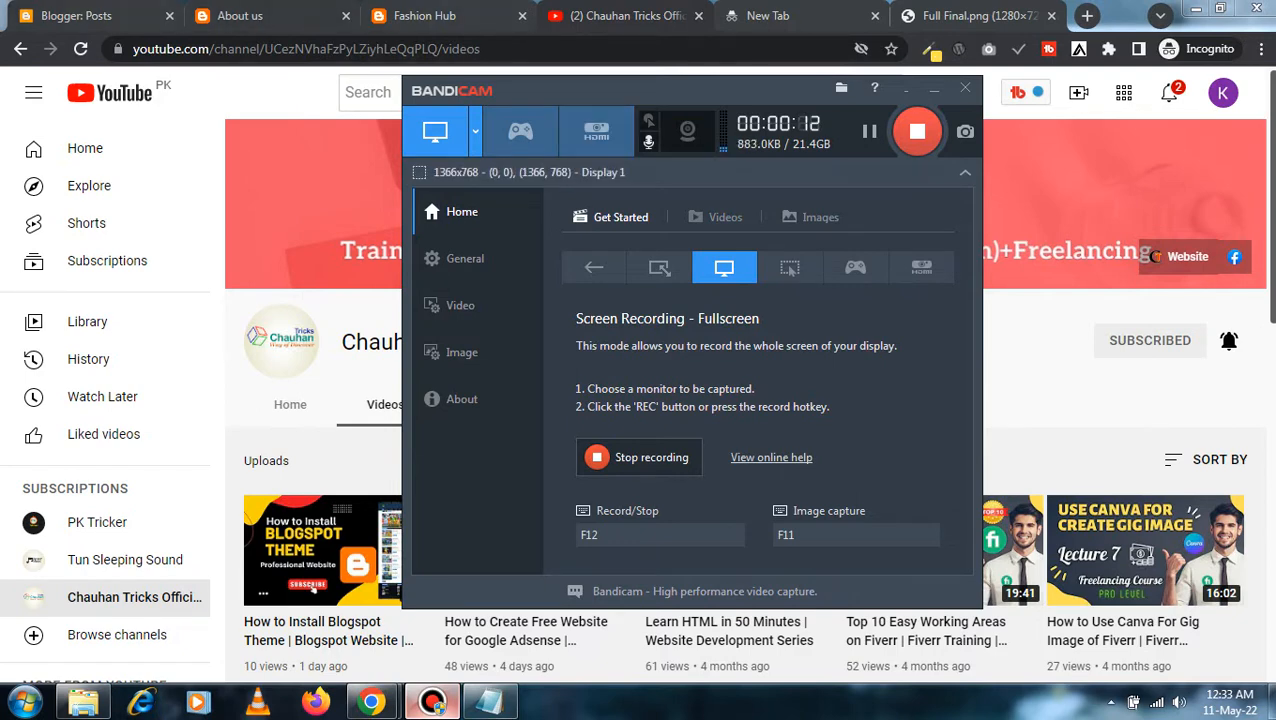
- Look over the Fashion Hub blog's homepage from the header down to the footer
click(380, 15)
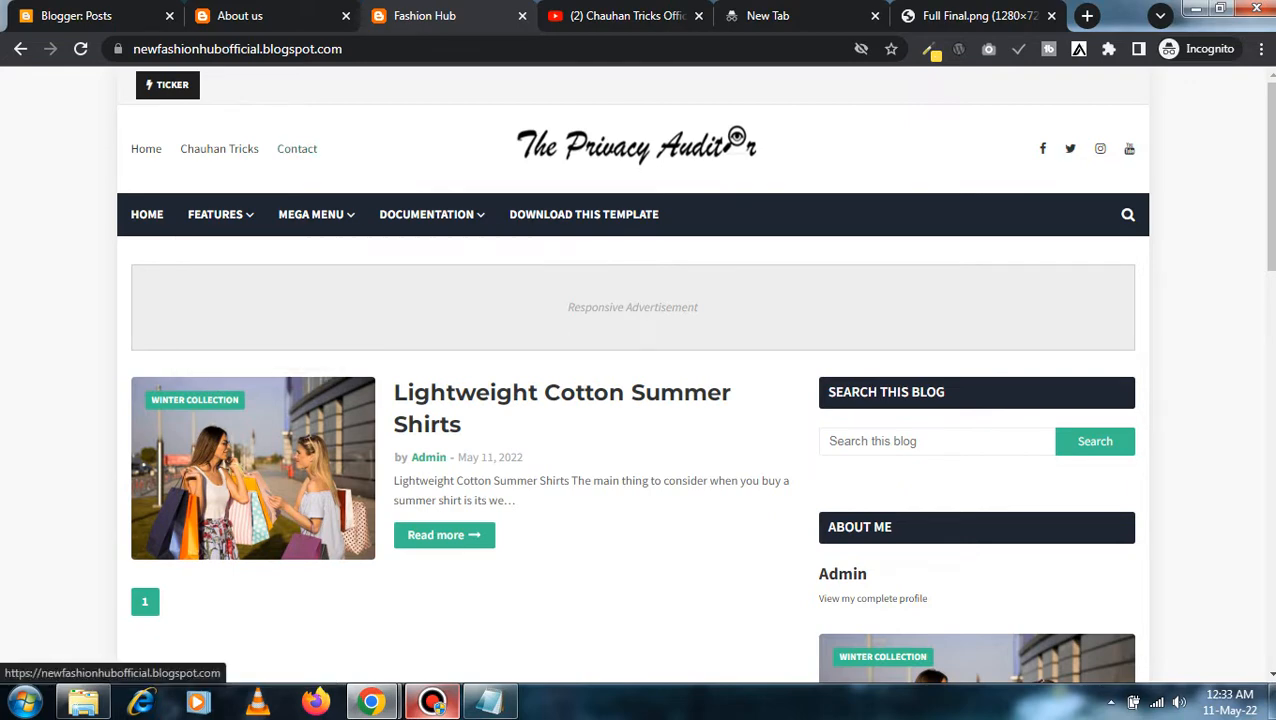
scroll(253, 467, down, 3)
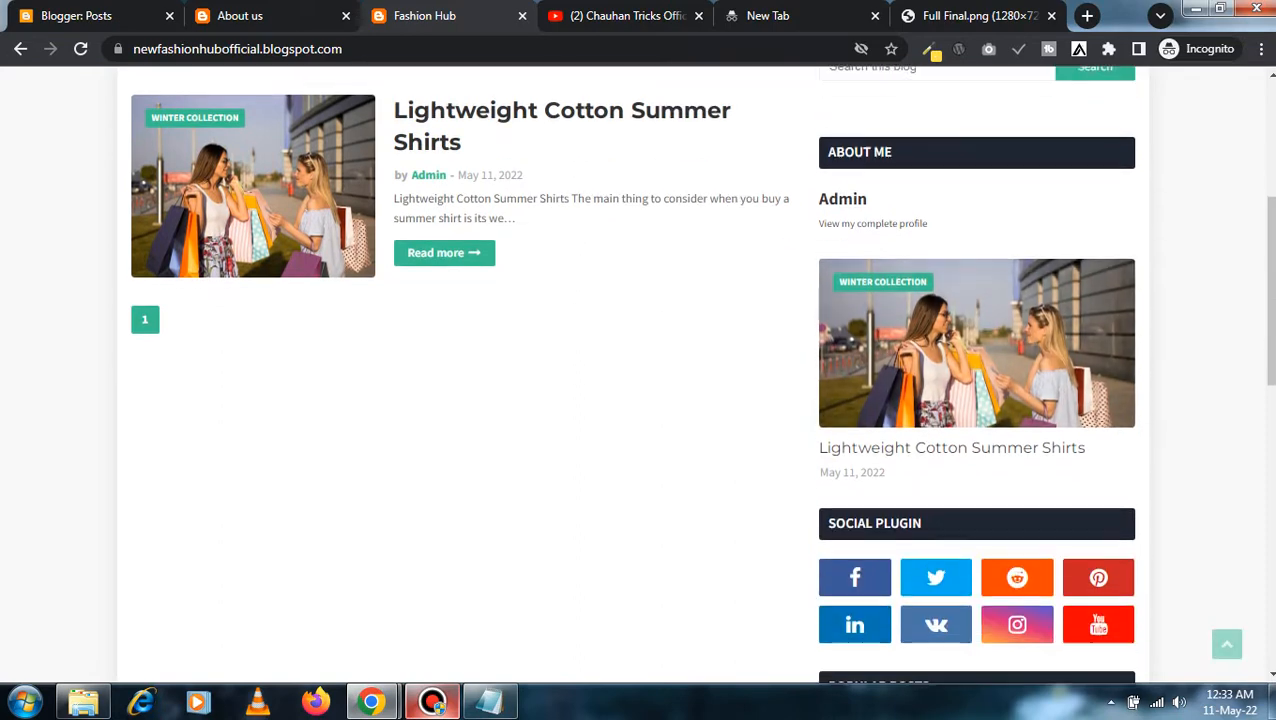
scroll(966, 372, down, 6)
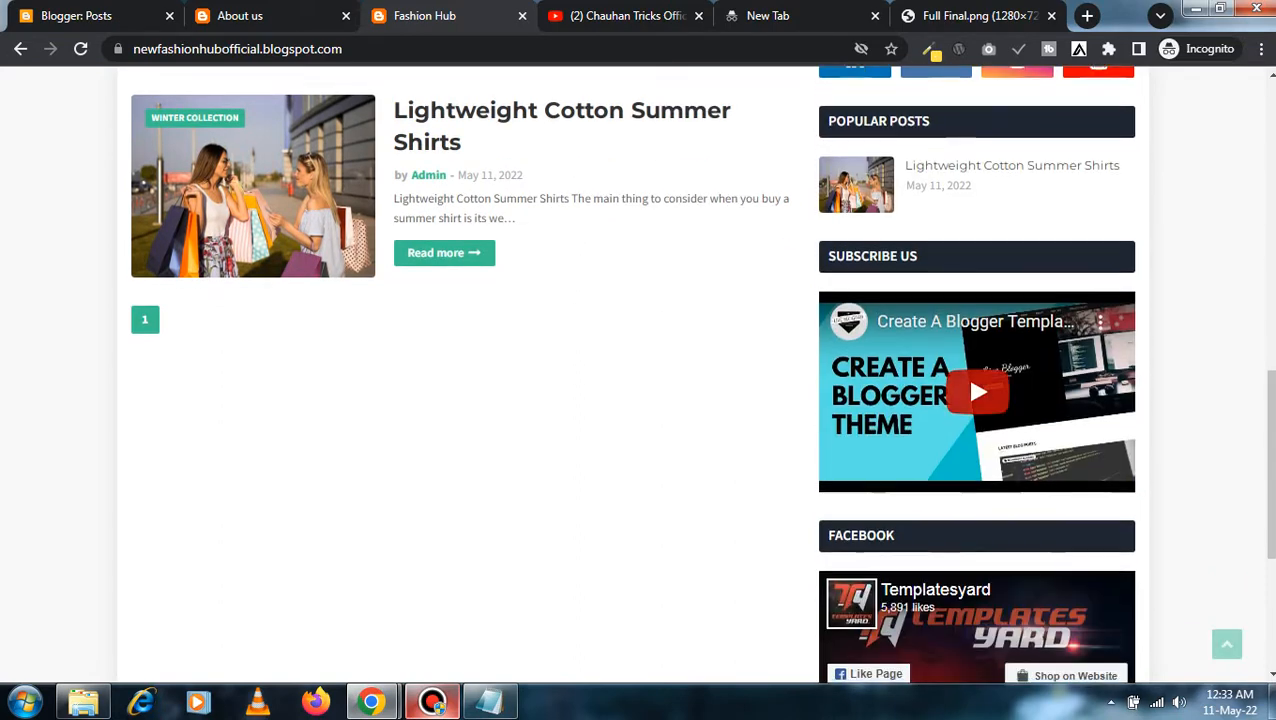
scroll(966, 372, down, 1)
scroll(966, 281, down, 3)
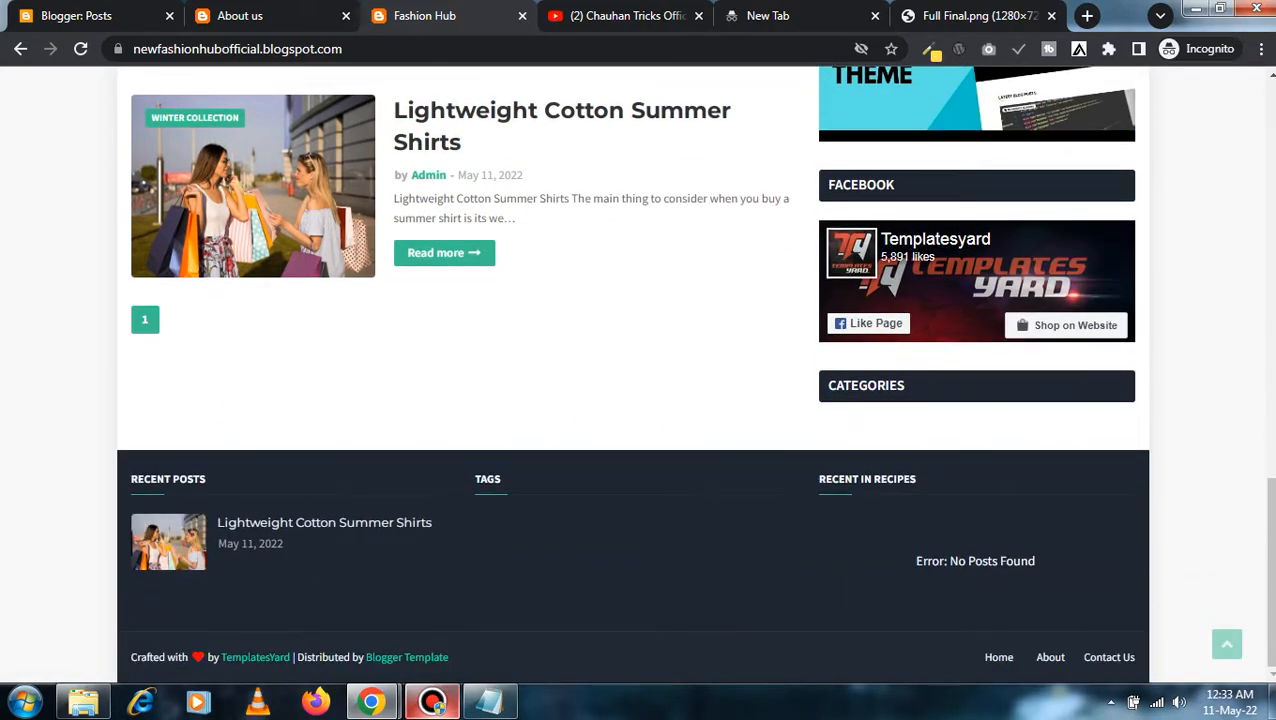
scroll(966, 281, up, 5)
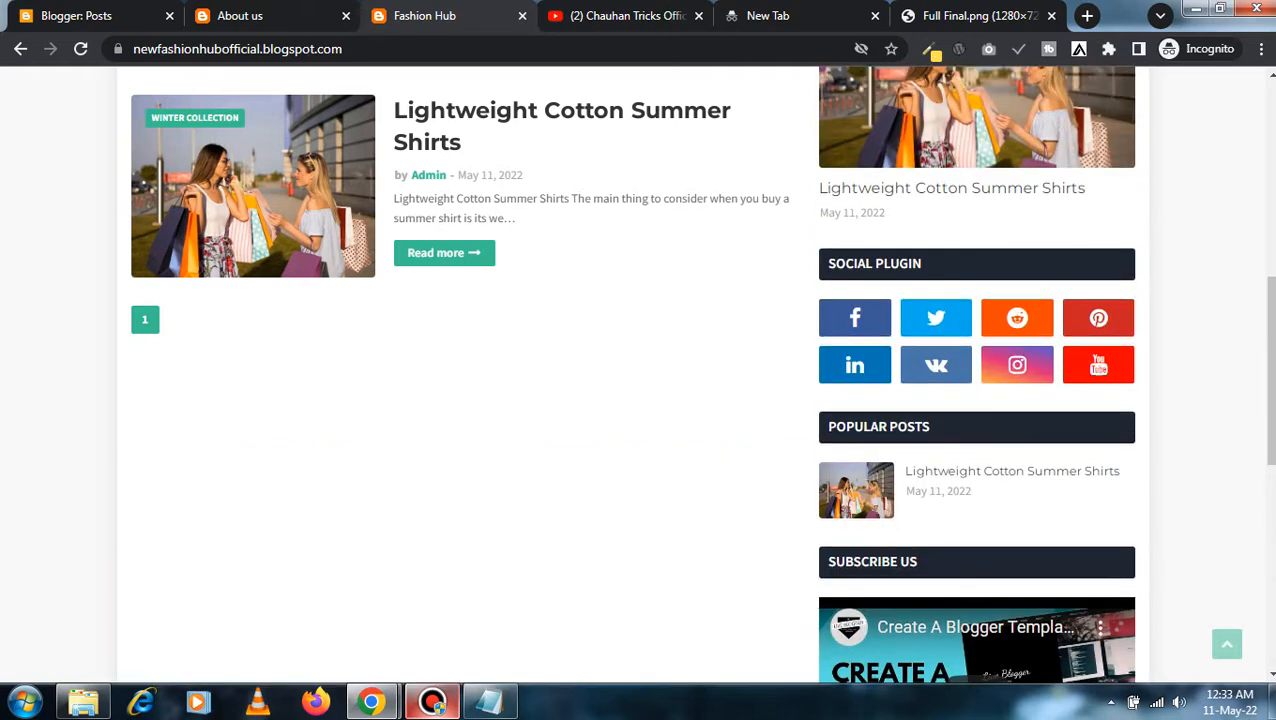
- Open the Fashion Hub blog's layout in Blogger and look over its ticker, navigation, header and menu gadgets
click(76, 15)
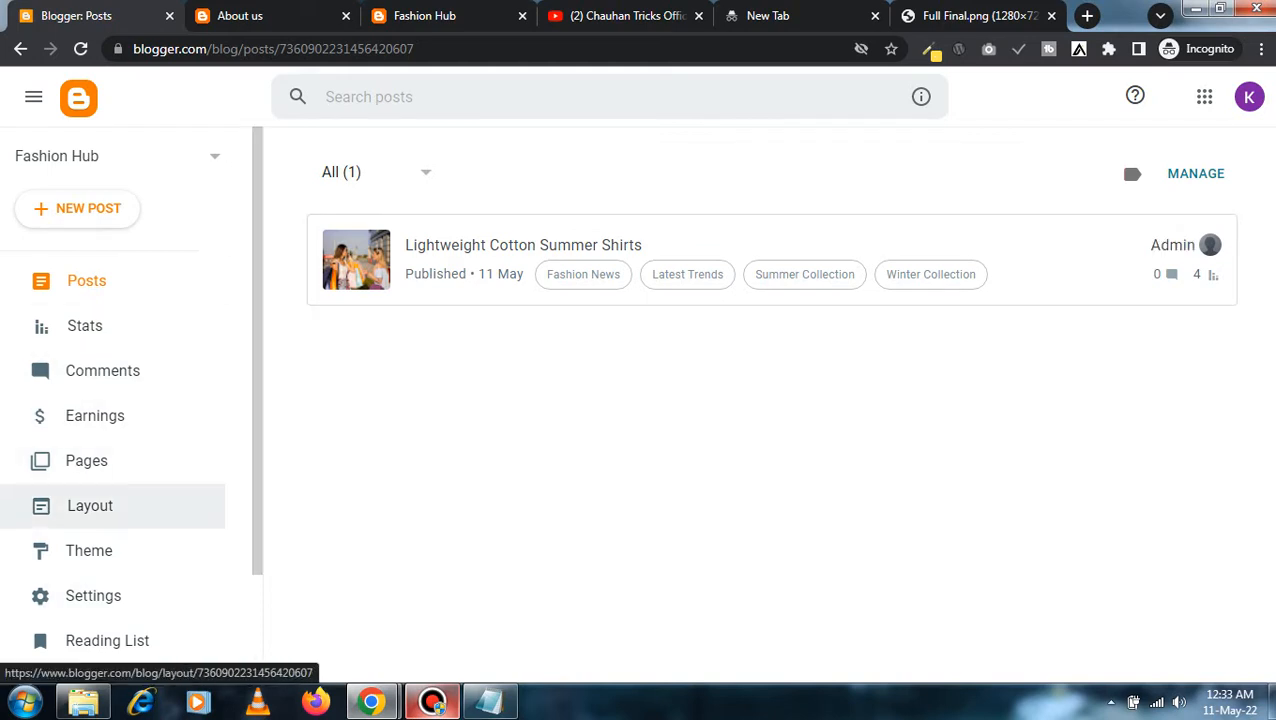
click(90, 505)
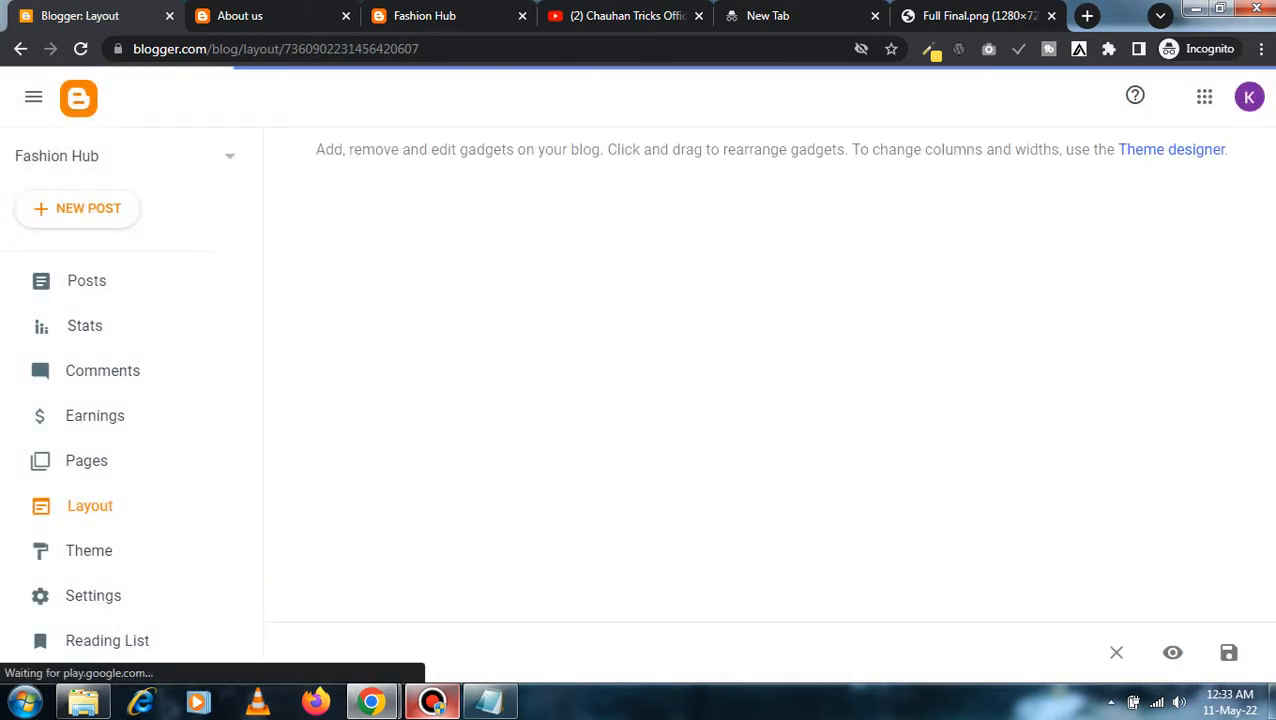
click(432, 702)
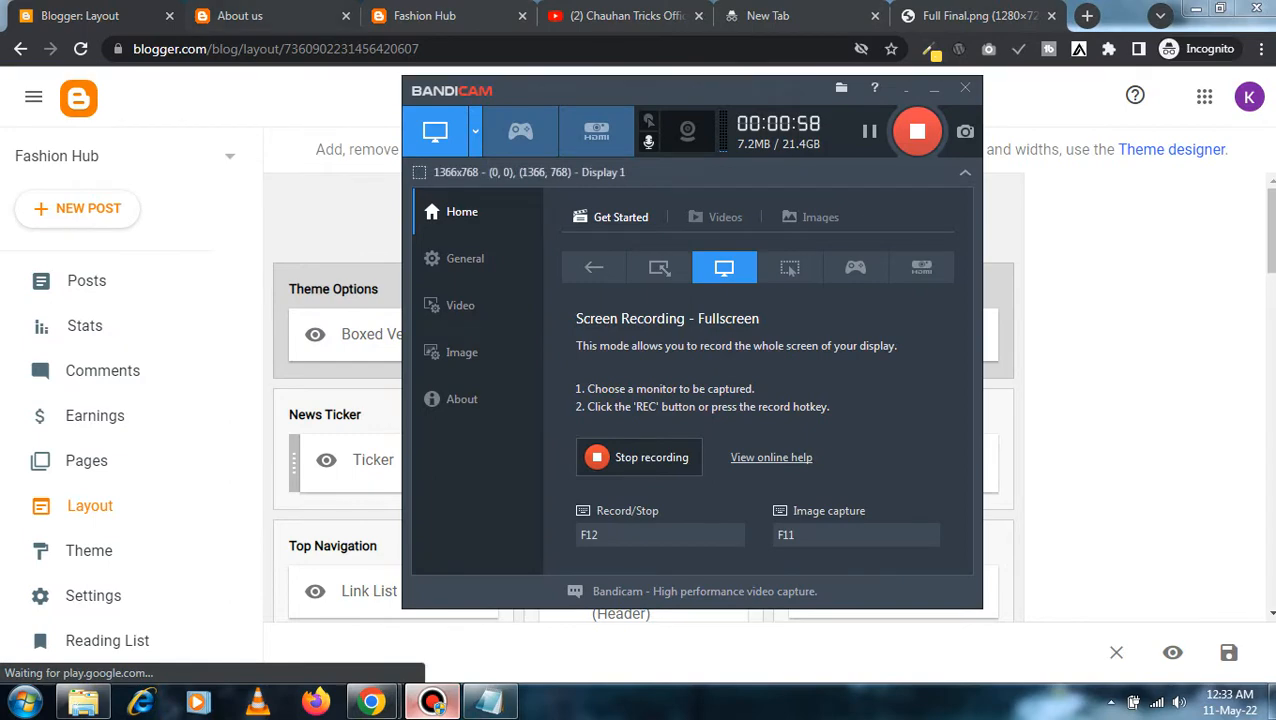
click(432, 702)
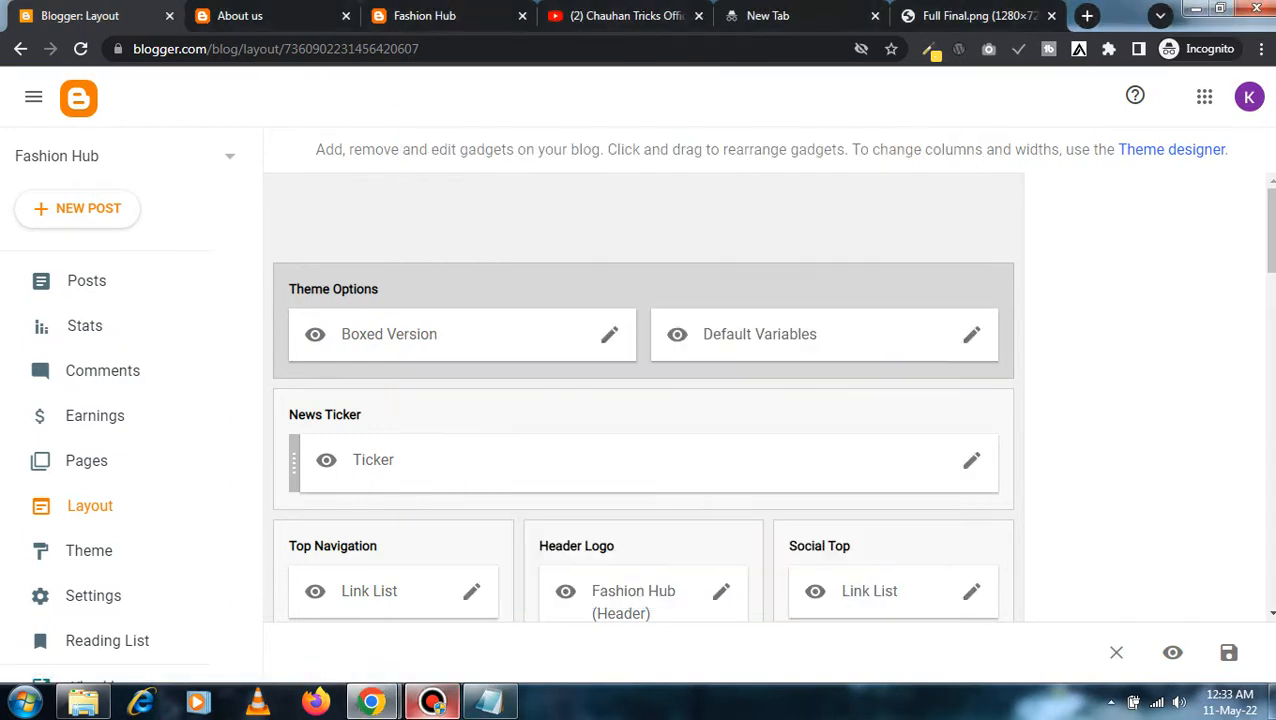
scroll(643, 400, down, 2)
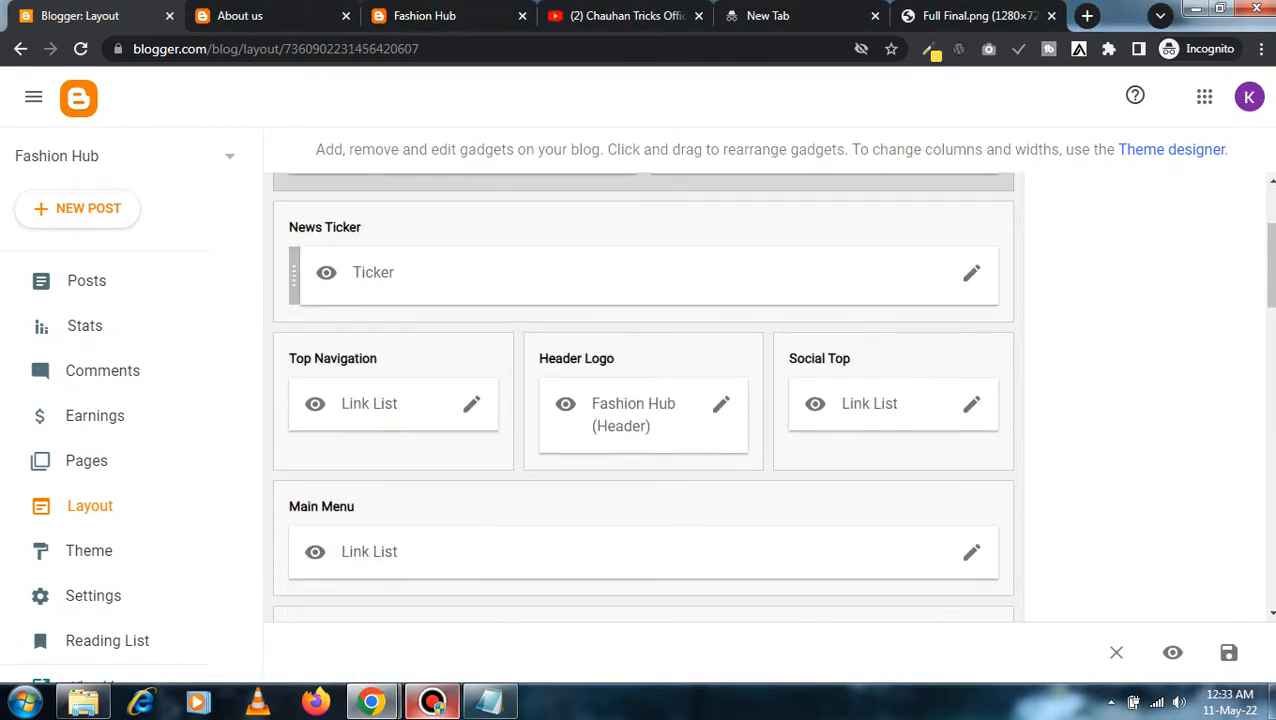
scroll(643, 400, up, 1)
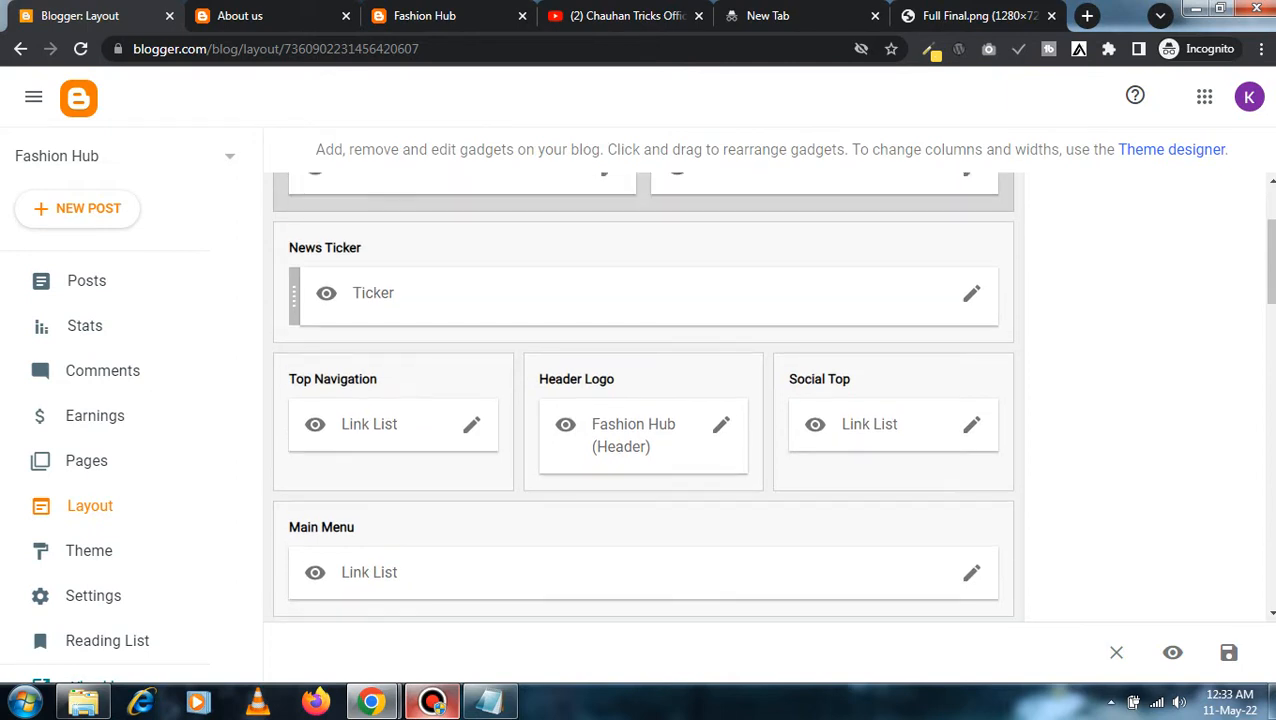
scroll(643, 400, down, 2)
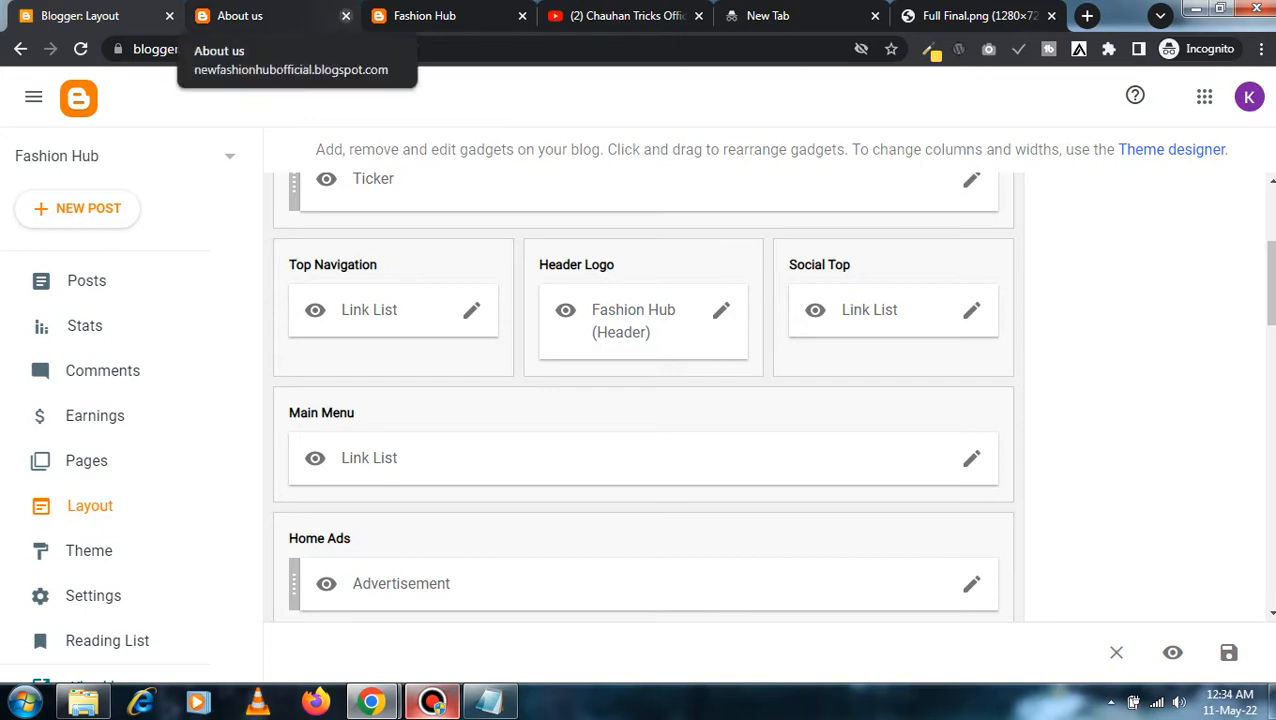
- Close the open About us page and compare the live homepage's header area with the layout gadgets
click(346, 15)
click(270, 15)
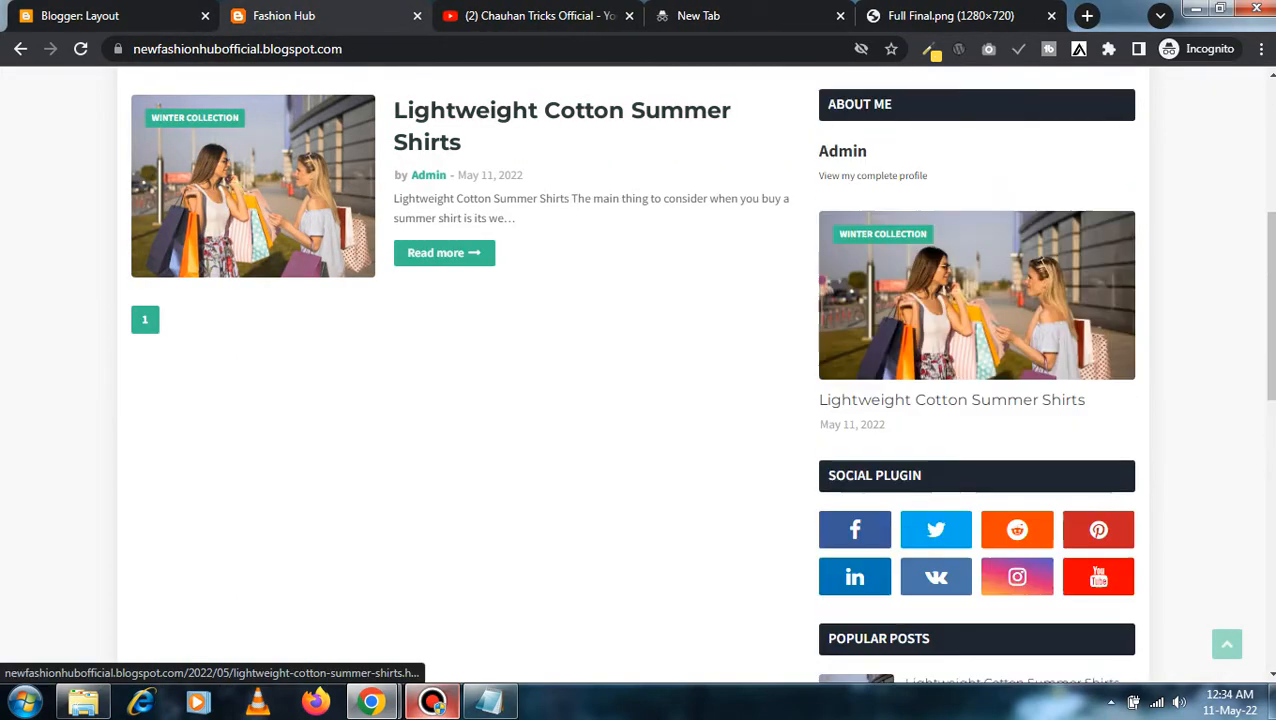
scroll(253, 185, up, 3)
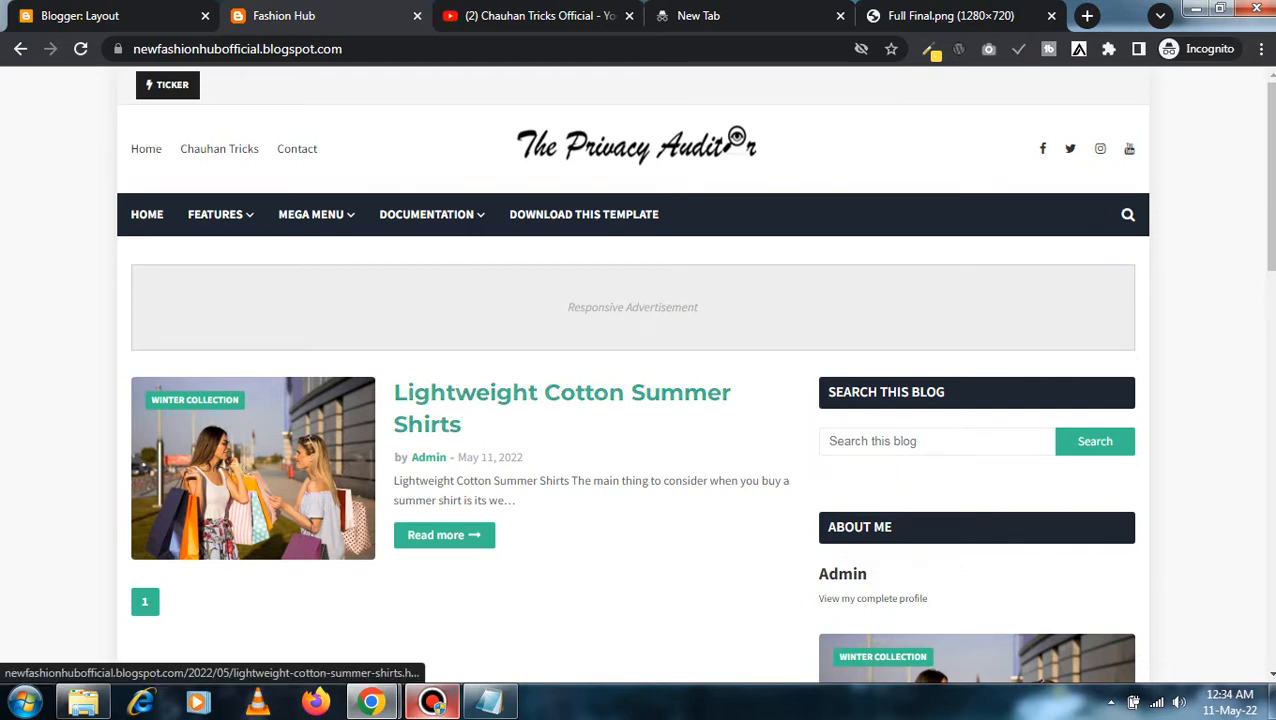
click(80, 15)
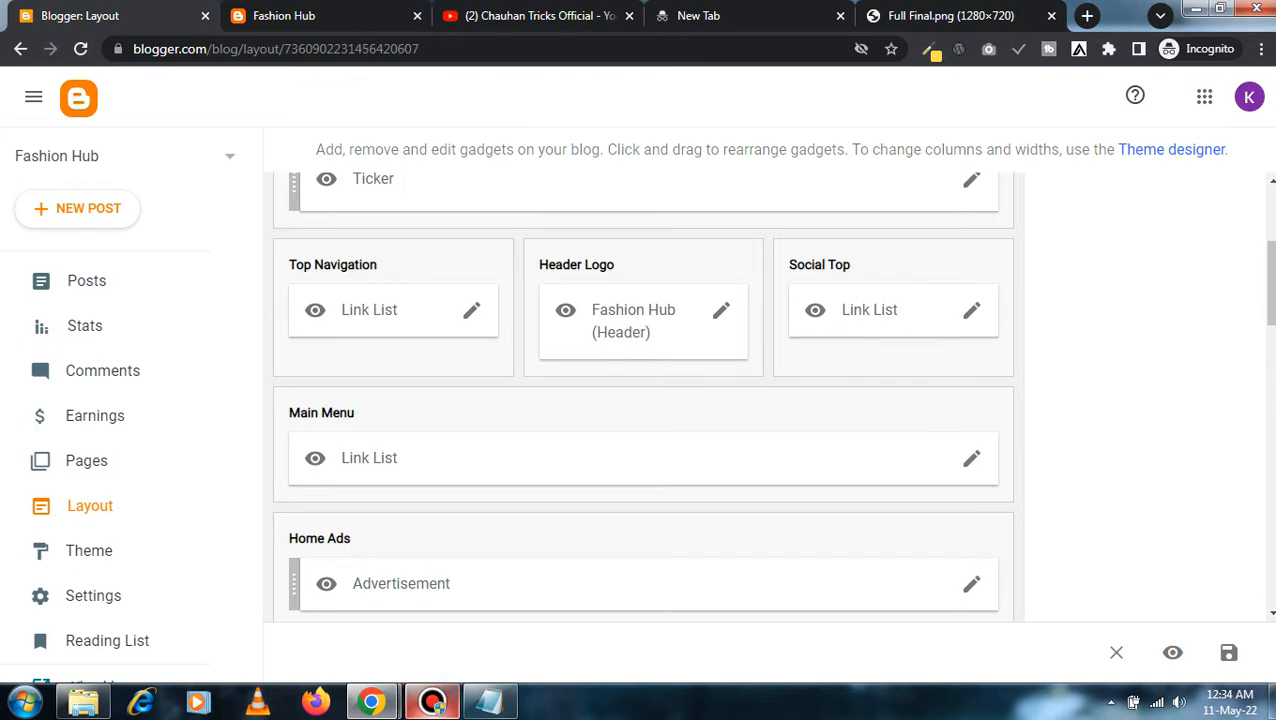
scroll(643, 400, up, 1)
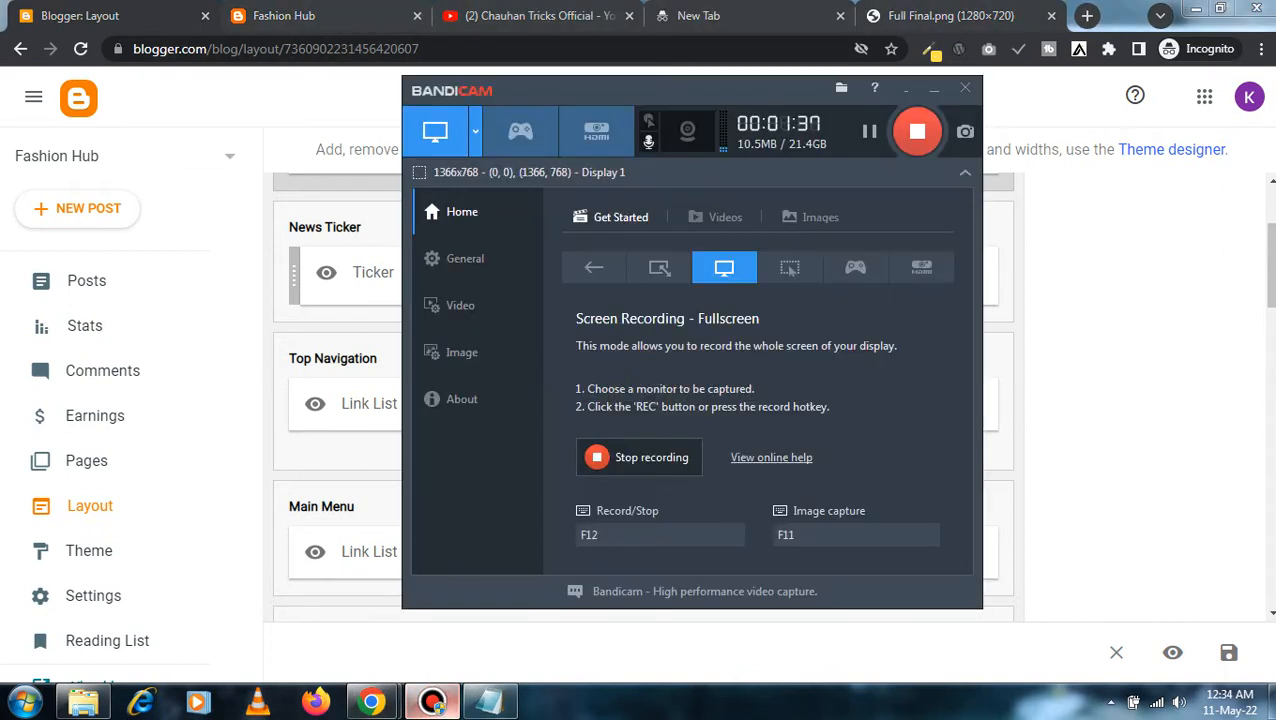
click(432, 702)
click(283, 15)
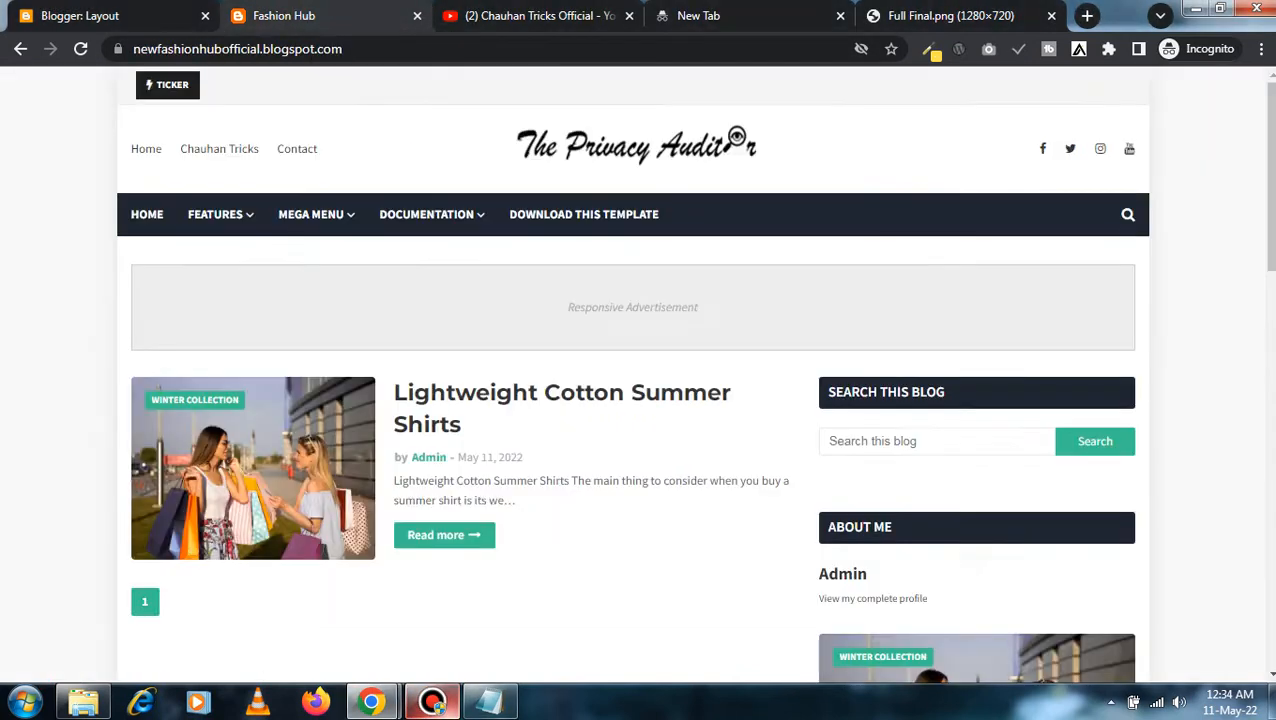
- Save the News Ticker gadget with the title Ticker and content 6/recent/ticker-posts, and check the live homepage
click(80, 15)
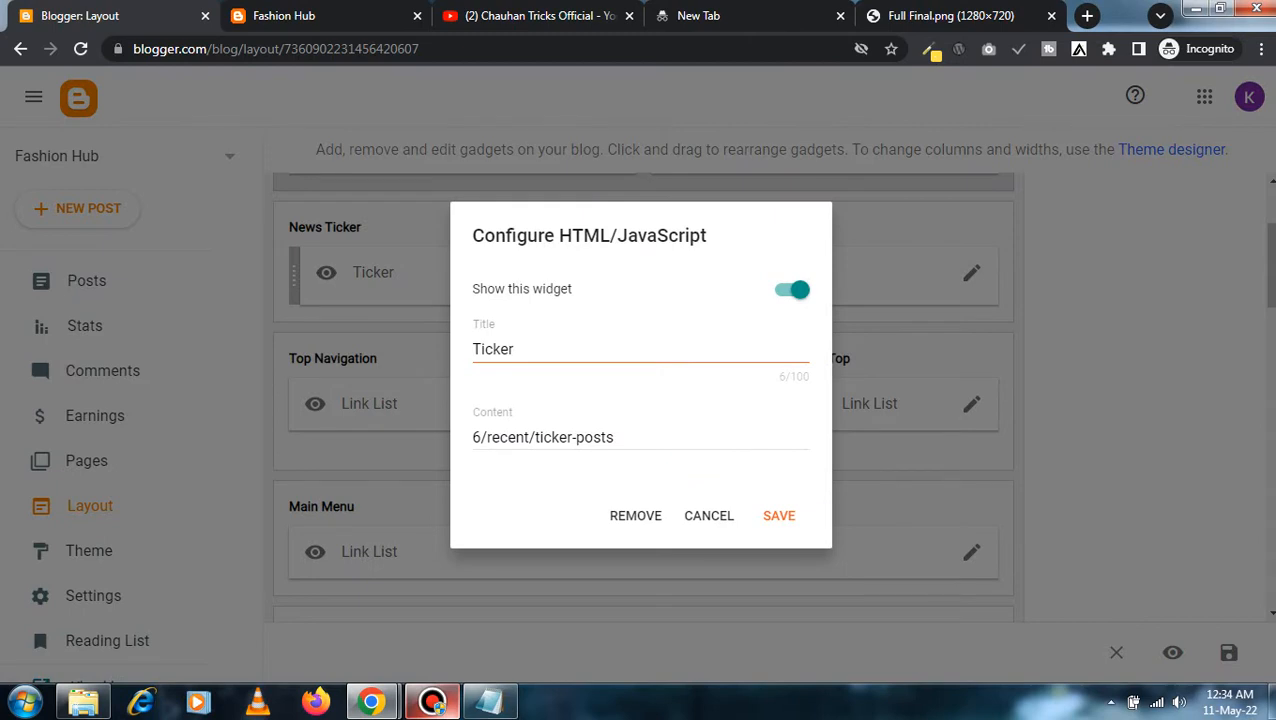
click(779, 515)
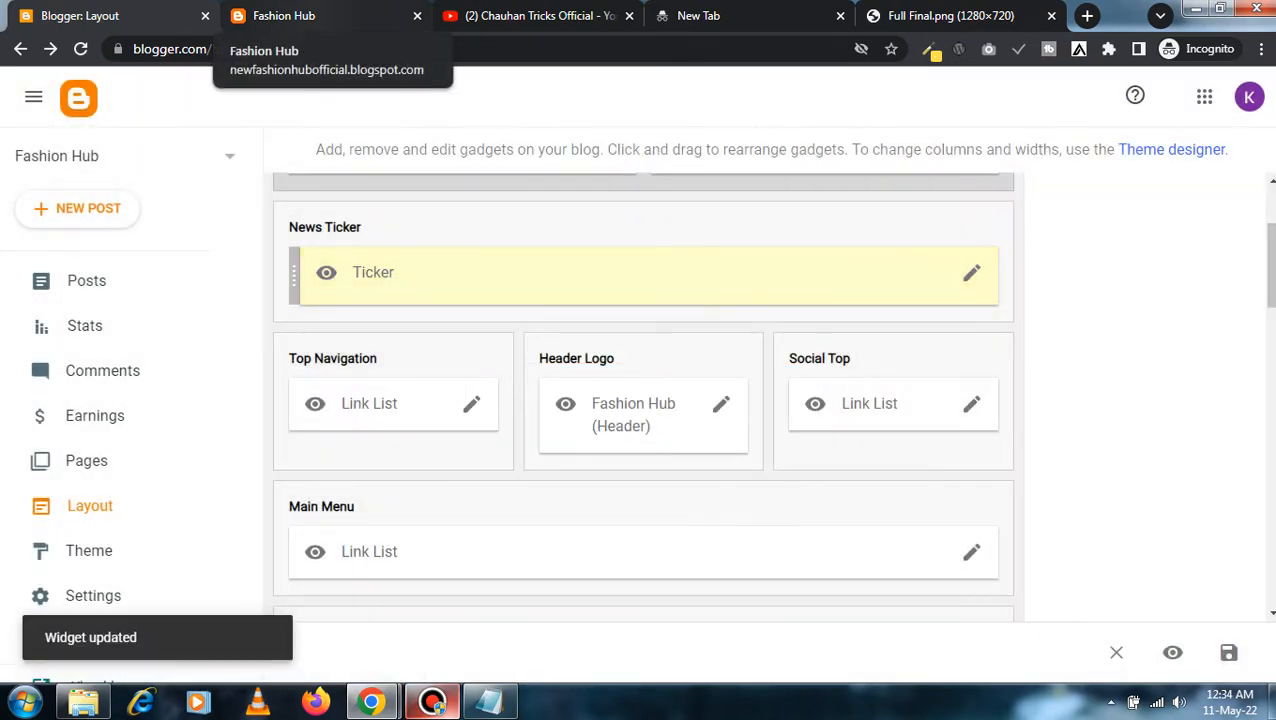
click(290, 16)
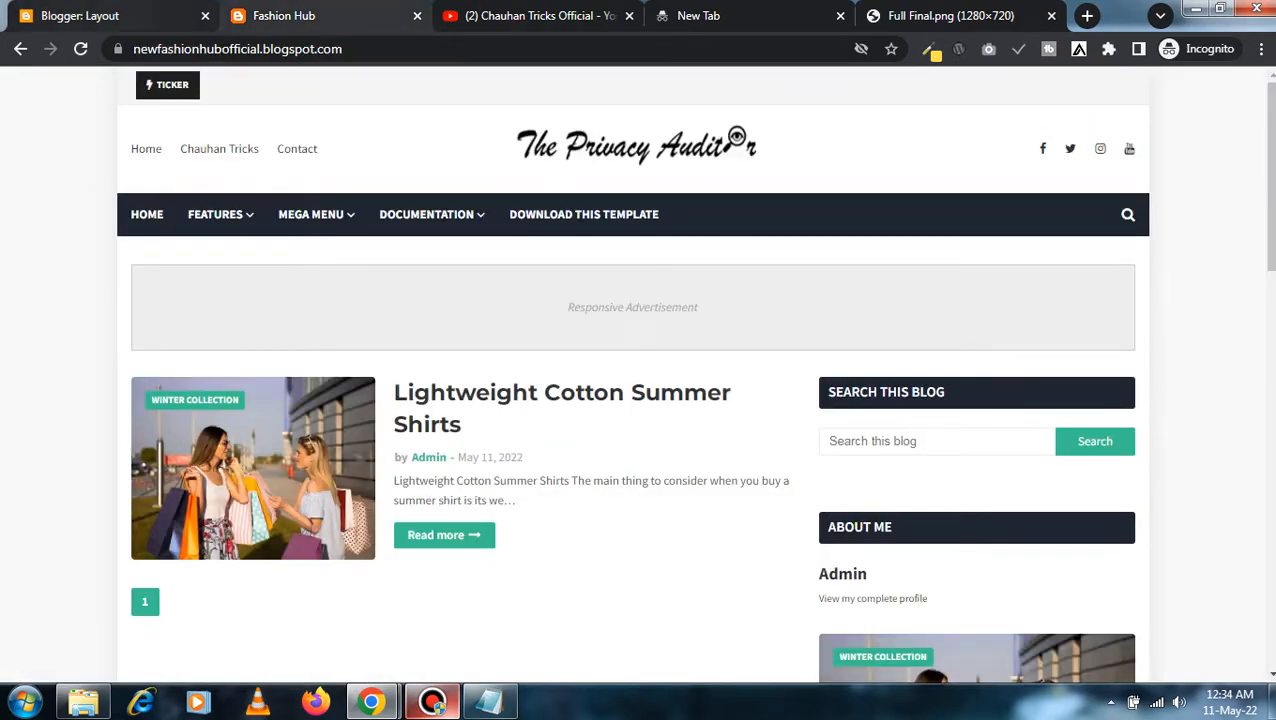
- Examine the Top Navigation link list against the live homepage's links, and close it without saving
click(98, 16)
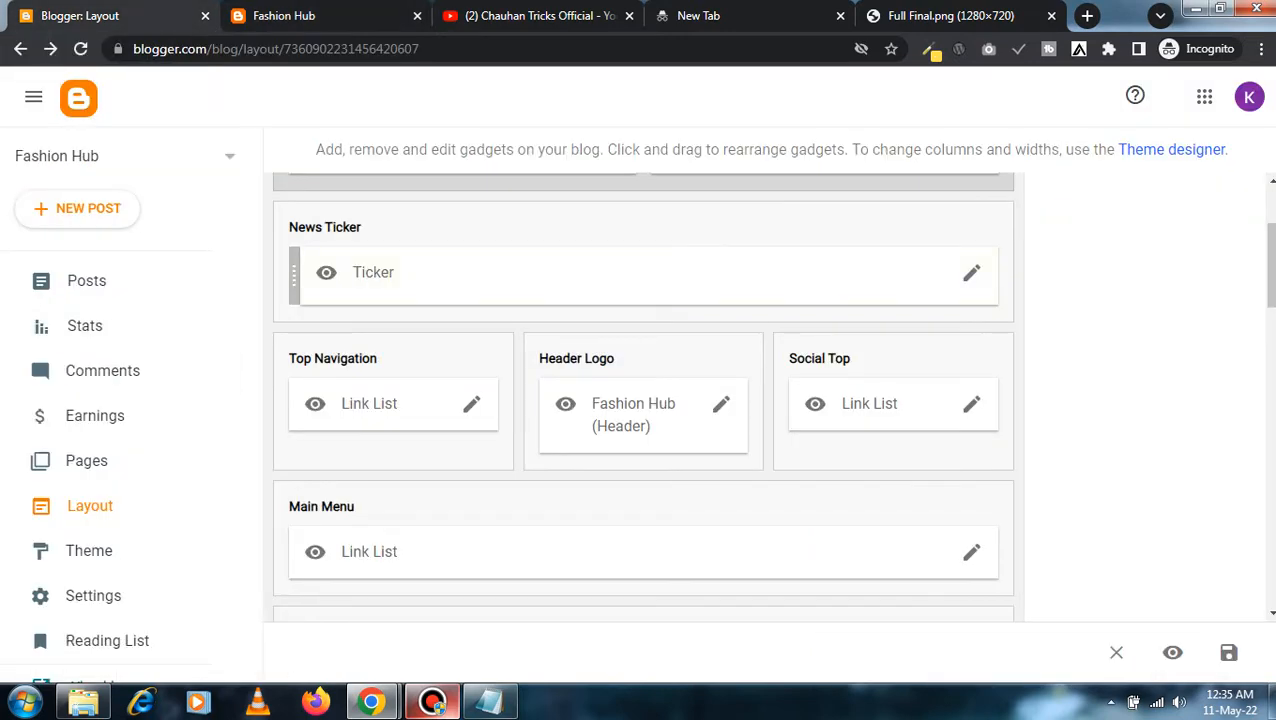
click(971, 273)
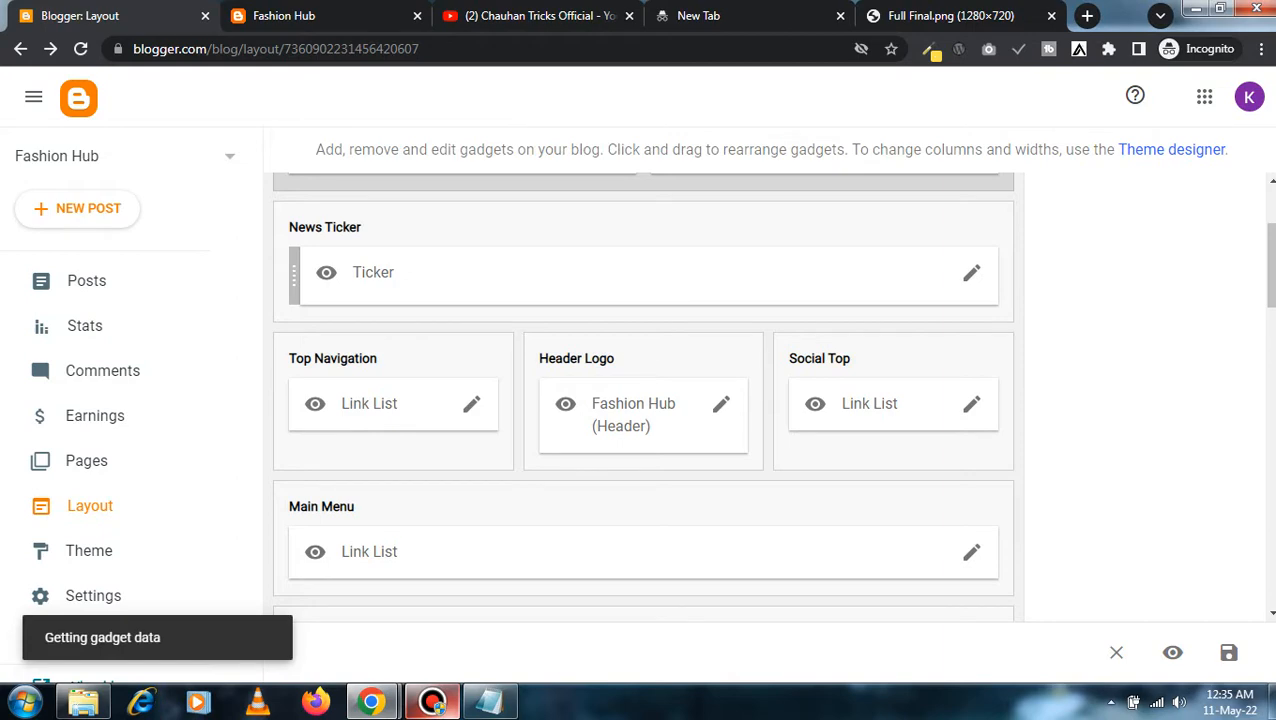
scroll(640, 370, down, 3)
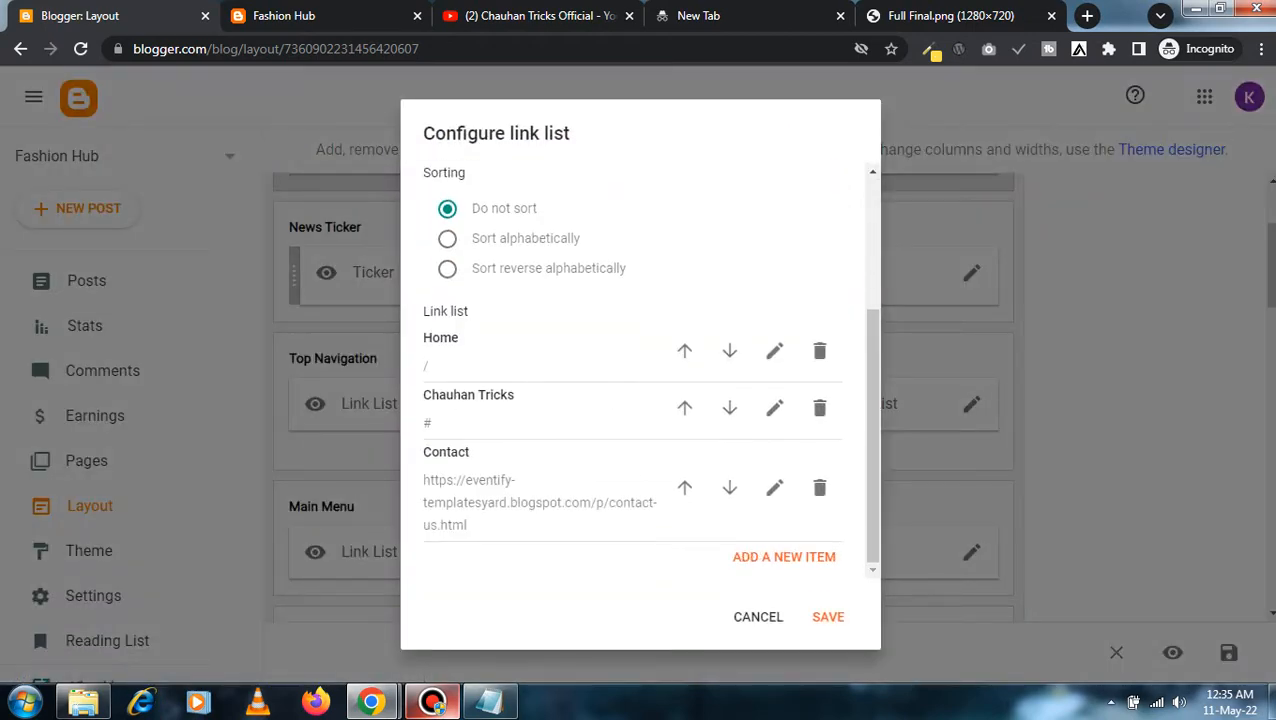
click(284, 16)
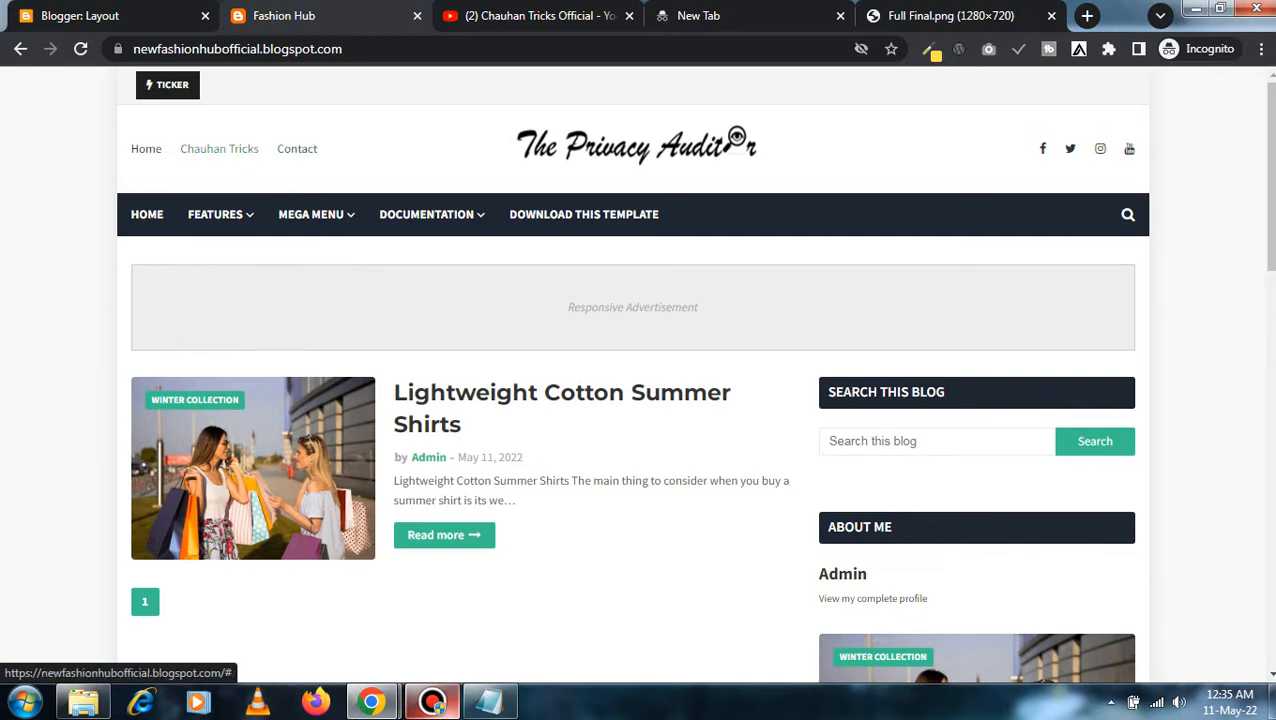
click(80, 15)
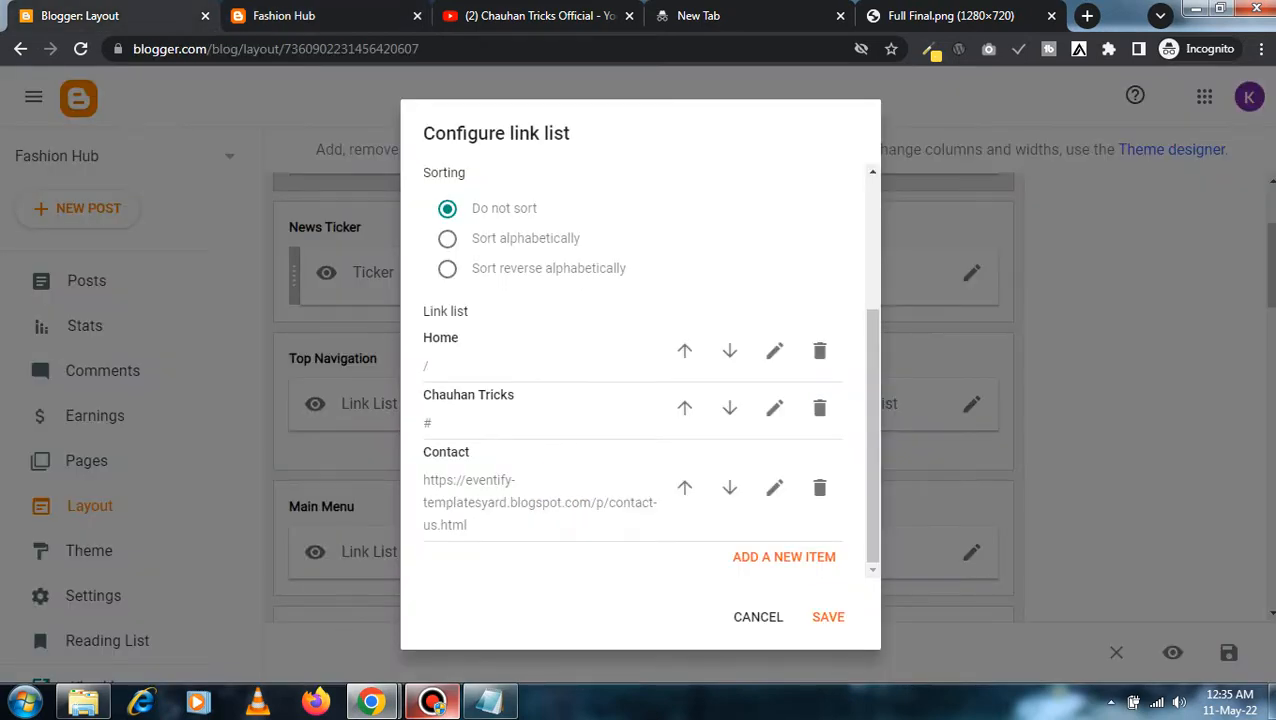
click(758, 616)
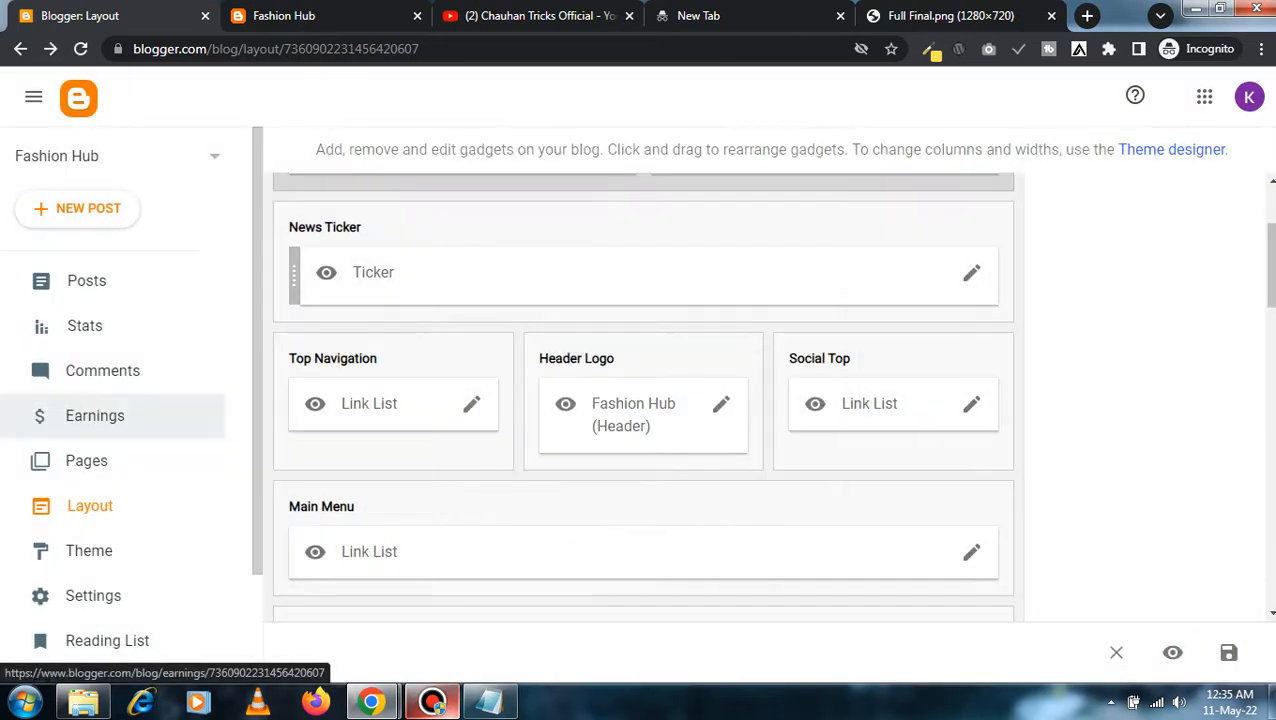
- View the published About us page from the blog's list of pages
click(86, 460)
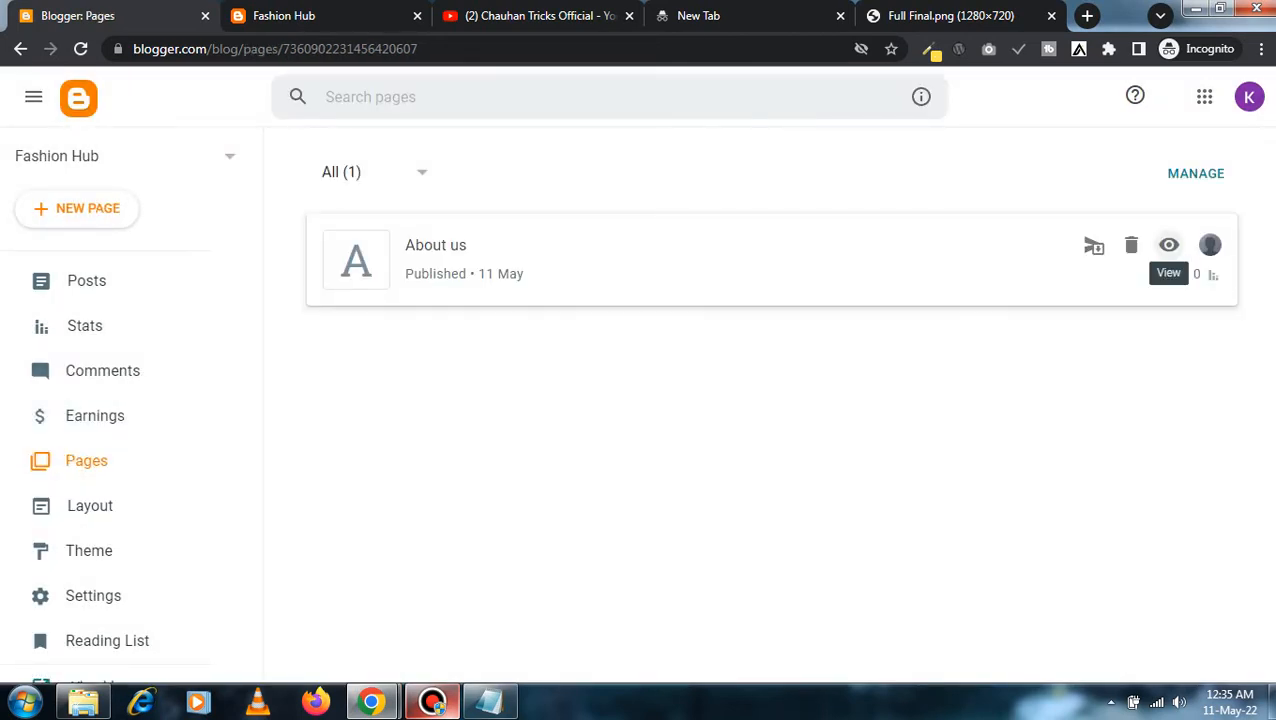
click(1169, 245)
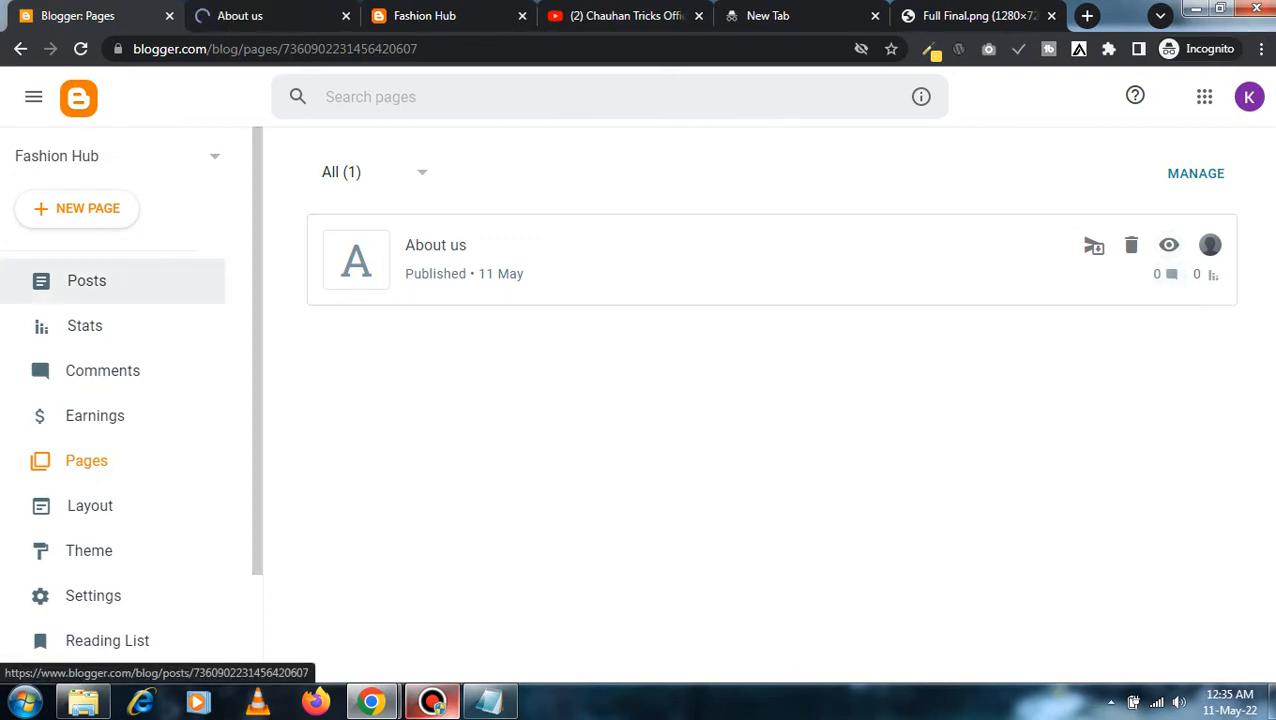
- Create a new page titled "Contact Us" and copy the title into the page body
click(80, 208)
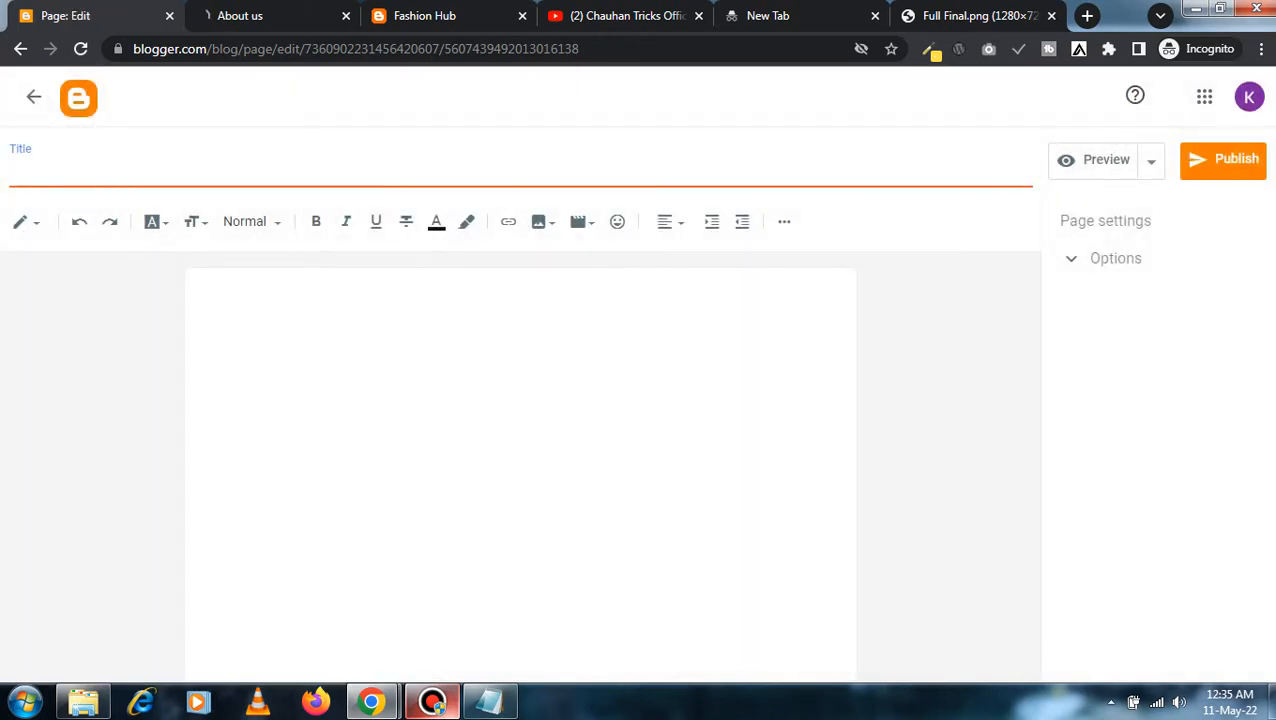
text(Conn)
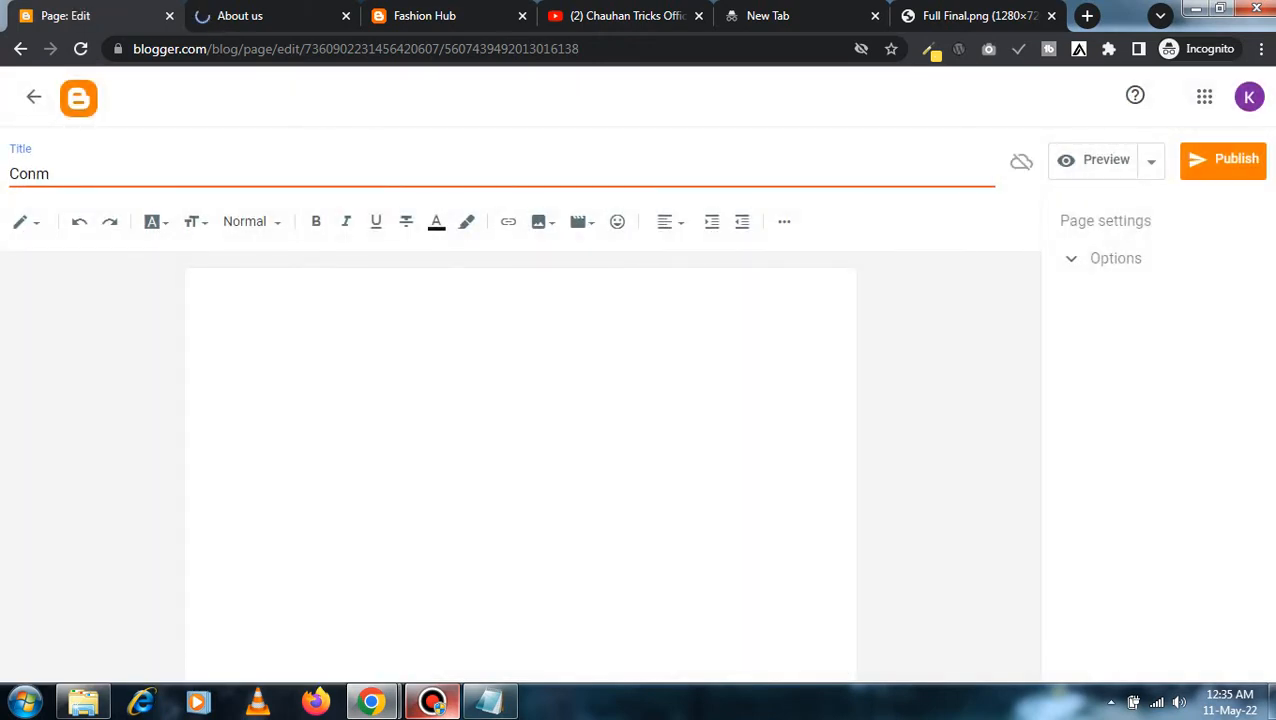
key(BackSpace)
text(tact)
text( Us)
text( -)
key(BackSpace)
key(ctrl+a)
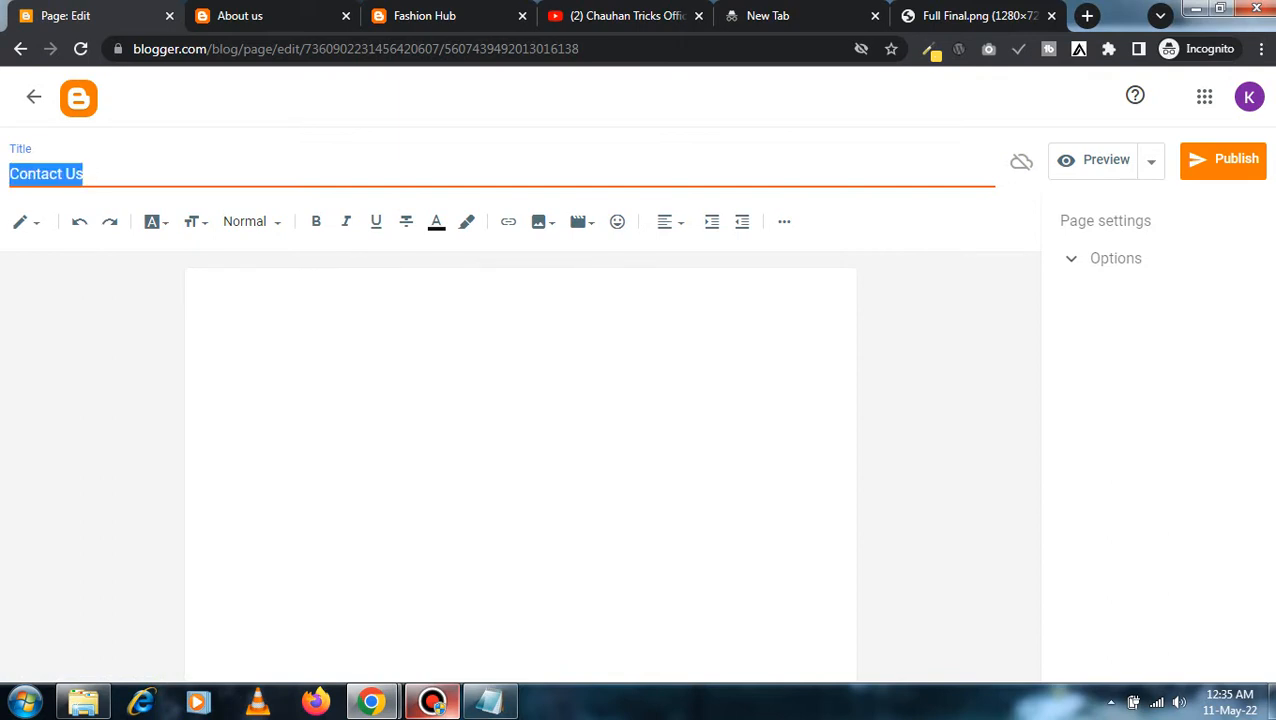
key(ctrl+c)
click(240, 294)
key(ctrl+v)
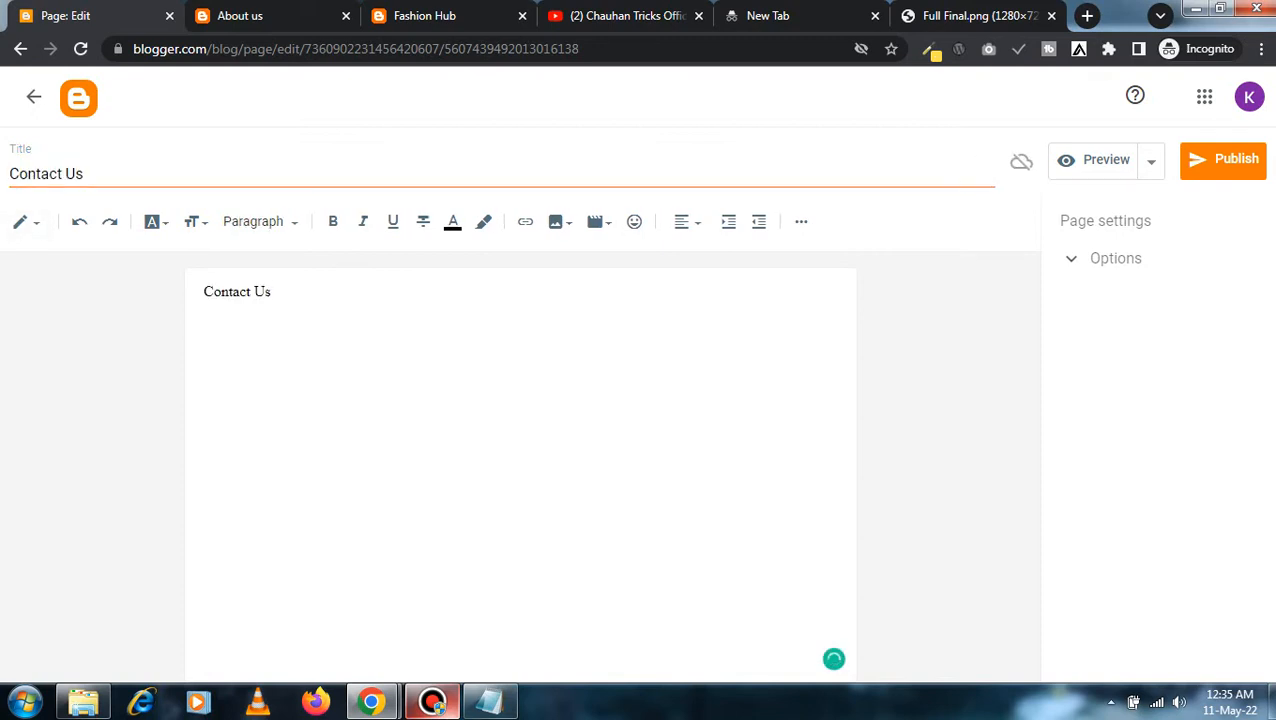
- Set the Contact Us page's reader comments to "Do not allow; hide existing" and publish the page
click(1098, 258)
click(1073, 368)
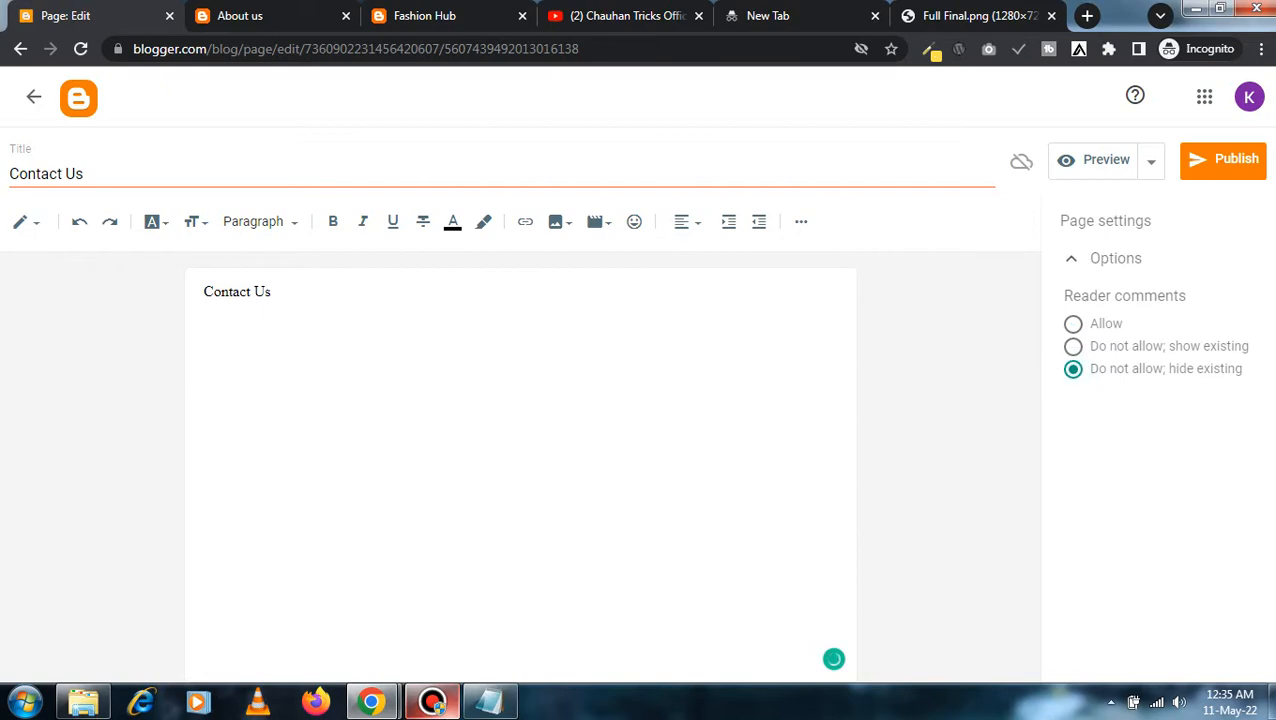
click(1223, 159)
click(716, 419)
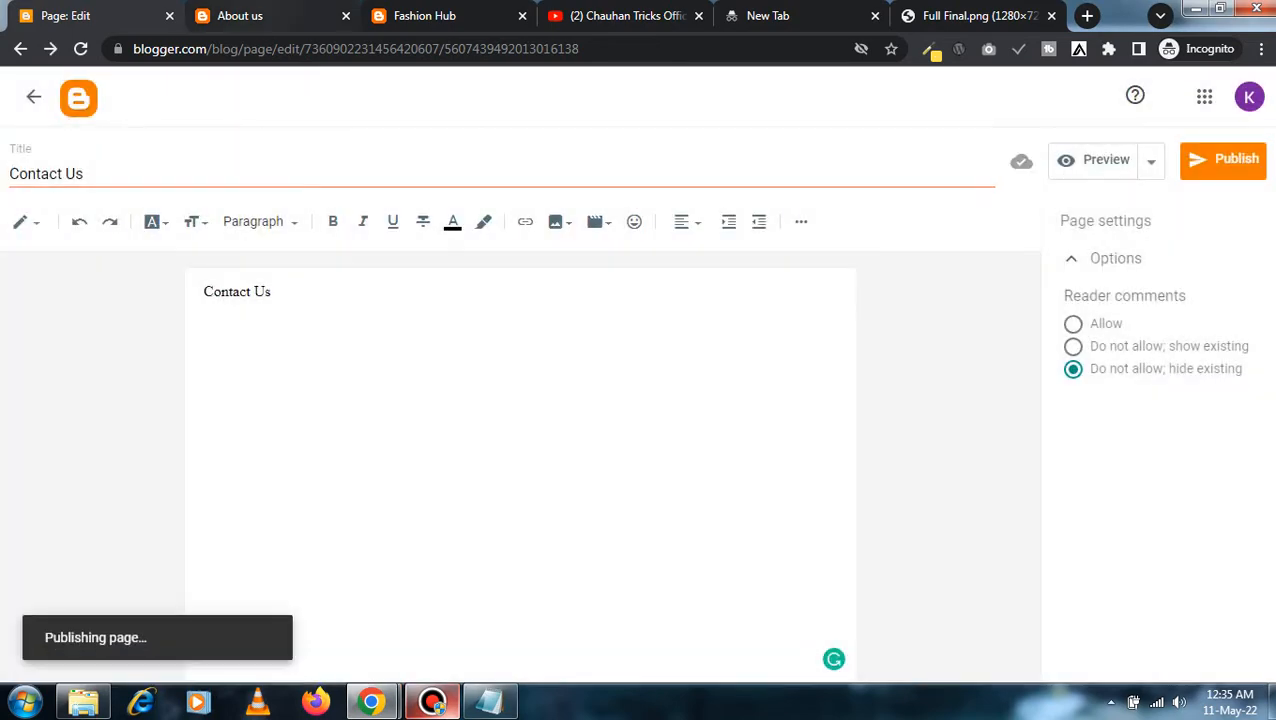
- Open the published Contact Us page in a new tab and copy its link address from the pages list
click(240, 16)
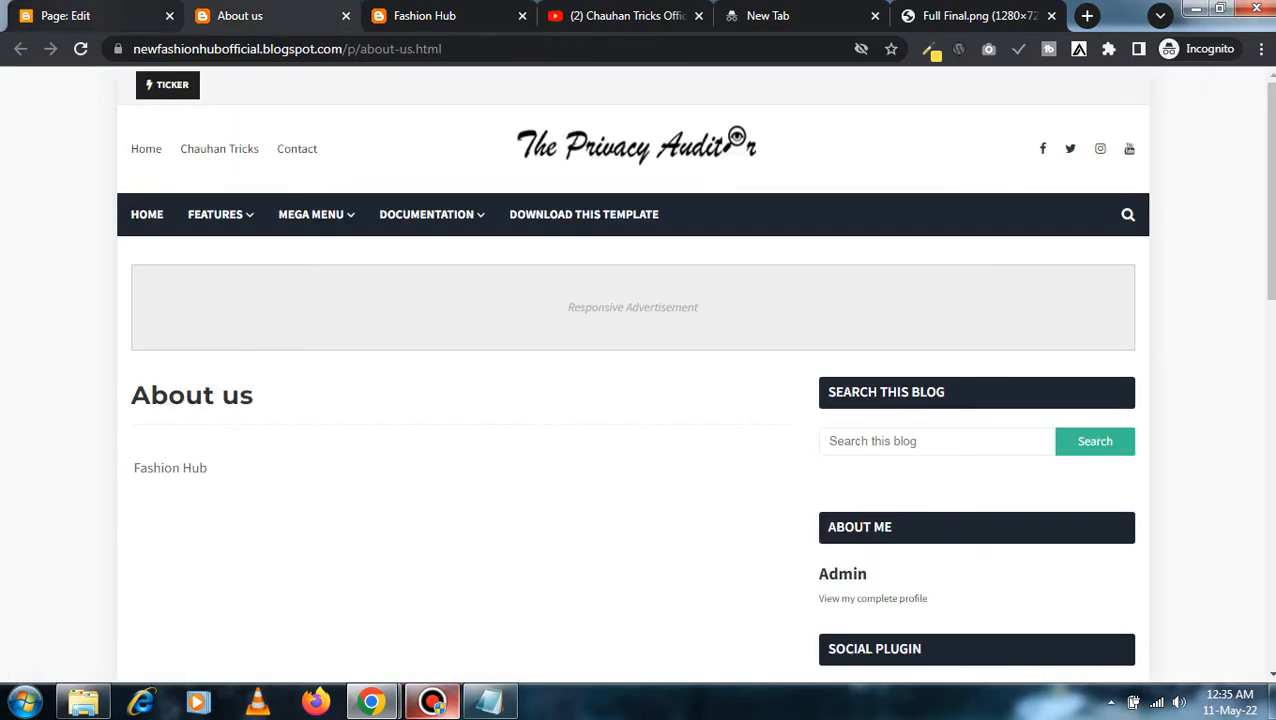
click(88, 15)
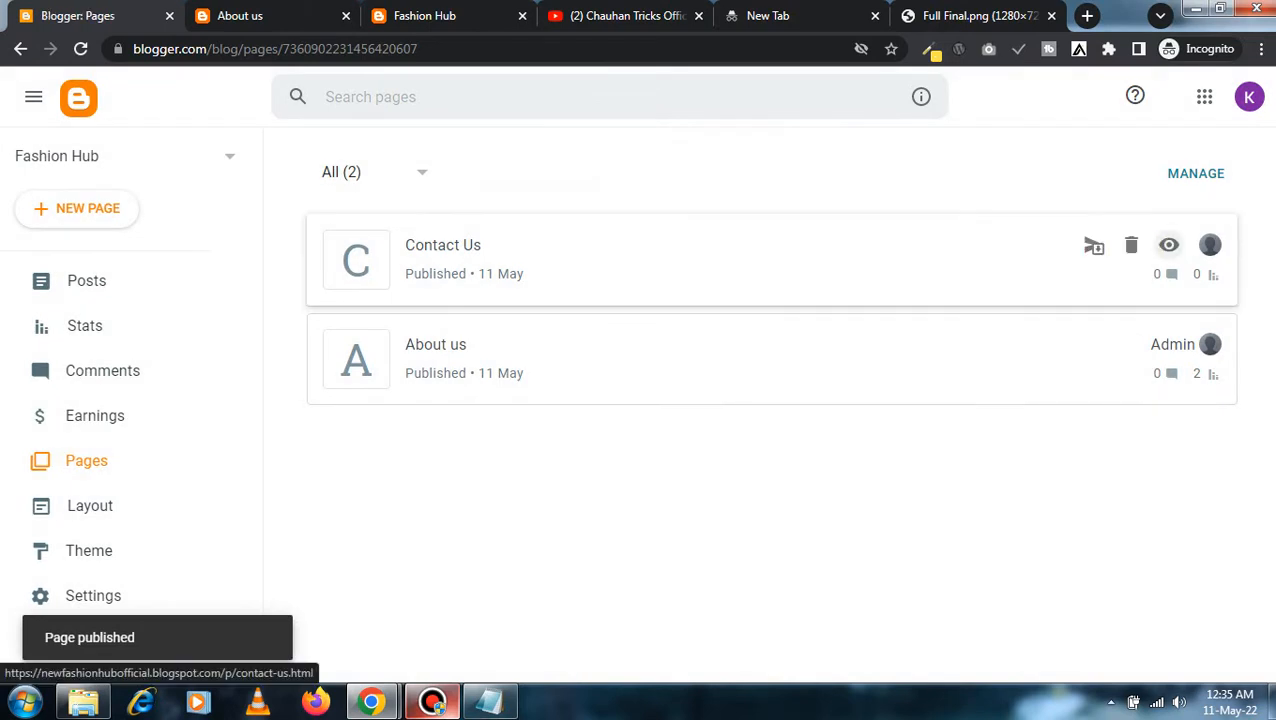
click(1168, 245)
click(236, 16)
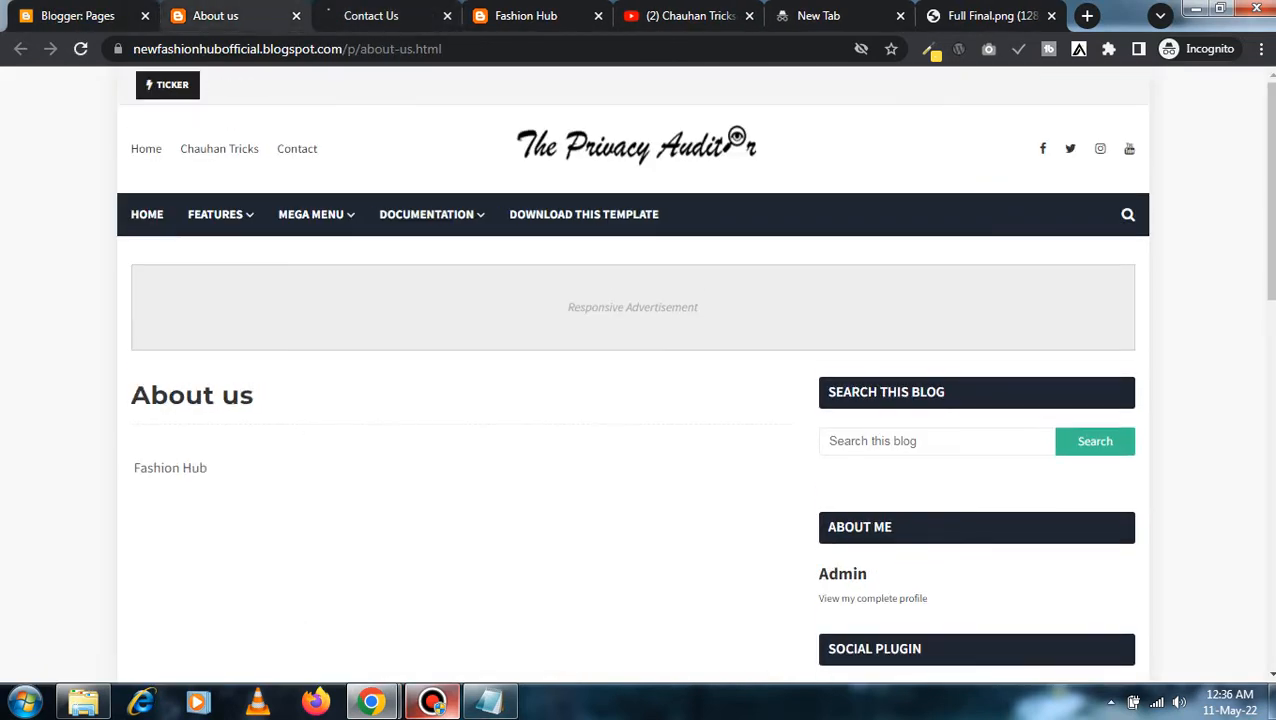
click(80, 16)
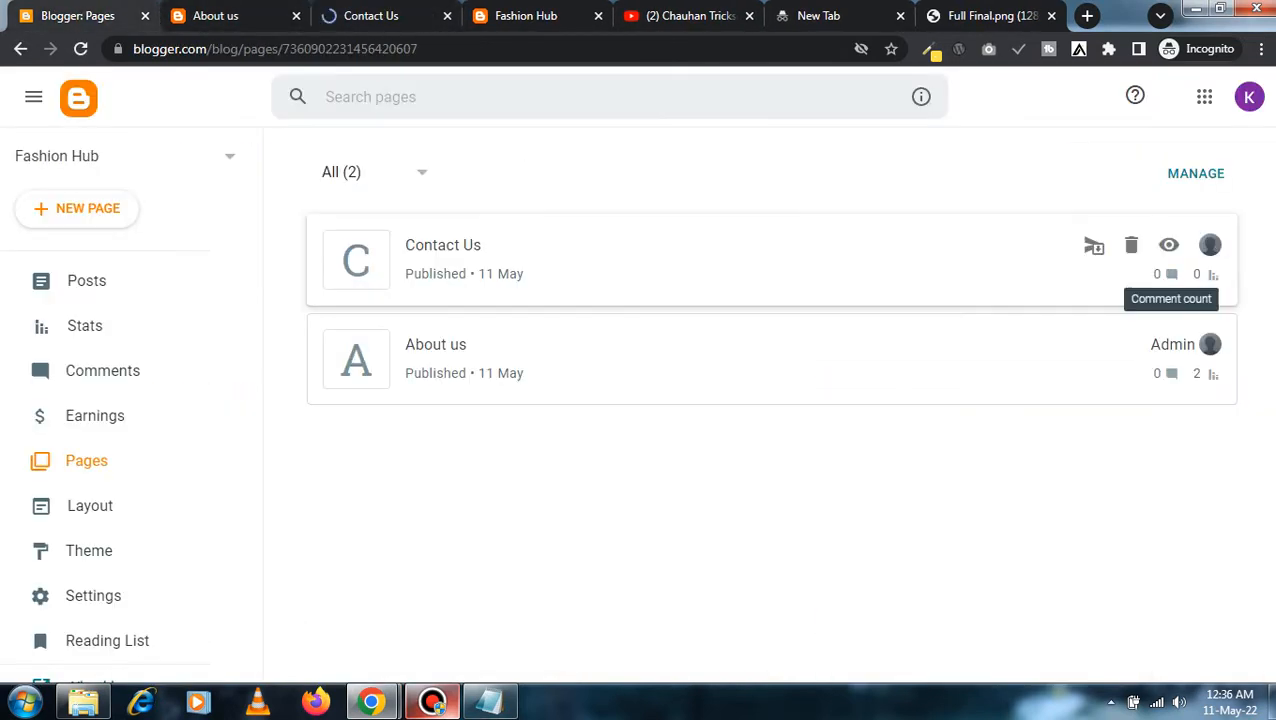
right_click(1168, 247)
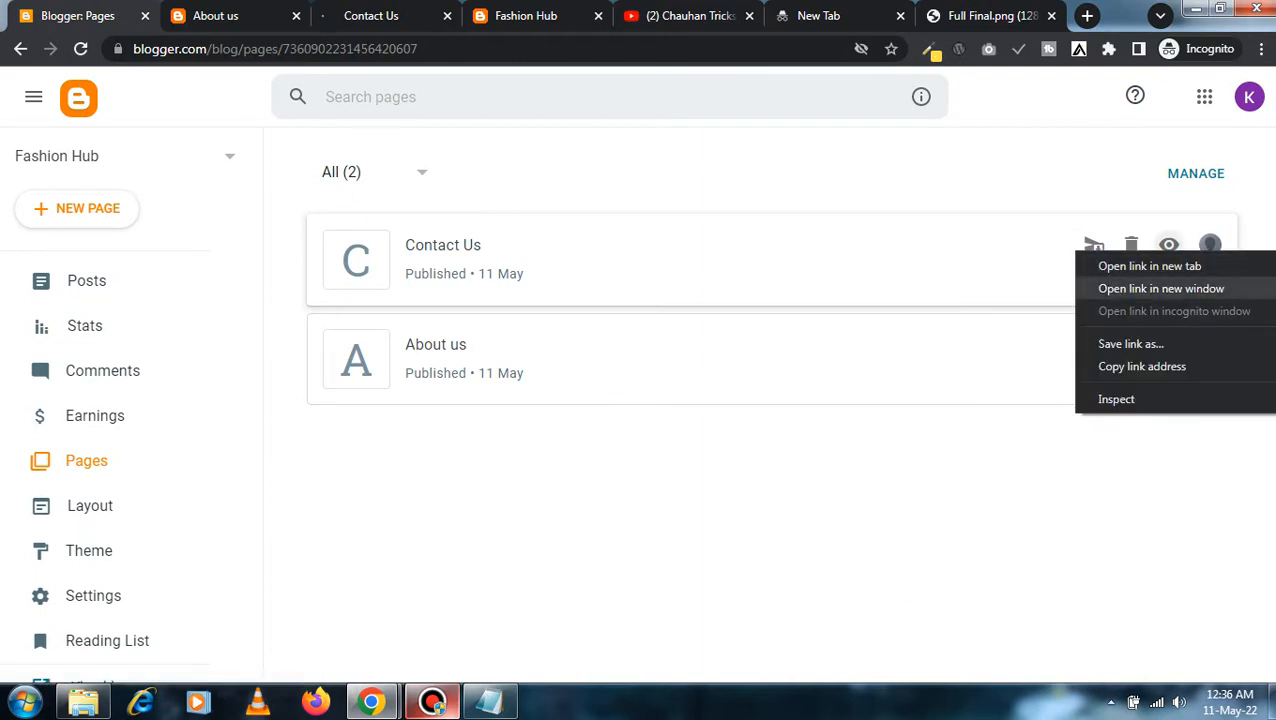
click(1142, 367)
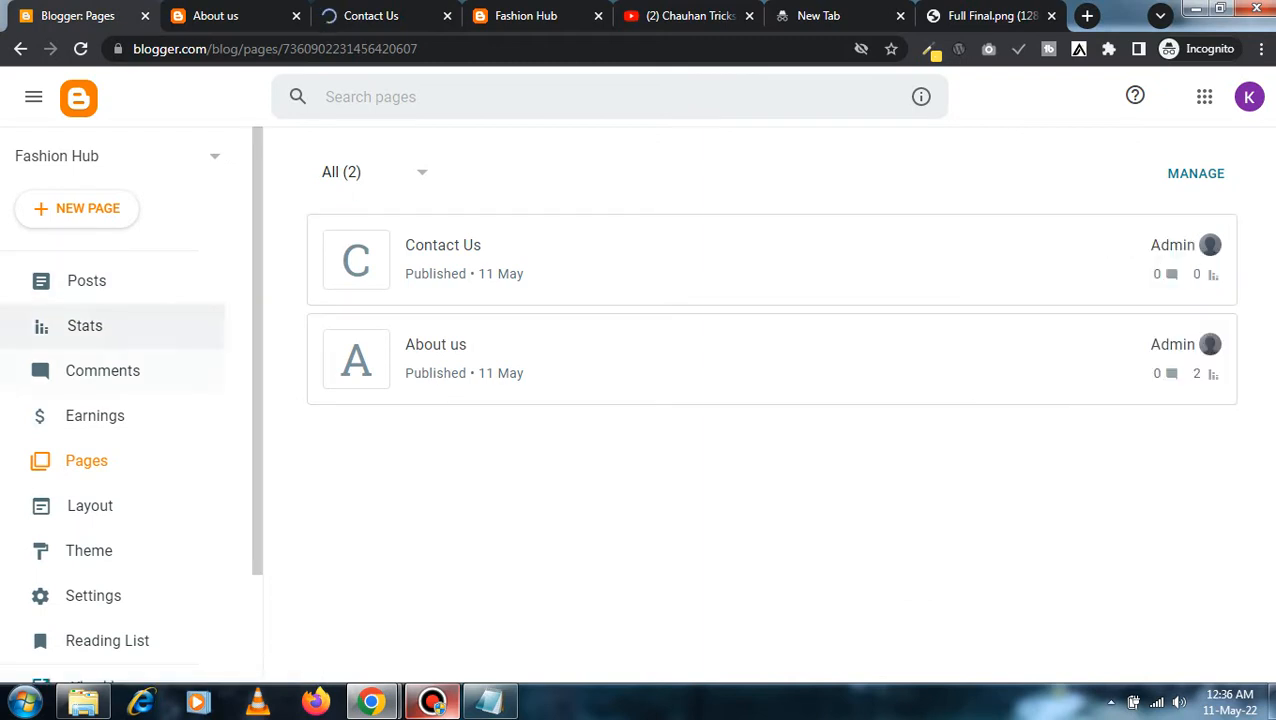
- In the layout's Top Navigation link list, rename the Chauhan Tricks link to "About"
click(90, 505)
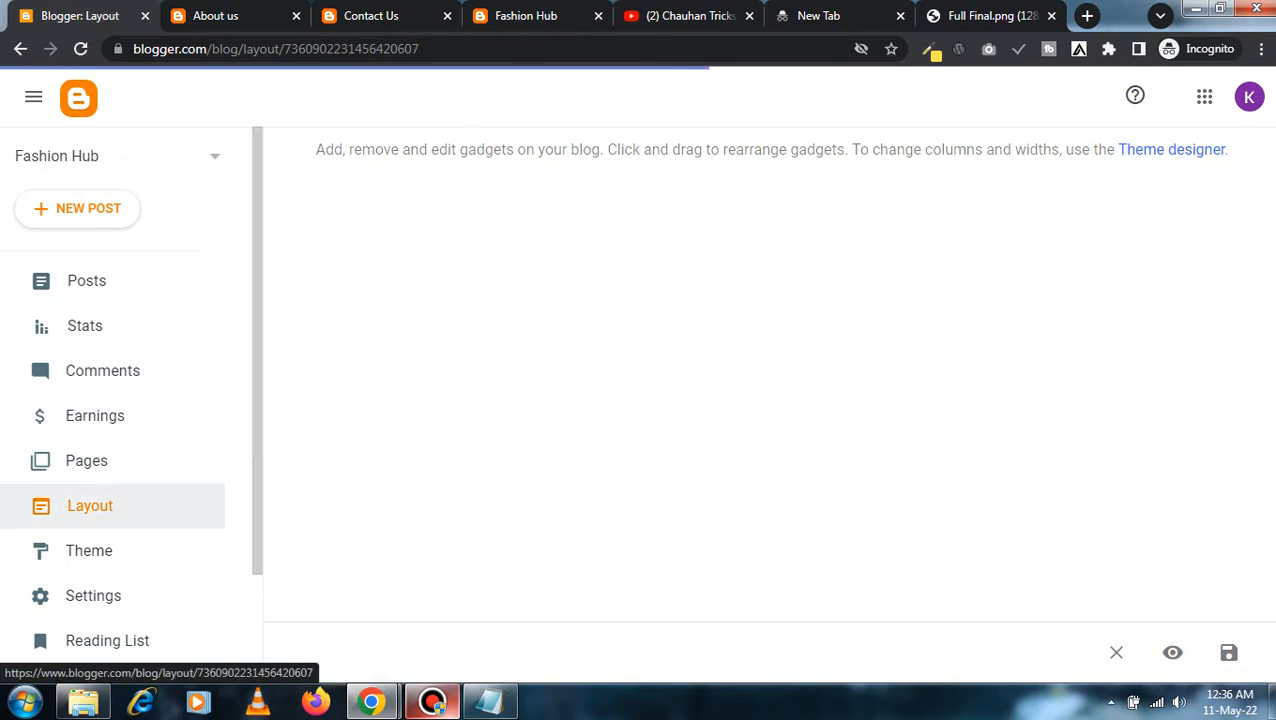
scroll(643, 395, down, 3)
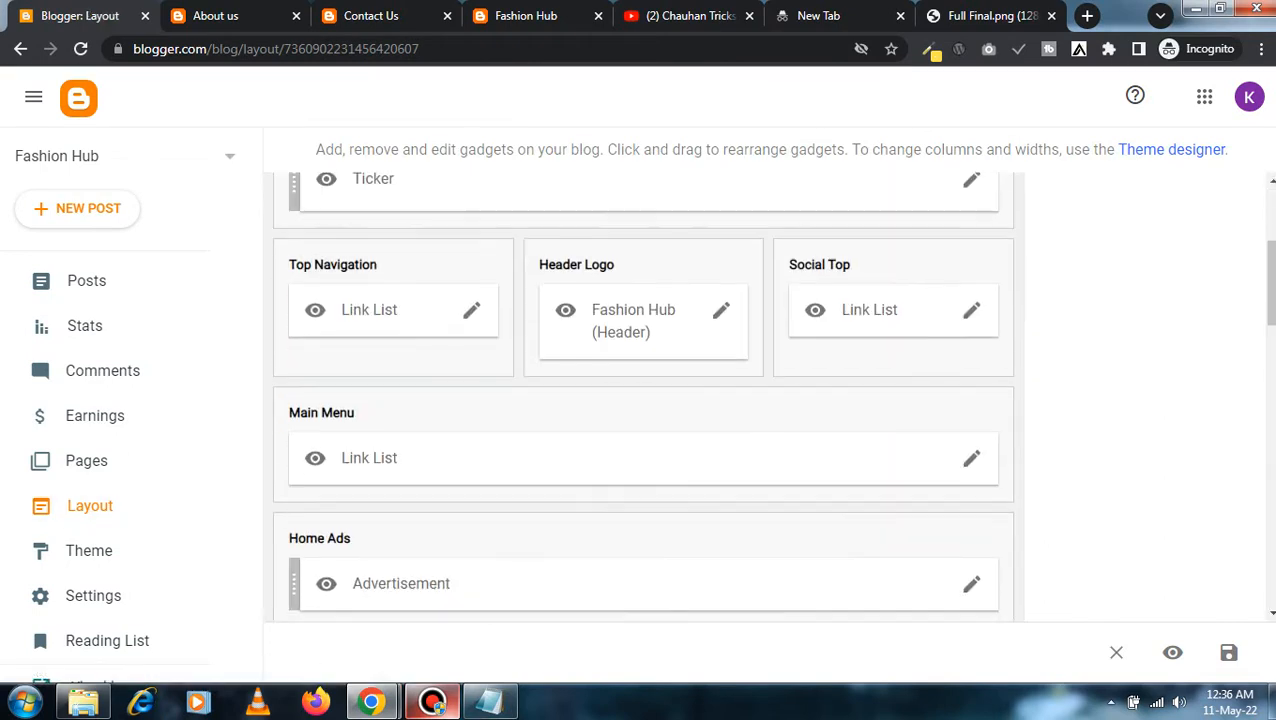
click(471, 310)
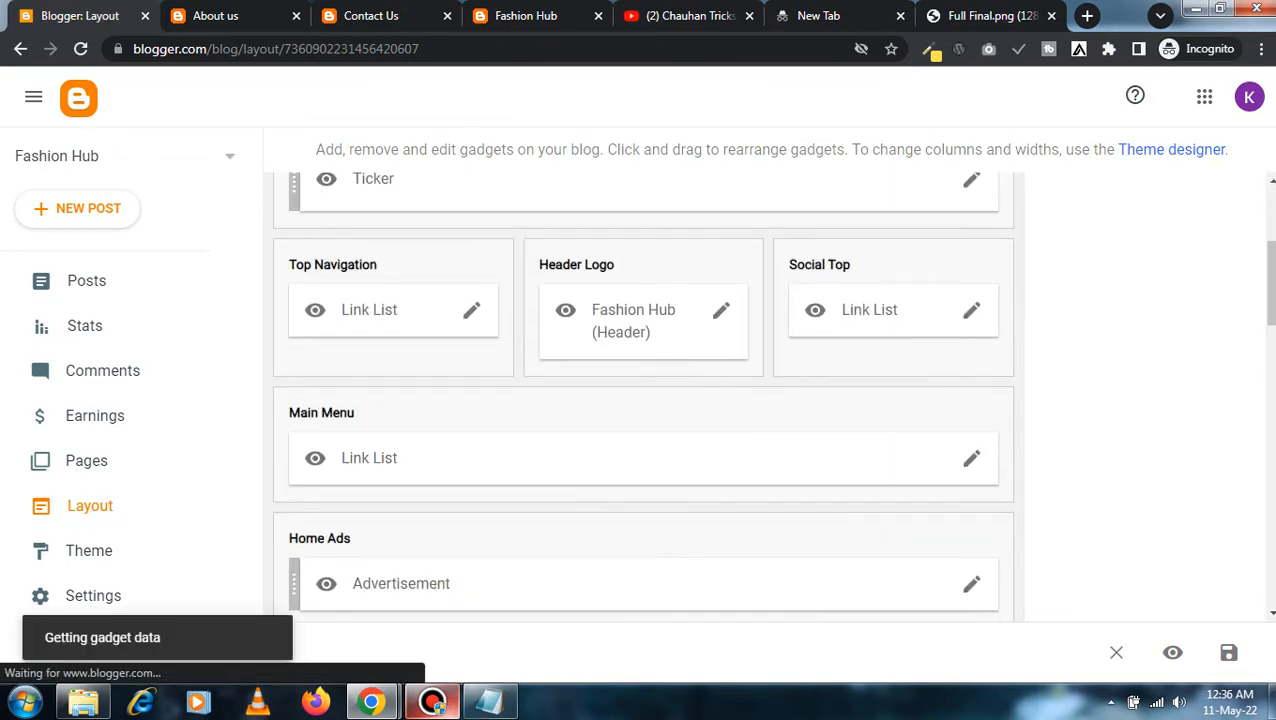
scroll(640, 370, down, 3)
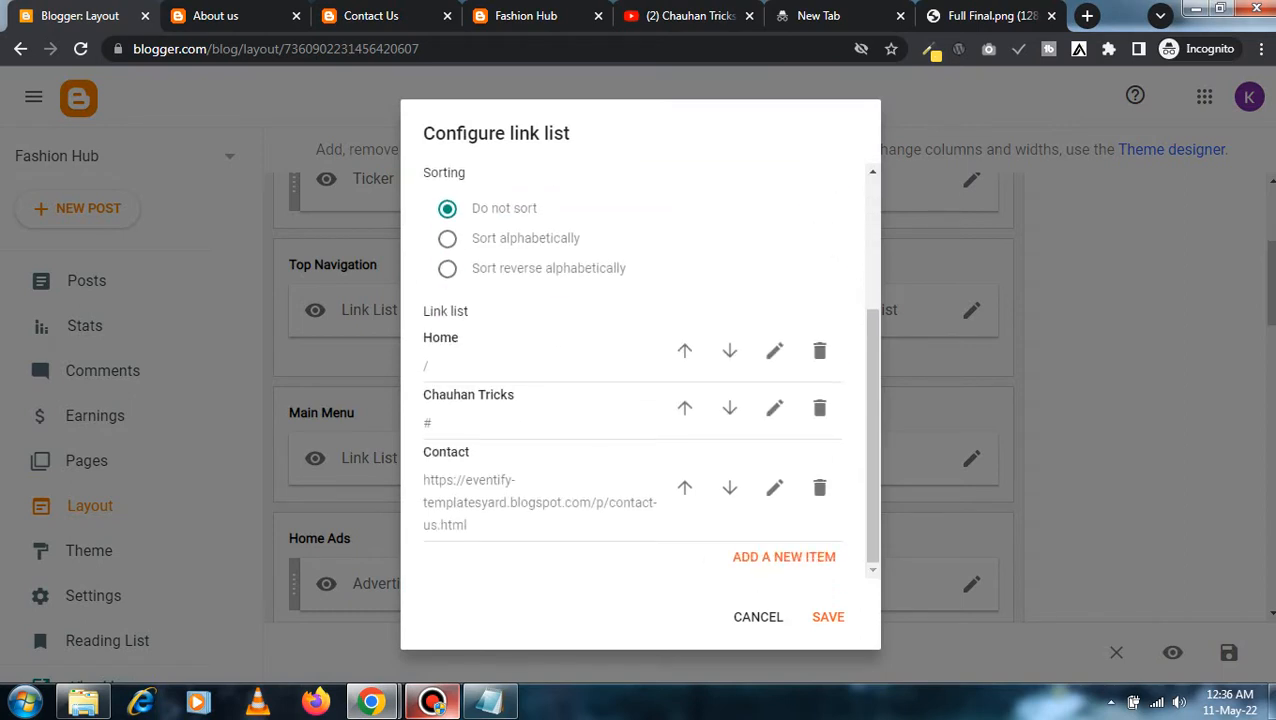
click(775, 407)
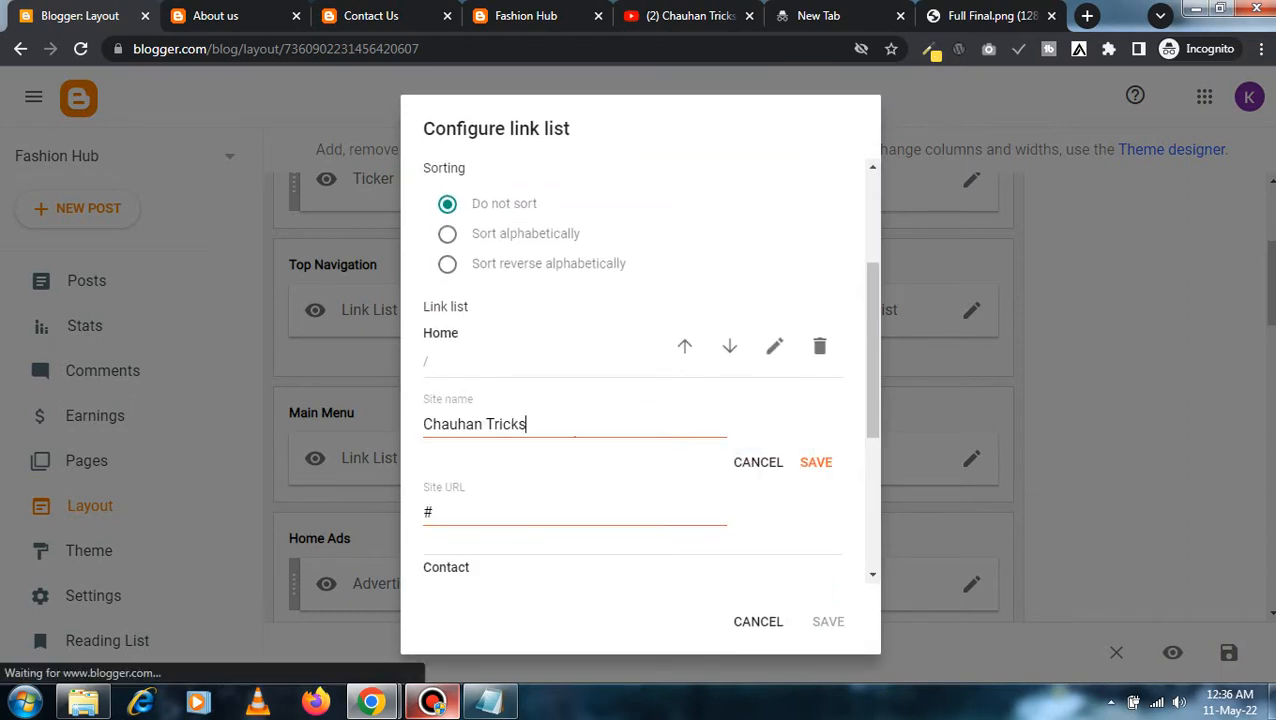
key(ctrl+a)
text(About)
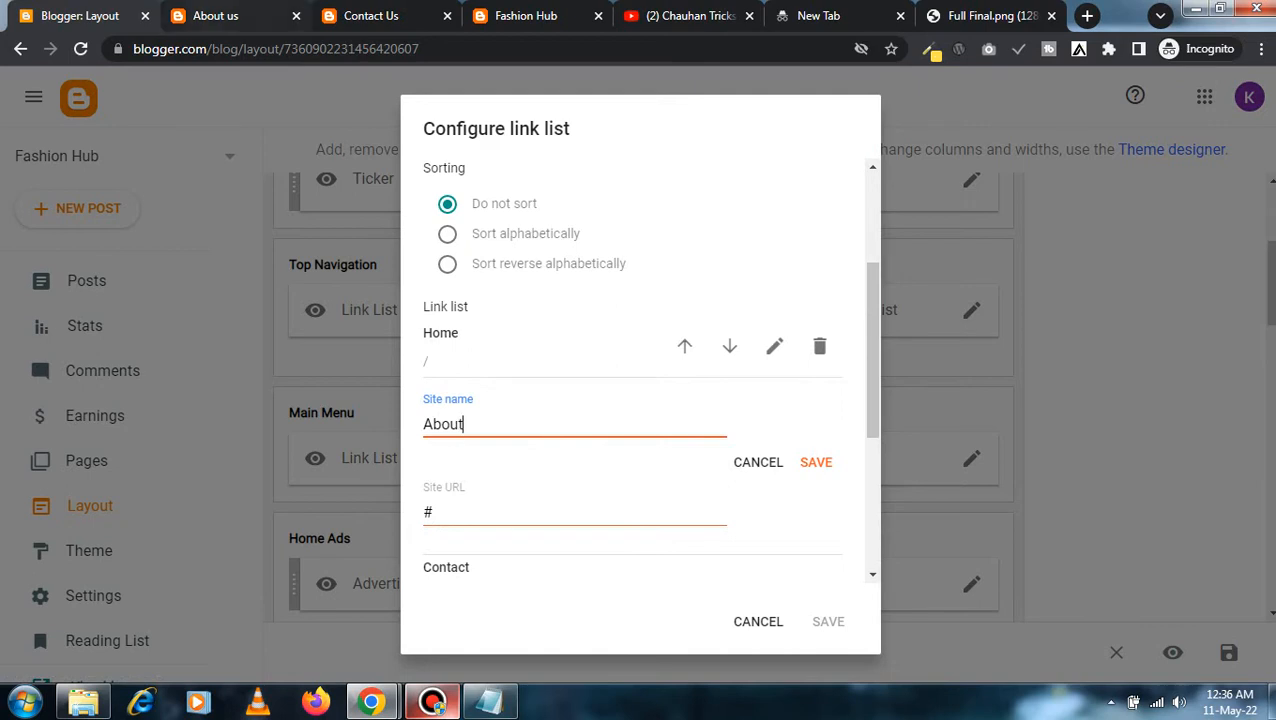
click(233, 16)
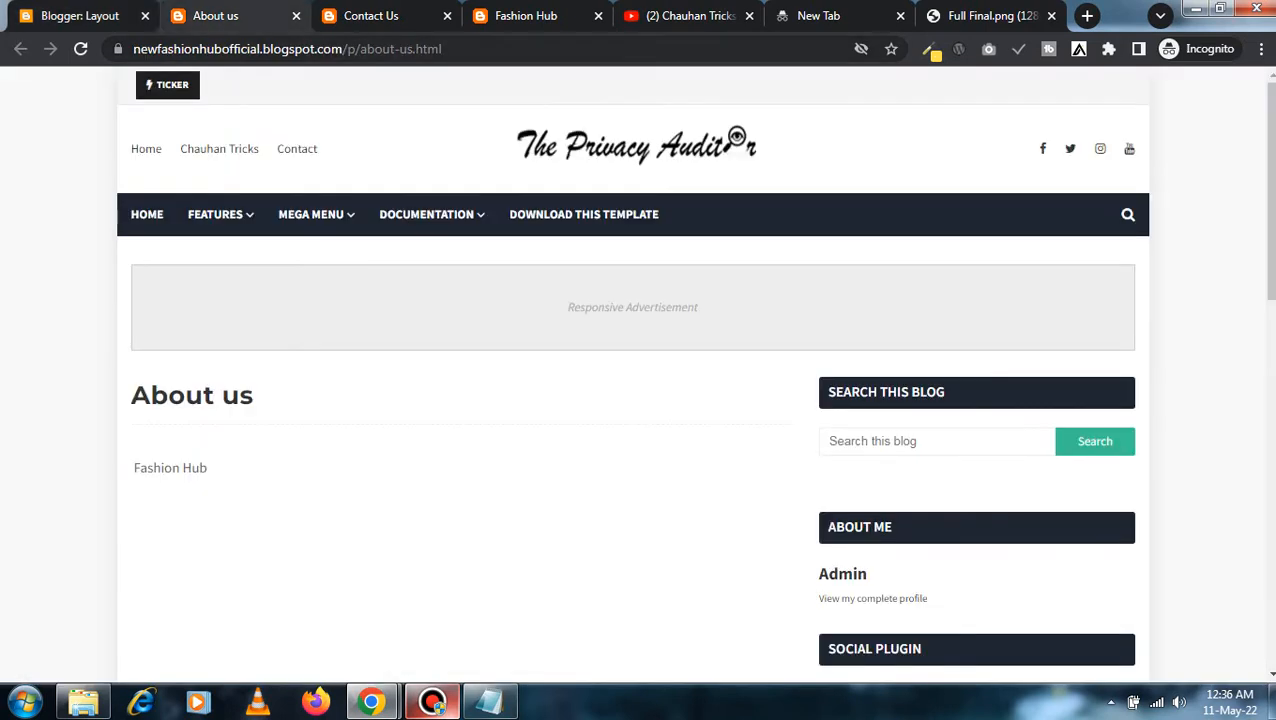
click(397, 49)
click(80, 16)
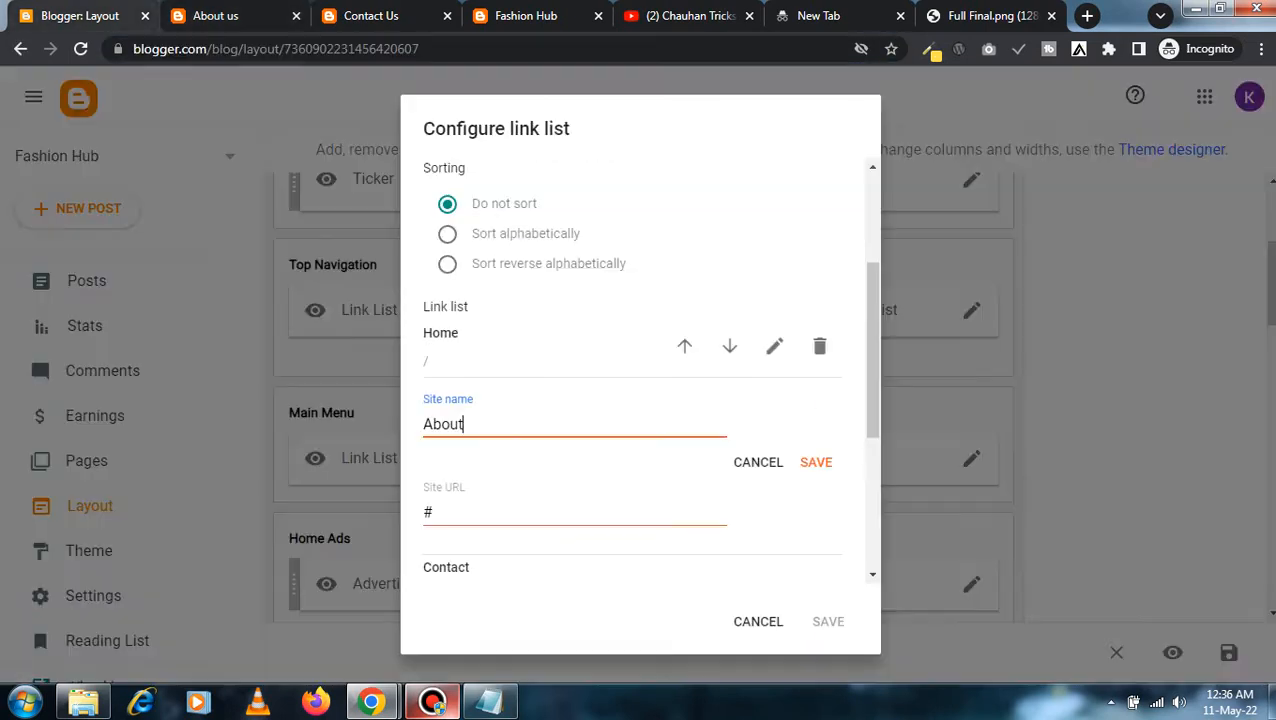
key(Tab)
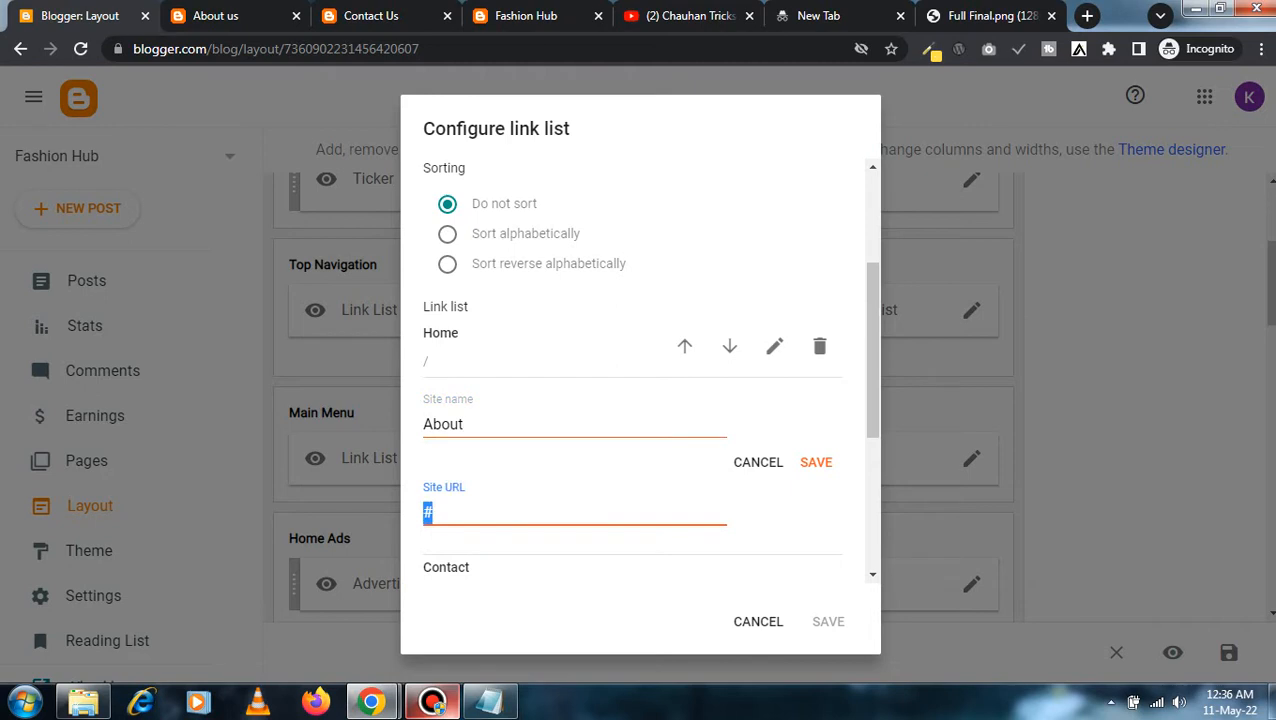
key(ctrl+v)
click(816, 462)
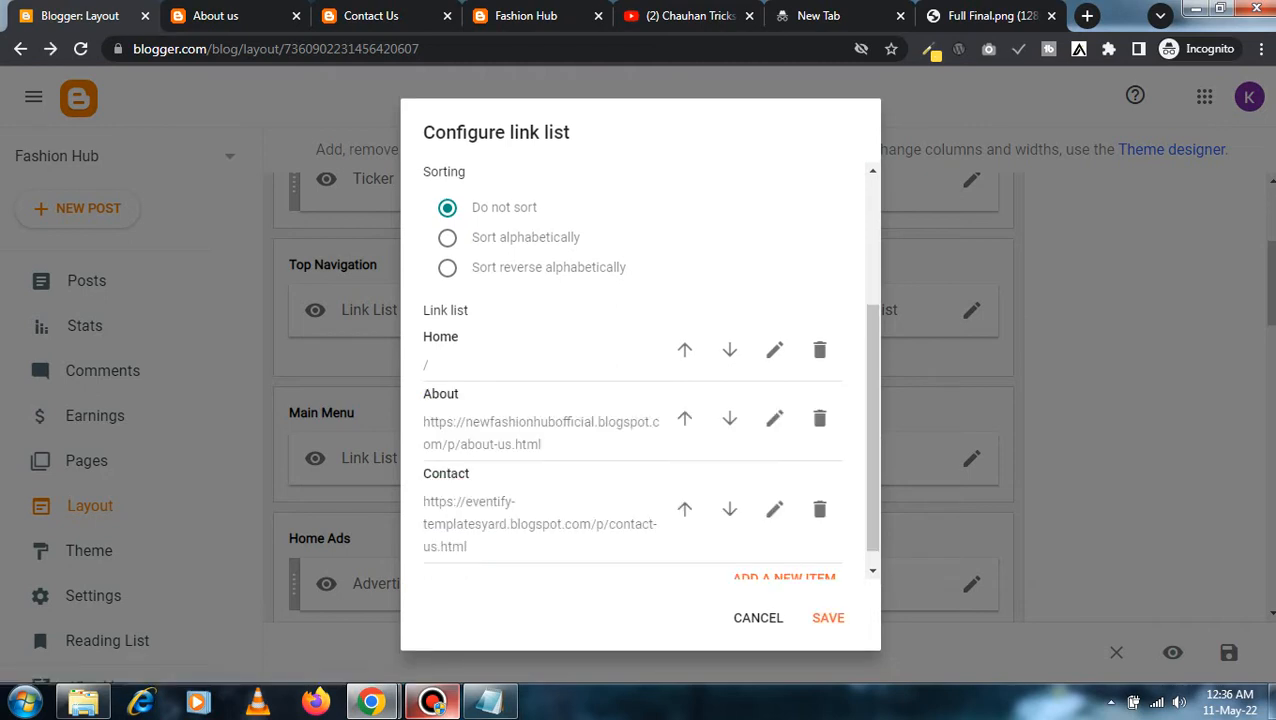
click(371, 16)
click(371, 49)
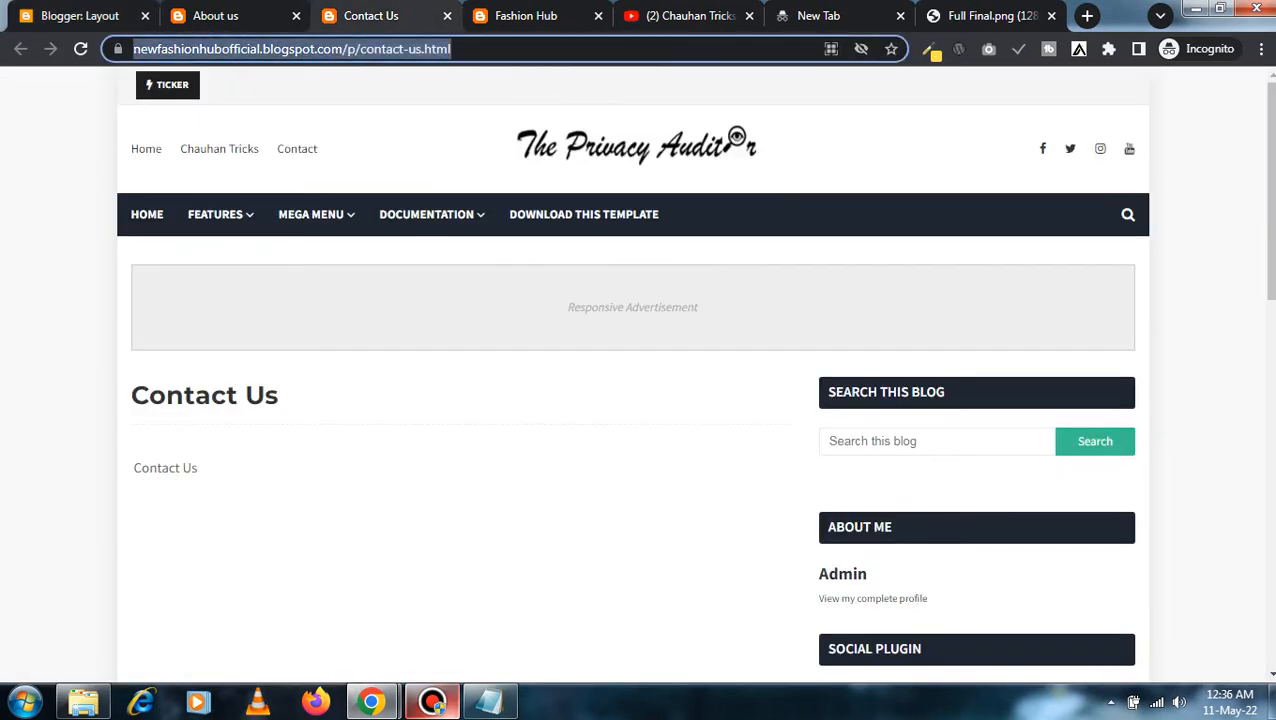
click(80, 16)
scroll(640, 450, down, 1)
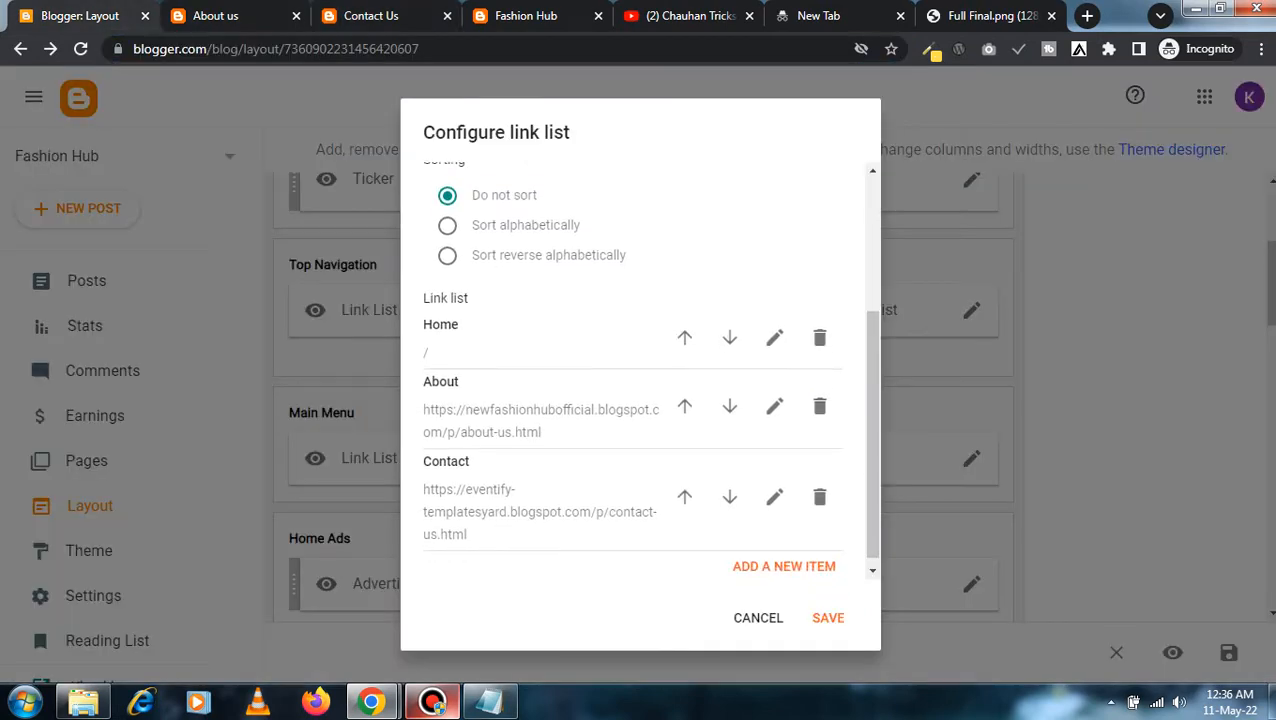
scroll(640, 372, down, 3)
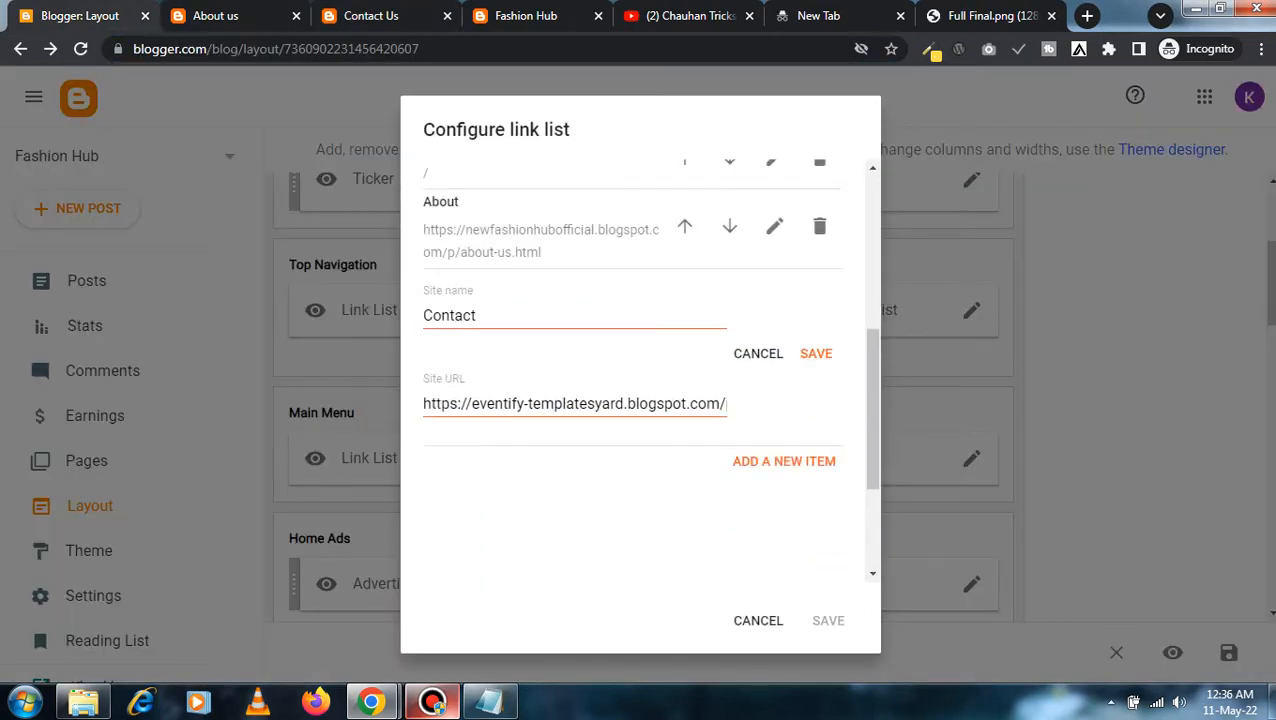
click(552, 291)
key(ctrl+a)
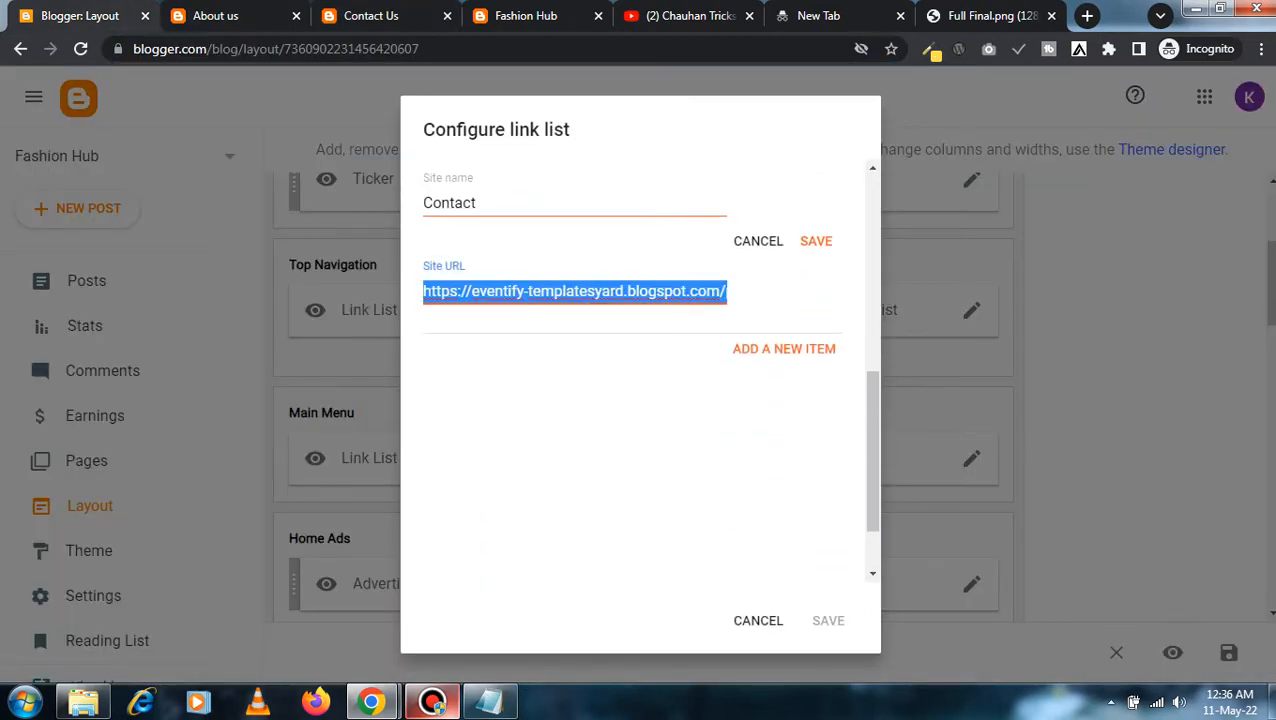
key(ctrl+v)
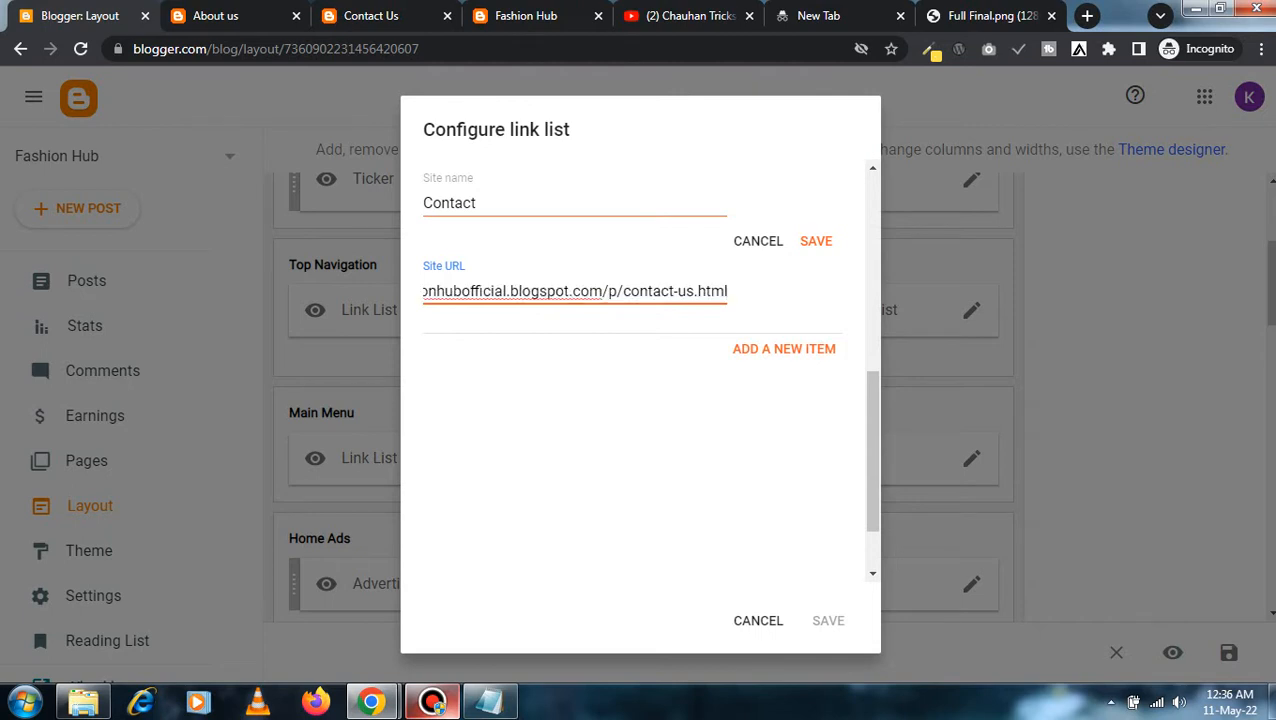
key(Return)
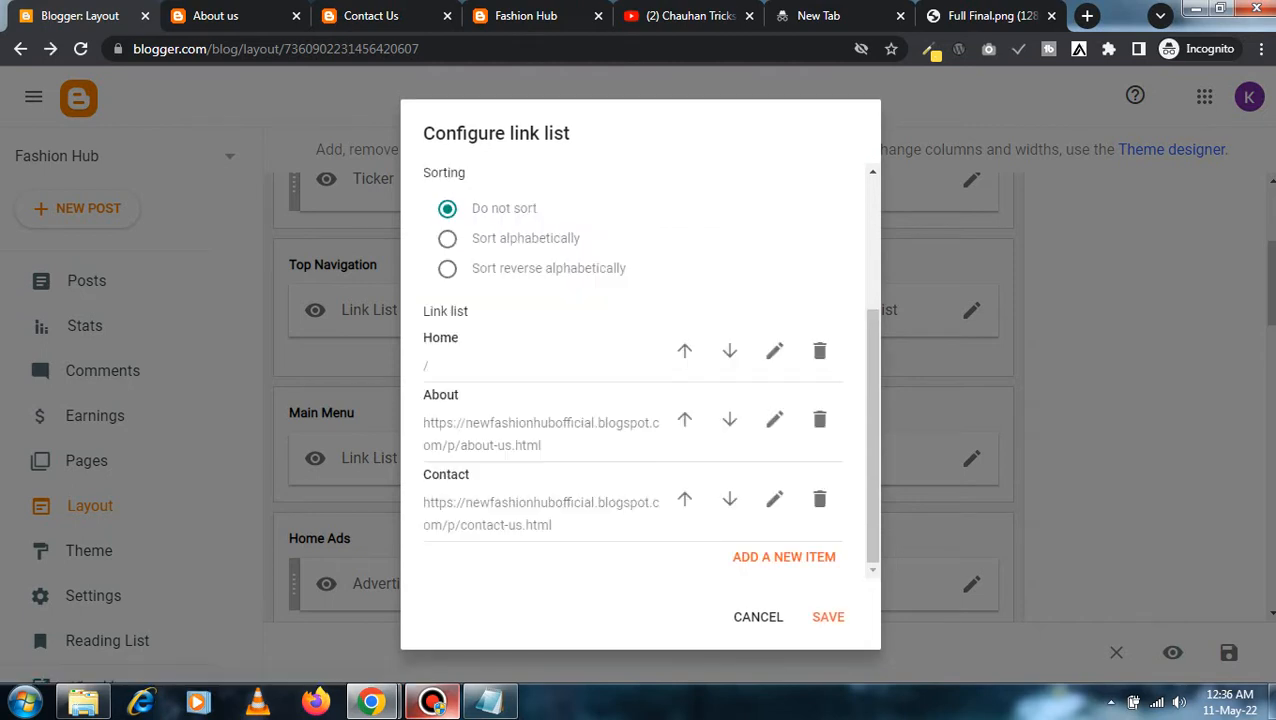
click(828, 617)
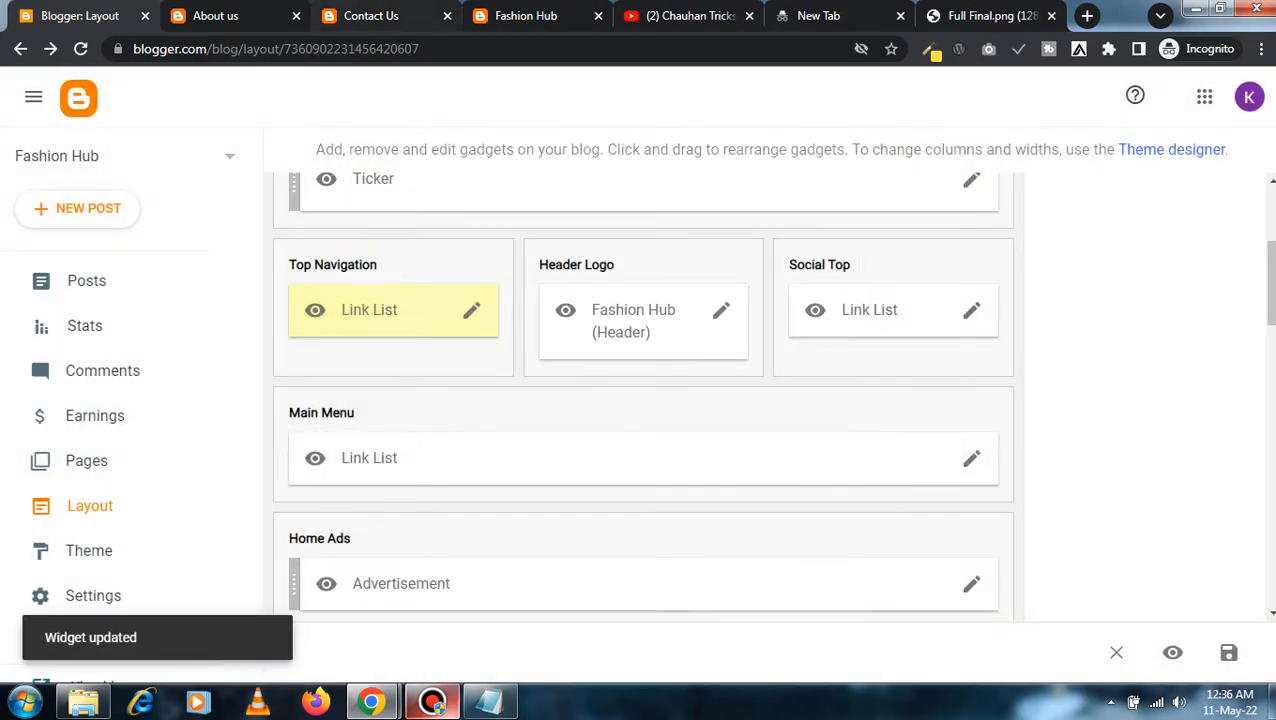
- Test the About and Contact navigation links from the live homepage, closing the redundant site tabs
click(371, 16)
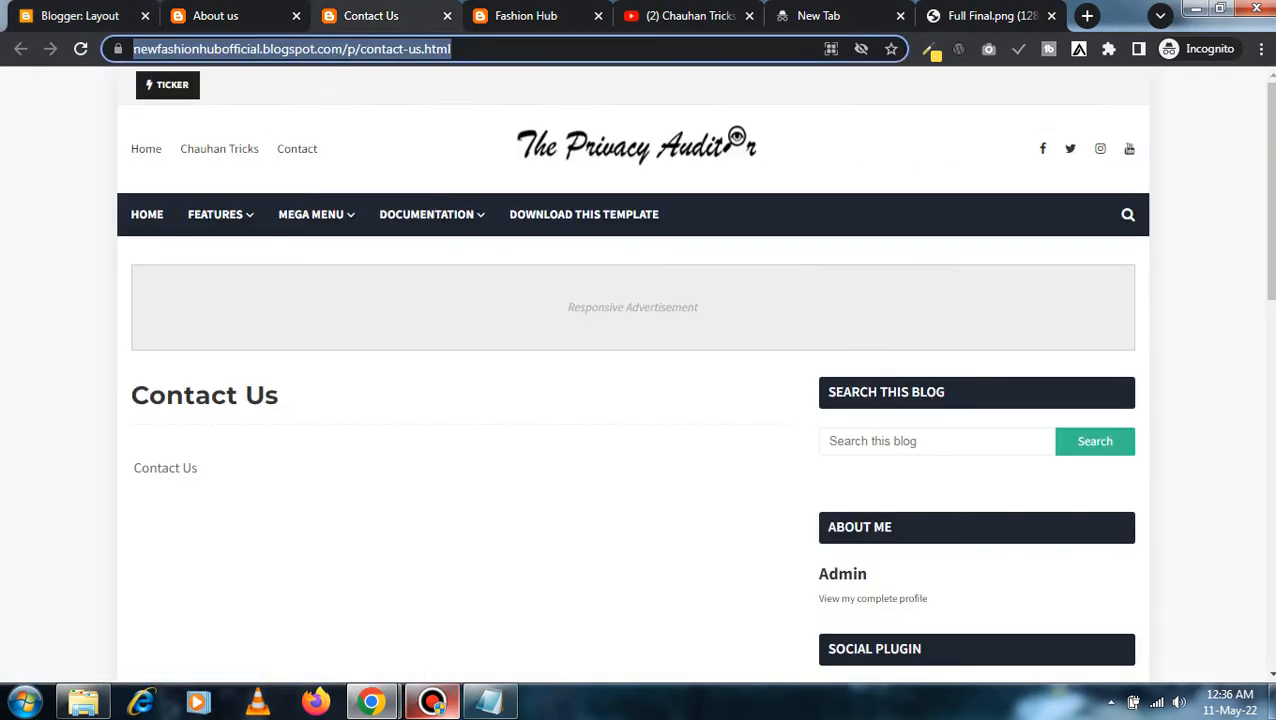
click(81, 49)
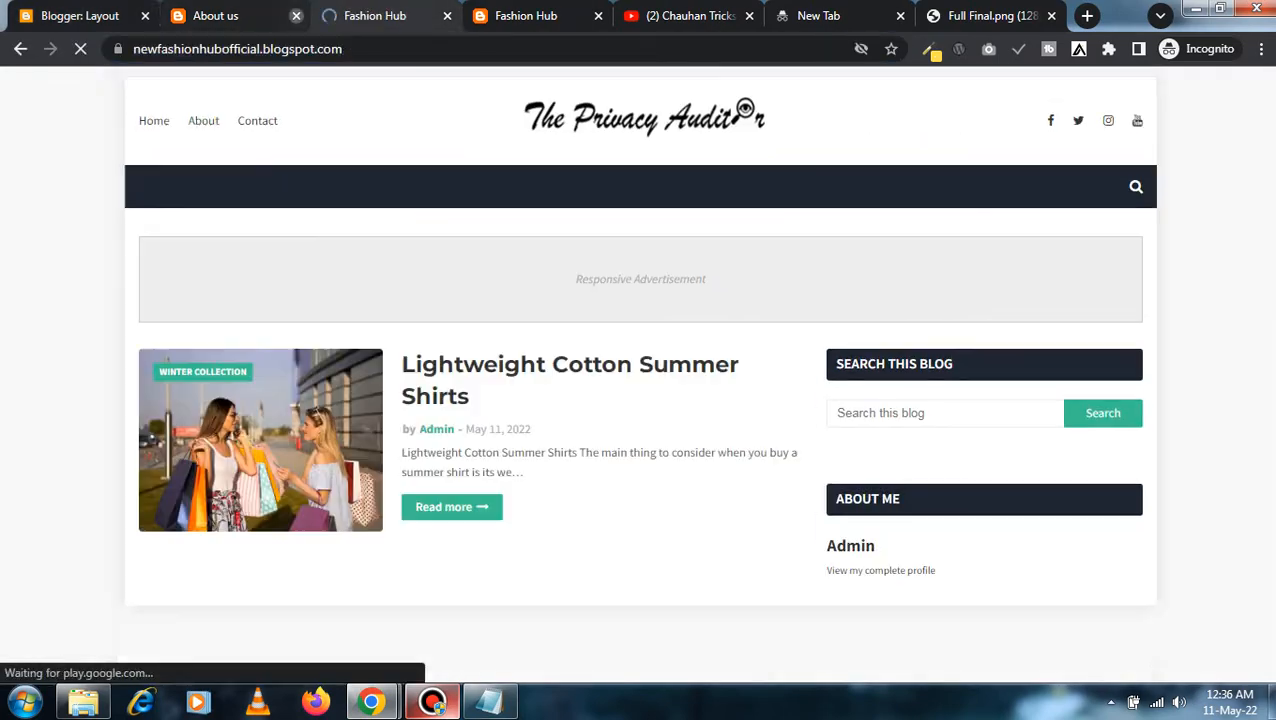
click(296, 16)
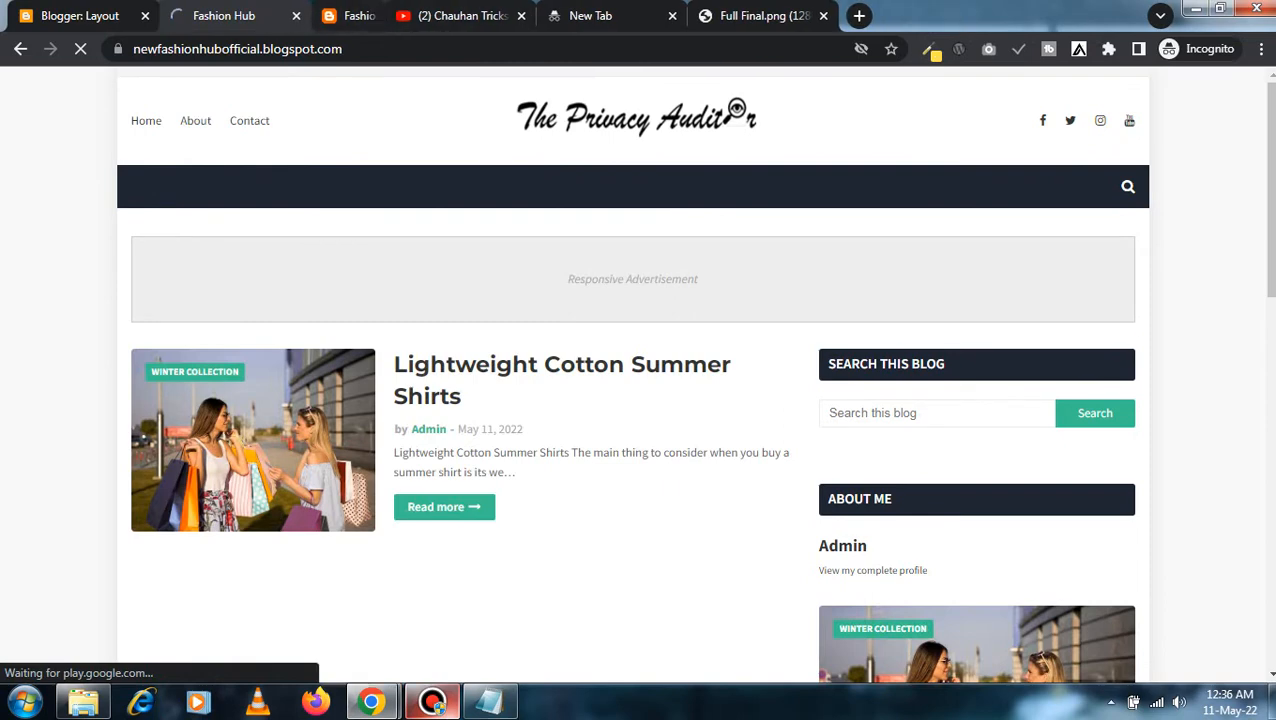
click(447, 16)
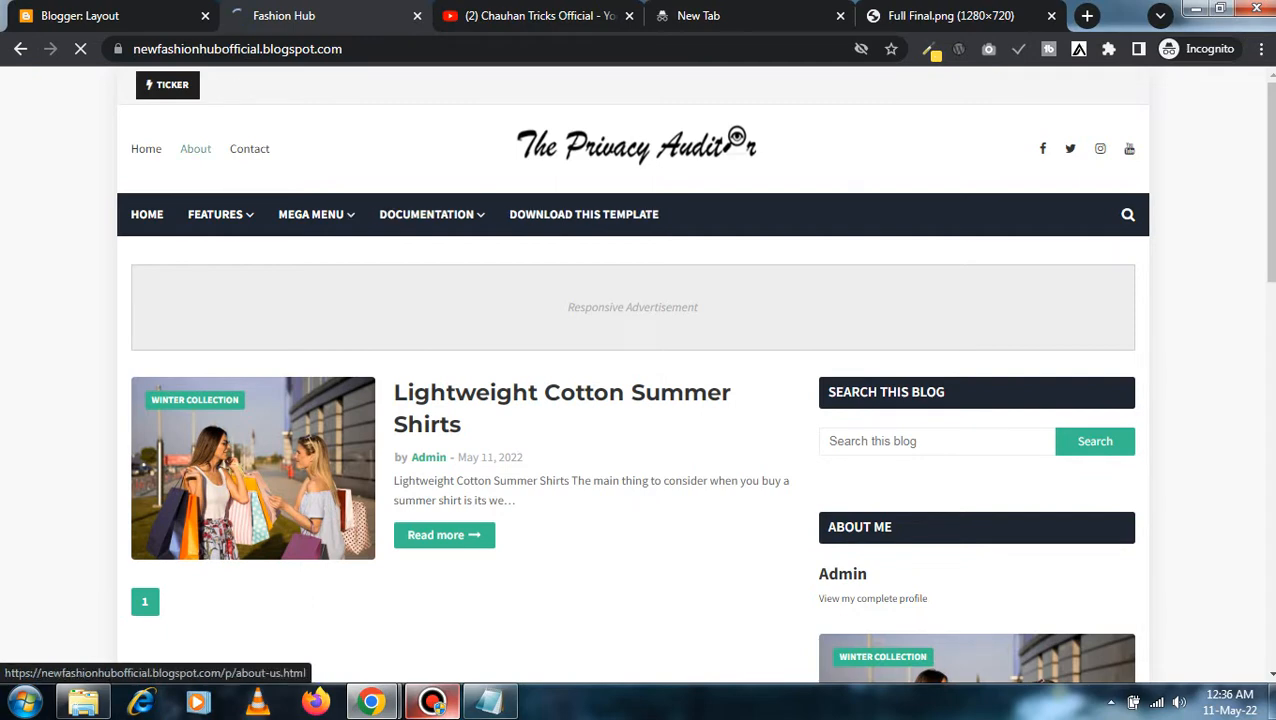
click(195, 148)
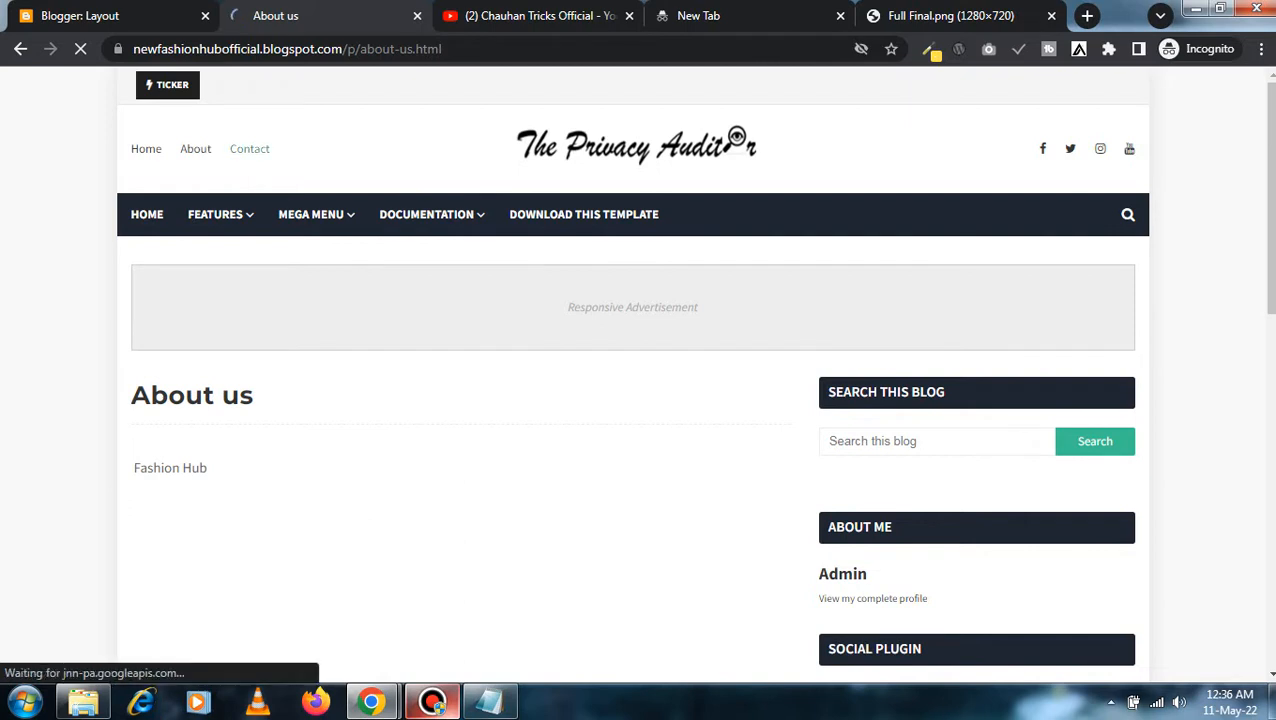
click(249, 148)
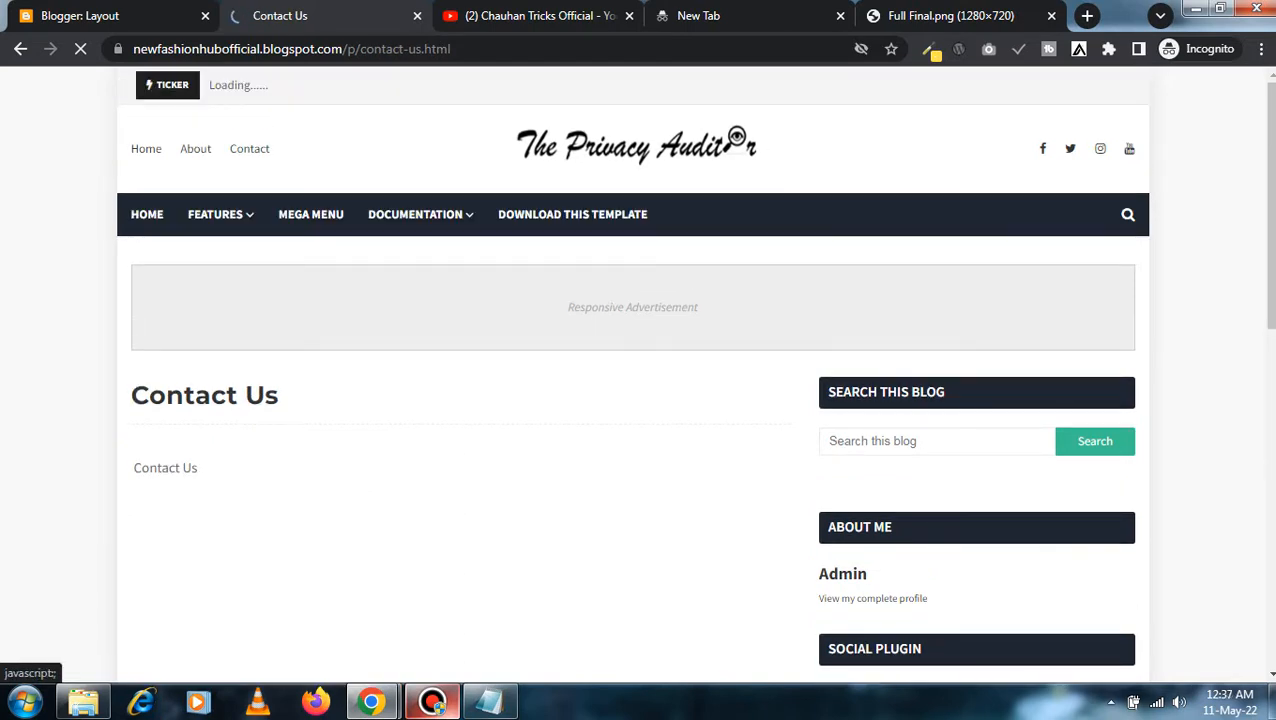
- Open the layout's Header Logo gadget and set its image source to an upload from the computer
click(80, 16)
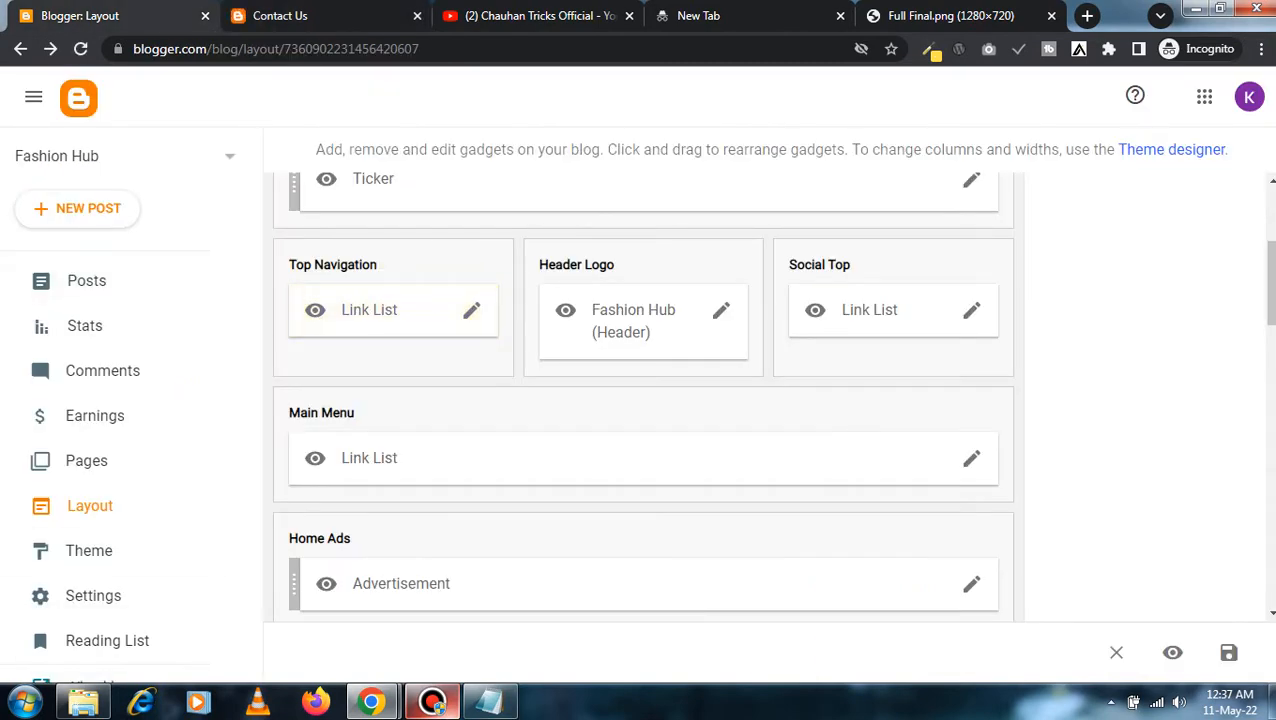
click(471, 311)
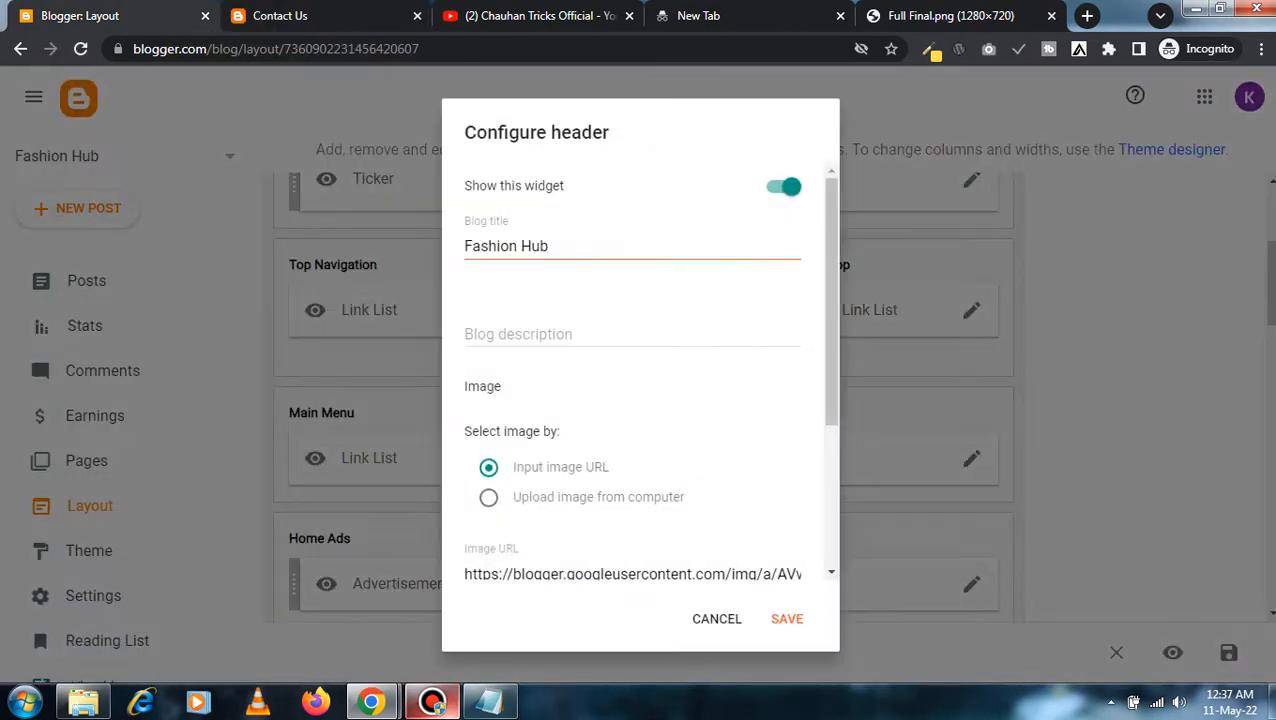
scroll(640, 370, down, 3)
scroll(640, 370, up, 2)
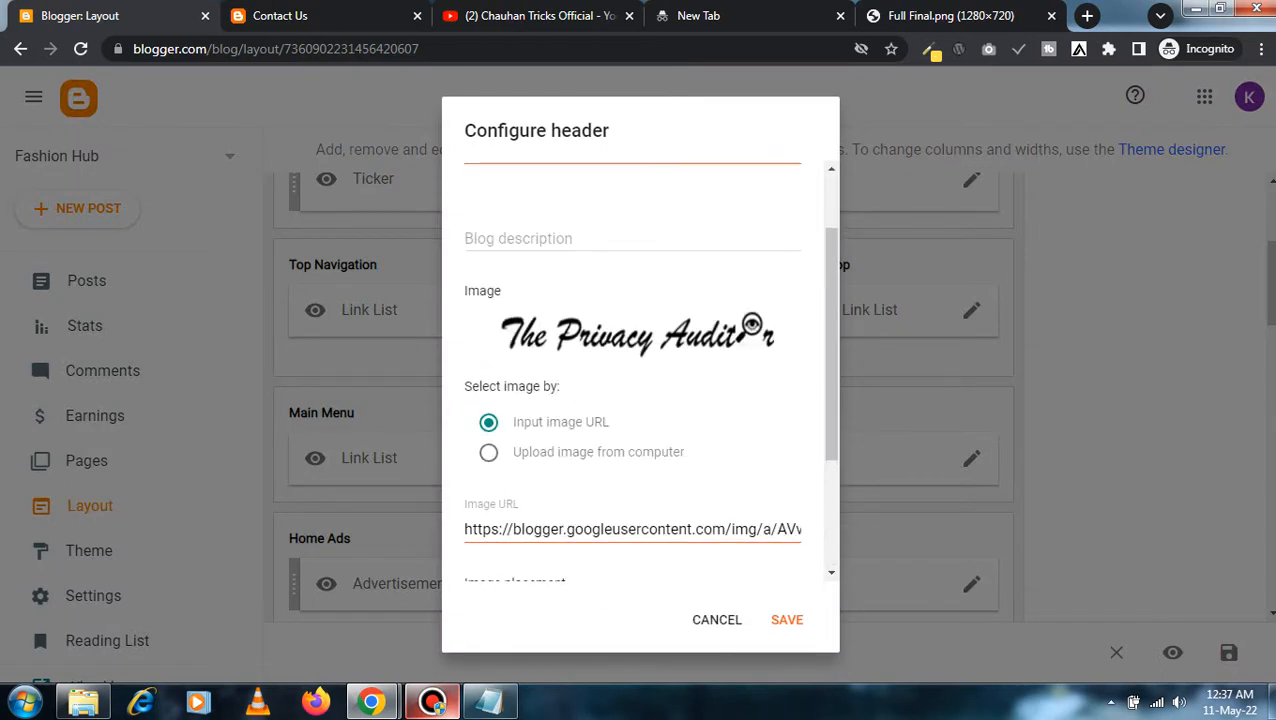
scroll(640, 370, down, 1)
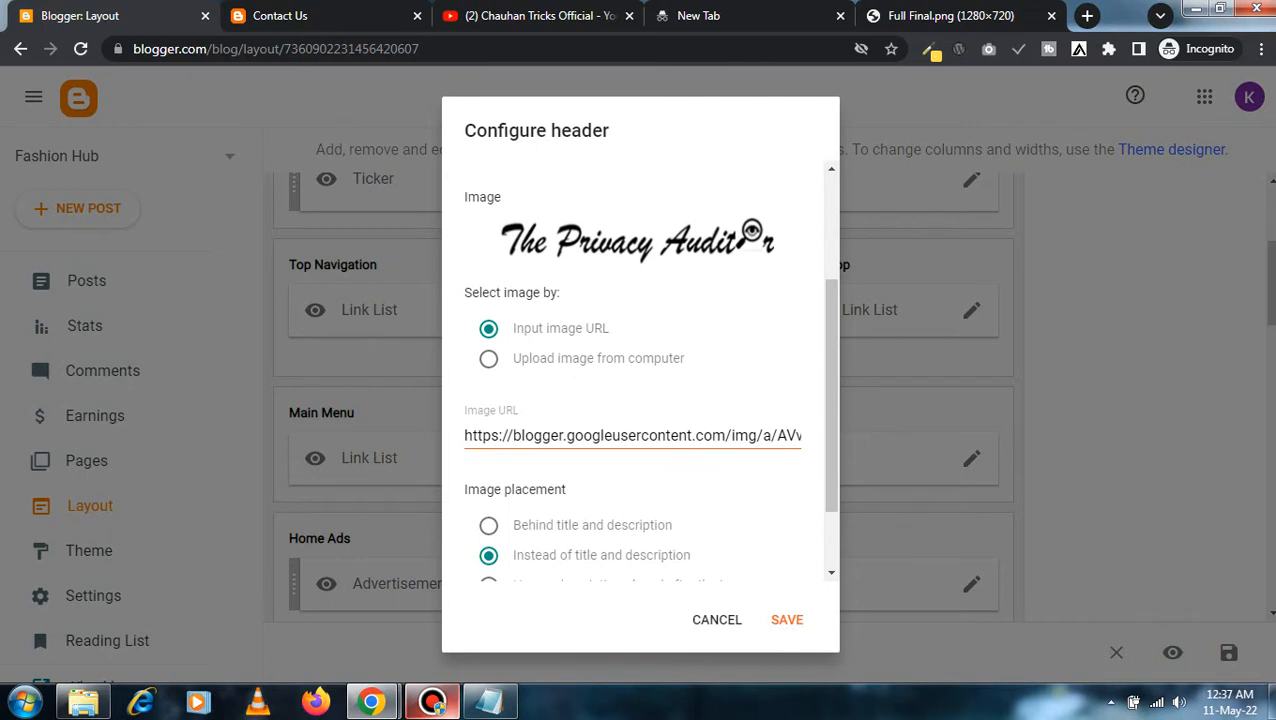
click(488, 358)
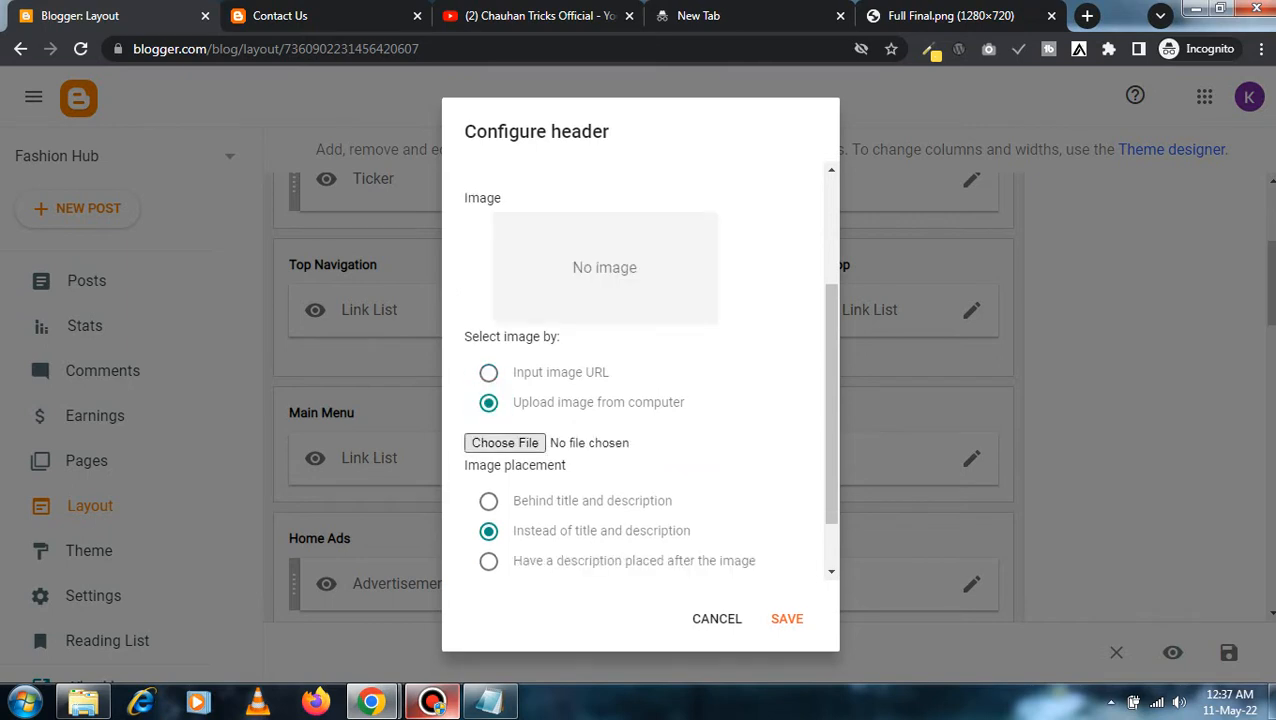
- Upload fashion hub.png from the Documents library as the header image and save the header gadget
click(505, 442)
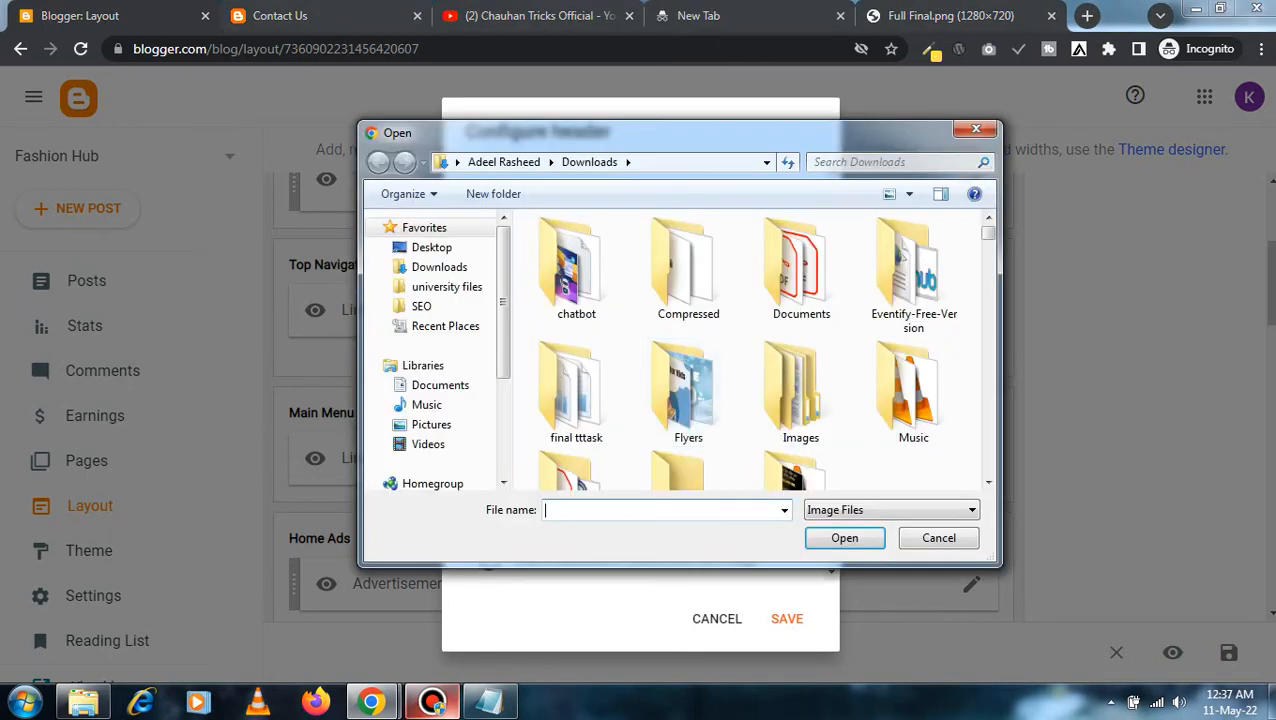
click(440, 385)
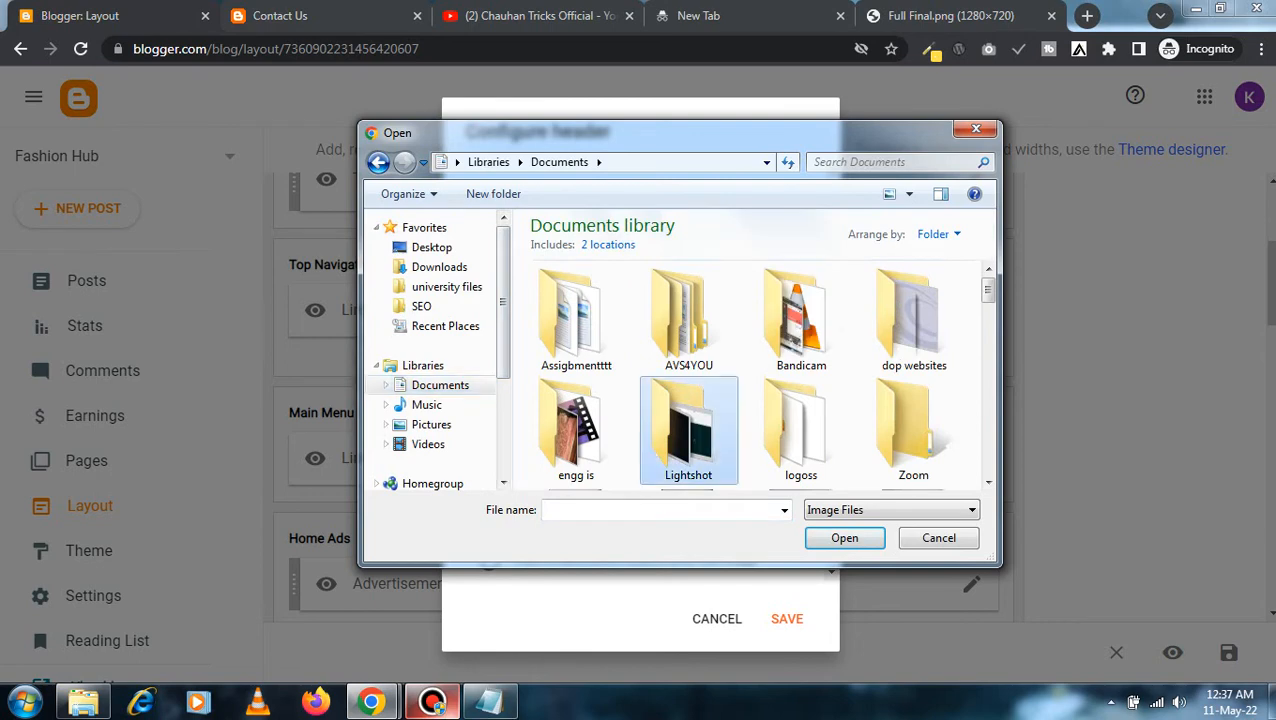
key(f)
key(f)
key(f)
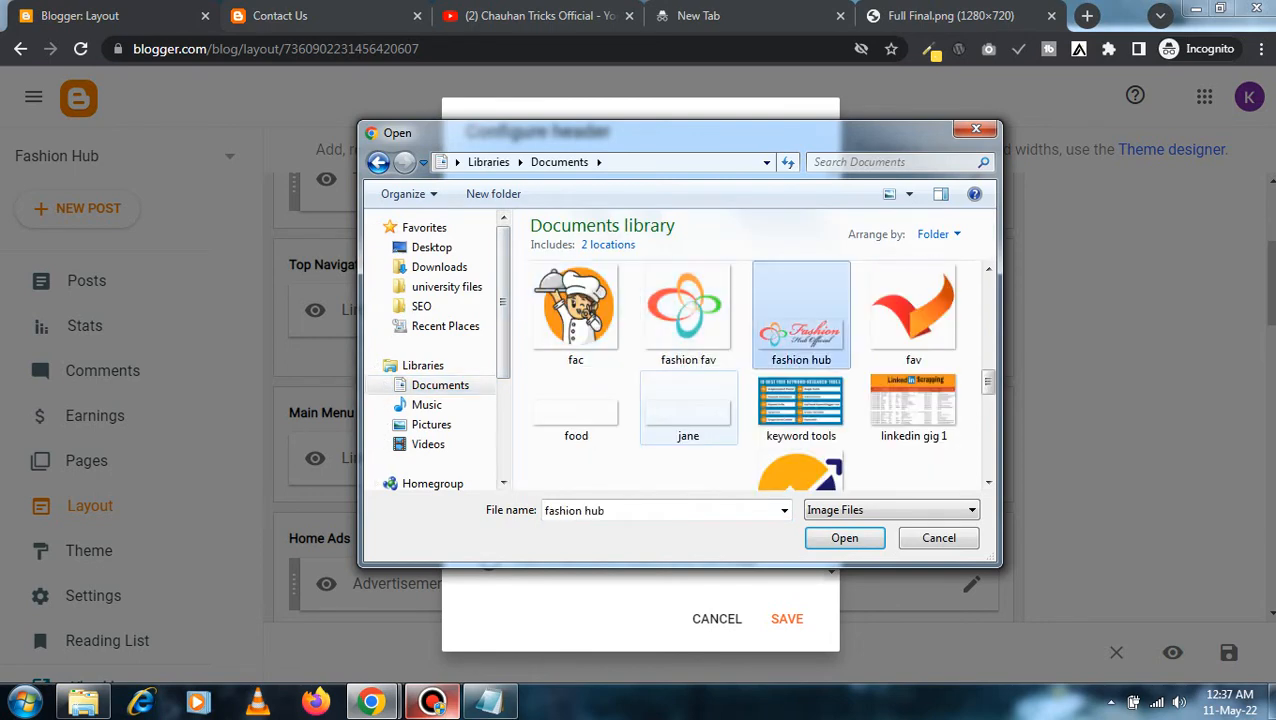
key(Return)
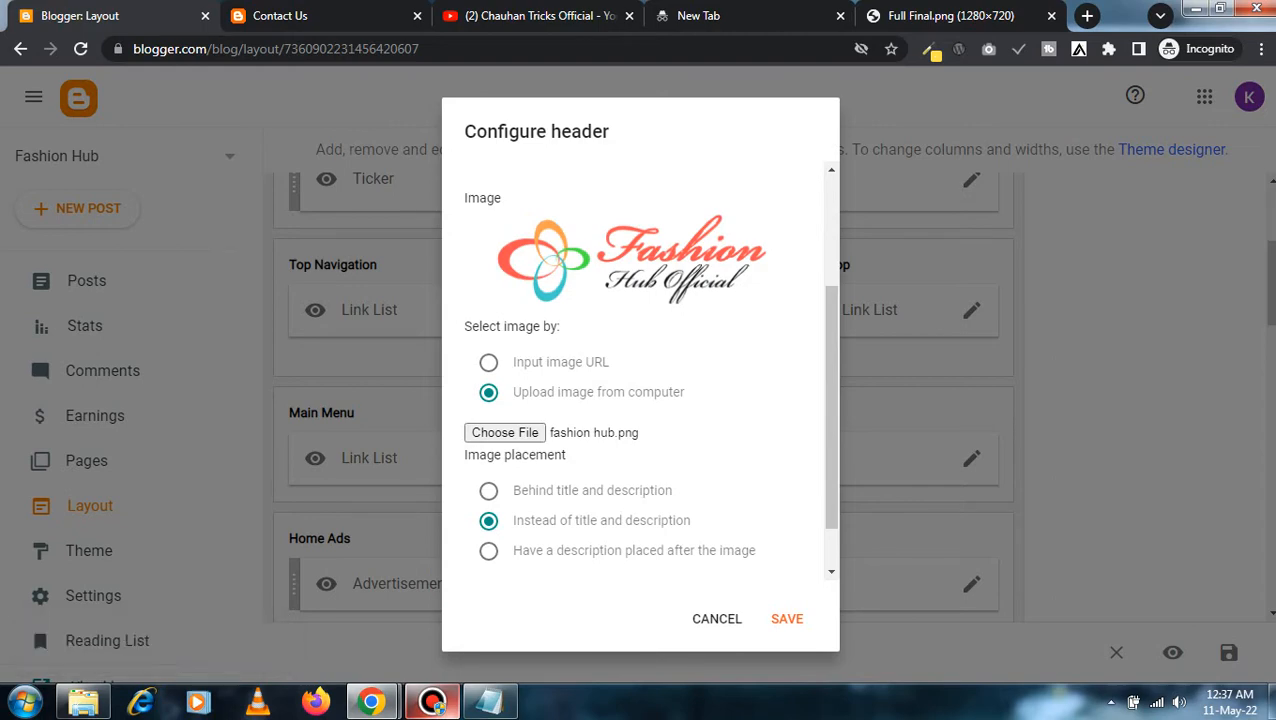
scroll(640, 370, down, 1)
click(786, 618)
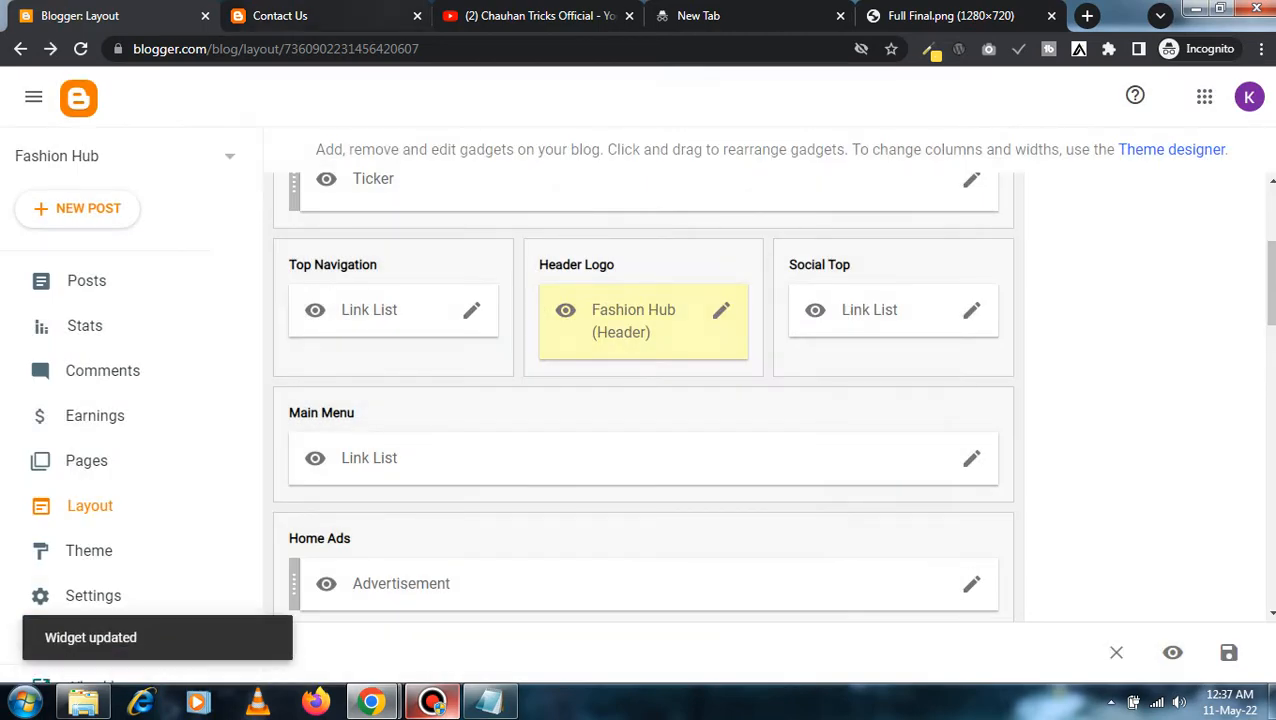
- Reload the live site to check the new header logo and follow the logo's link to the homepage
click(325, 16)
key(F5)
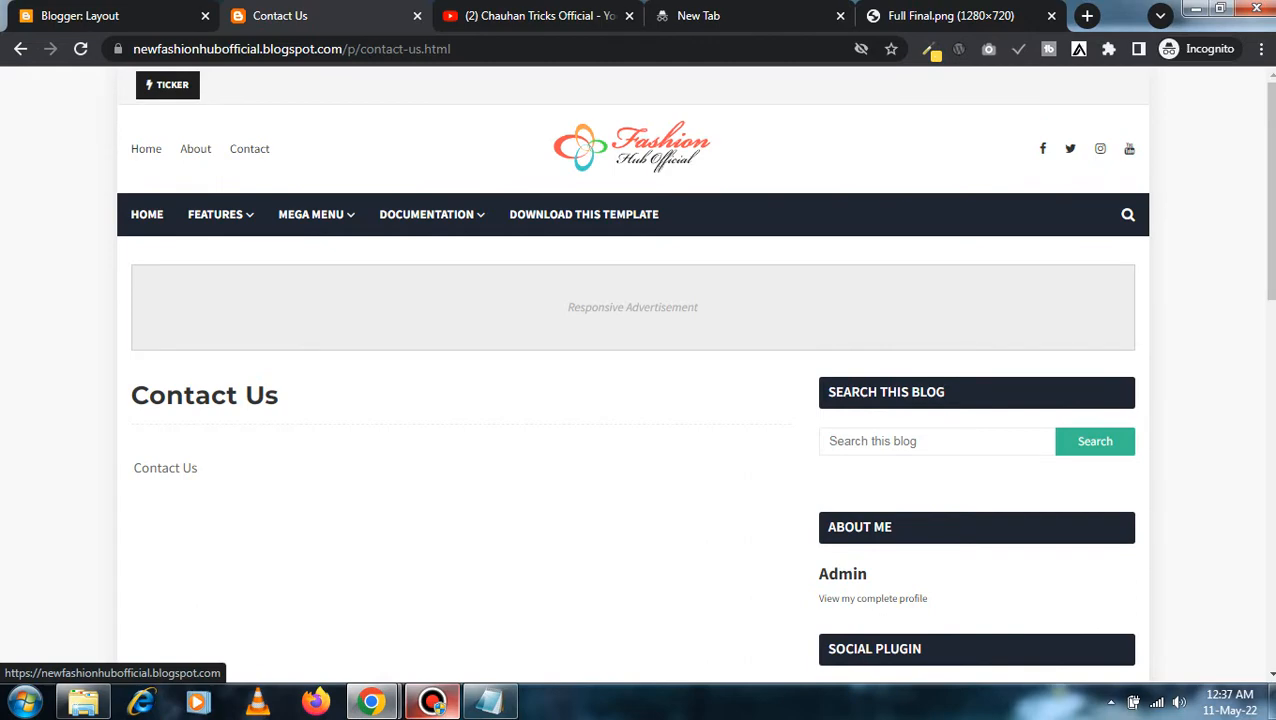
click(632, 148)
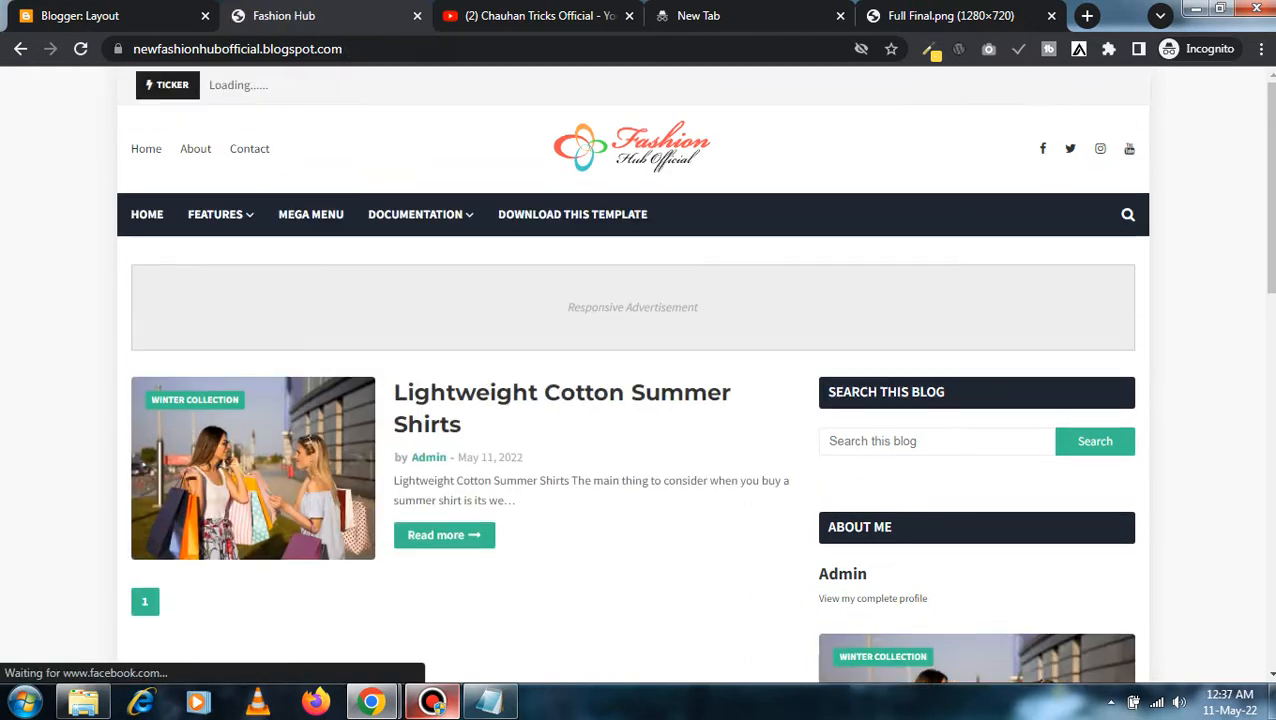
click(432, 702)
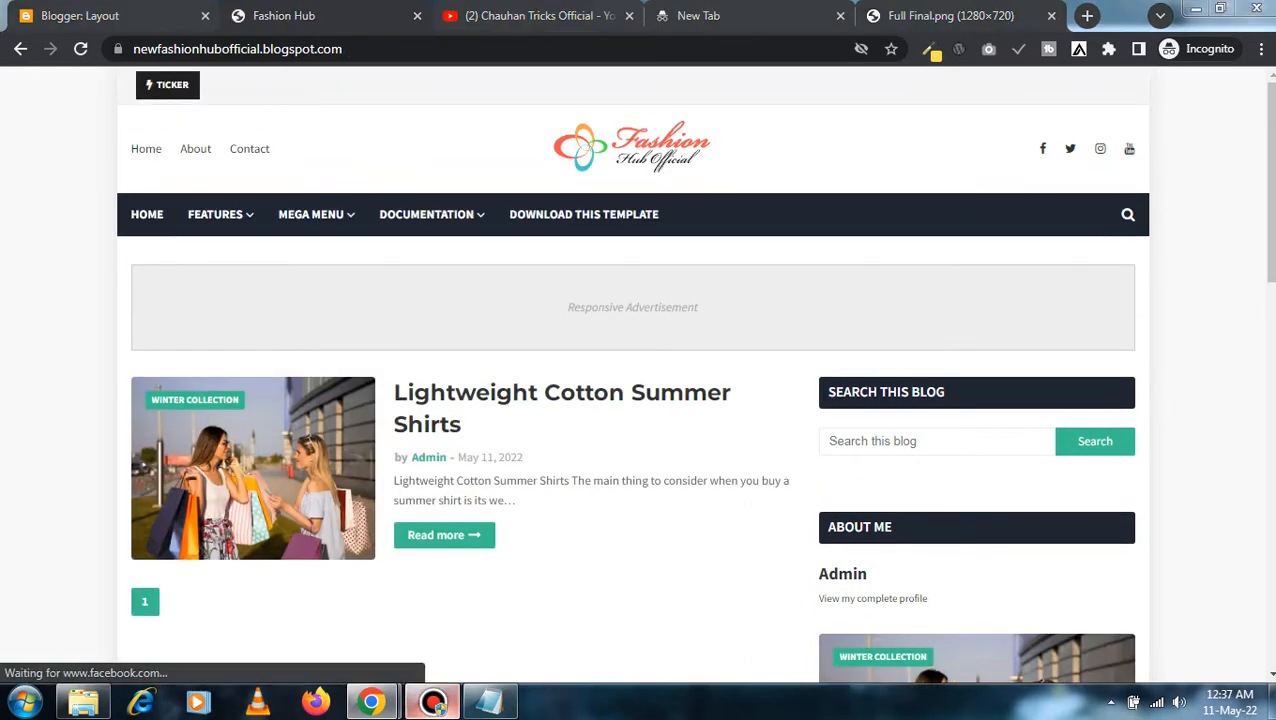
click(432, 702)
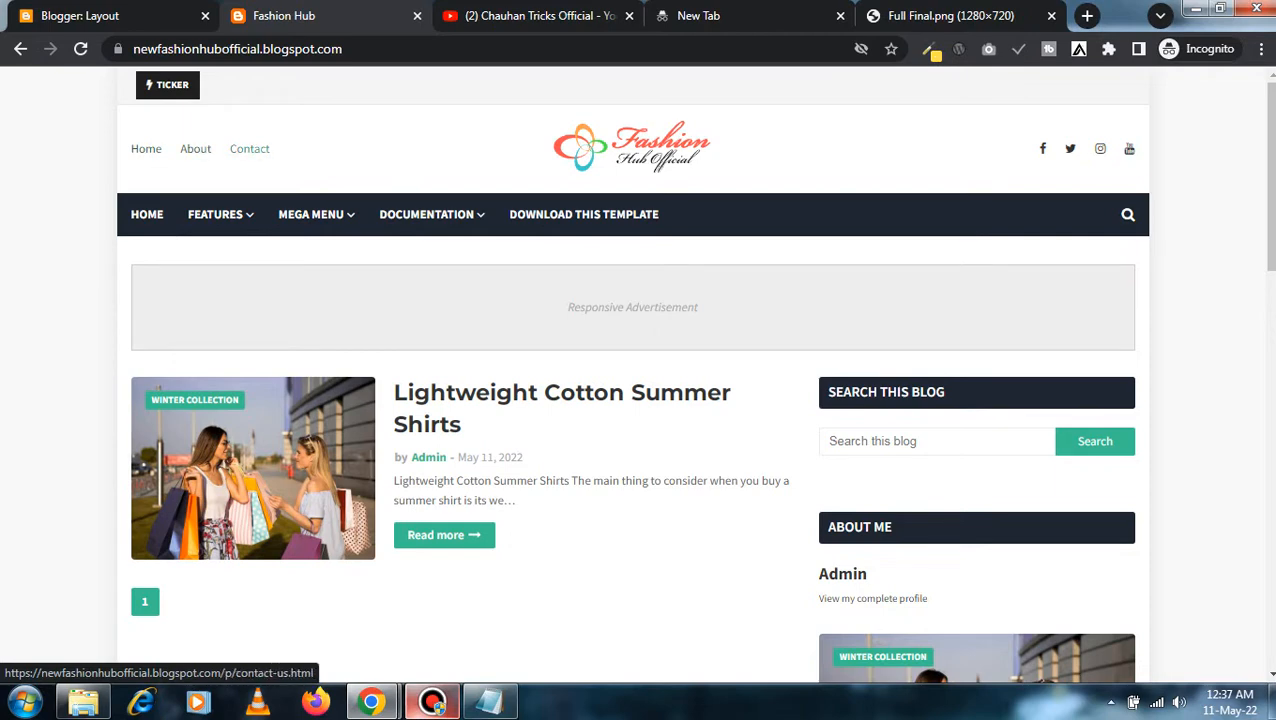
click(150, 15)
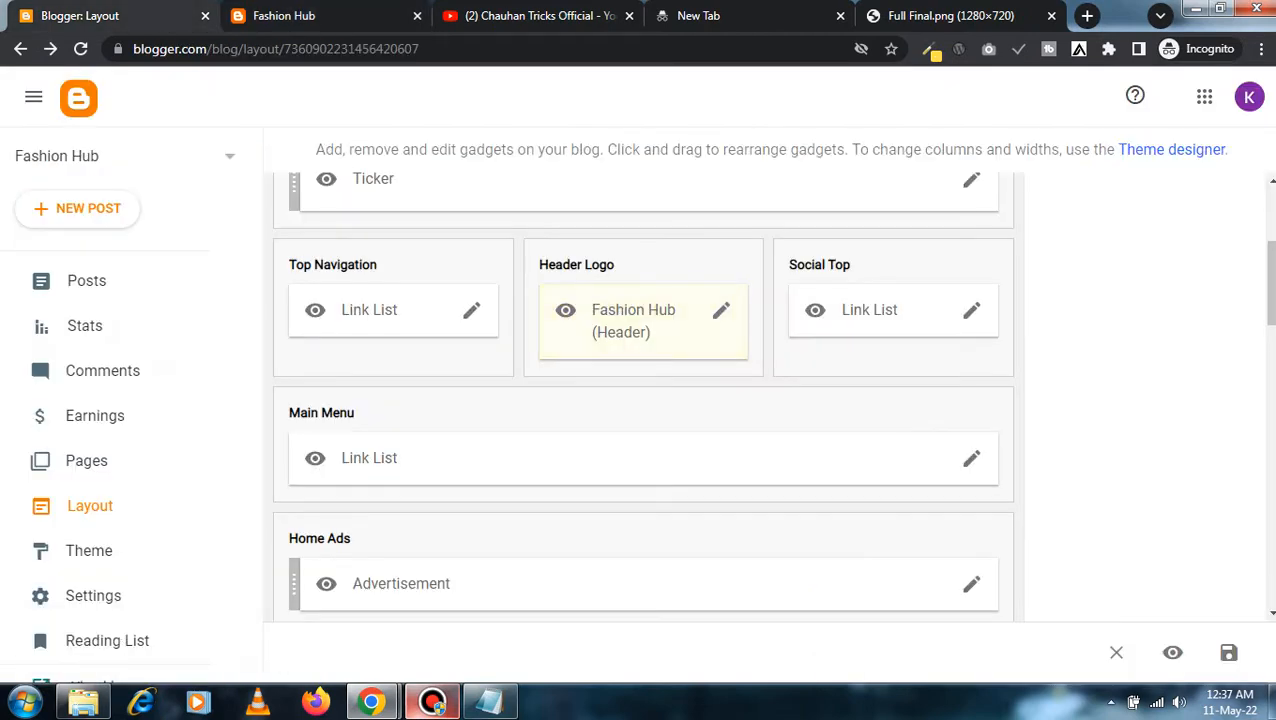
click(972, 311)
click(972, 311)
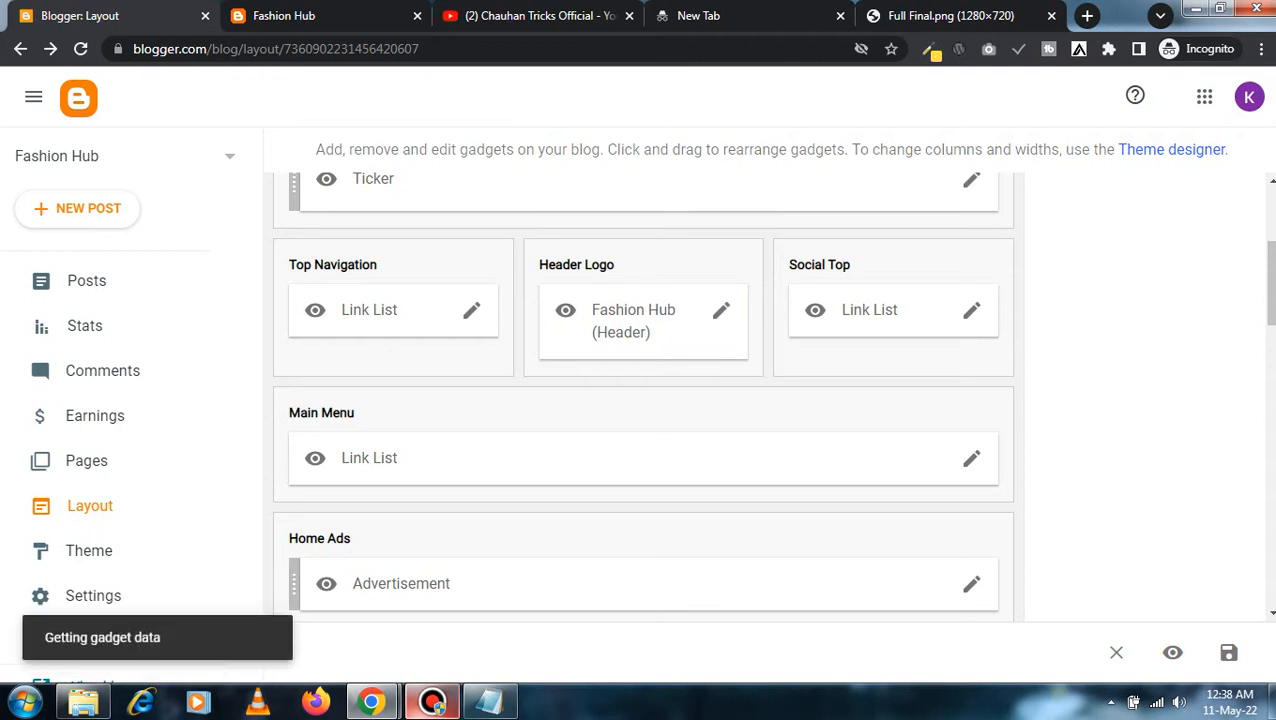
scroll(640, 370, down, 3)
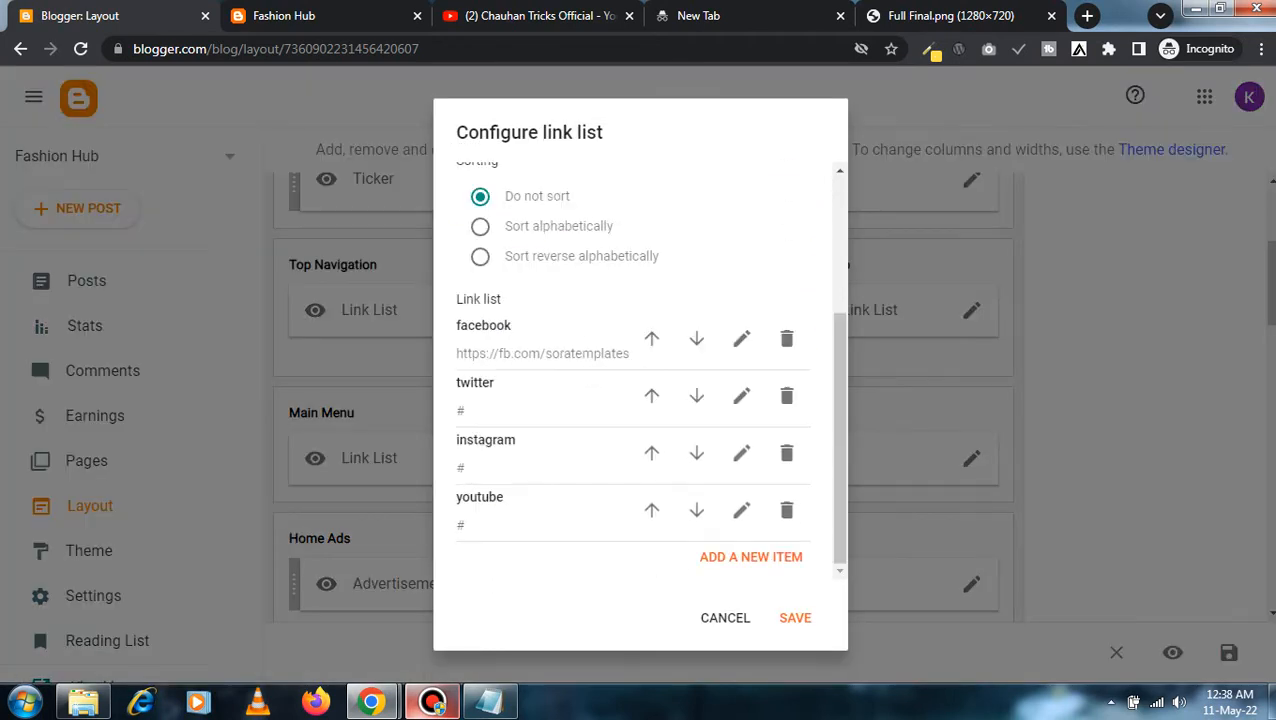
click(490, 702)
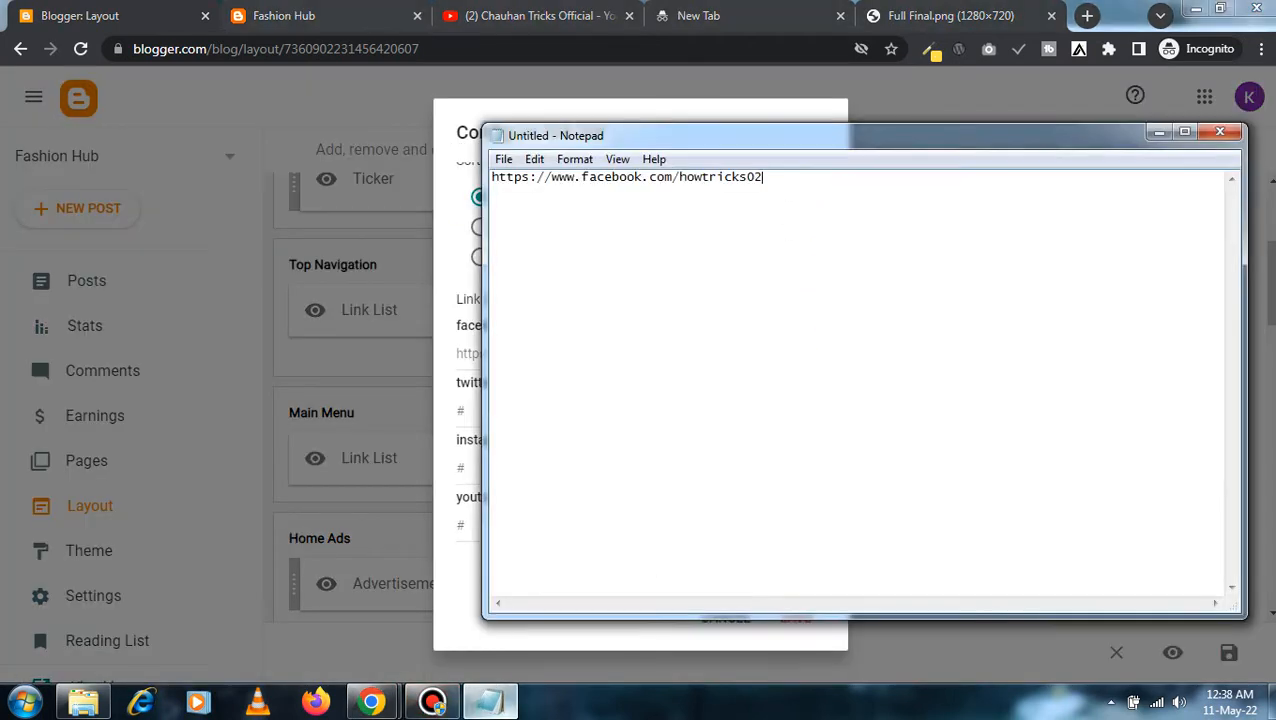
drag(765, 177, 491, 177)
key(ctrl+c)
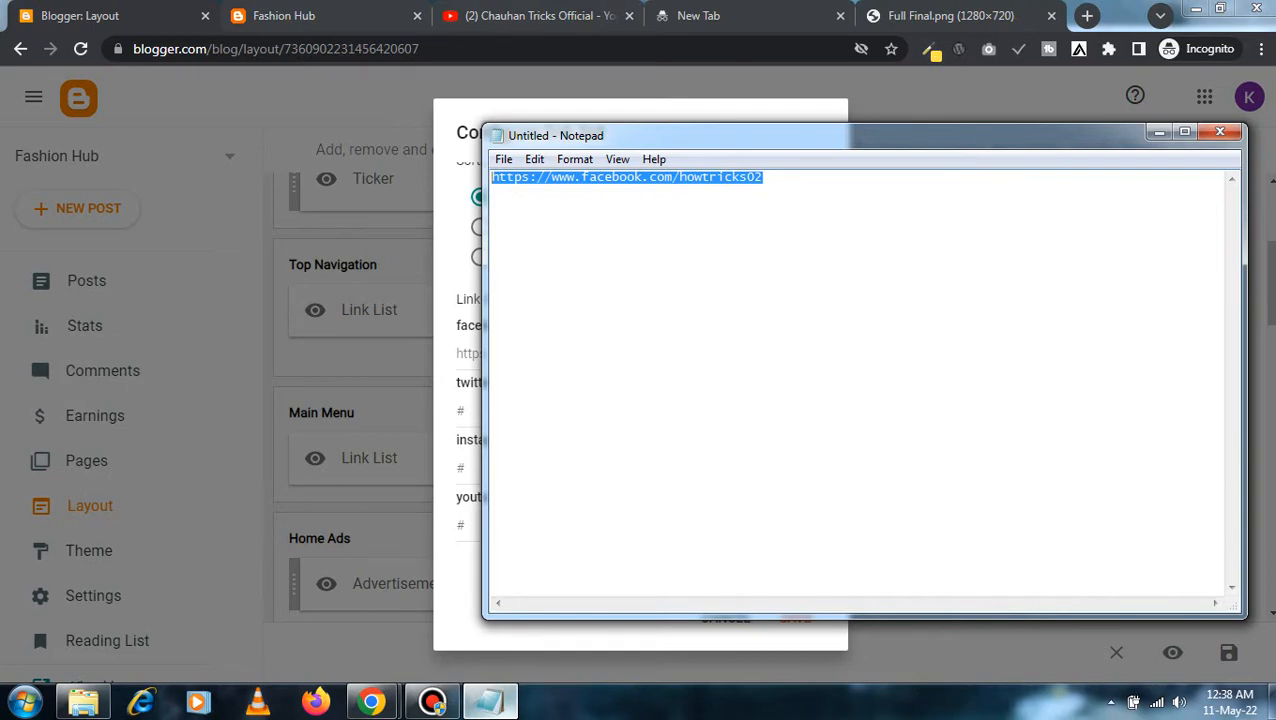
click(130, 16)
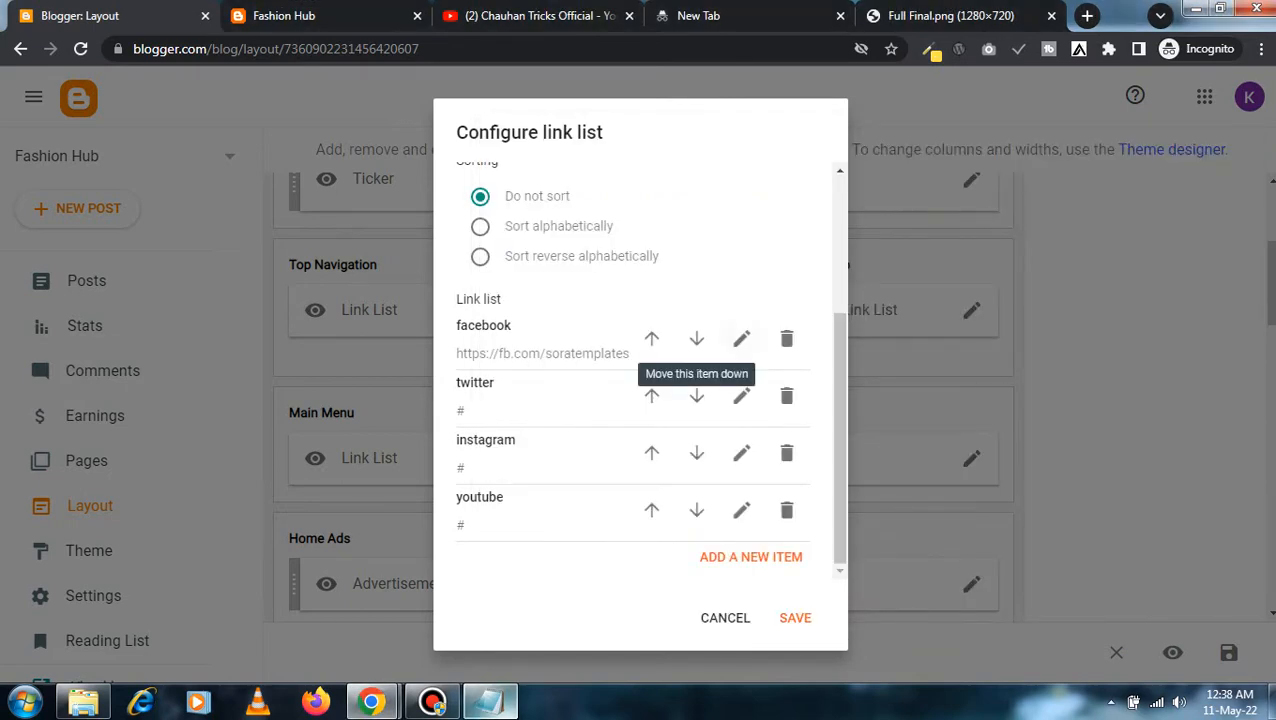
click(741, 339)
click(584, 444)
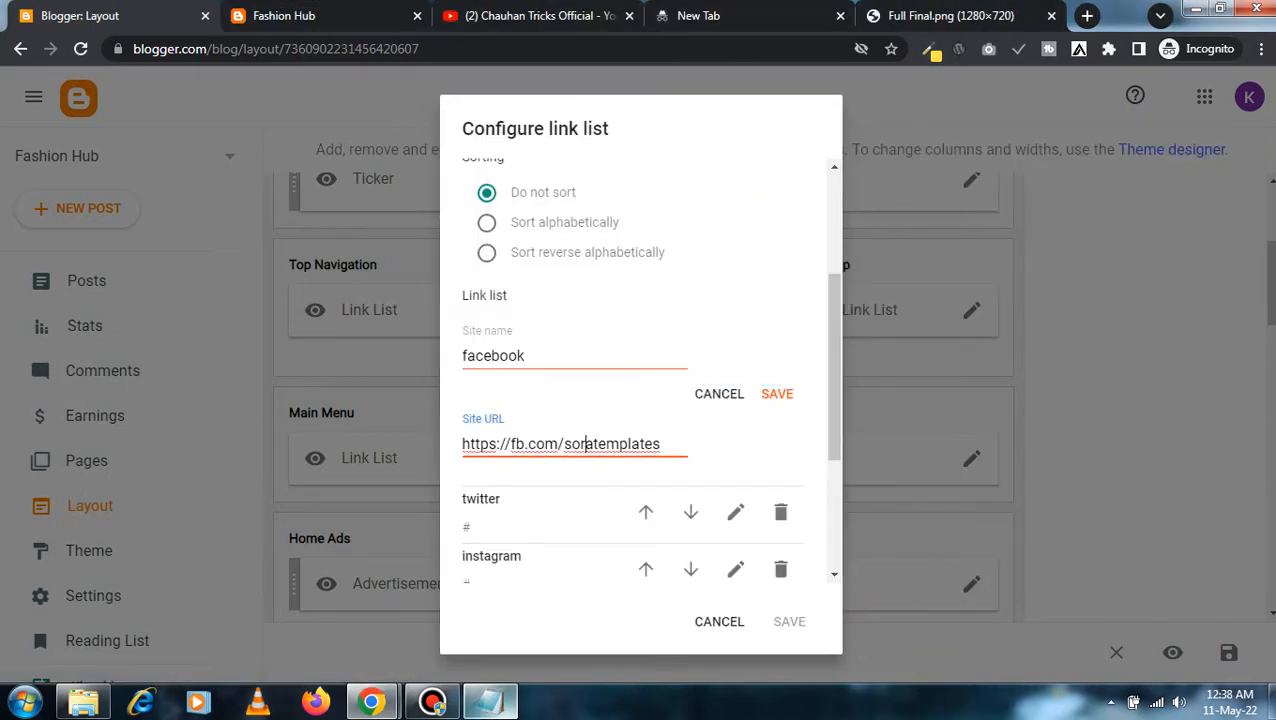
key(ctrl+a)
key(ctrl+v)
click(777, 393)
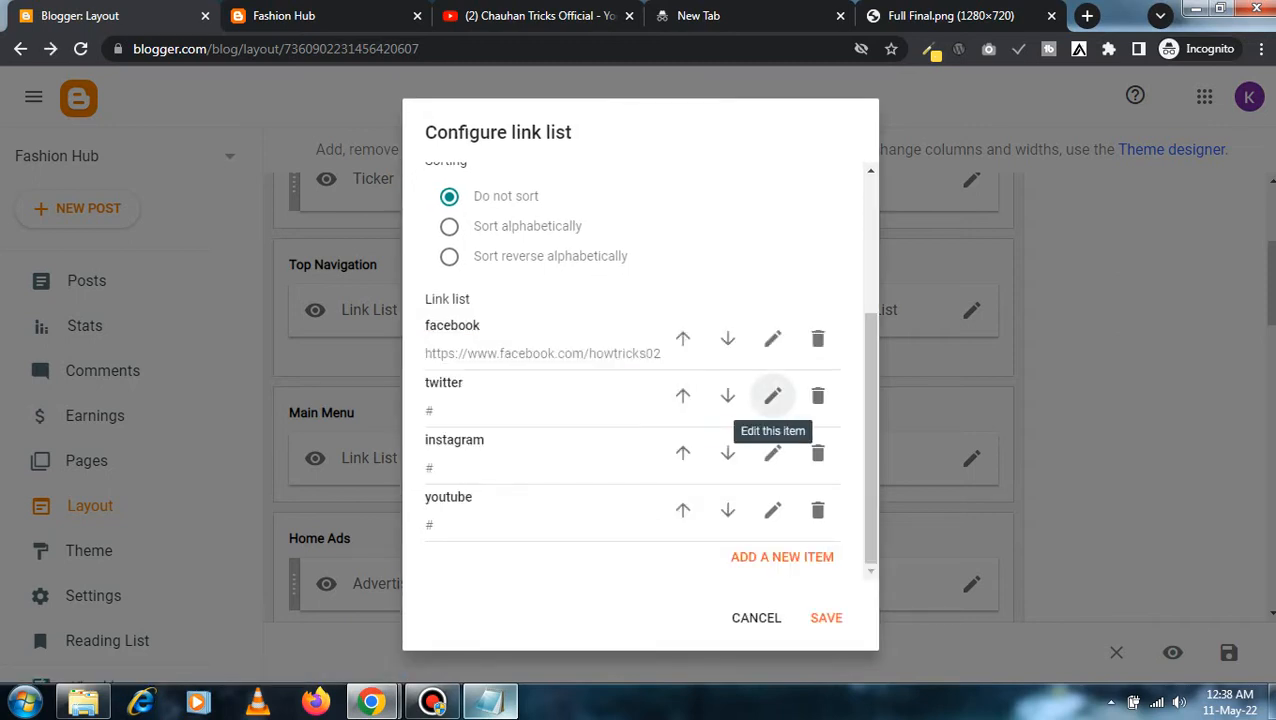
click(772, 396)
click(567, 501)
key(ctrl+a)
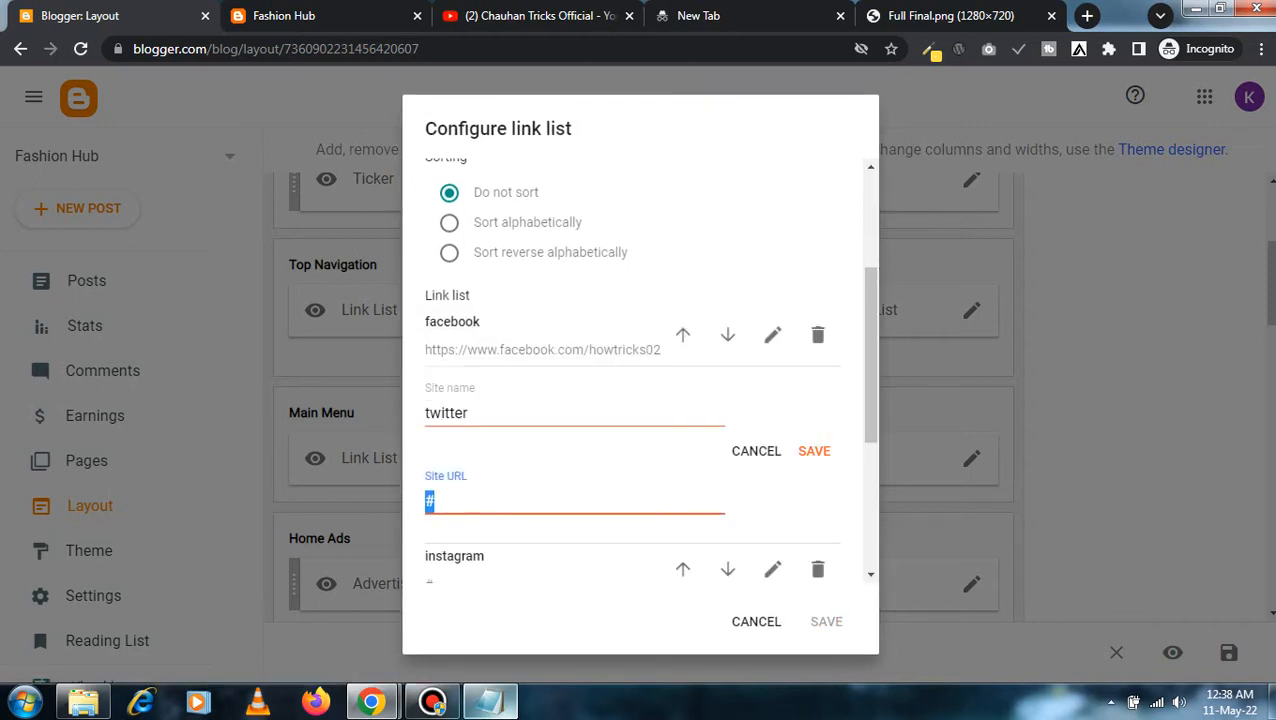
scroll(633, 370, down, 3)
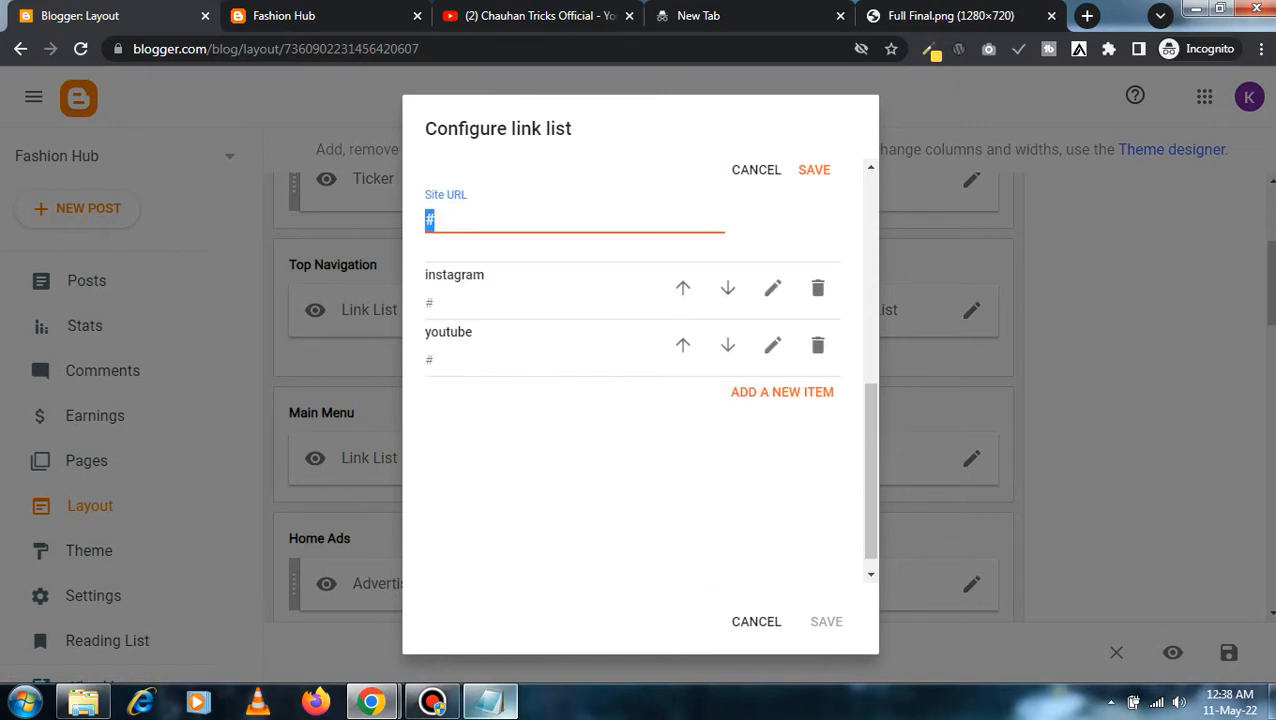
scroll(633, 370, up, 2)
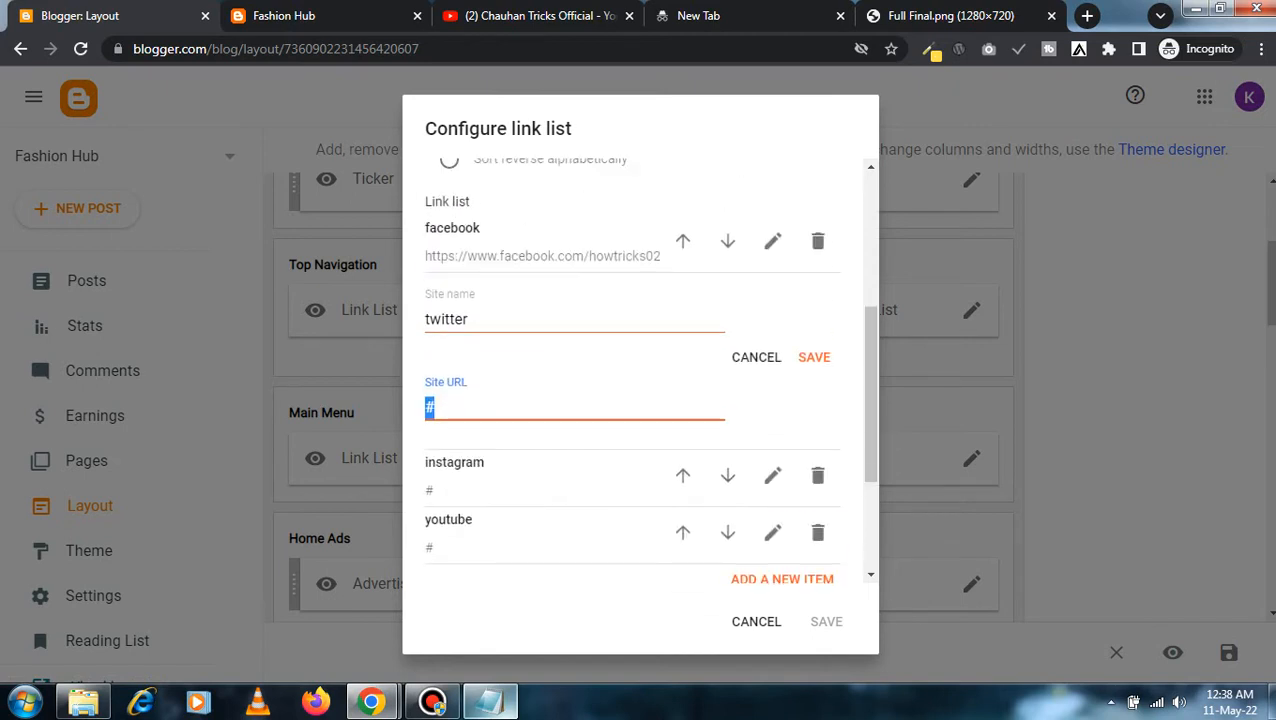
key(Return)
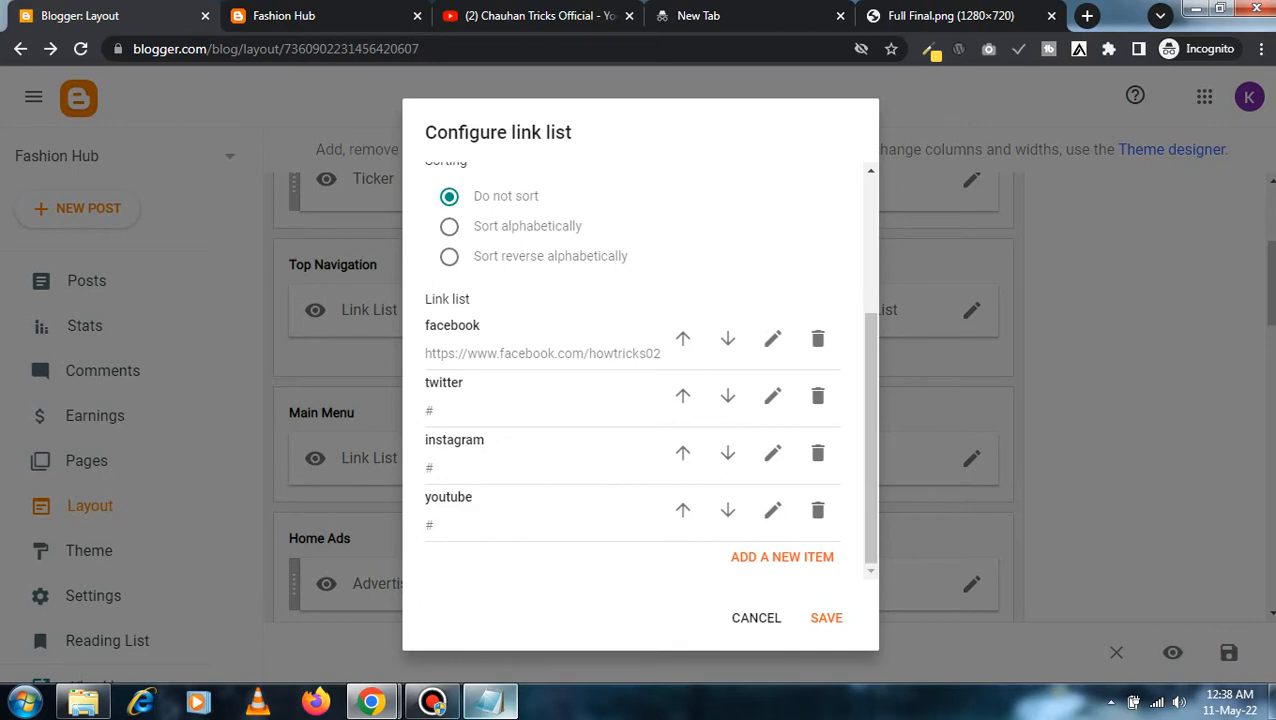
- Save the Social Top link list and test the header's Facebook link from the reloaded homepage, closing the Facebook tab
click(826, 617)
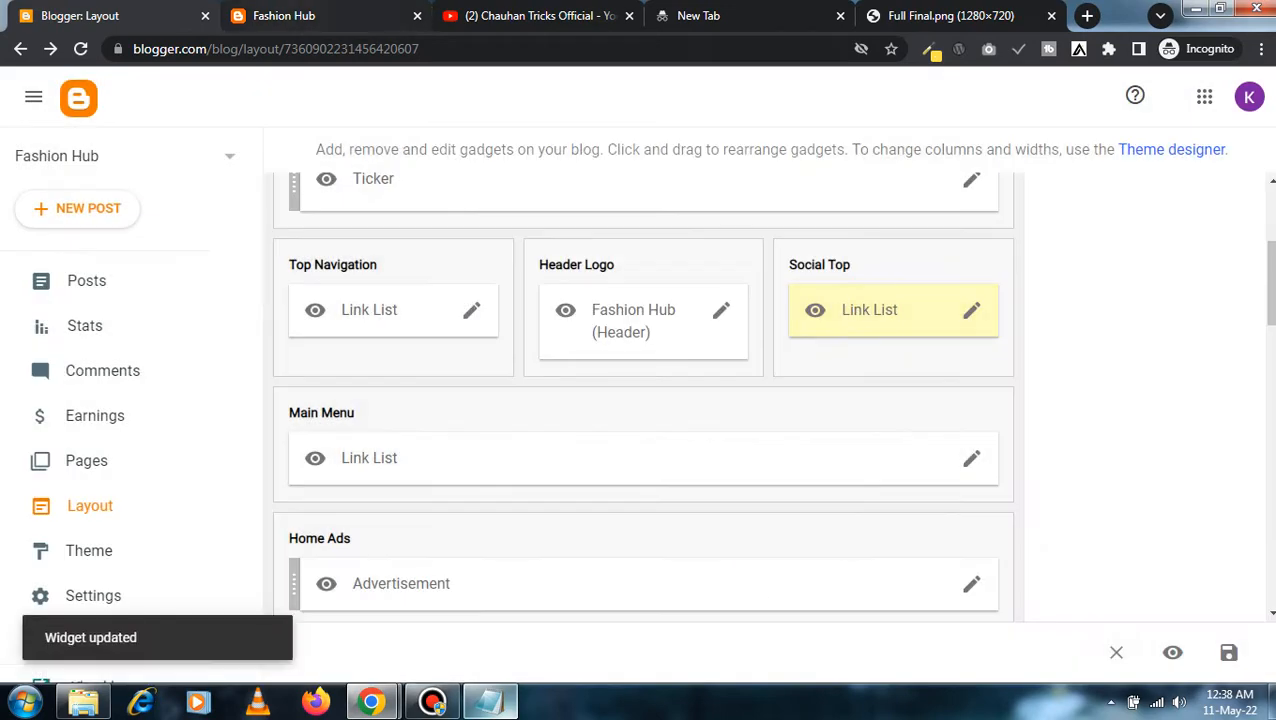
click(310, 16)
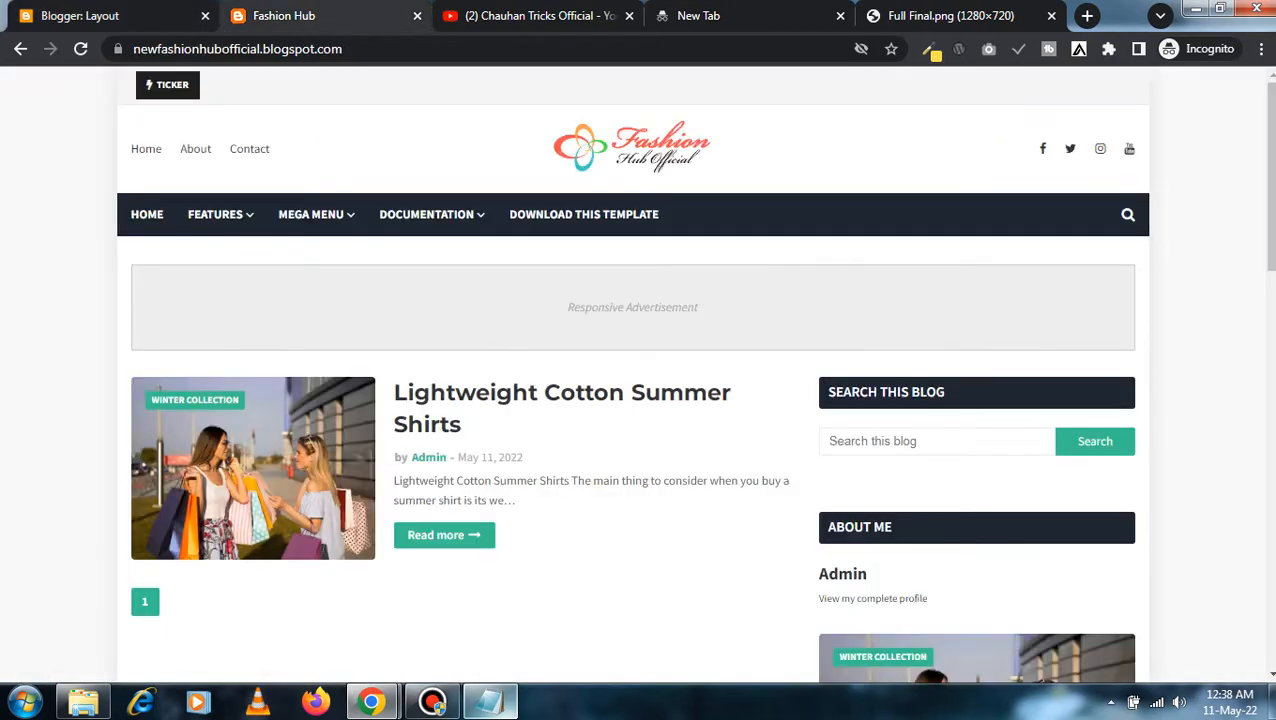
key(F5)
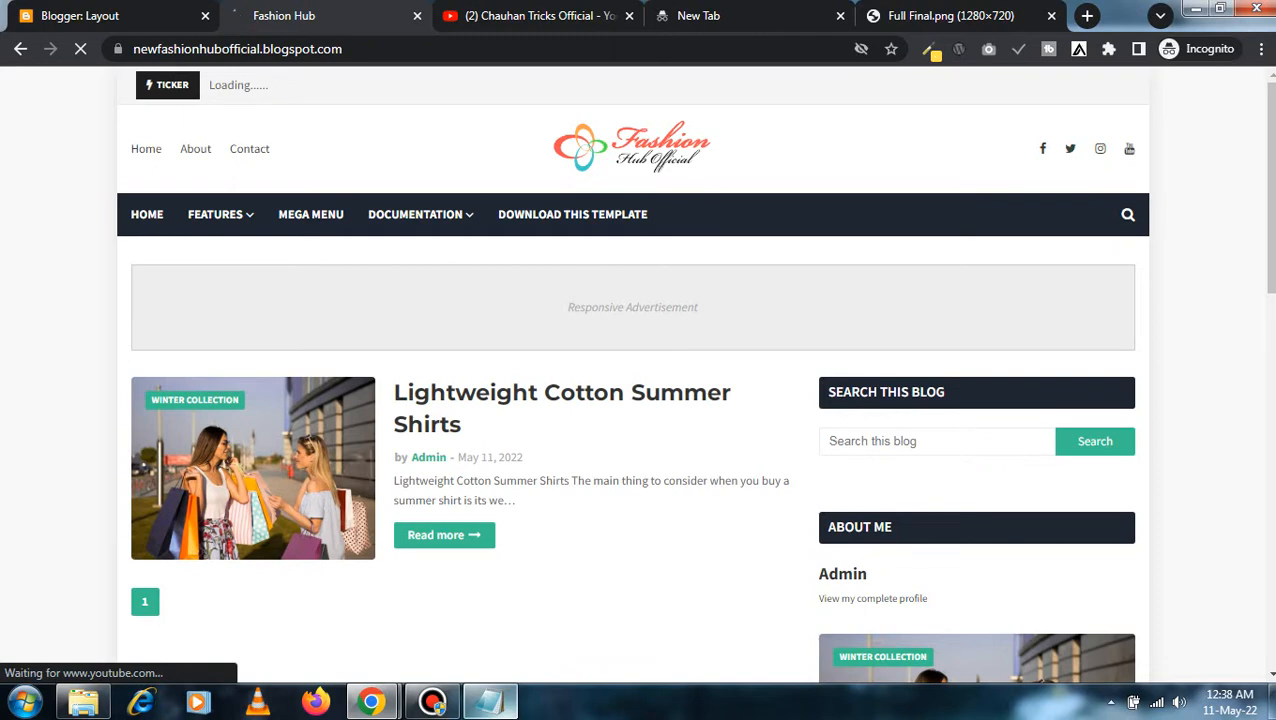
click(1043, 148)
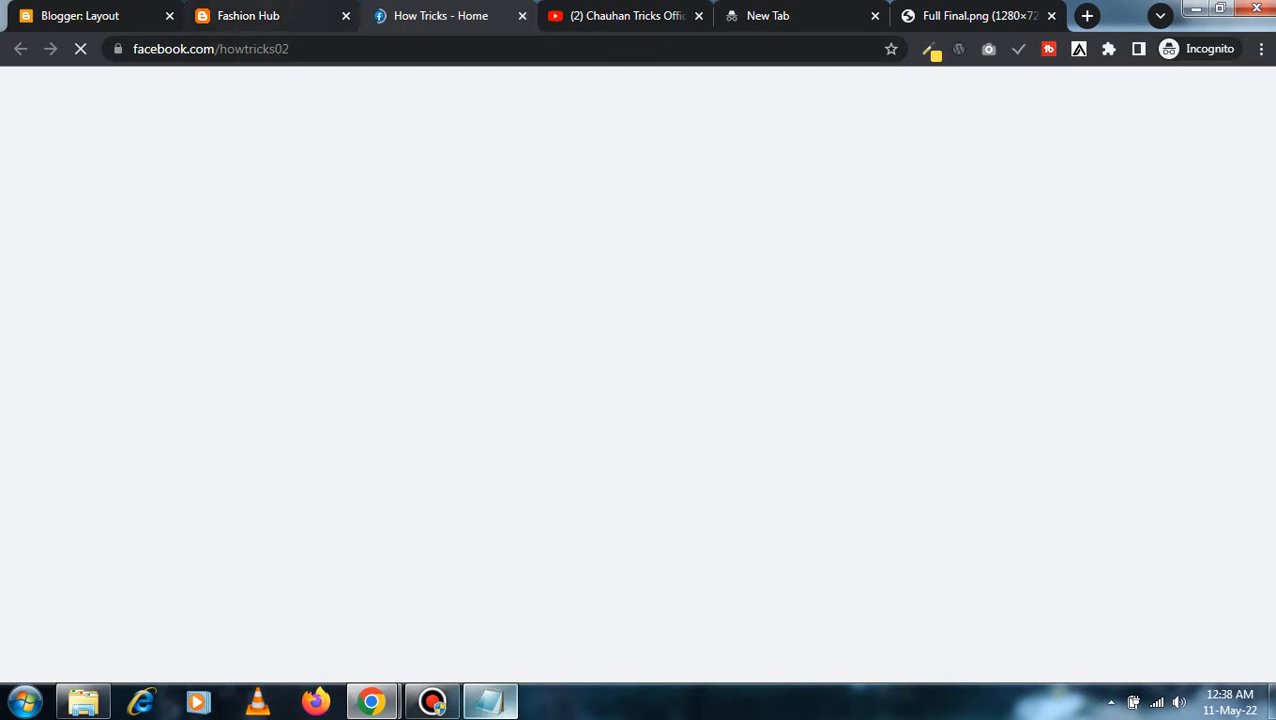
click(255, 15)
click(522, 16)
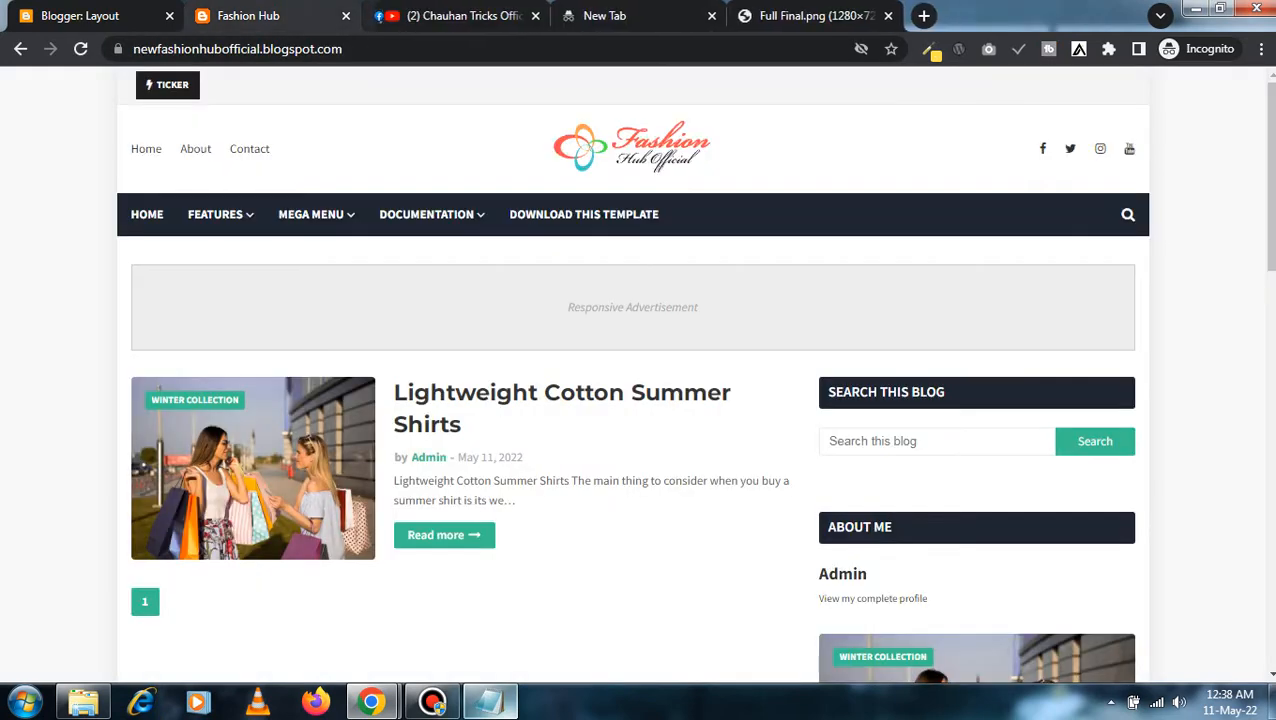
- Examine the homepage's sidebar widgets and footer against the layout's gadgets to see which sections still need customizing
scroll(636, 375, down, 1)
scroll(636, 375, down, 2)
scroll(636, 375, up, 2)
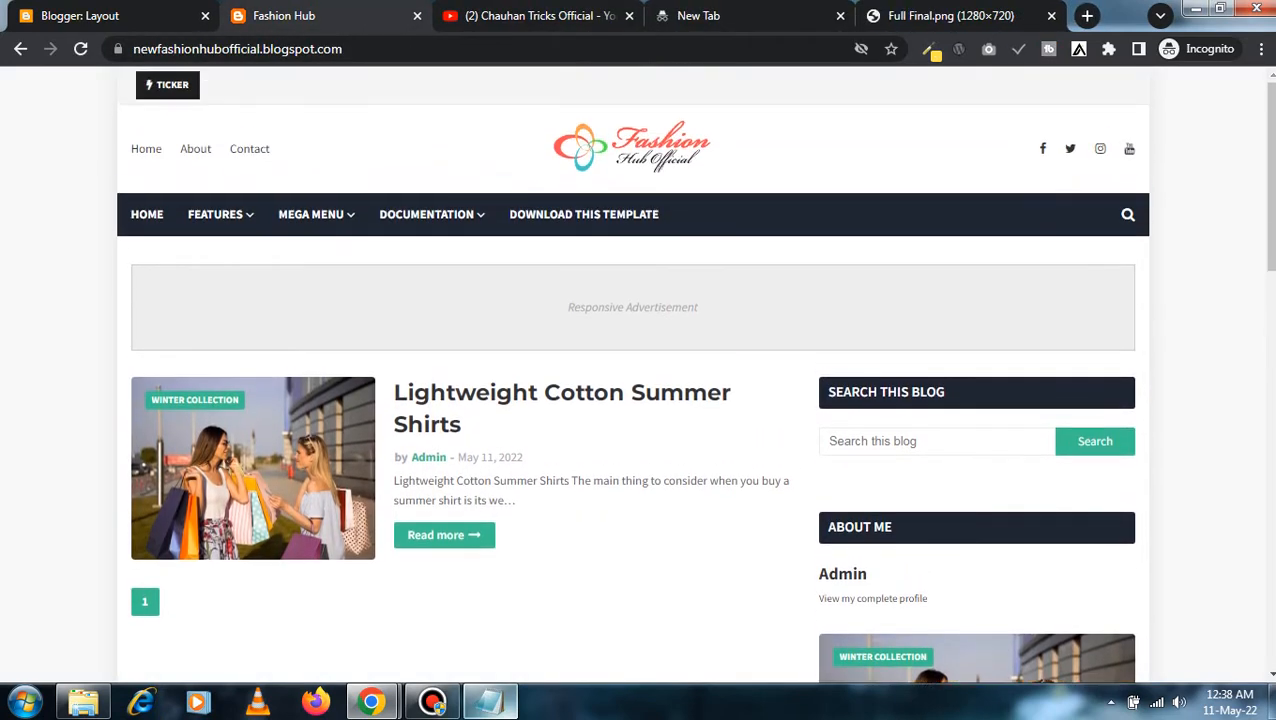
click(80, 15)
scroll(643, 395, down, 1)
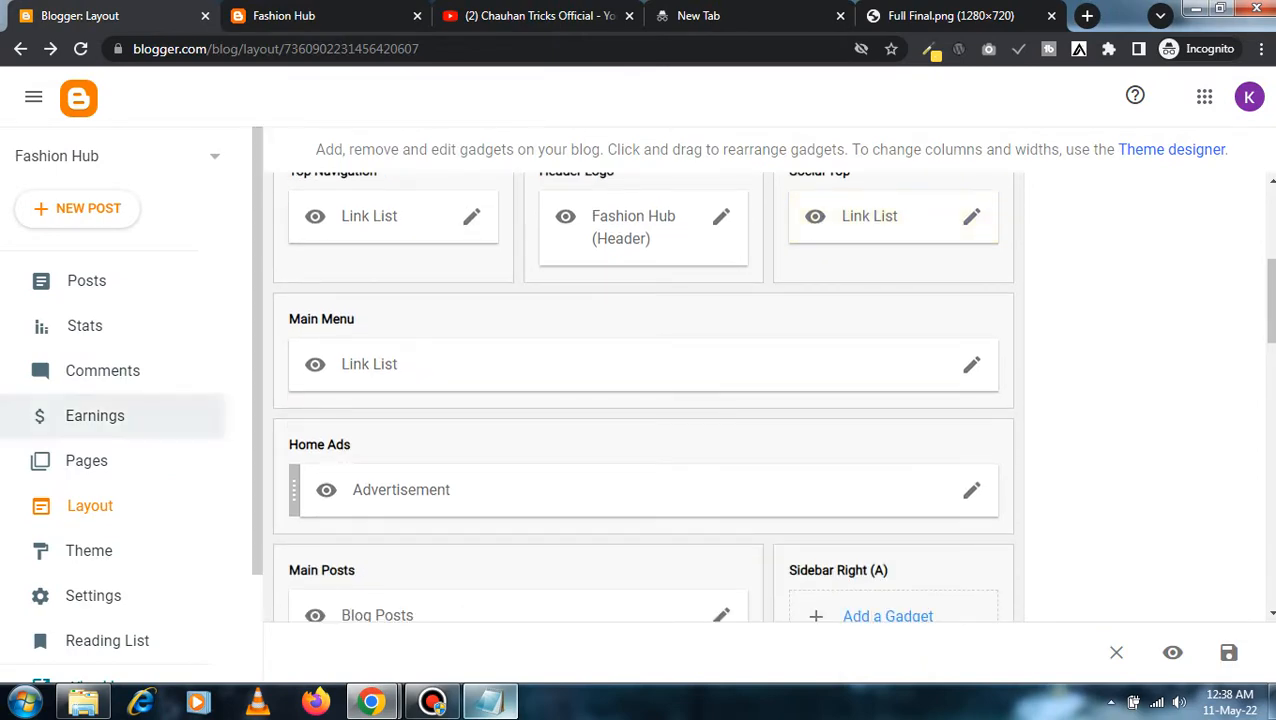
click(284, 15)
scroll(636, 375, down, 8)
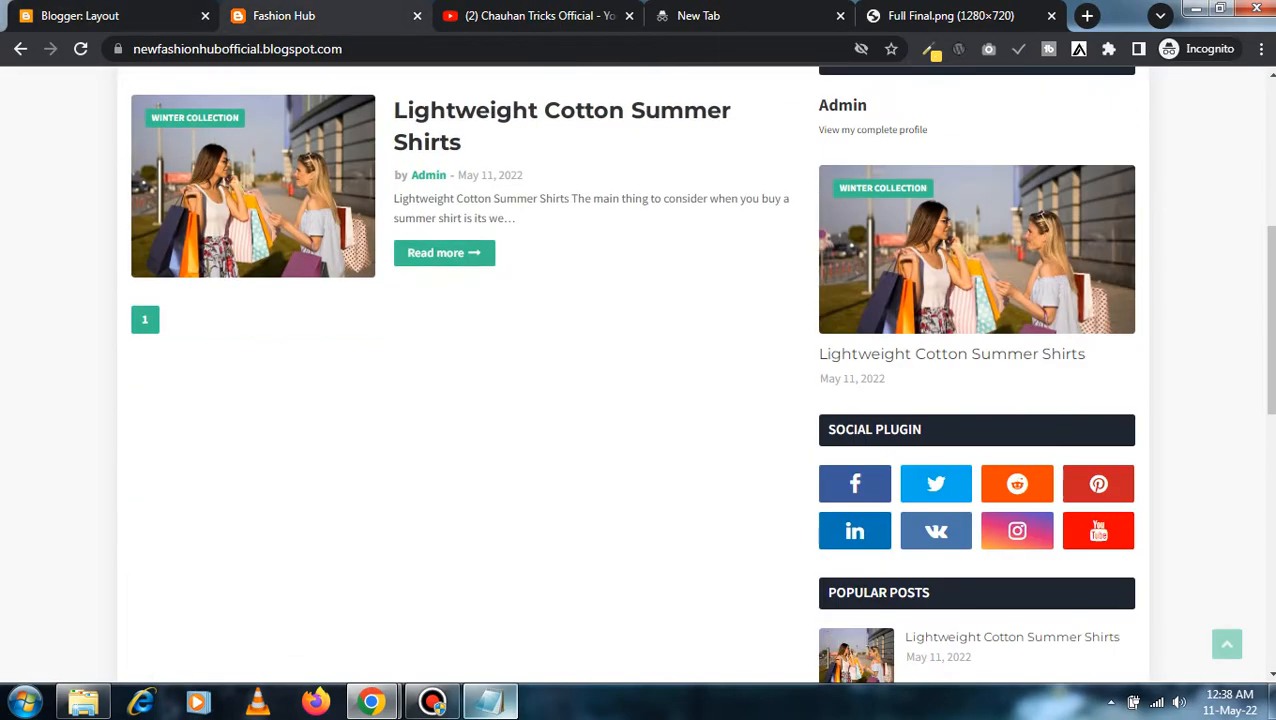
scroll(636, 375, down, 2)
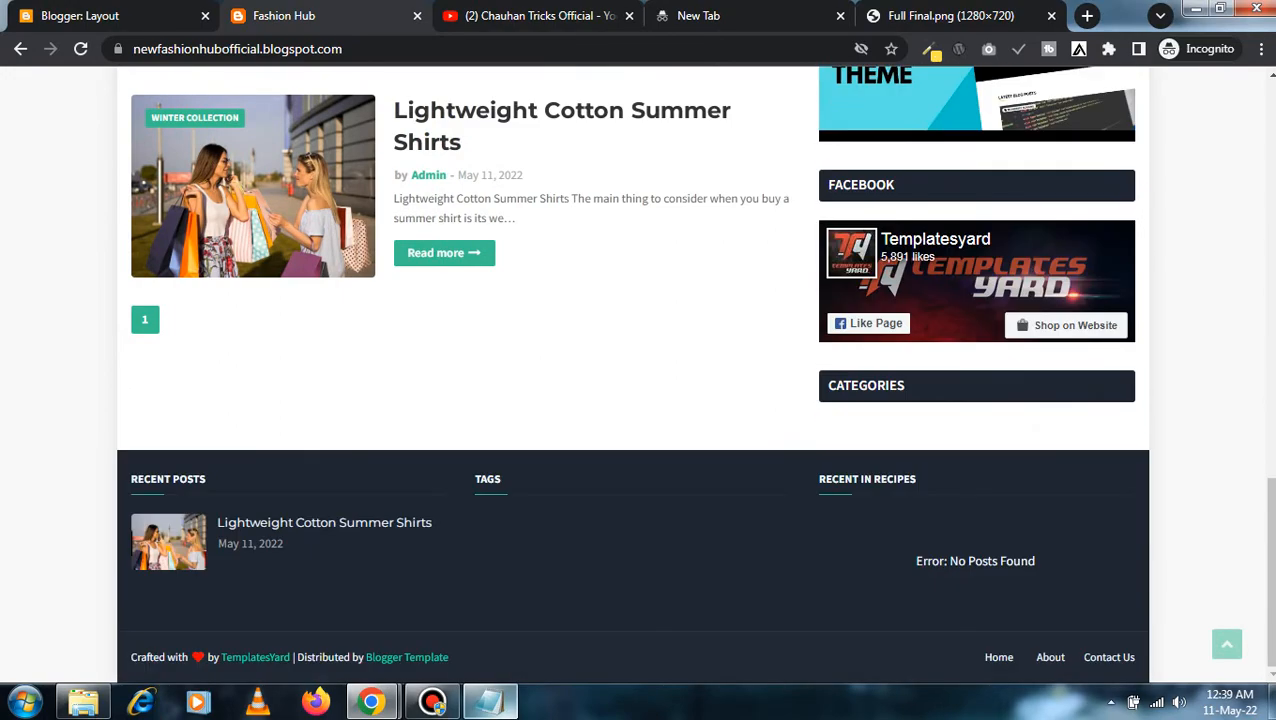
- Open the Lightweight Cotton Summer Shirts post from the homepage and look over its article and sidebar
scroll(966, 378, up, 10)
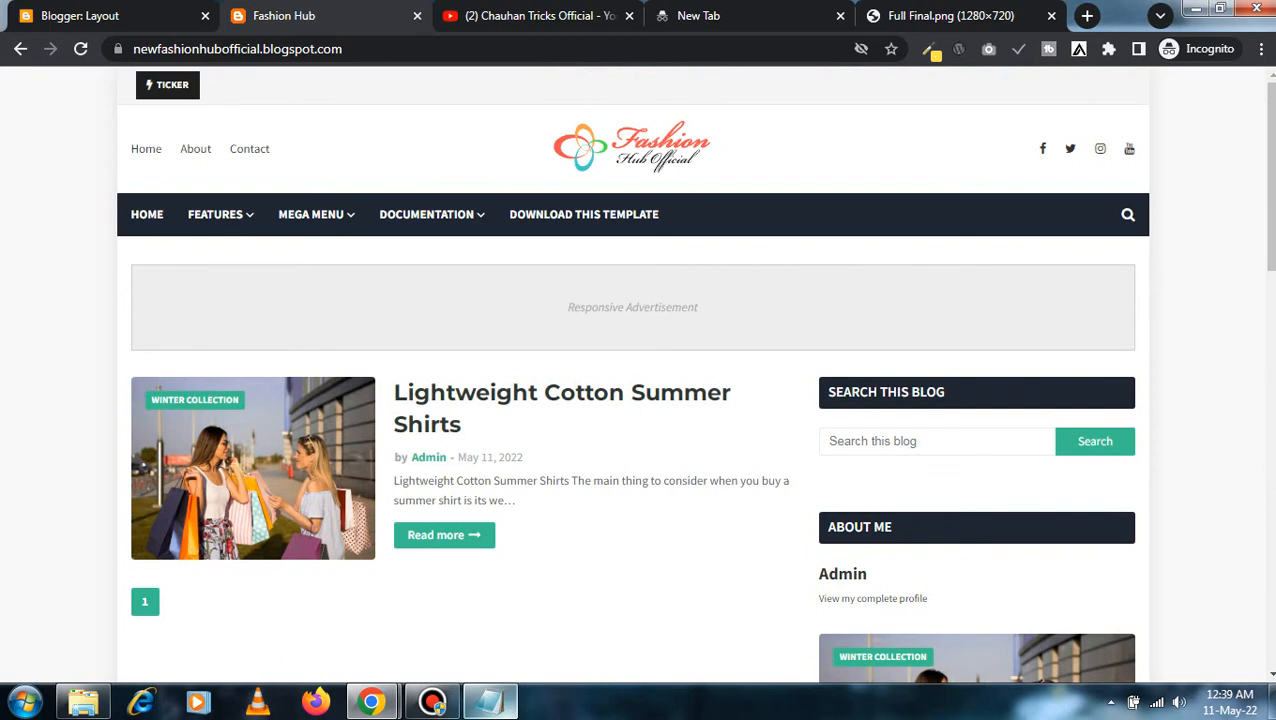
click(92, 16)
click(290, 16)
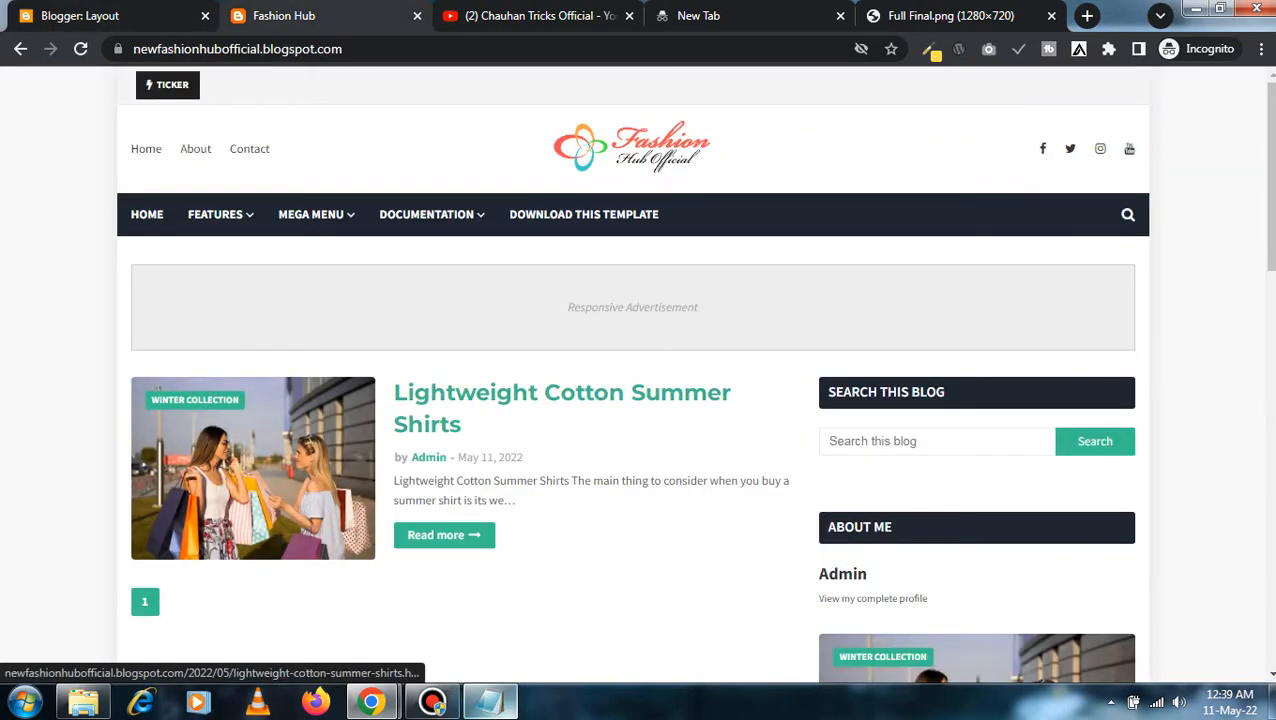
click(561, 393)
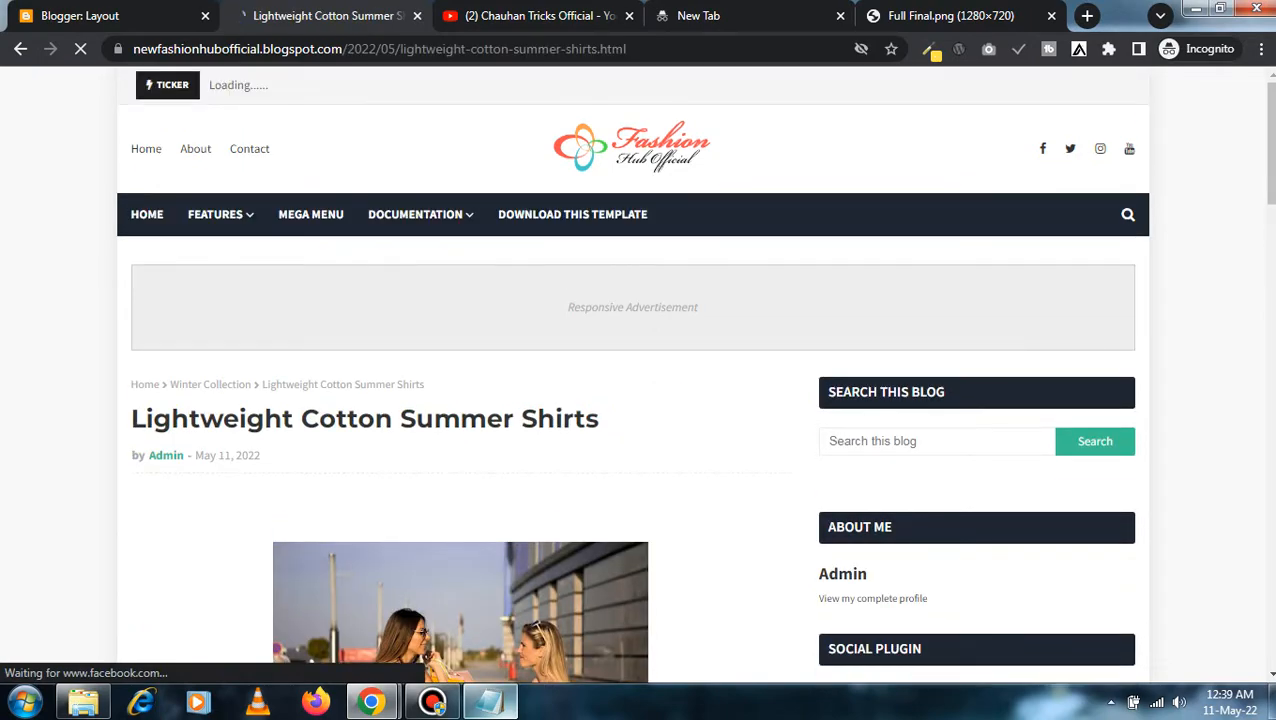
scroll(966, 348, down, 10)
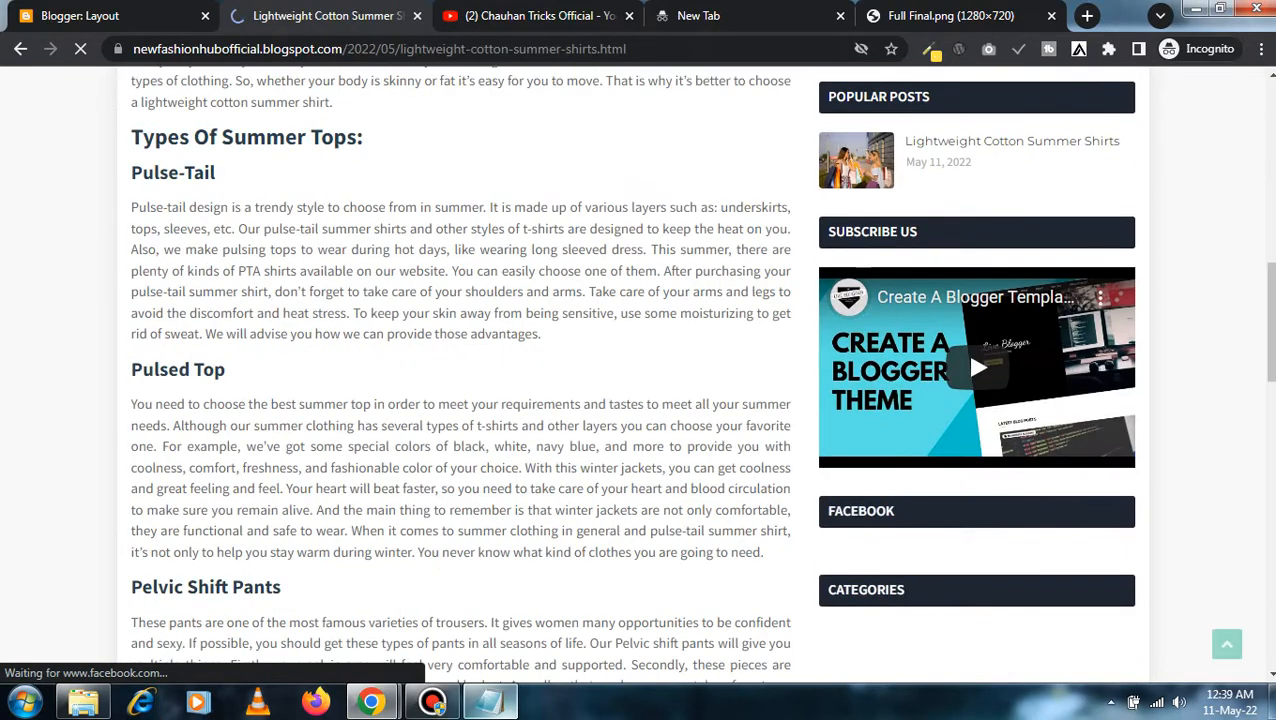
scroll(966, 348, up, 10)
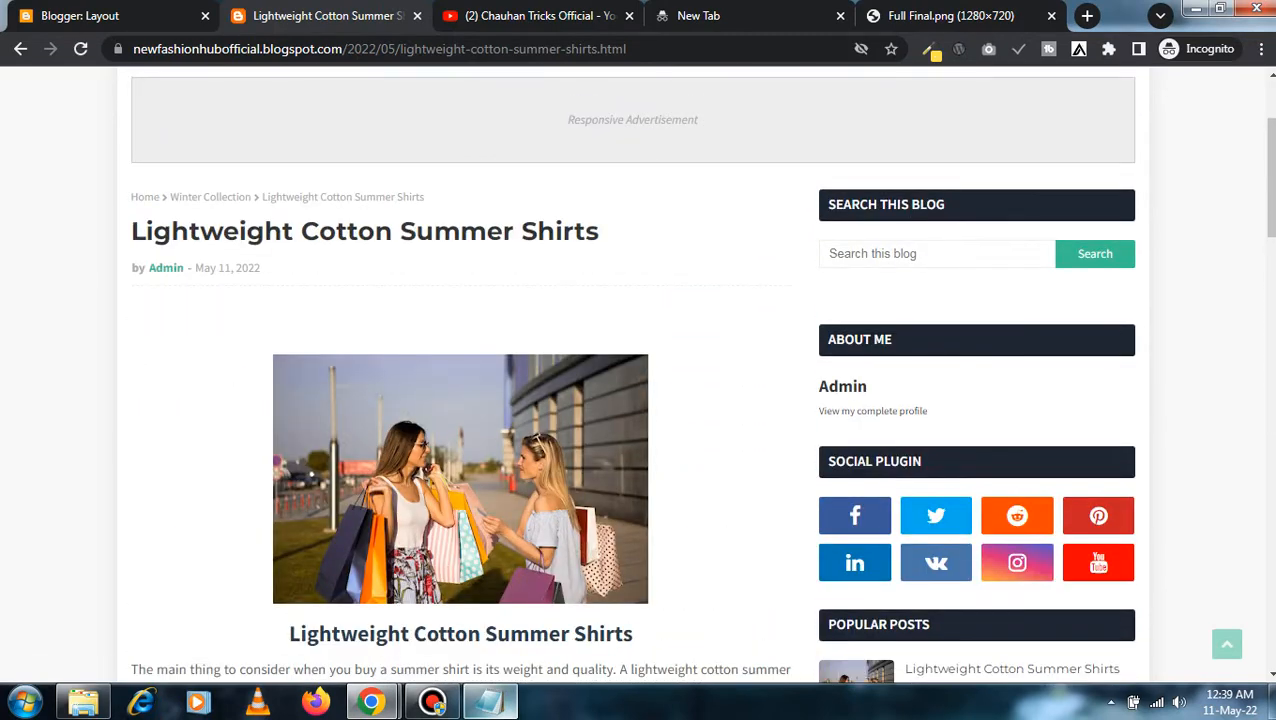
scroll(701, 376, down, 3)
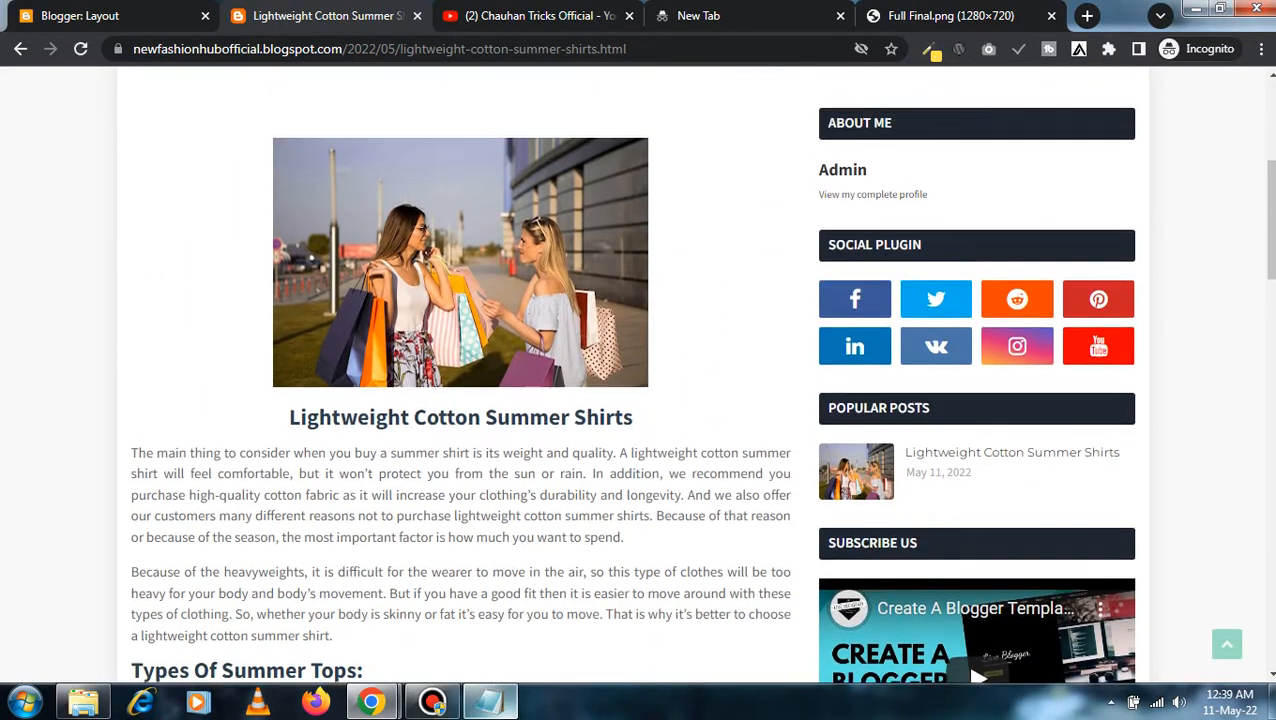
scroll(701, 376, up, 3)
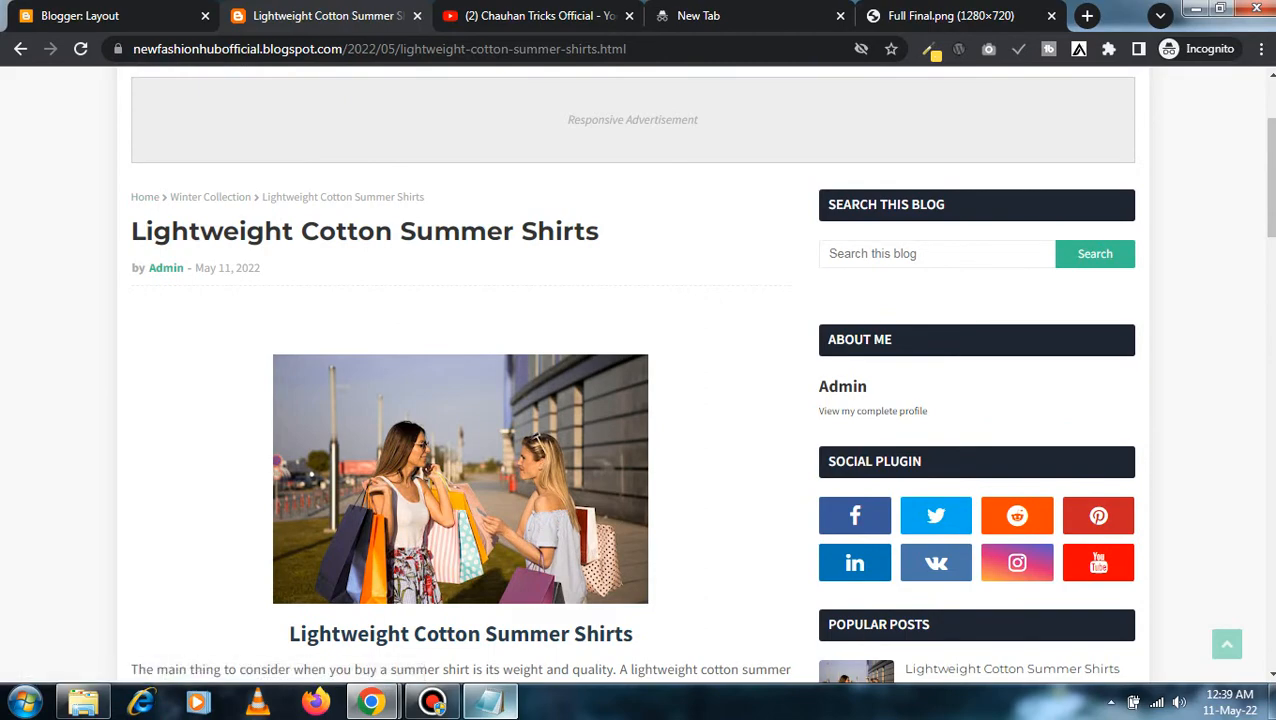
- Check the post's title and breadcrumb, and find its label tags below the article text
drag(306, 198, 200, 232)
click(300, 250)
scroll(460, 376, down, 9)
scroll(460, 376, down, 10)
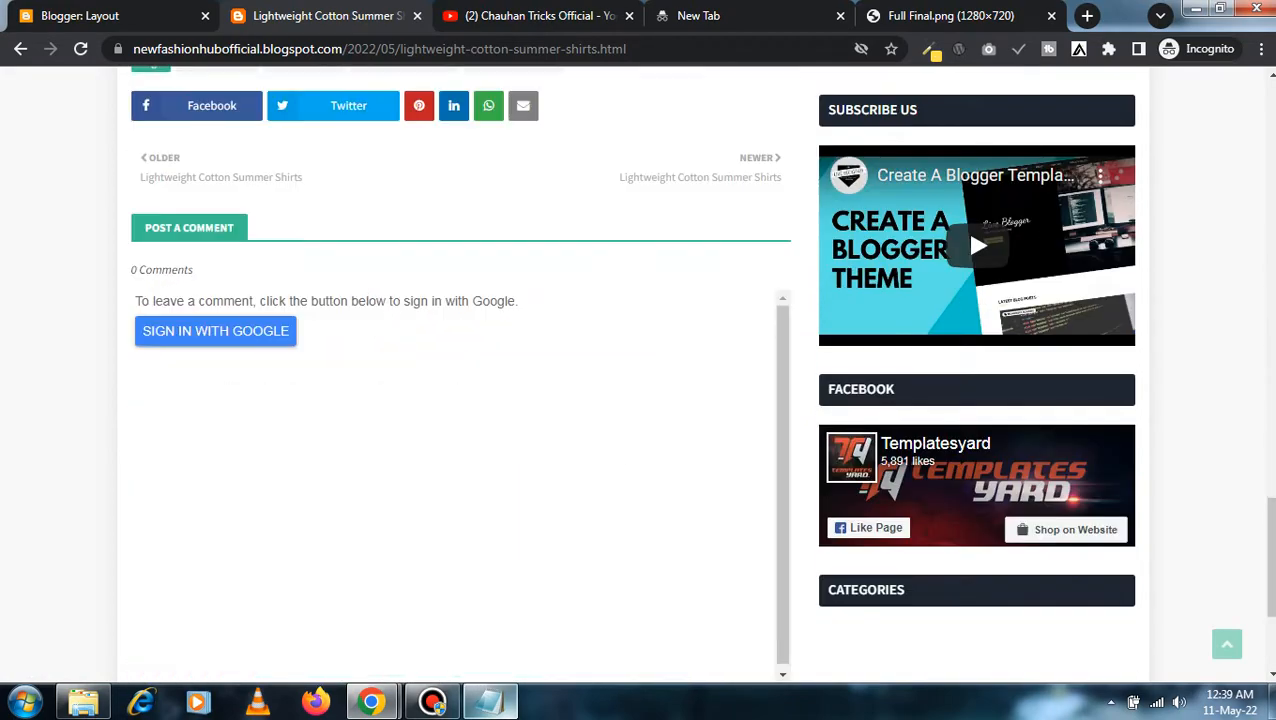
scroll(460, 376, up, 2)
scroll(966, 505, up, 1)
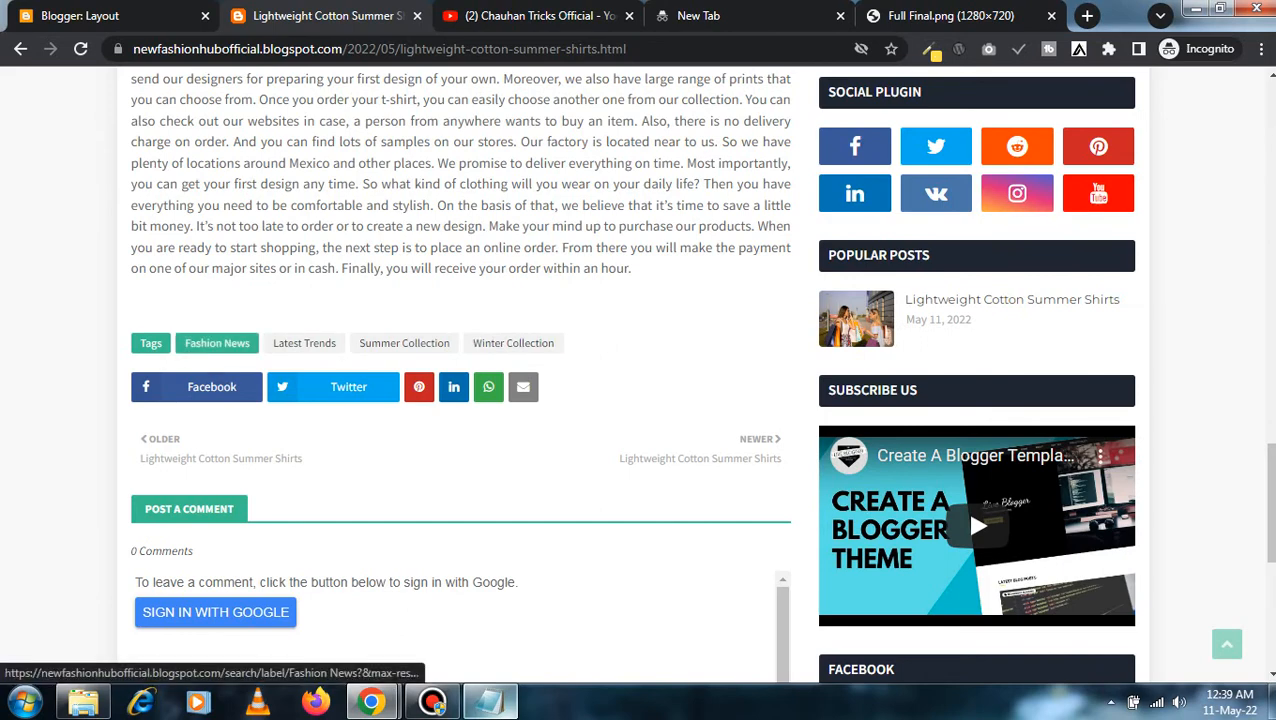
- Open the post's Fashion News, Latest Trends, Summer Collection and Winter Collection label links in separate new tabs
right_click(222, 344)
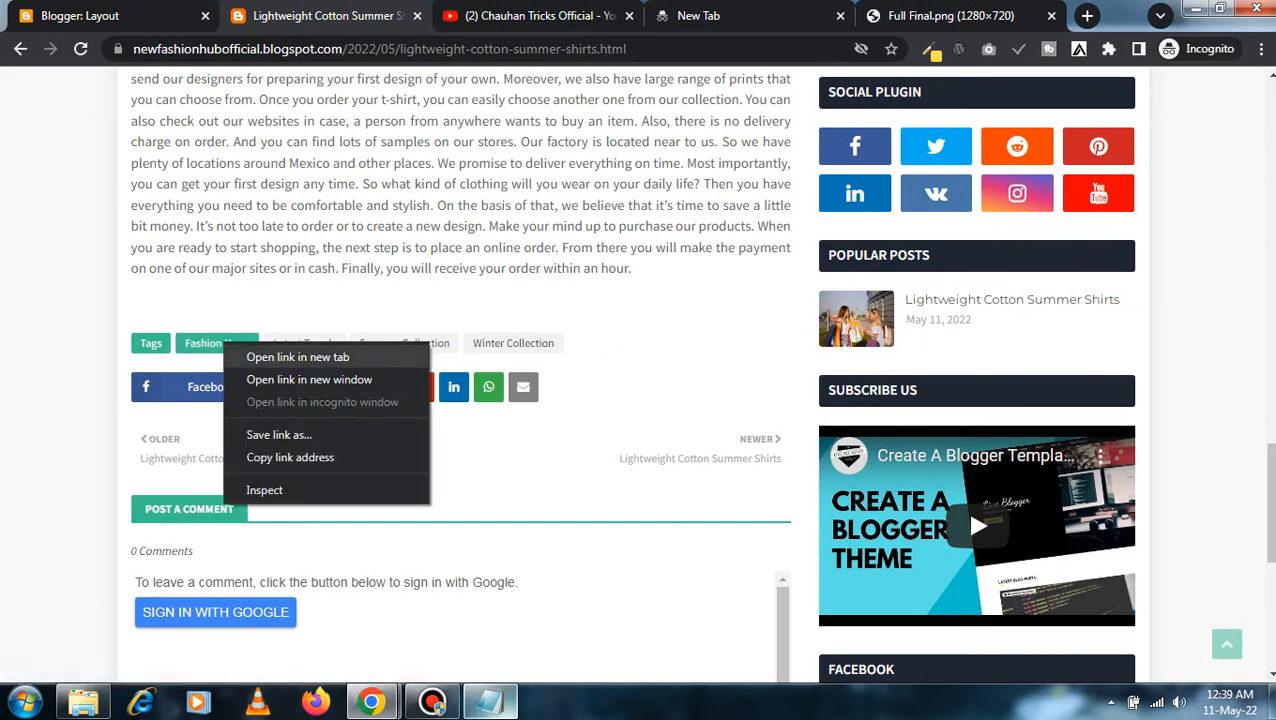
click(297, 357)
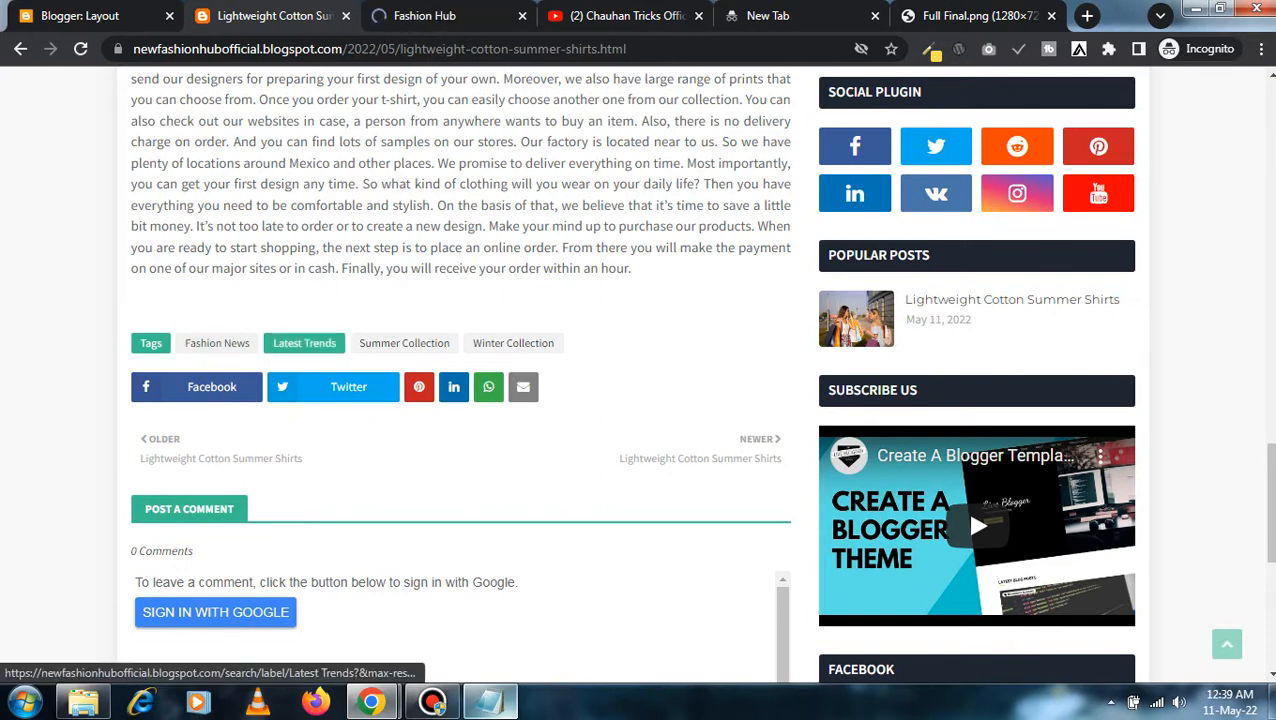
right_click(306, 345)
click(340, 358)
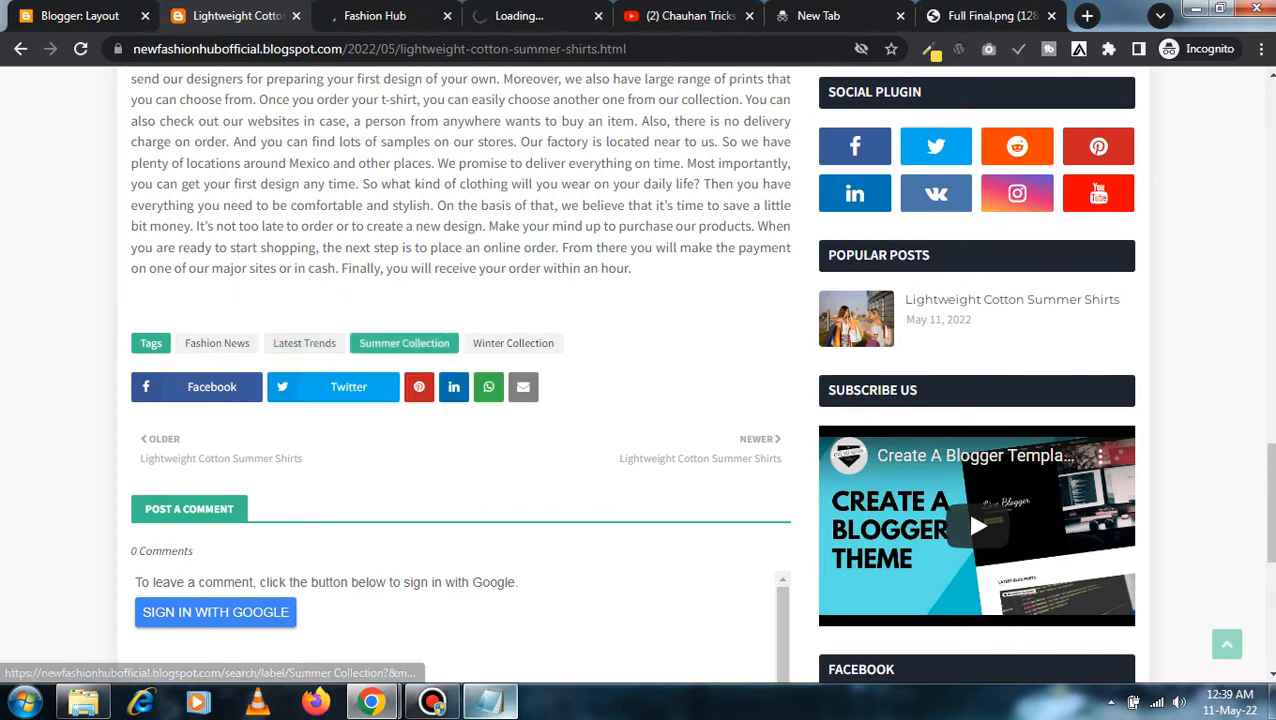
right_click(356, 343)
click(392, 357)
right_click(498, 343)
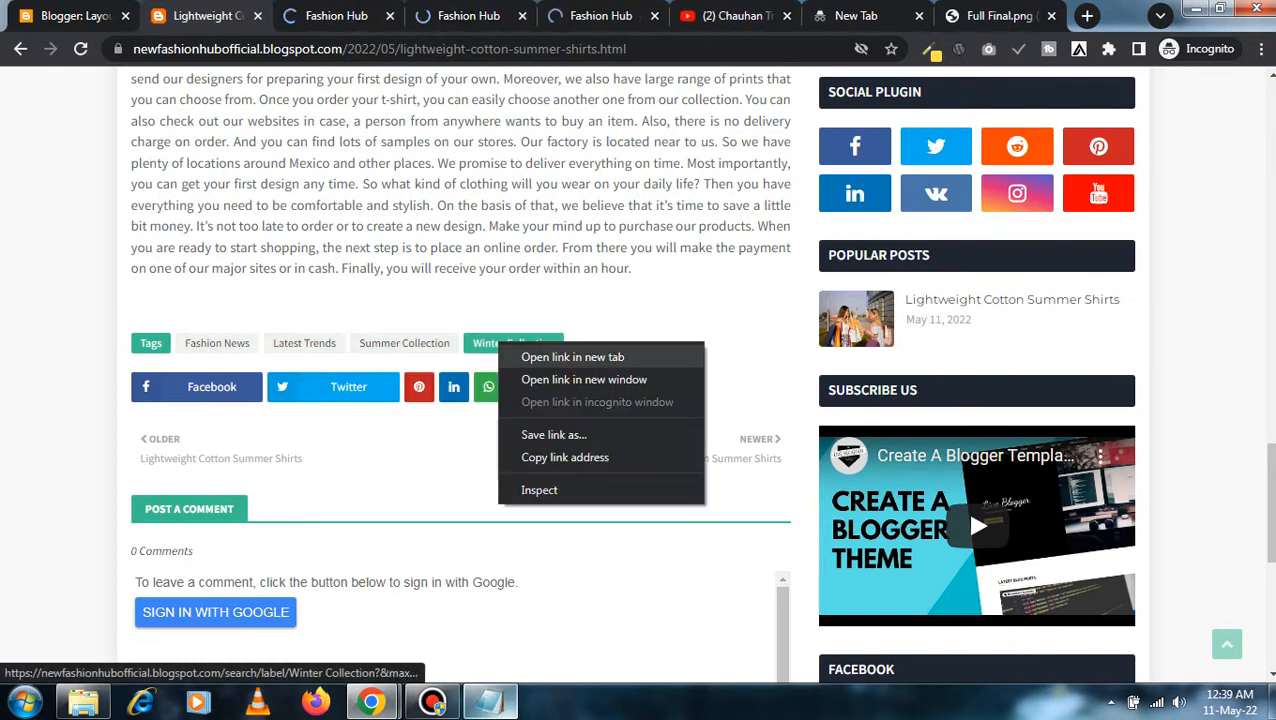
click(566, 357)
- Examine the opened label pages, checking the Fashion News page's address and its label heading
key(ctrl+Tab)
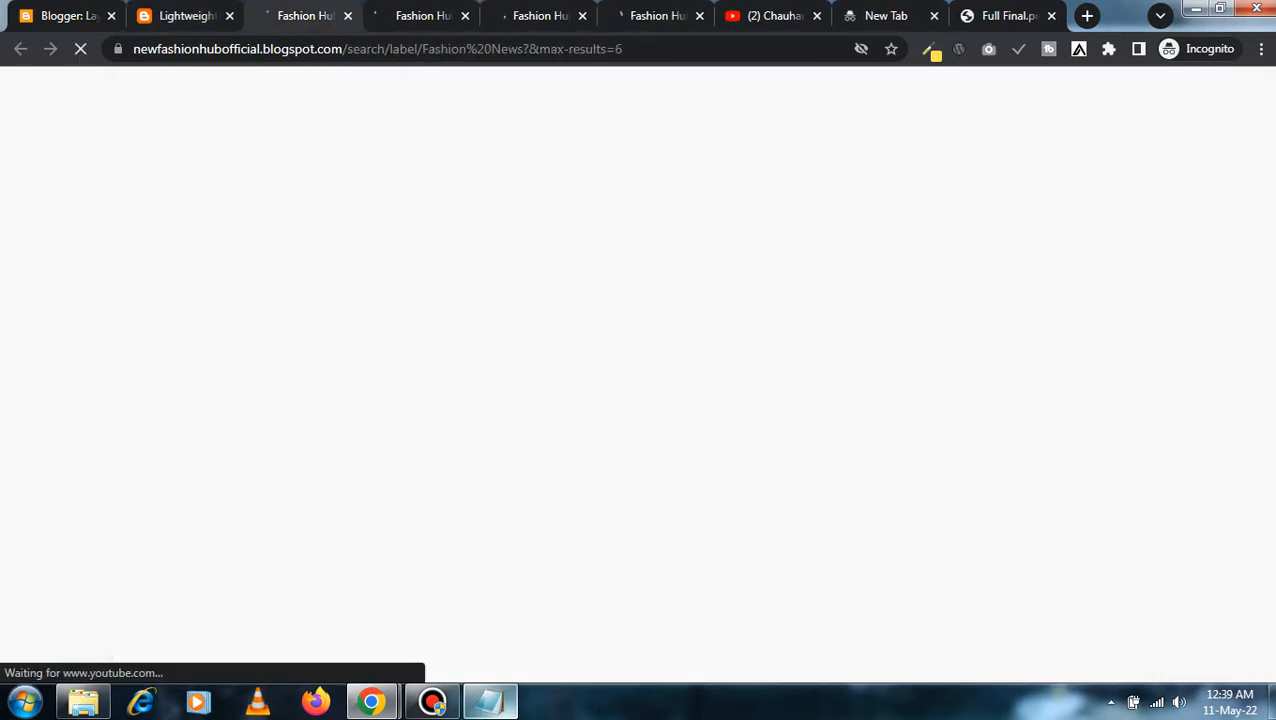
drag(632, 49, 130, 49)
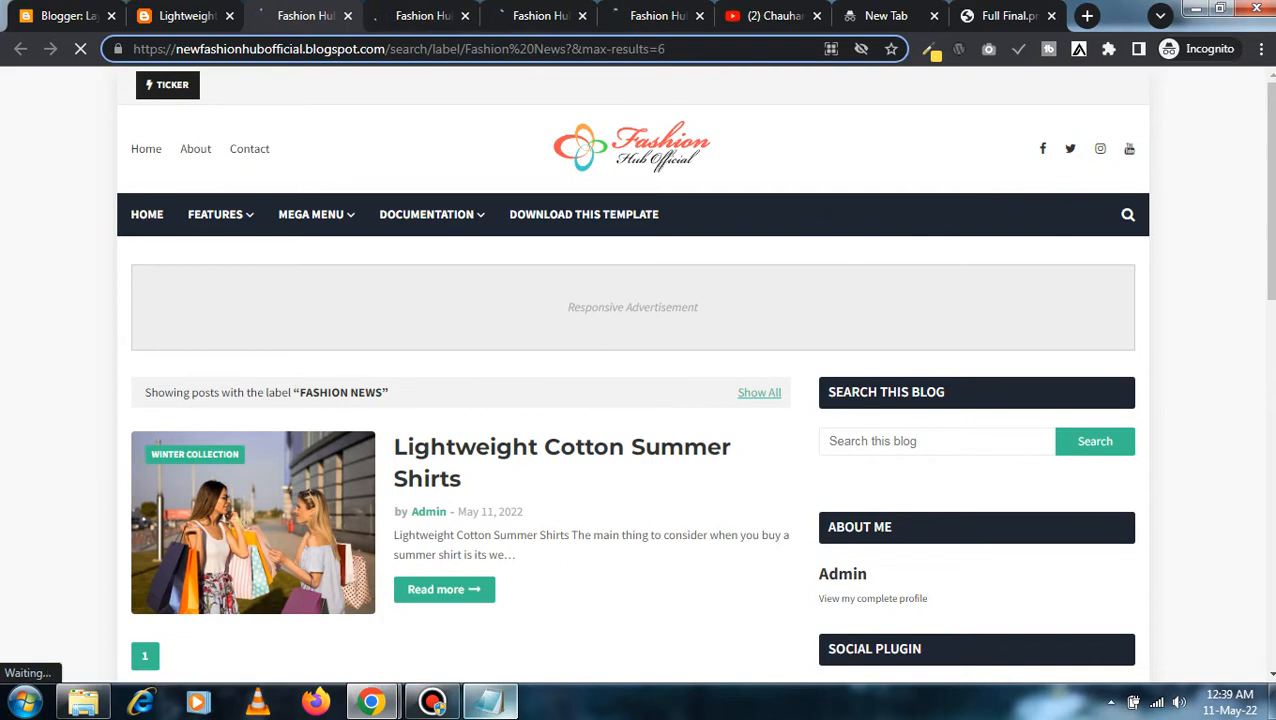
mouse_move(320, 392)
mouse_down()
mouse_move(382, 392)
mouse_move(299, 392)
mouse_up()
click(299, 393)
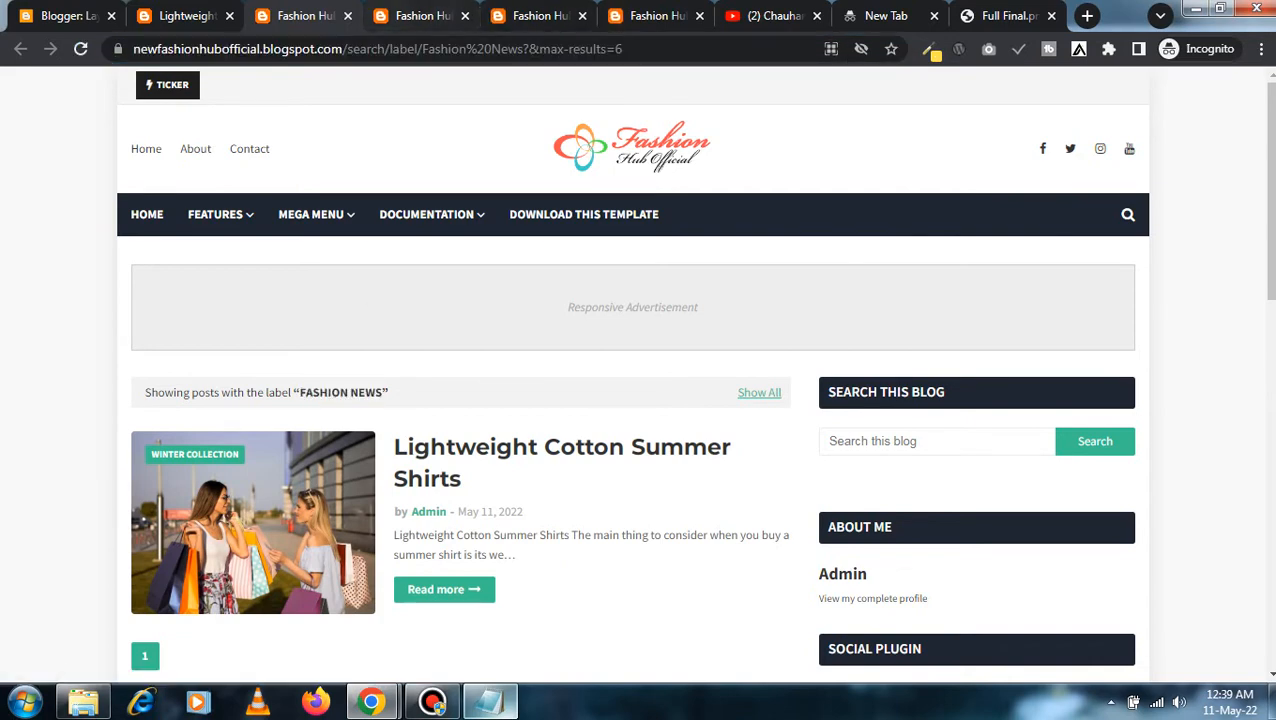
click(422, 16)
click(540, 16)
click(304, 16)
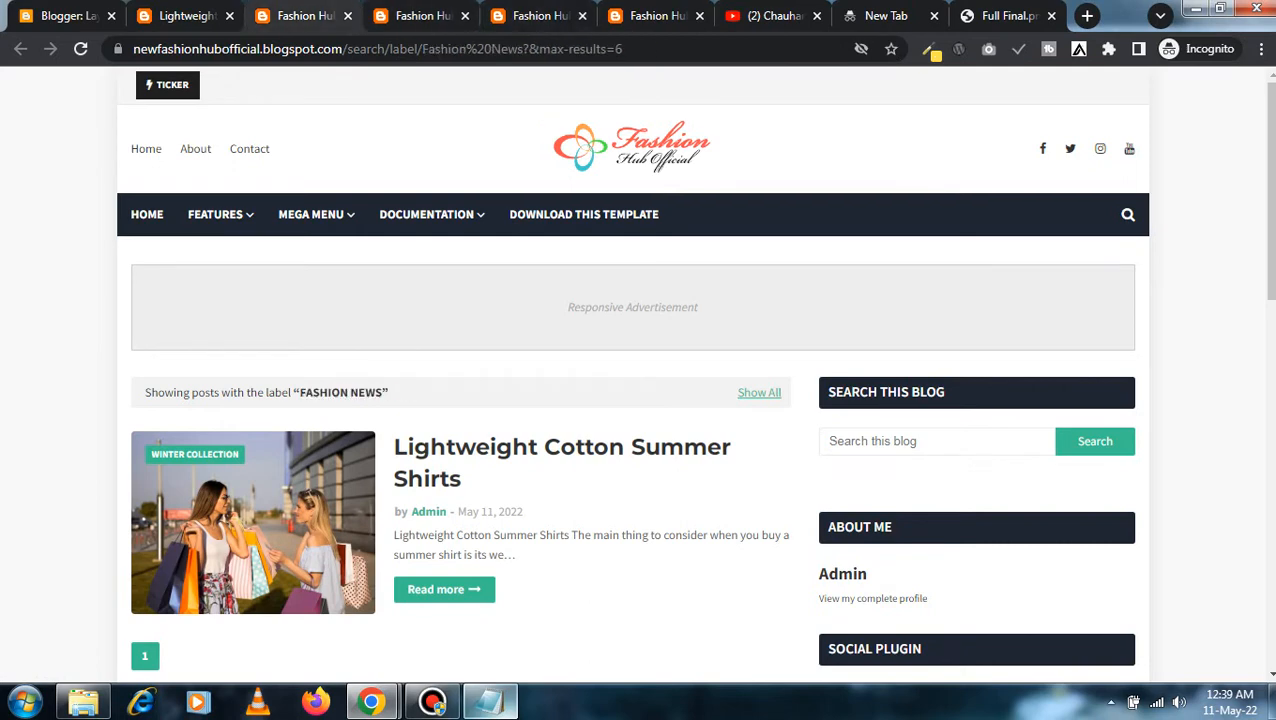
mouse_move(316, 215)
drag(382, 393, 311, 393)
click(311, 393)
- Open the layout's Main Menu link list for editing and look through its existing items
click(187, 16)
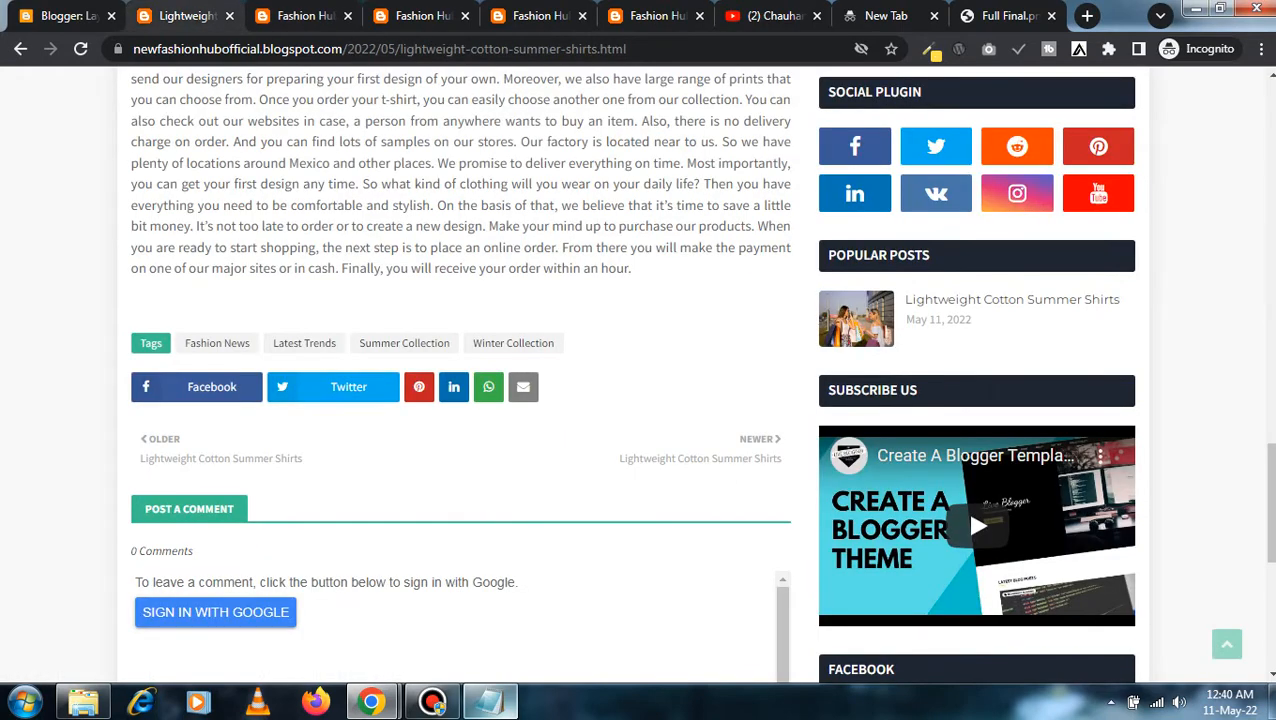
click(82, 16)
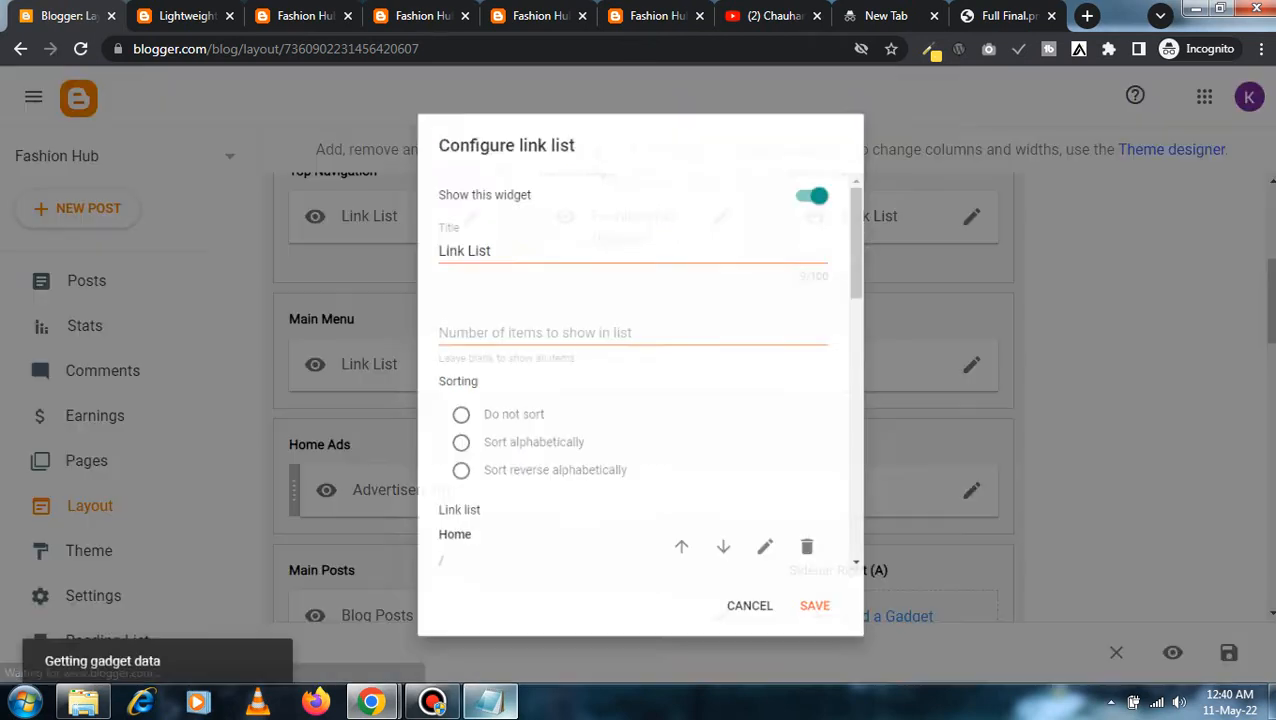
scroll(640, 370, down, 3)
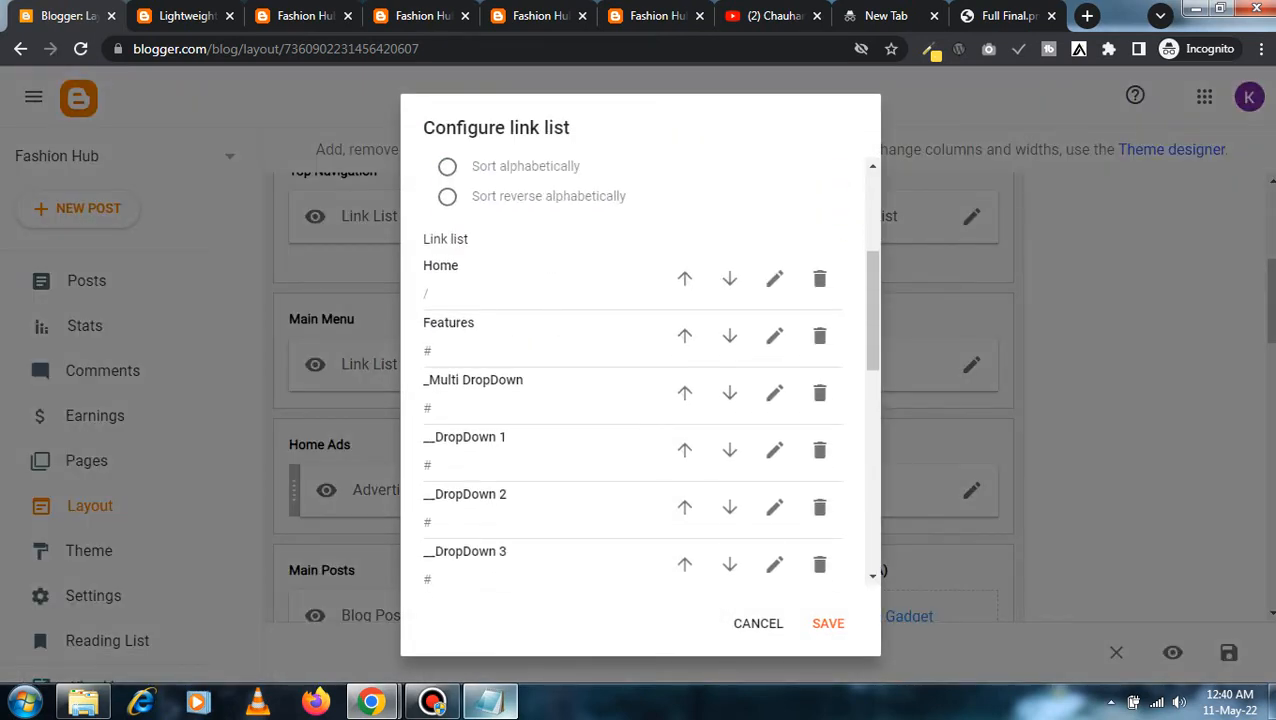
scroll(640, 370, down, 4)
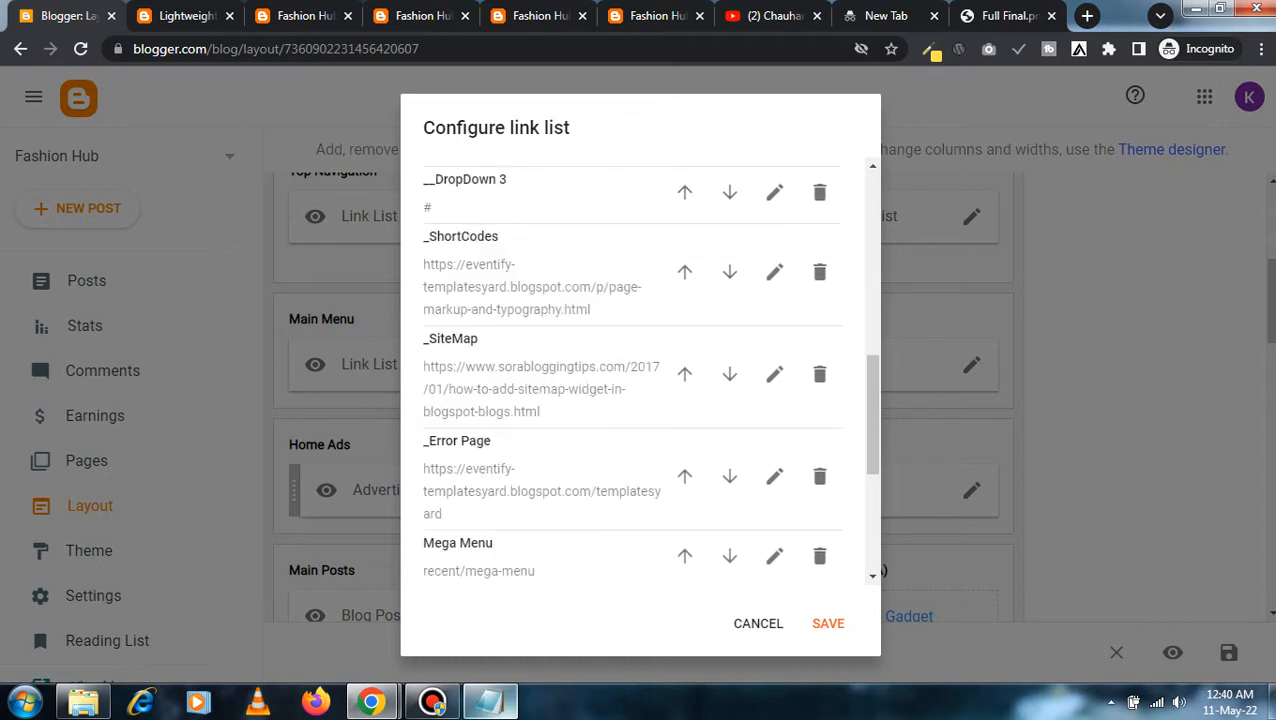
scroll(640, 370, up, 2)
scroll(640, 370, up, 1)
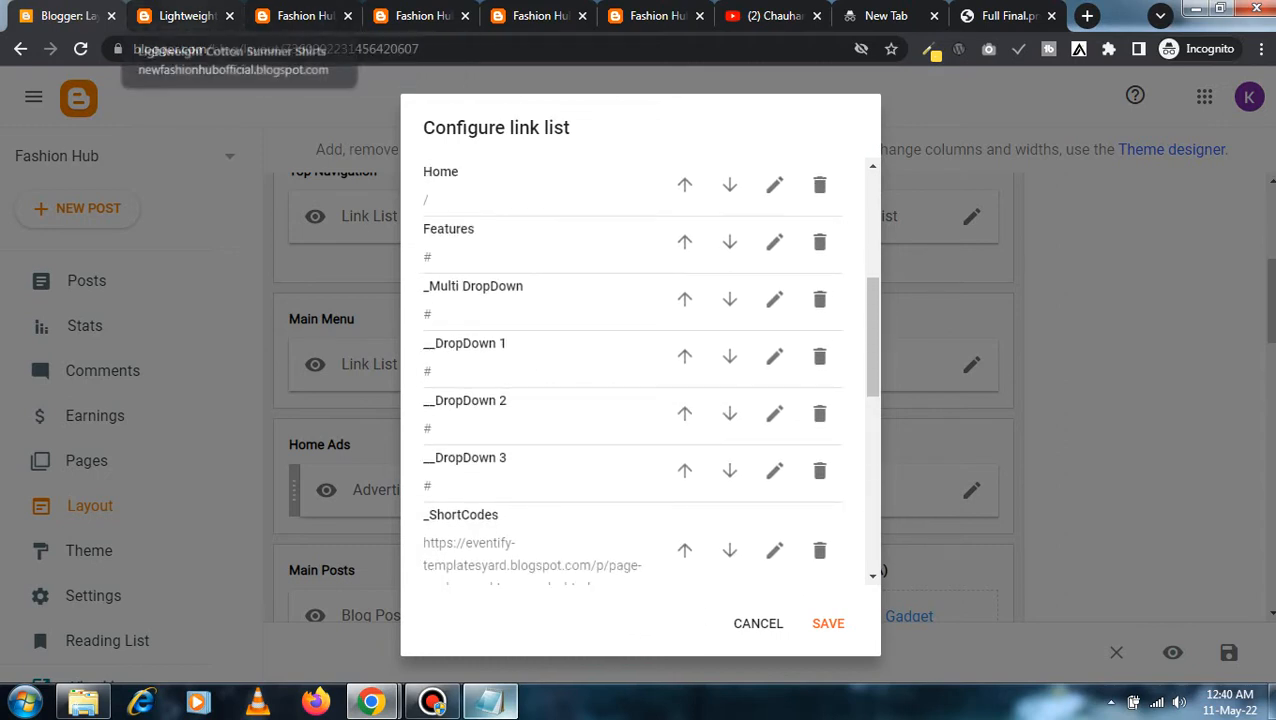
- Inspect the Features, Mega Menu and Documentation dropdowns in the main menu of the Fashion News label page
click(305, 16)
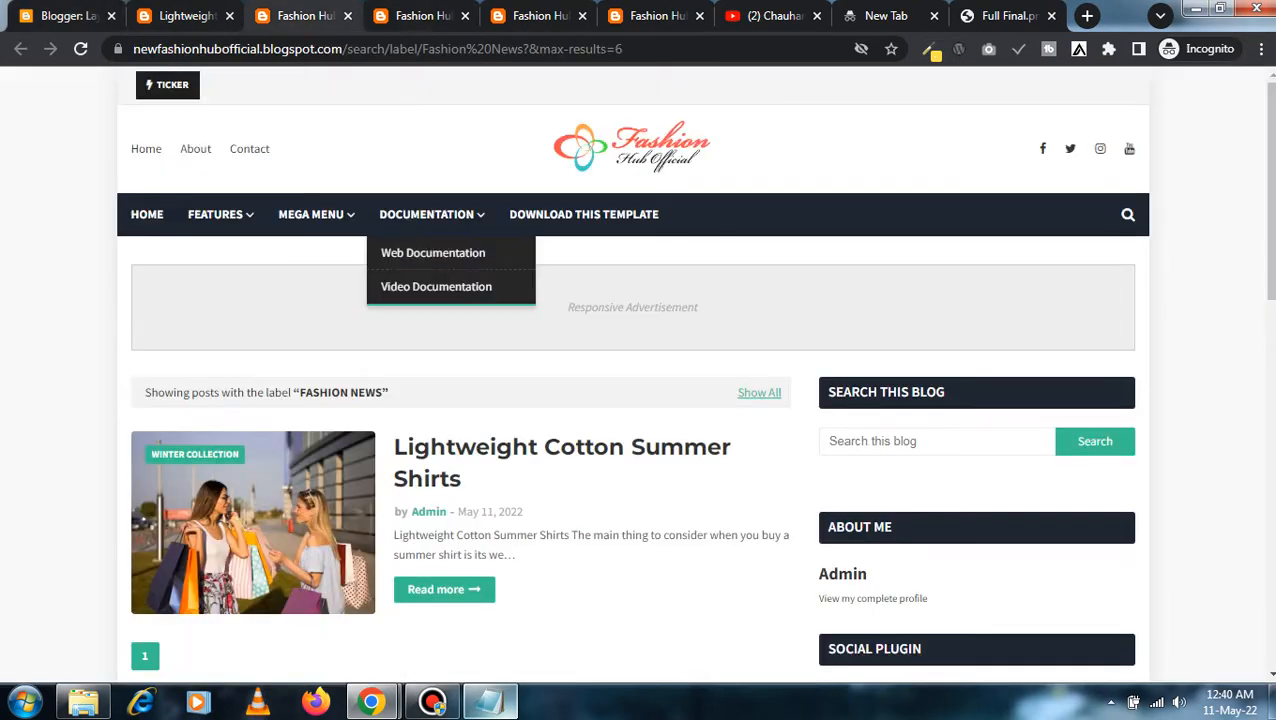
mouse_move(314, 215)
mouse_move(430, 215)
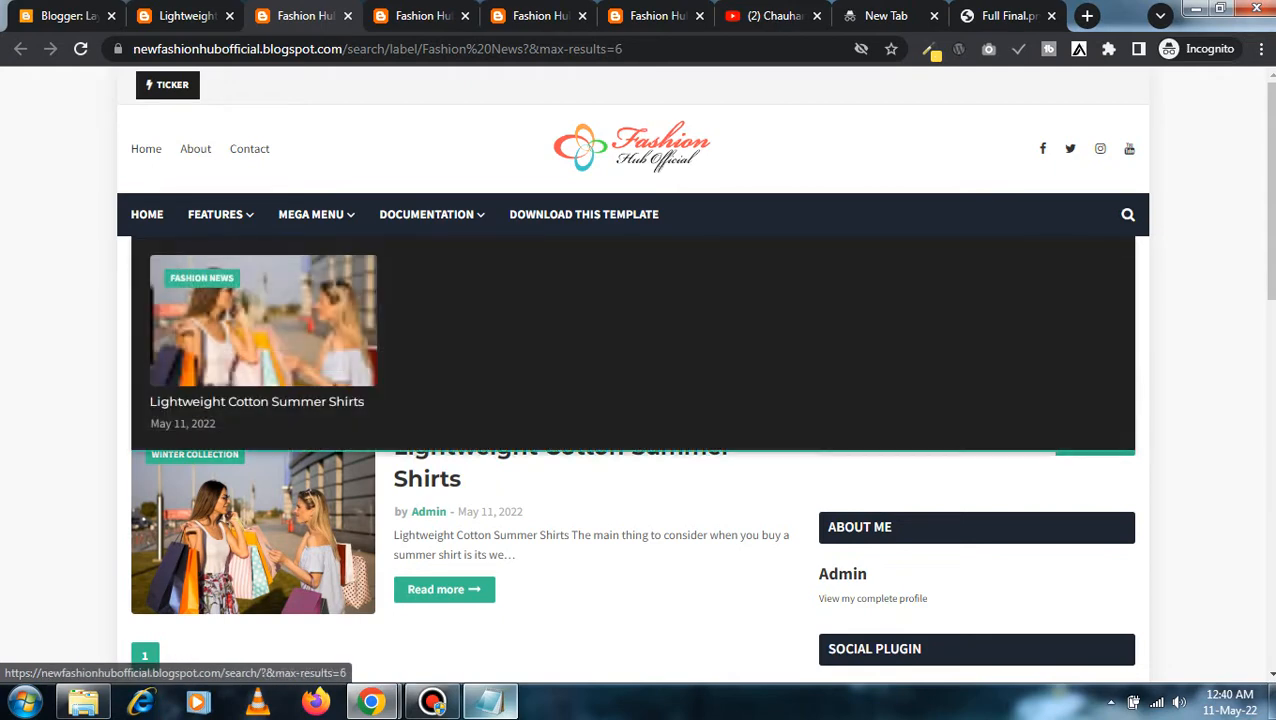
mouse_move(220, 215)
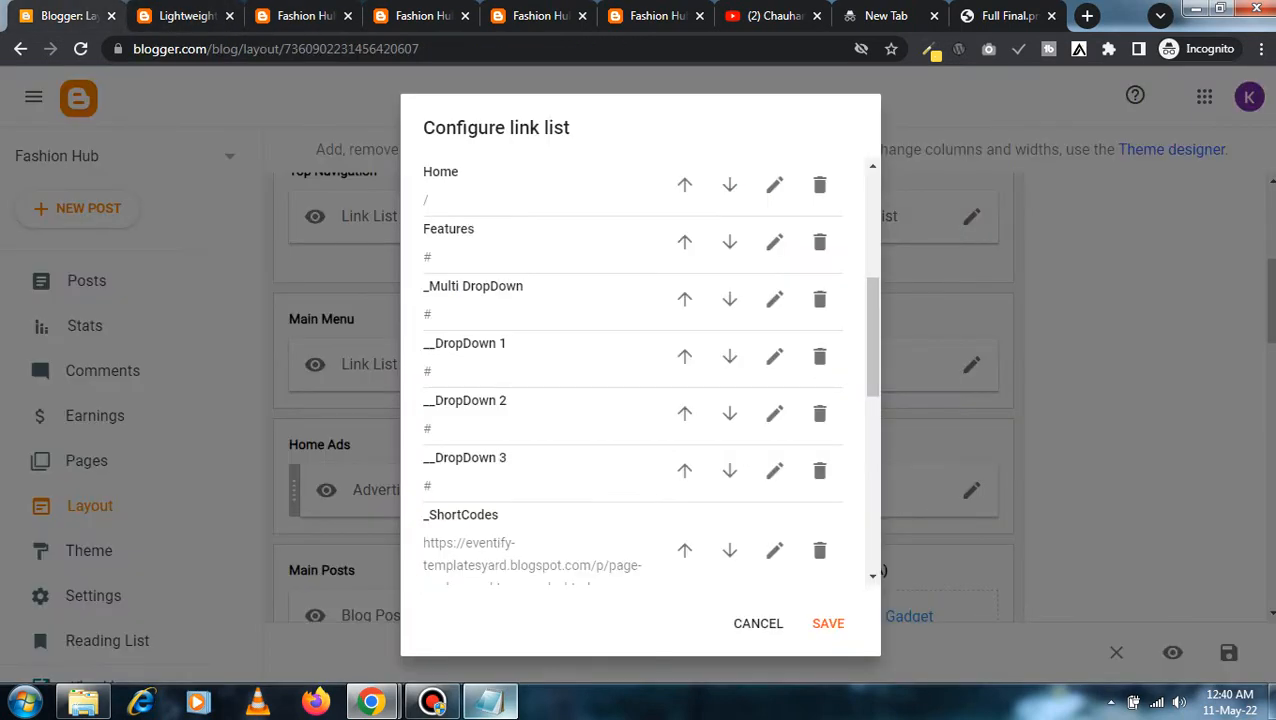
- Examine how underscore prefixes nest the Multi DropDown and DropDown 1 items under Features in the Main Menu link list
double_click(448, 229)
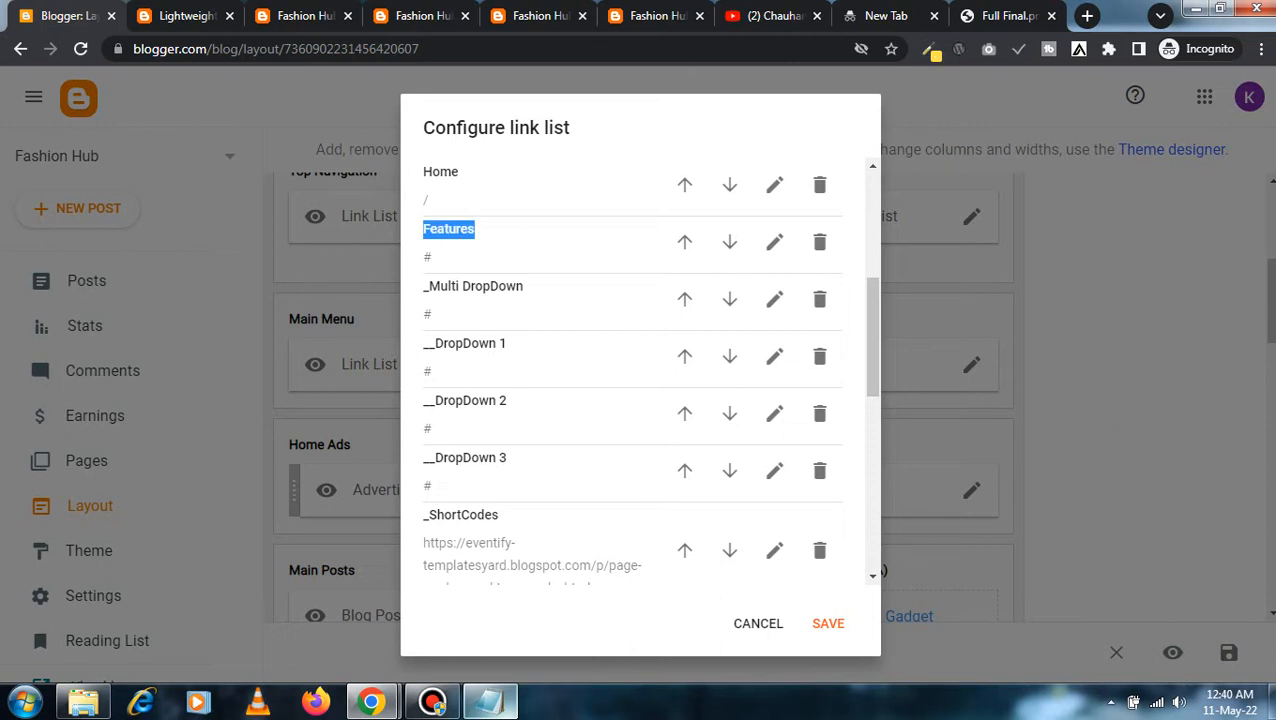
click(486, 238)
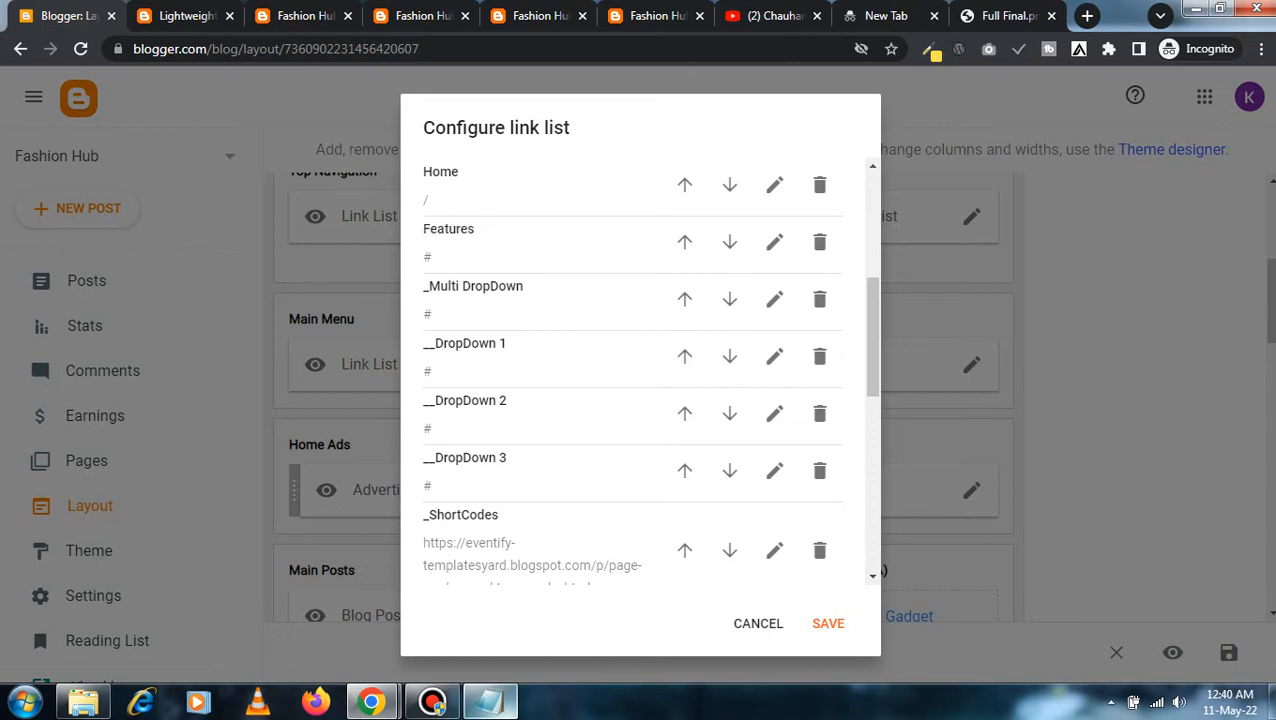
drag(423, 287, 430, 287)
click(470, 297)
double_click(449, 230)
drag(423, 287, 432, 316)
click(466, 312)
mouse_move(423, 344)
mouse_down()
mouse_move(445, 344)
mouse_move(423, 344)
mouse_up()
- Look through the remaining Main Menu items and compare the Documentation entries with the live site's Documentation dropdown
scroll(640, 370, down, 6)
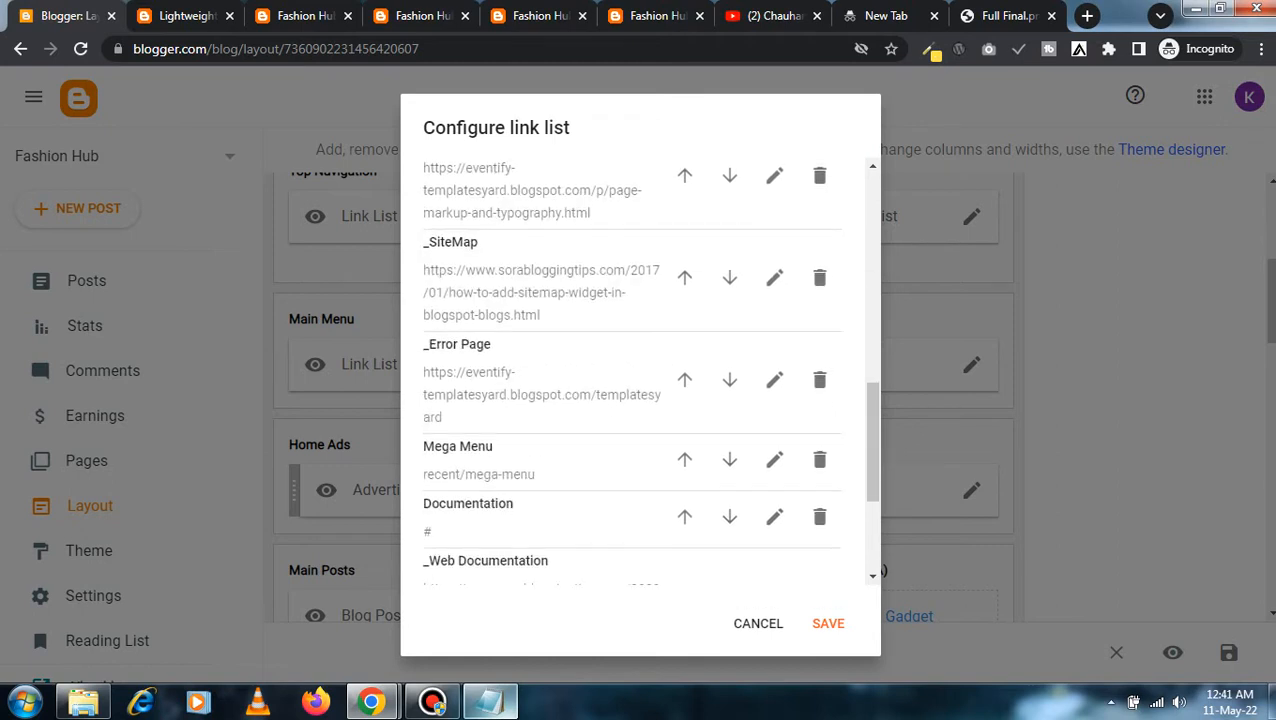
scroll(640, 370, up, 1)
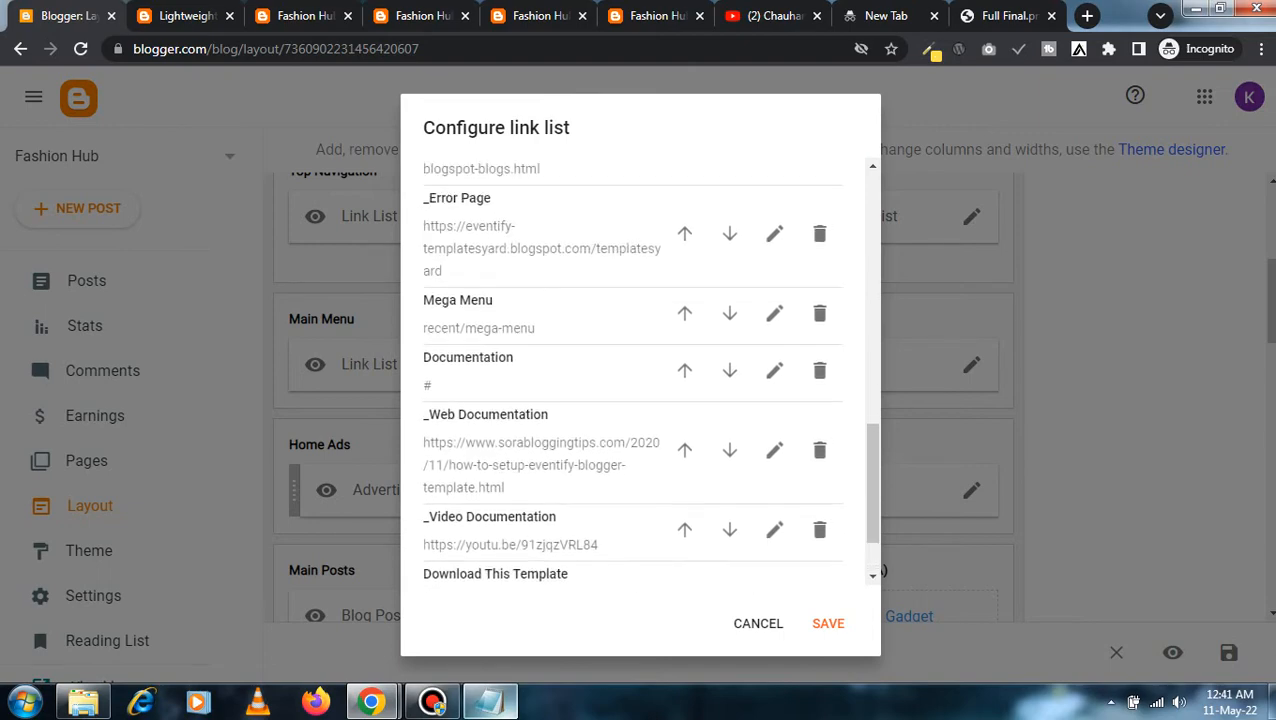
click(186, 16)
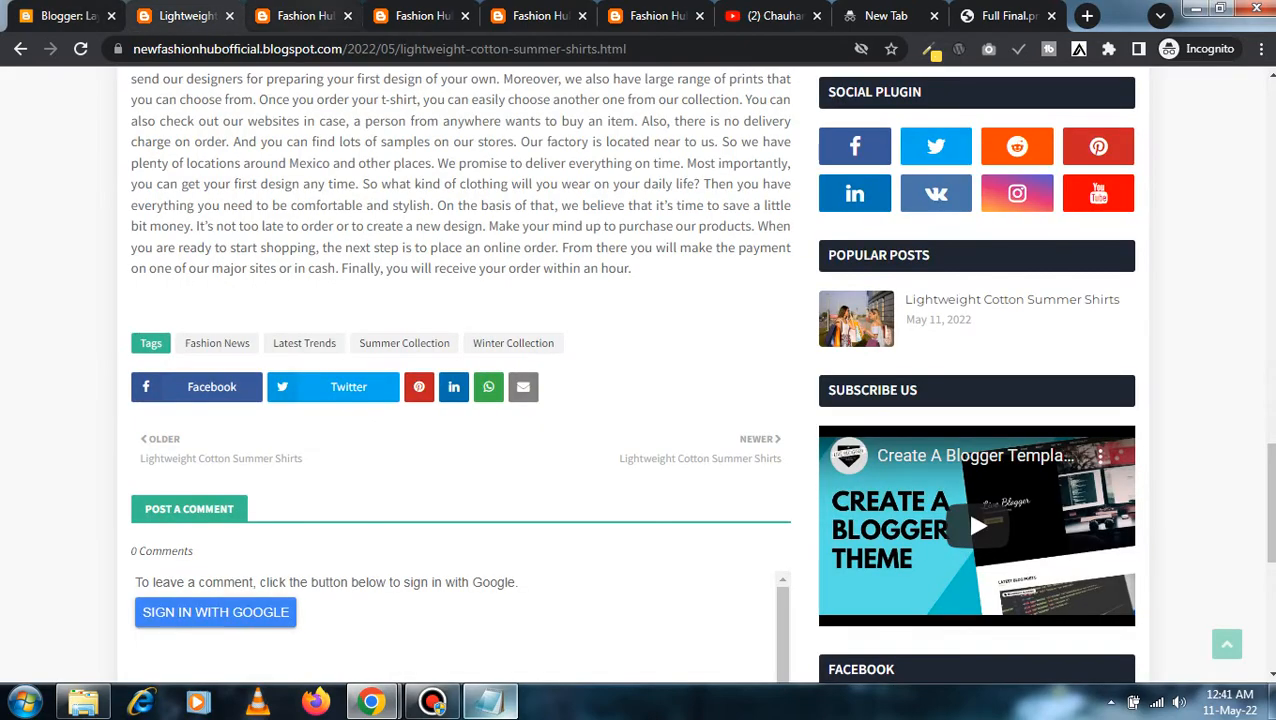
click(304, 16)
mouse_move(426, 214)
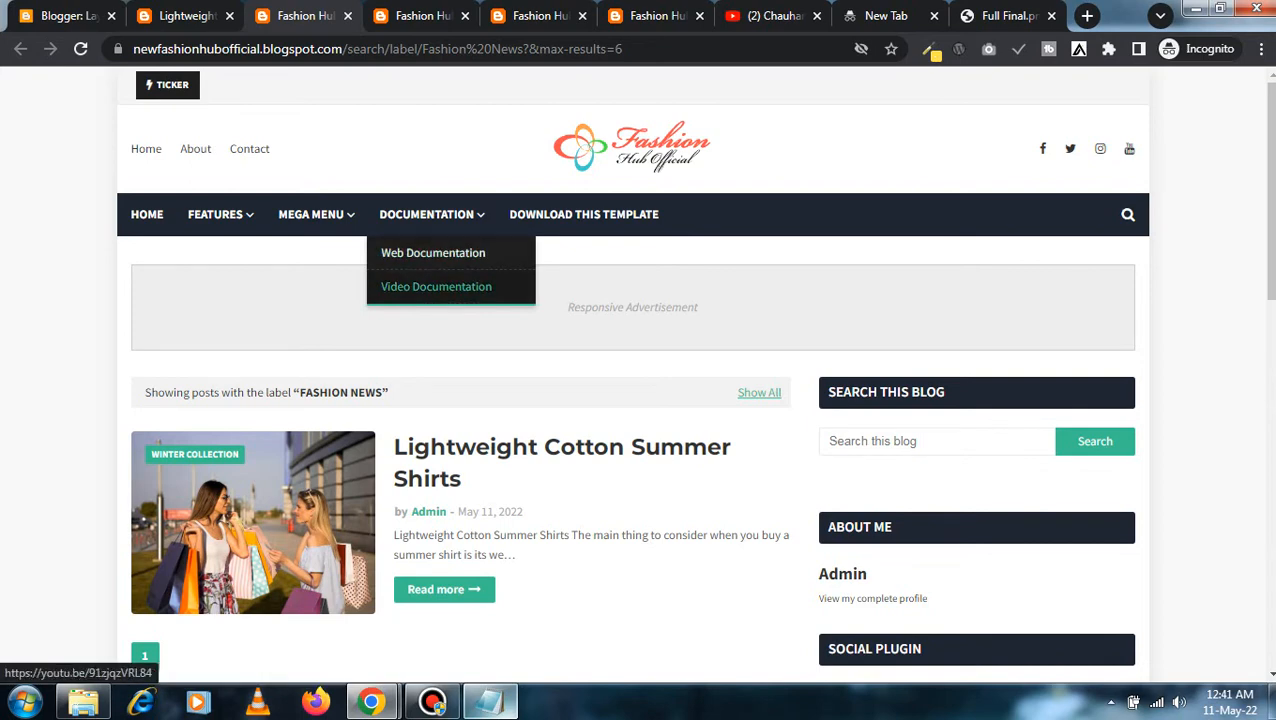
click(65, 15)
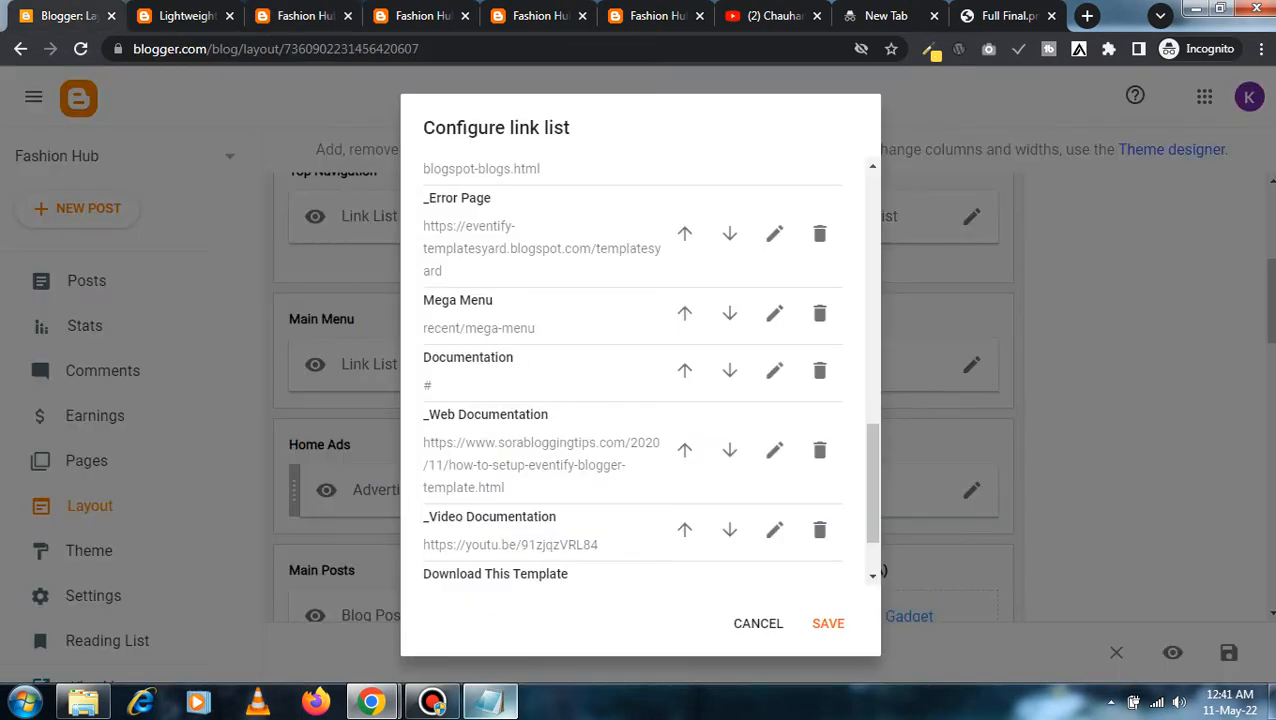
- Compare the Documentation item's name with the underscore-prefixed _Web Documentation sub-item in the Main Menu link list
double_click(468, 357)
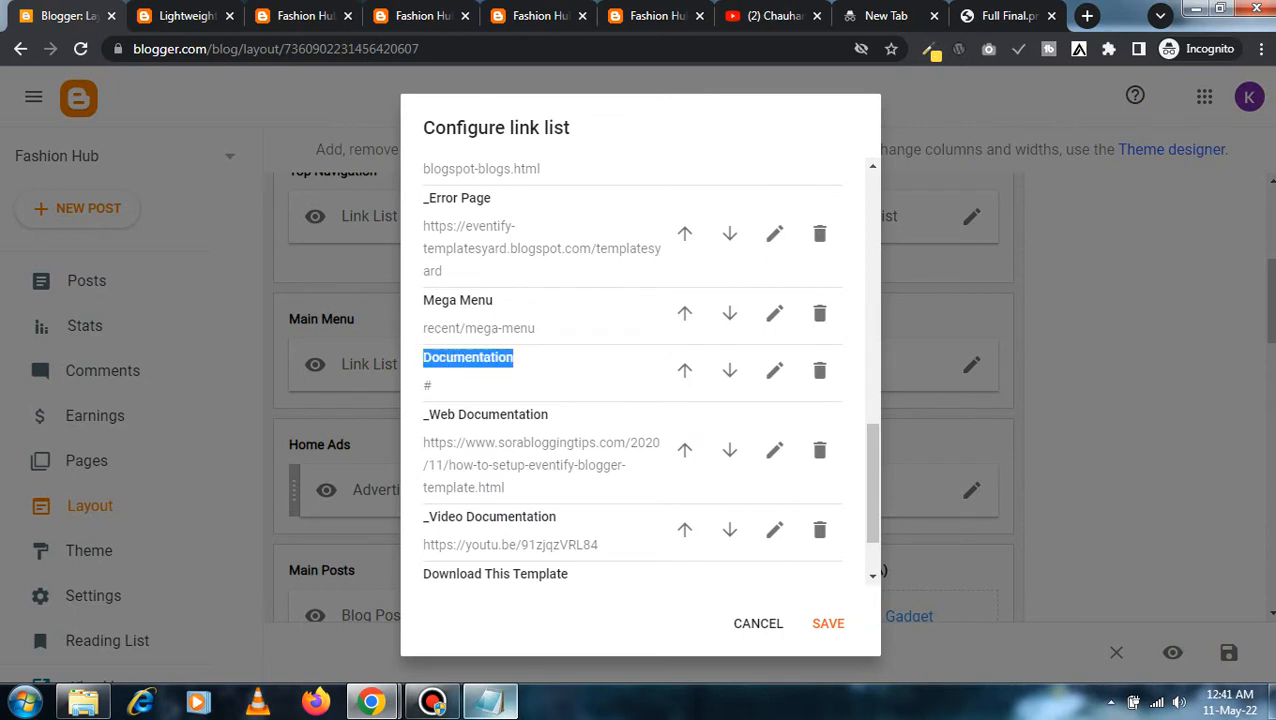
drag(423, 414, 546, 414)
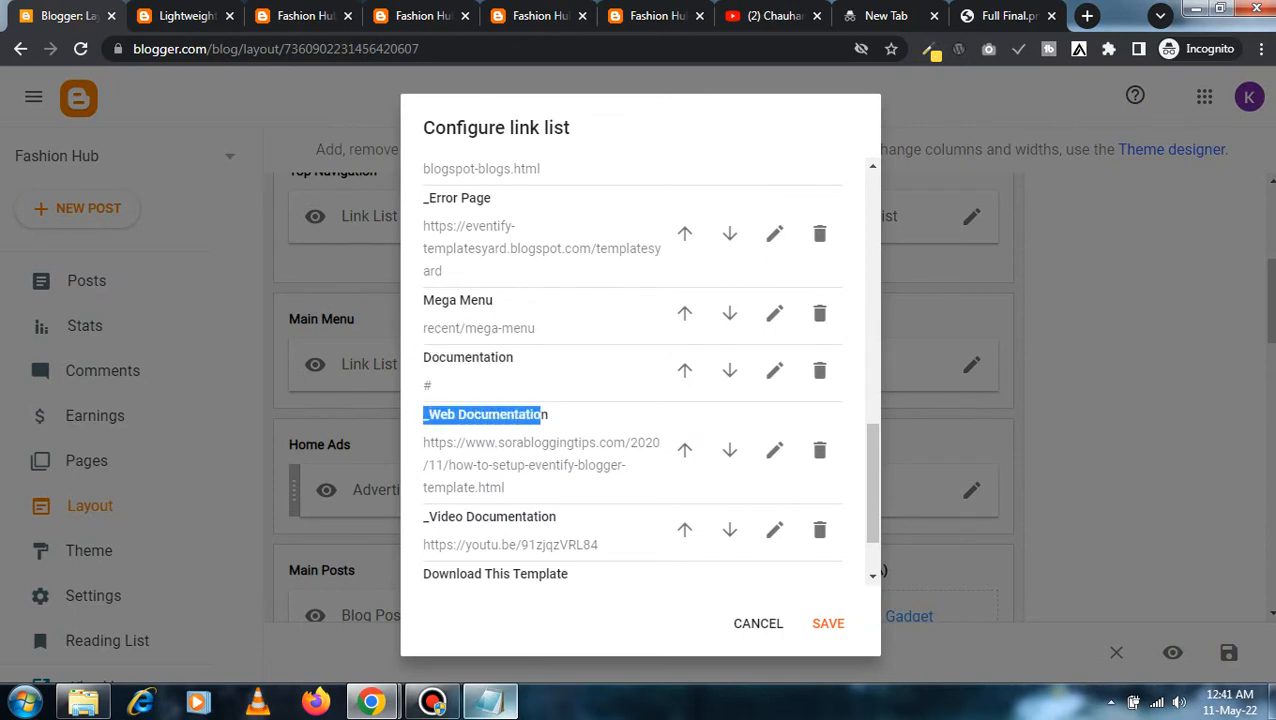
click(545, 416)
drag(423, 415, 429, 415)
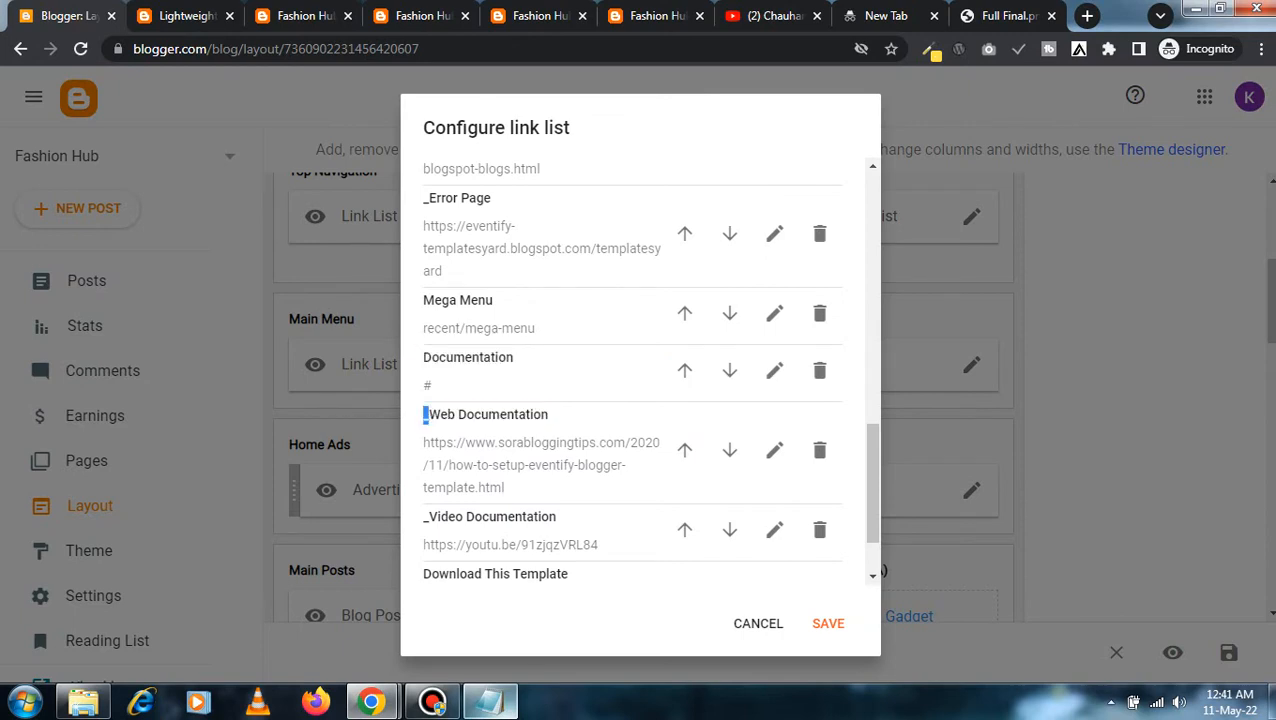
- Compare the _Video Documentation sub-item's underscore prefix with the first items of the Main Menu link list
drag(423, 517, 430, 517)
click(430, 517)
scroll(640, 370, up, 10)
scroll(640, 370, down, 4)
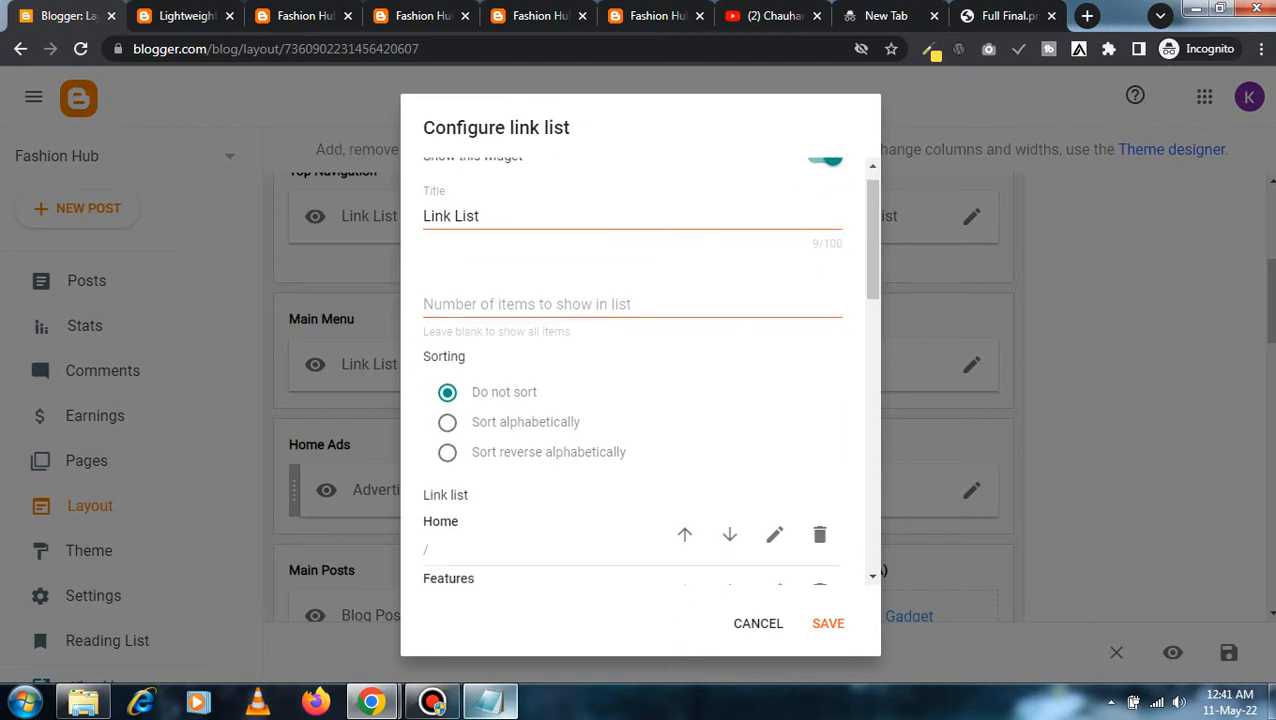
scroll(640, 370, down, 2)
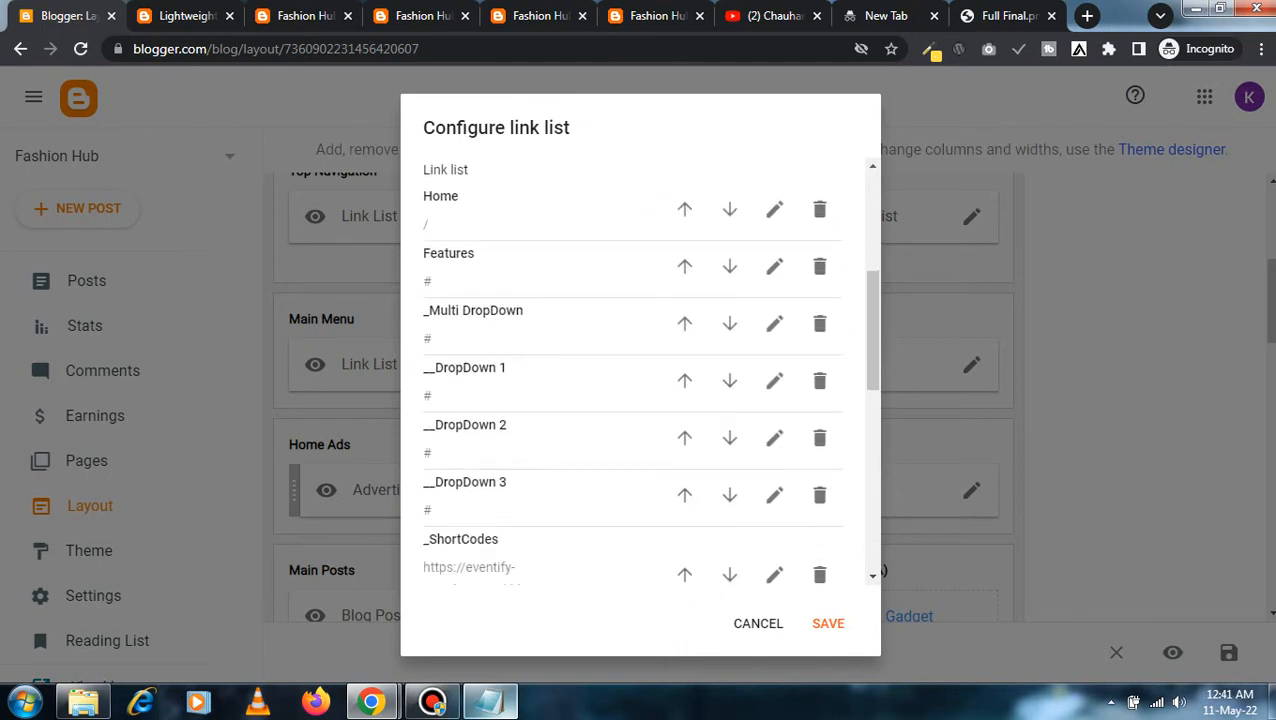
scroll(640, 370, up, 2)
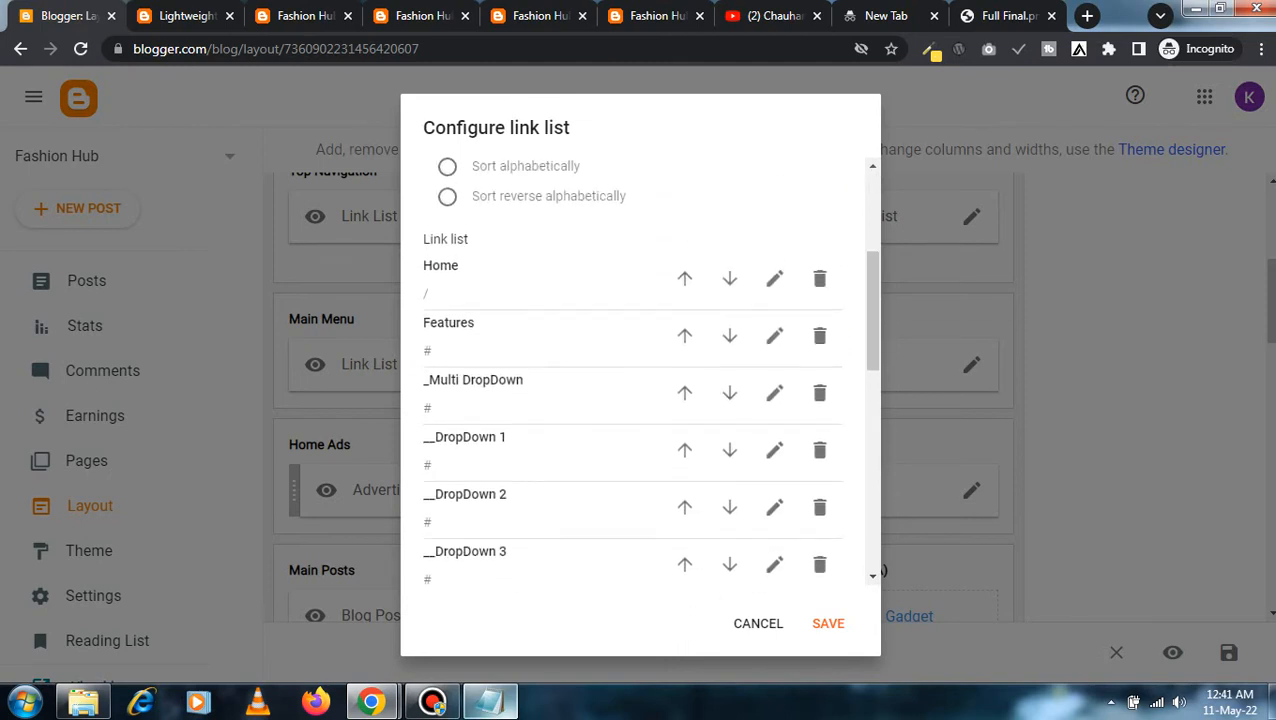
- Change the site name of the Features item in the Main Menu link list to Winter Collection
click(775, 335)
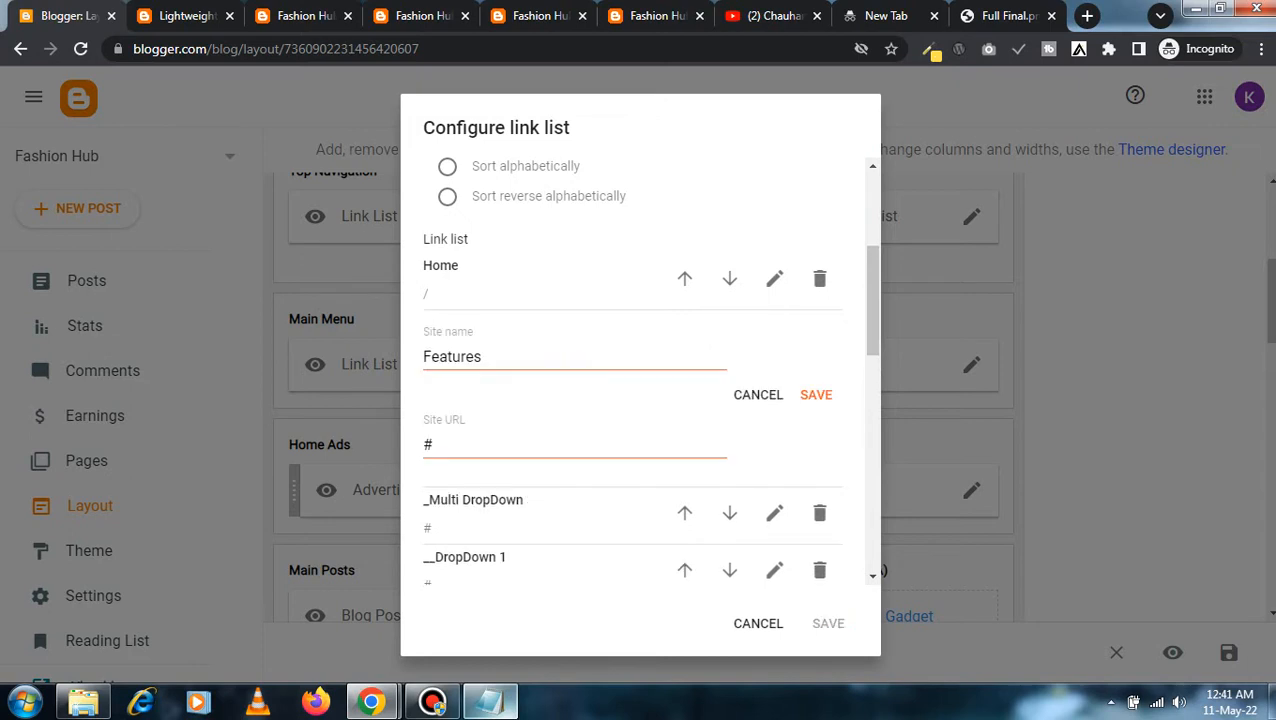
double_click(452, 357)
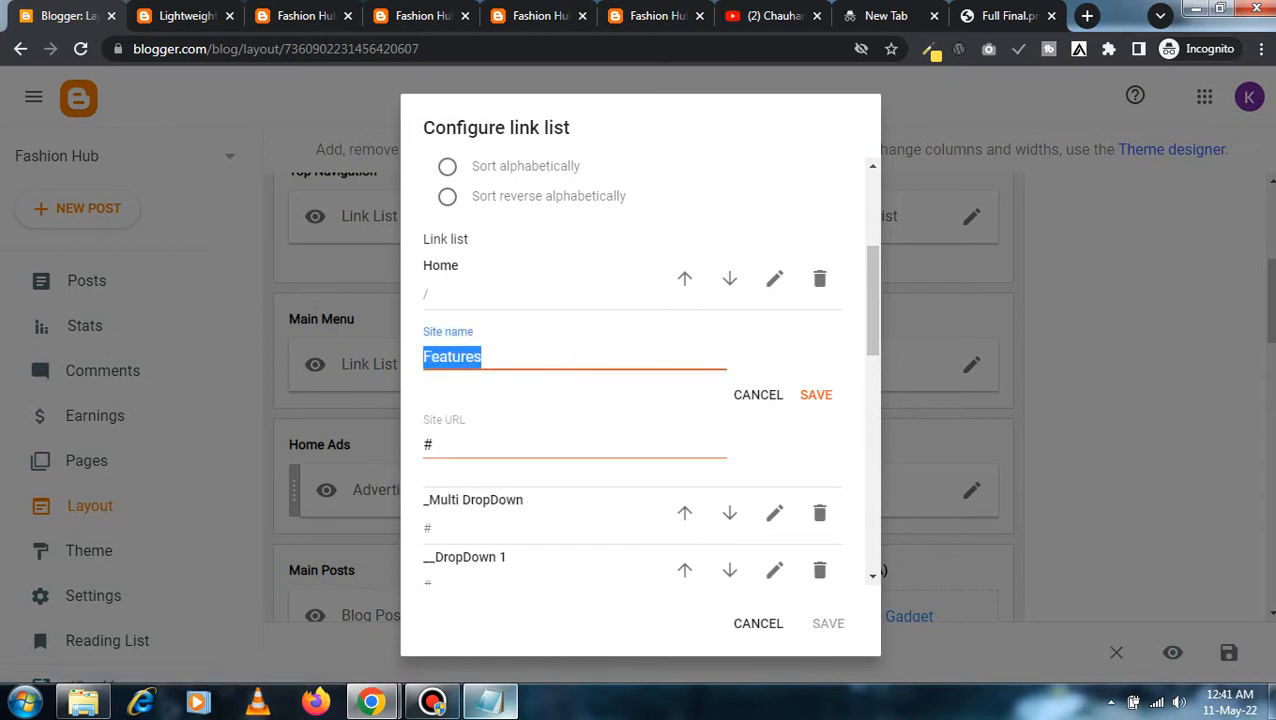
text(Winter )
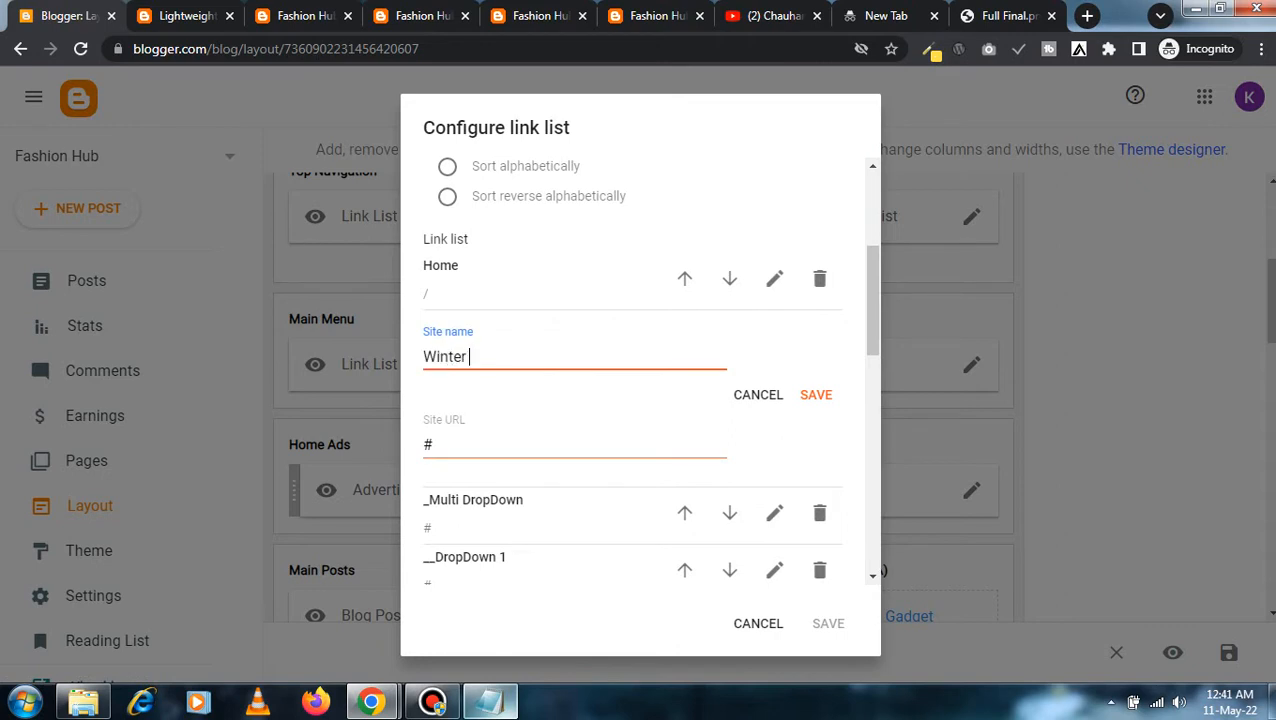
text(Collection)
- Copy the Winter Collection label page's address into the Winter Collection item's site URL and save the item
click(420, 15)
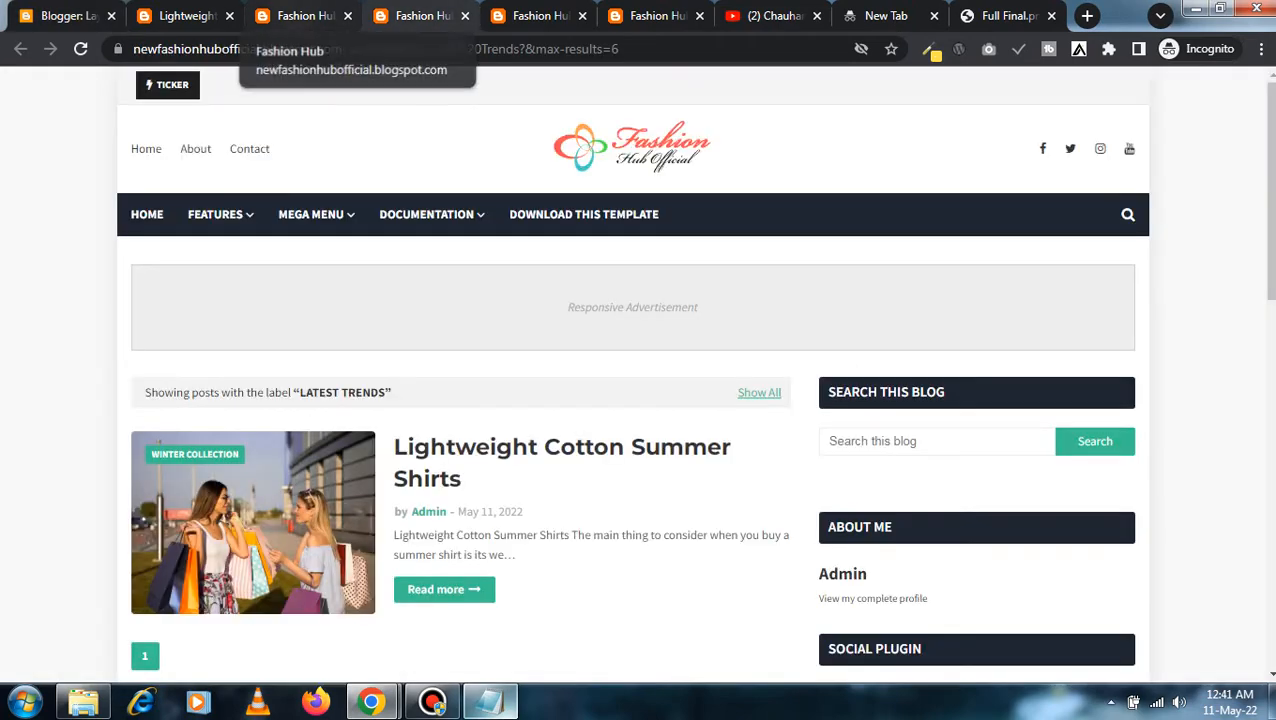
click(300, 15)
click(540, 15)
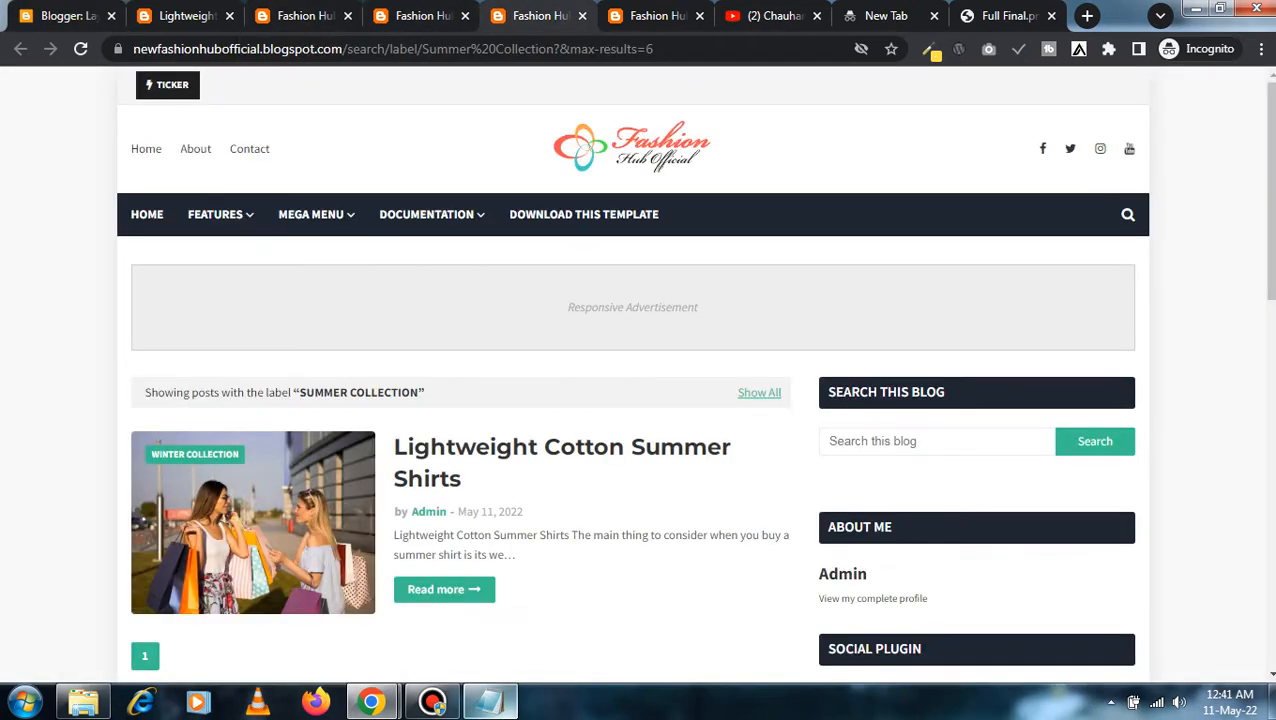
click(655, 15)
click(690, 49)
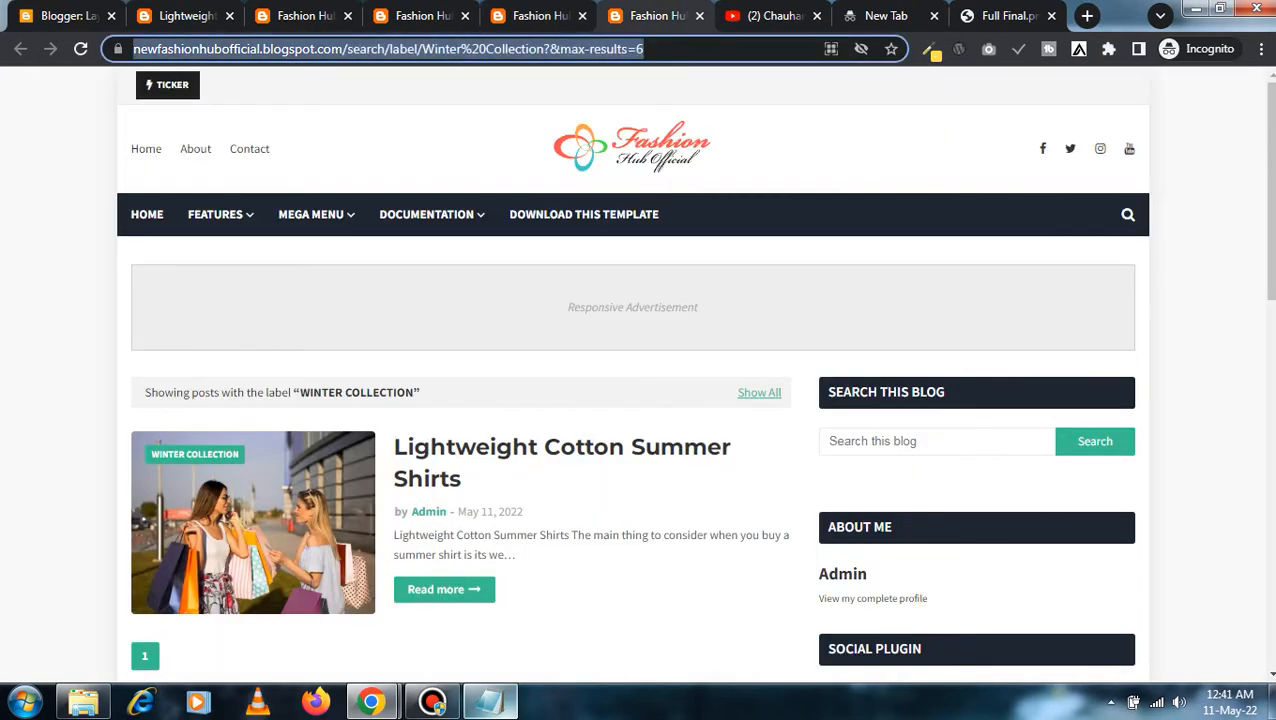
click(165, 15)
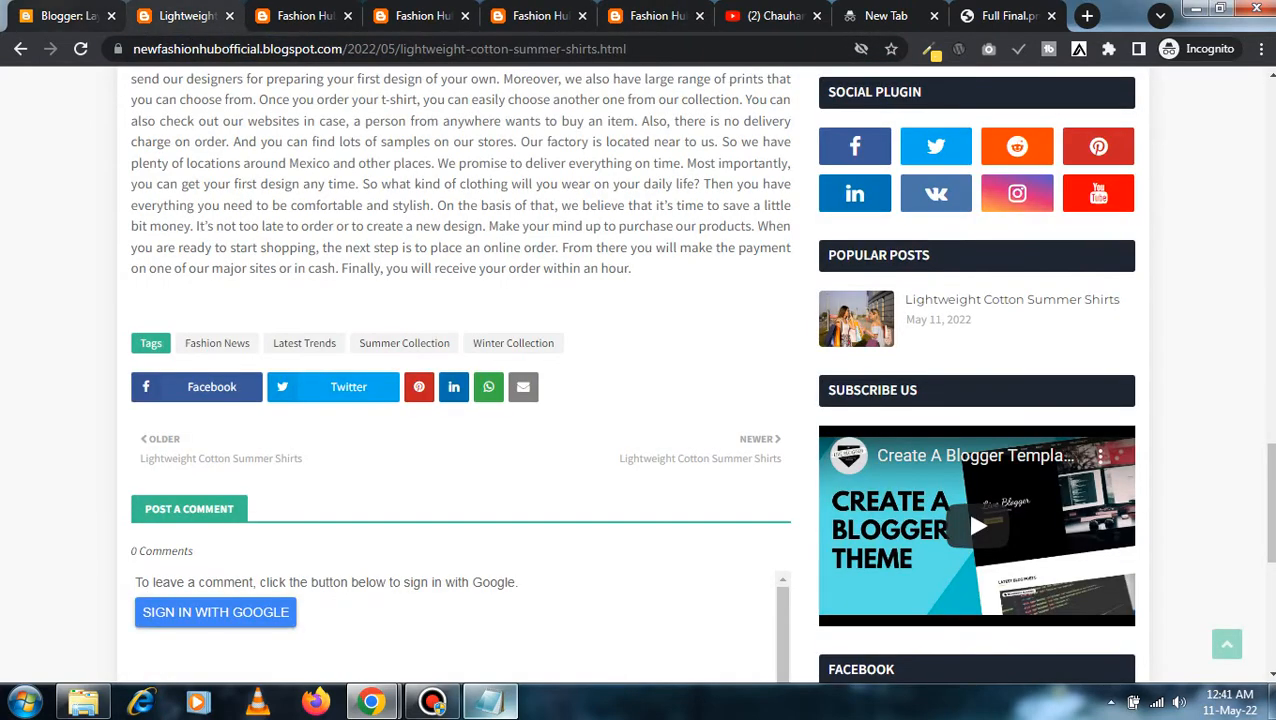
click(75, 15)
key(Tab)
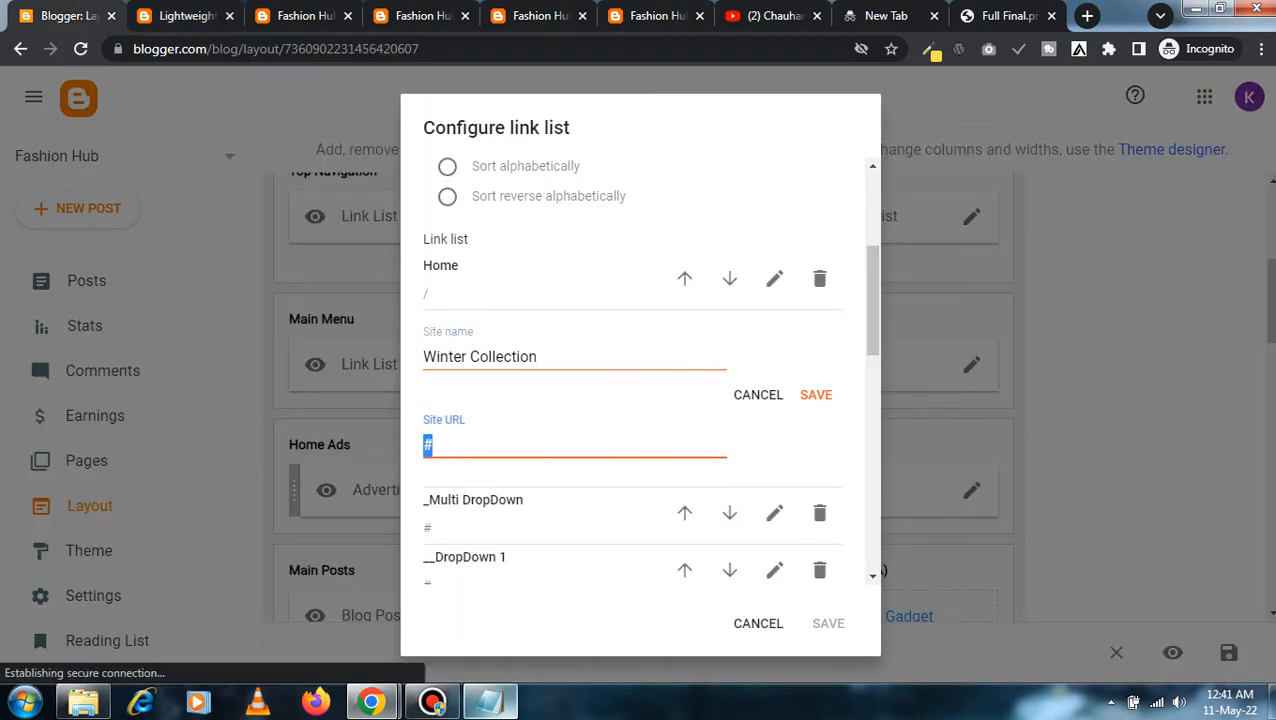
key(ctrl+v)
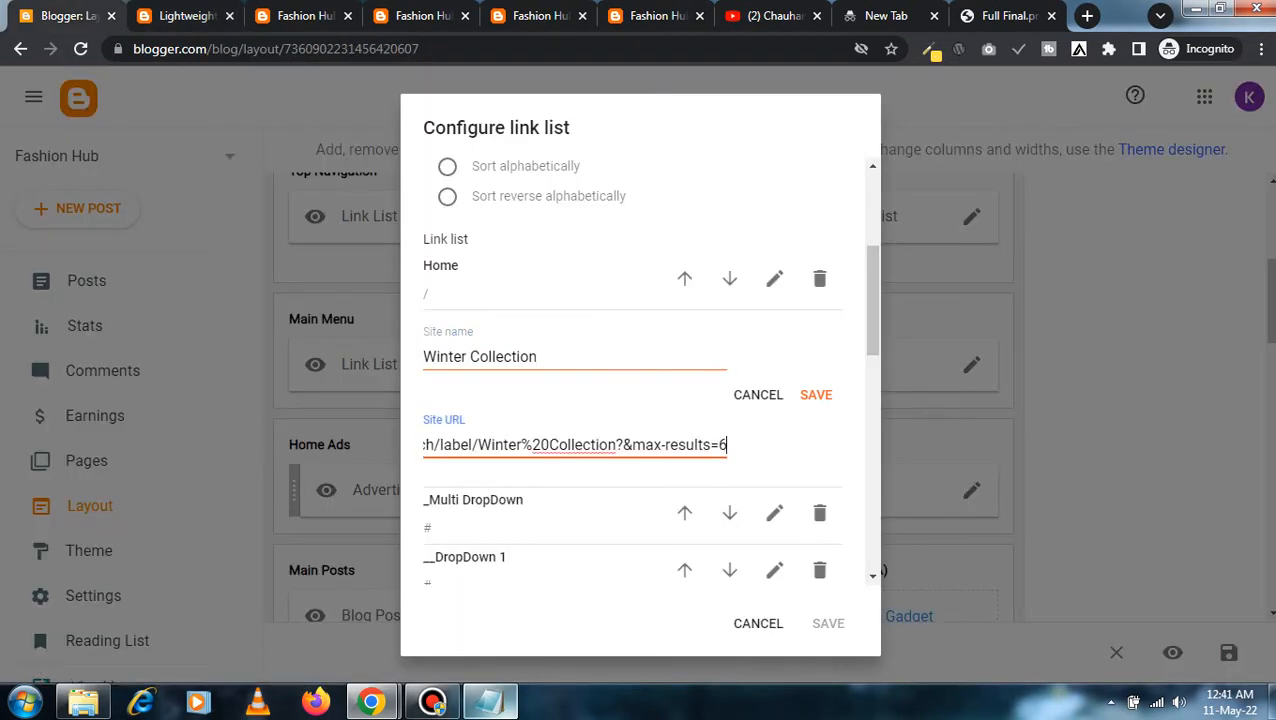
key(Return)
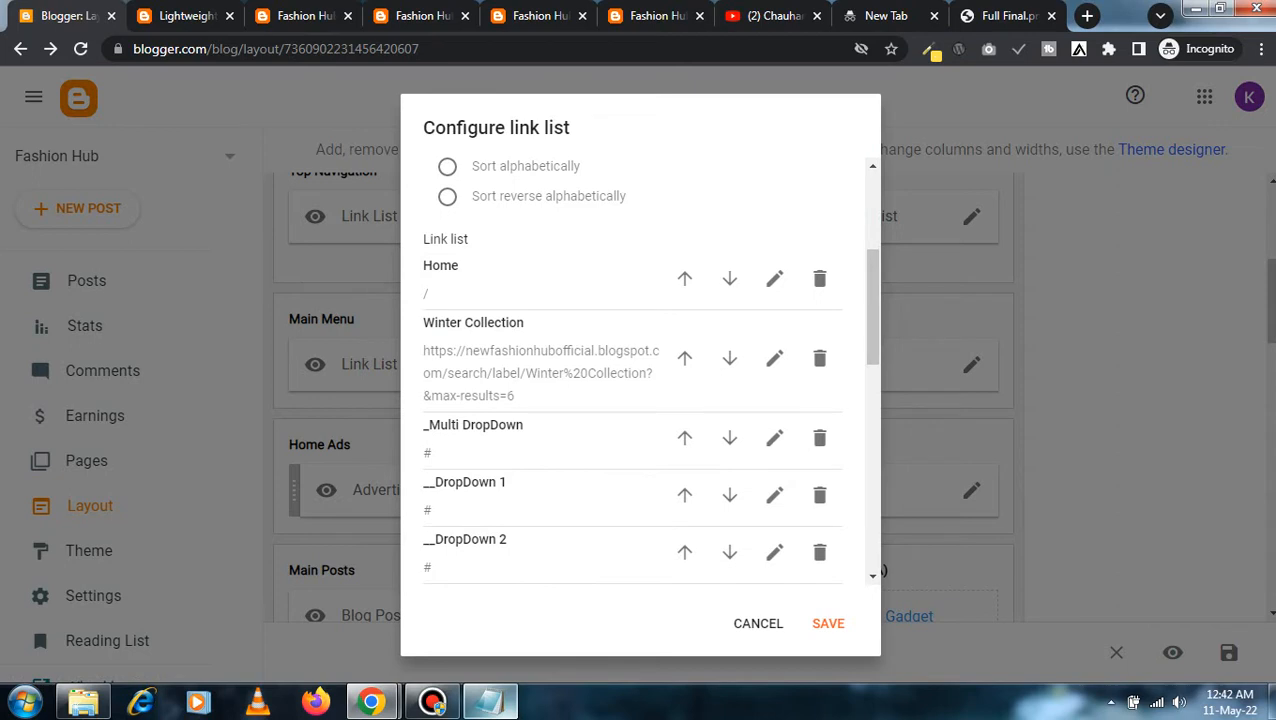
- Open the _Multi DropDown item for editing and copy the address of the Summer Collection label page
click(774, 438)
scroll(774, 440, down, 1)
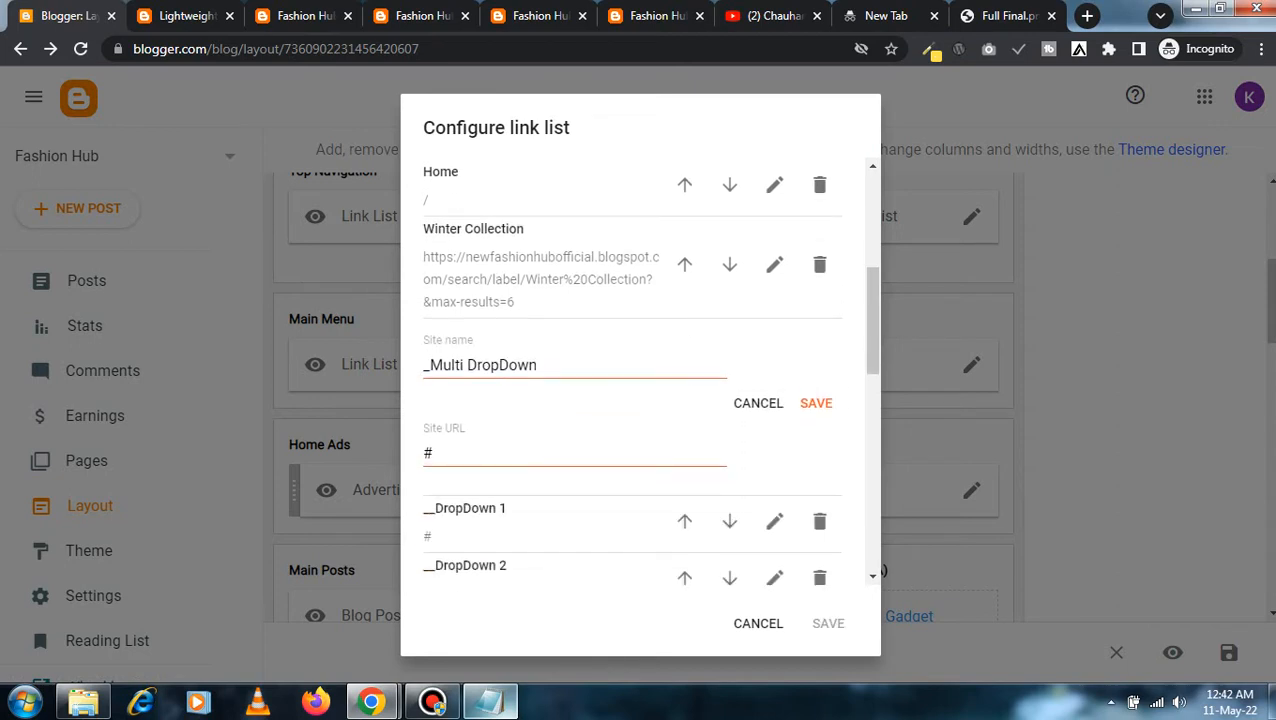
click(655, 15)
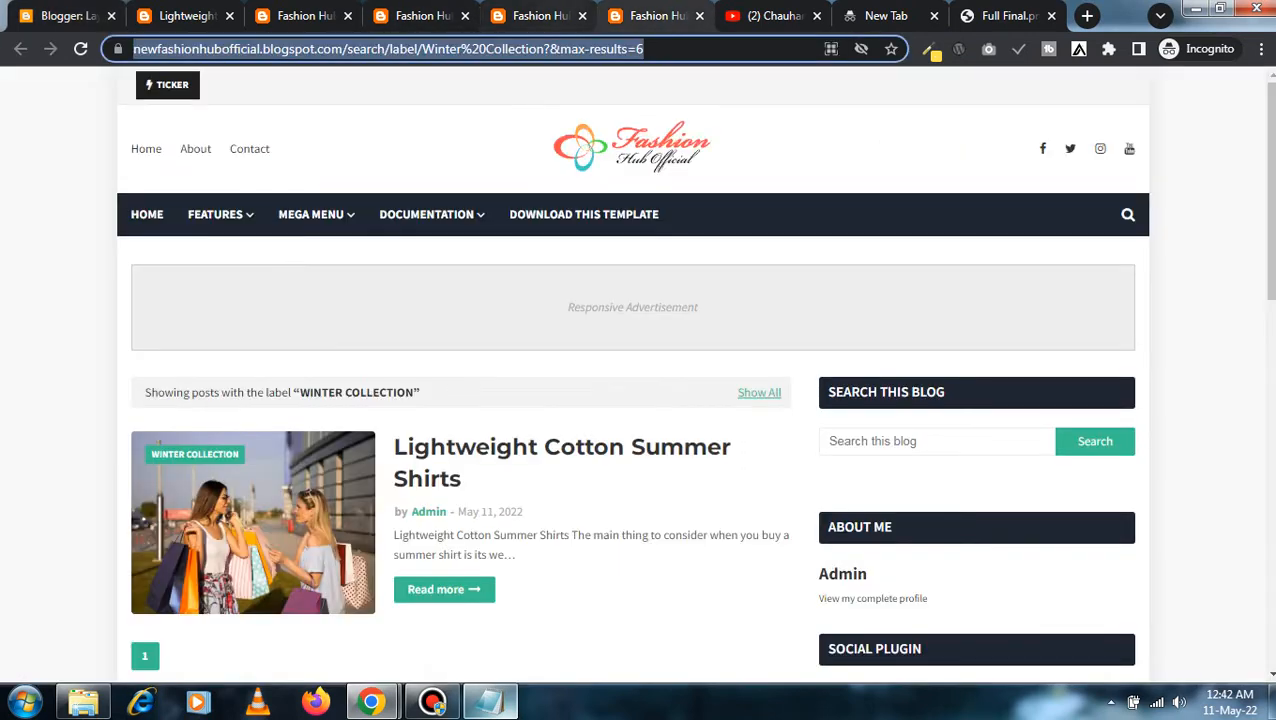
click(538, 15)
click(674, 49)
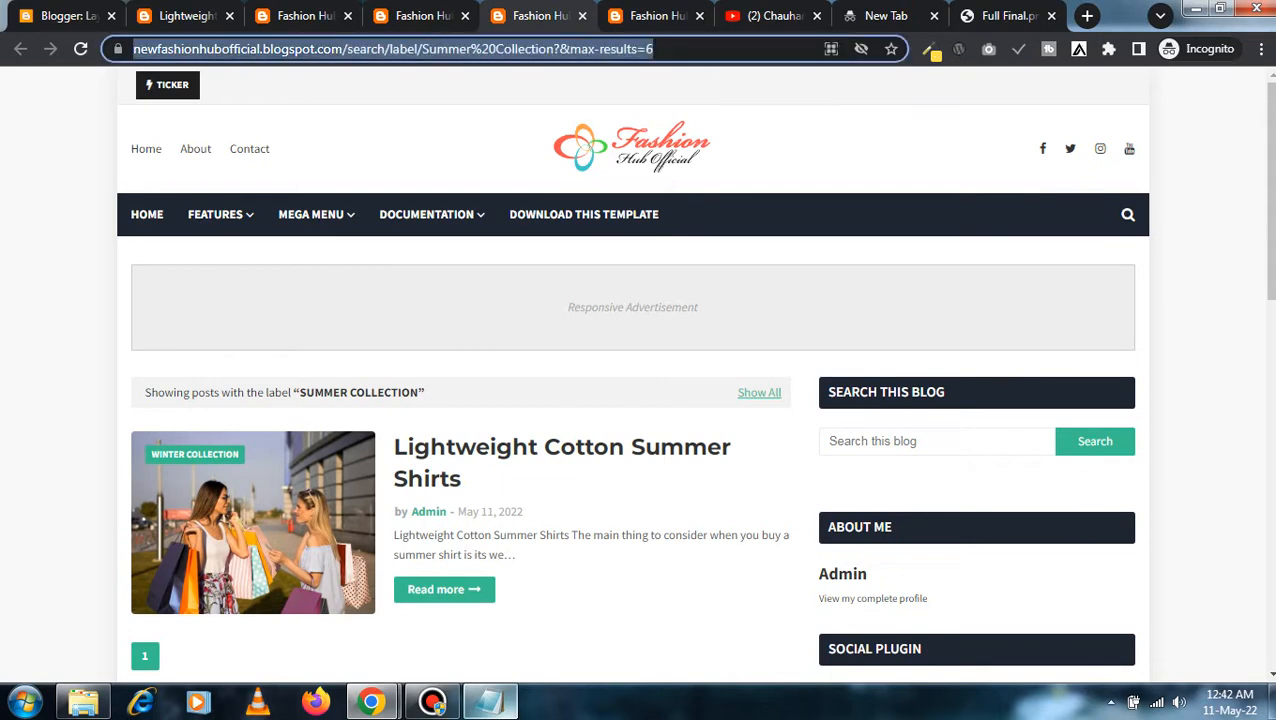
click(62, 15)
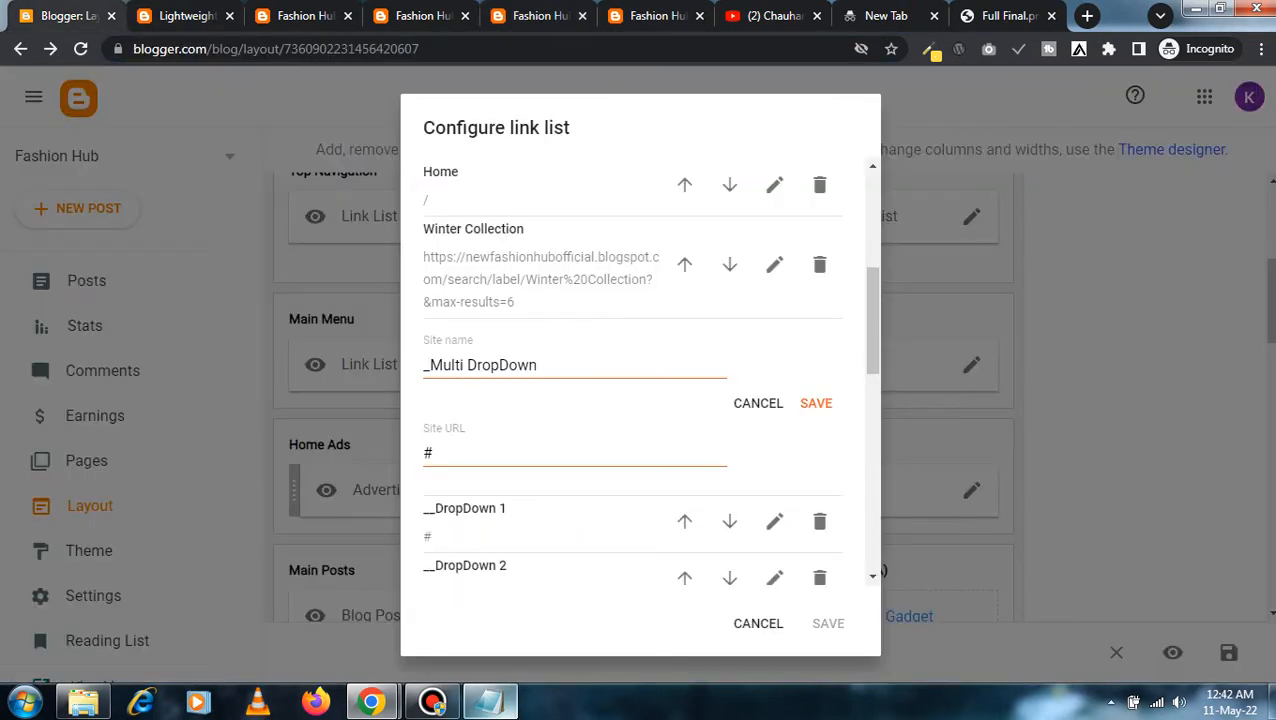
- Rename the _Multi DropDown item as Summer Collection, paste the copied label address as its site URL, and save it
click(574, 365)
key(ctrl+a)
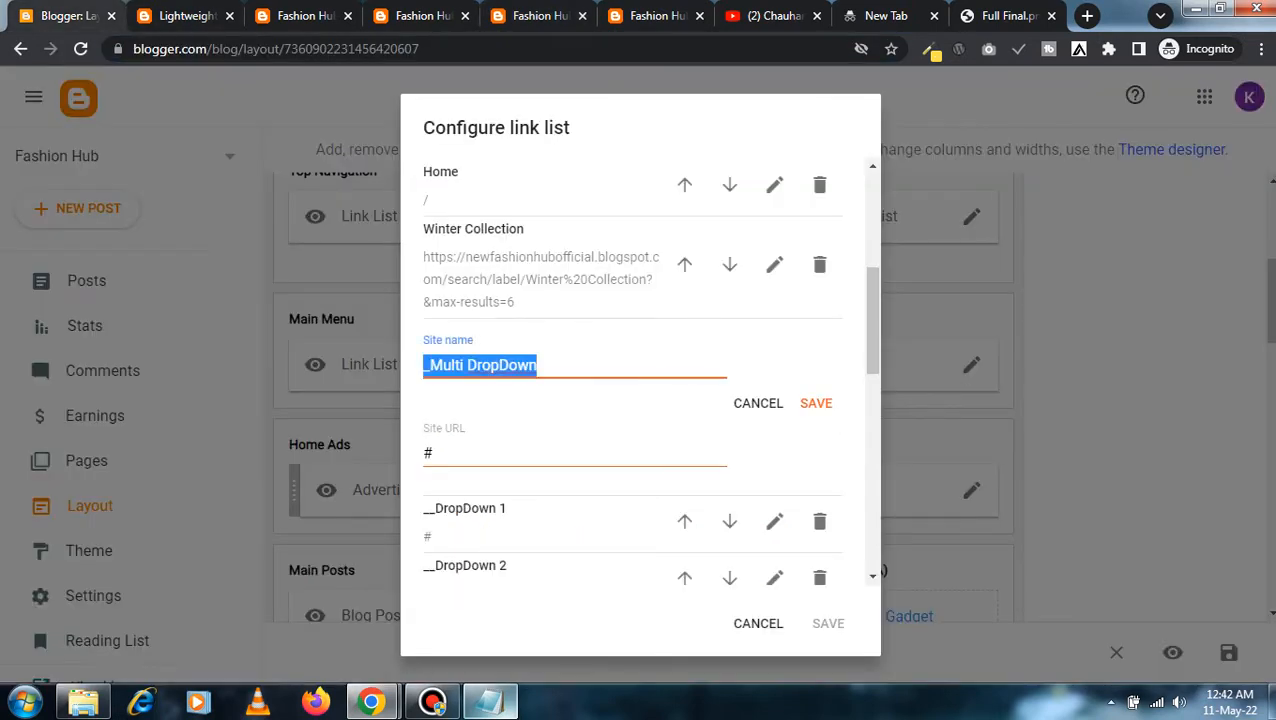
text(Summer )
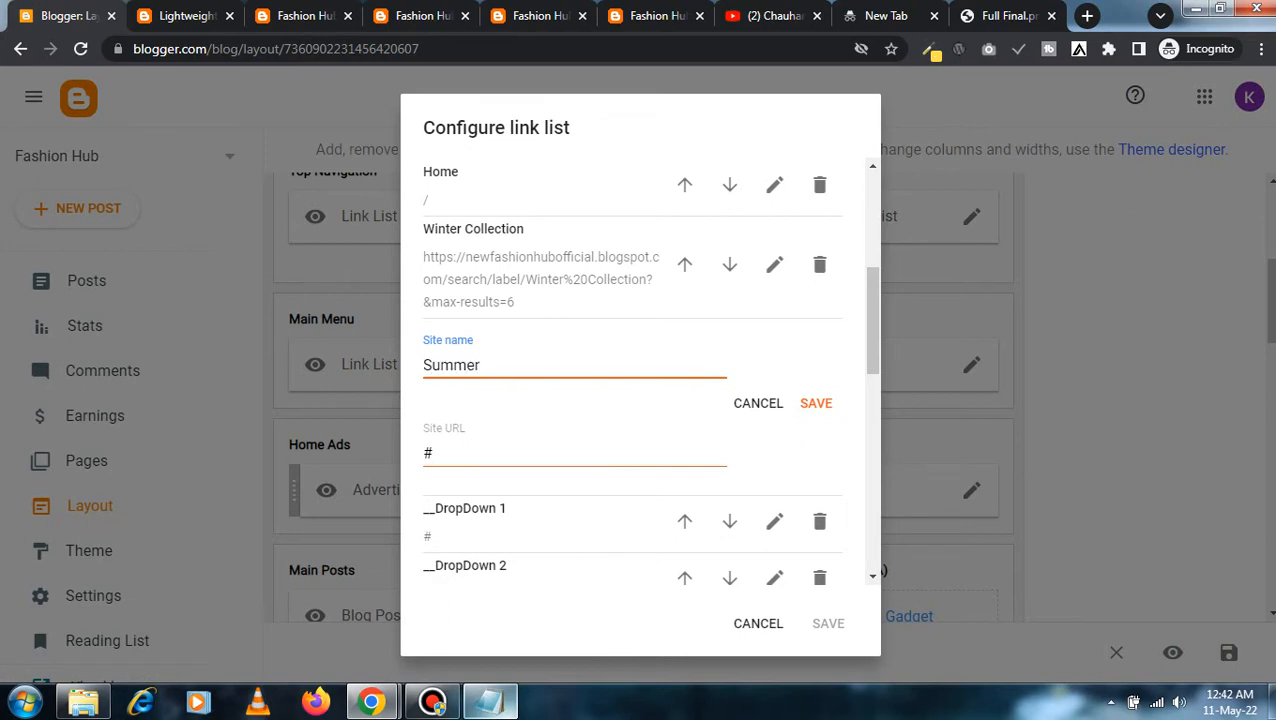
text(Collection)
key(Tab)
key(ctrl+v)
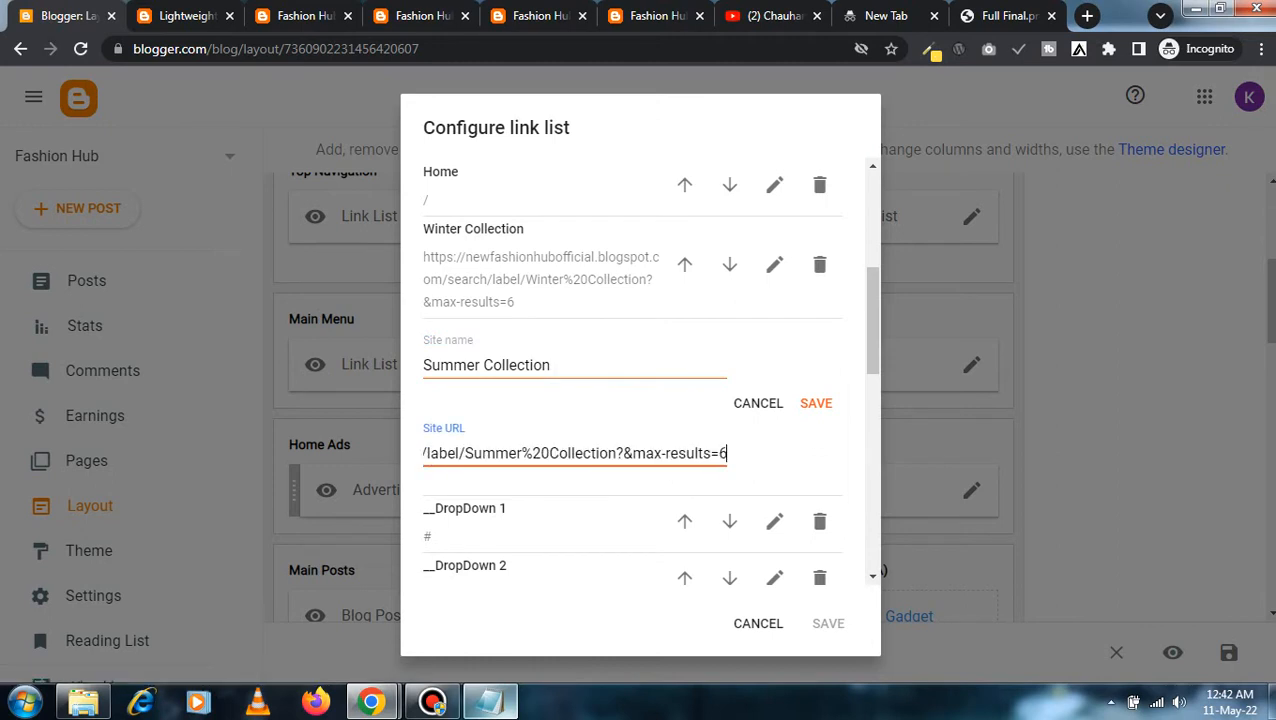
key(Return)
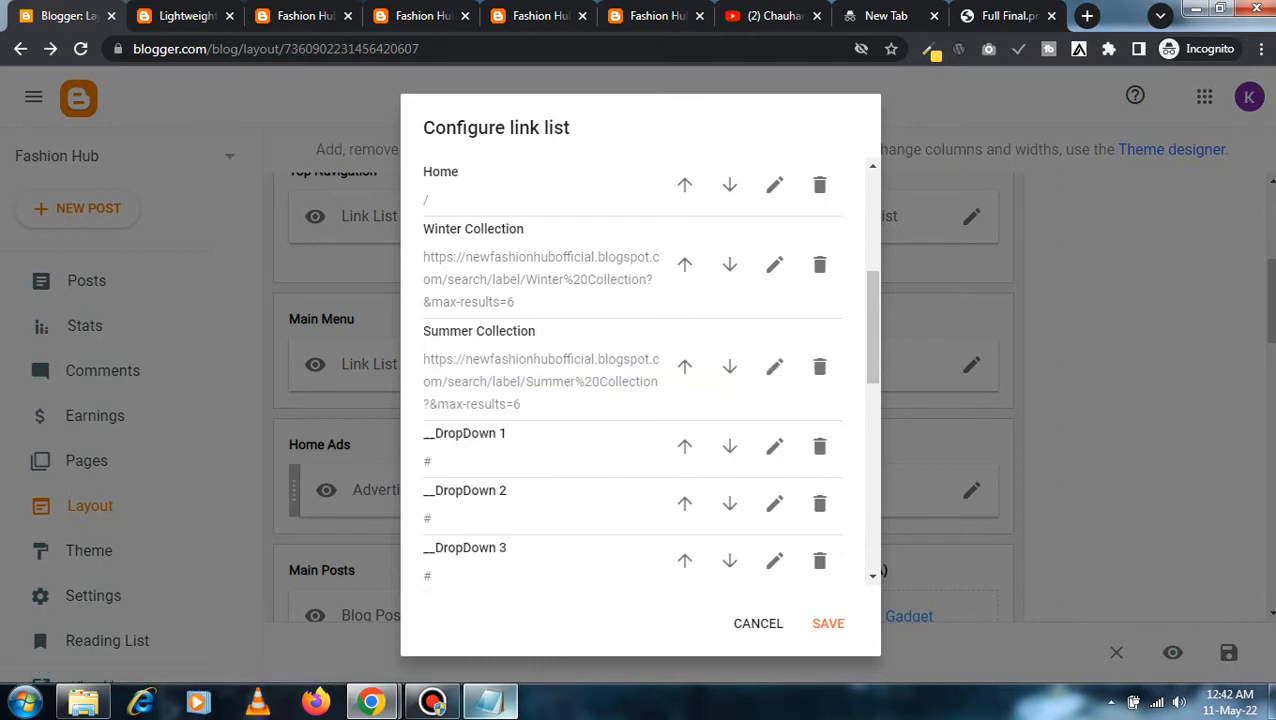
- Set the site URL of the __DropDown 1 item to the address of the Fashion News label page
scroll(640, 370, down, 2)
click(774, 352)
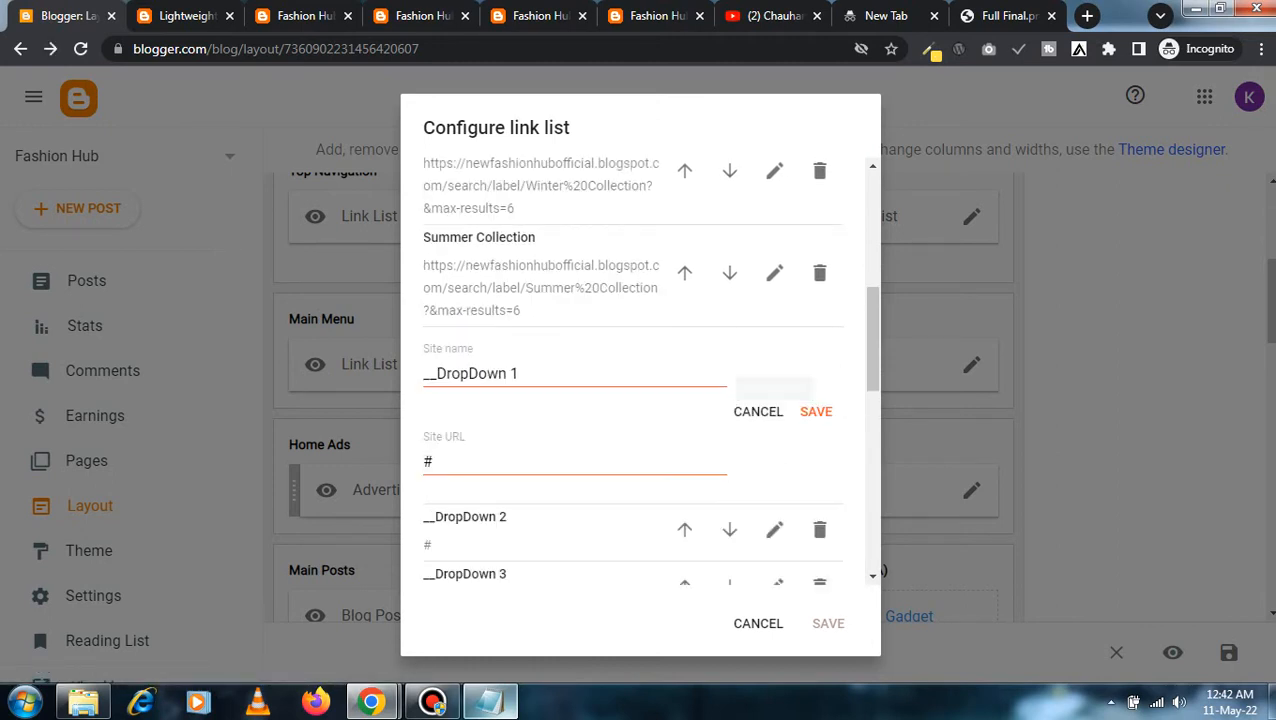
click(420, 15)
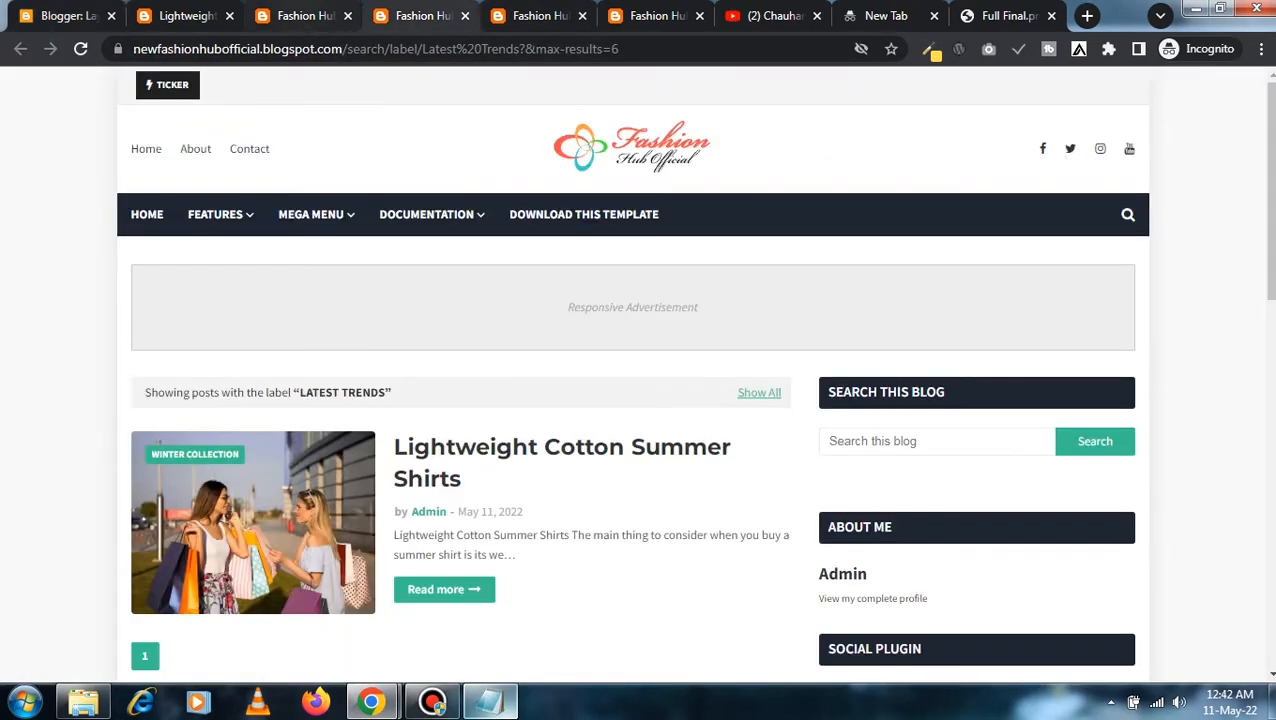
click(302, 15)
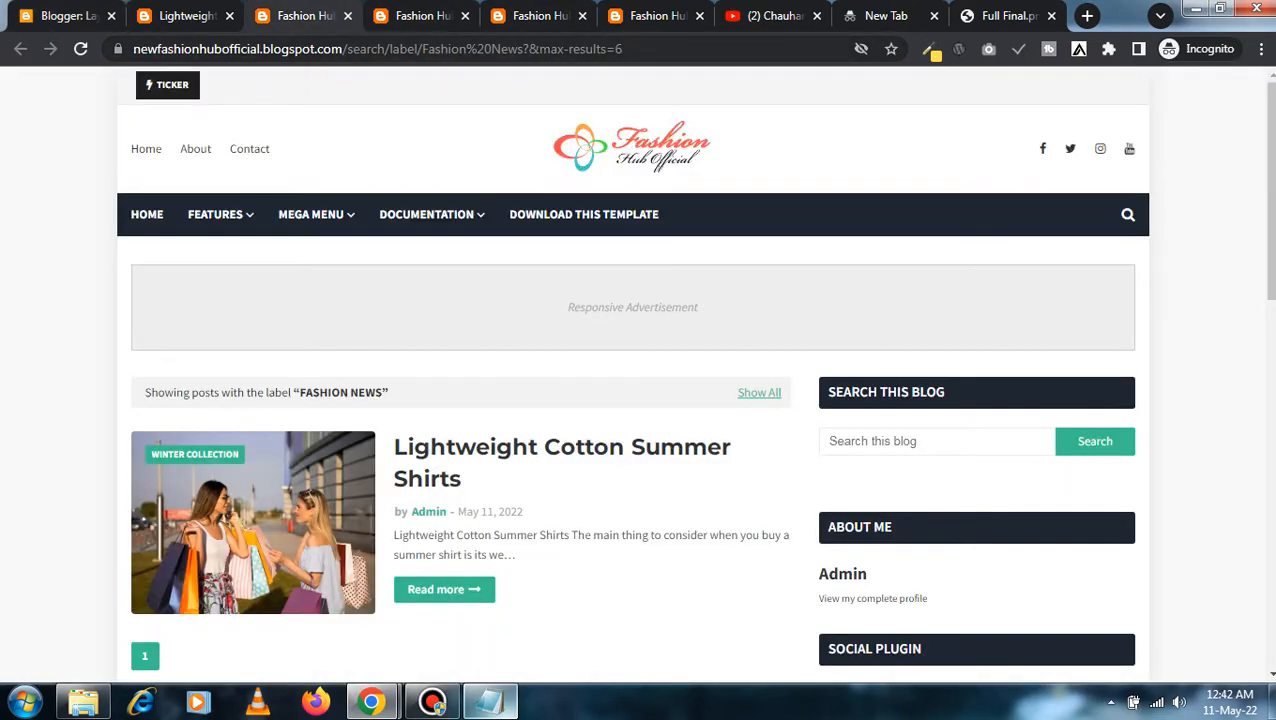
key(ctrl+l)
key(ctrl+c)
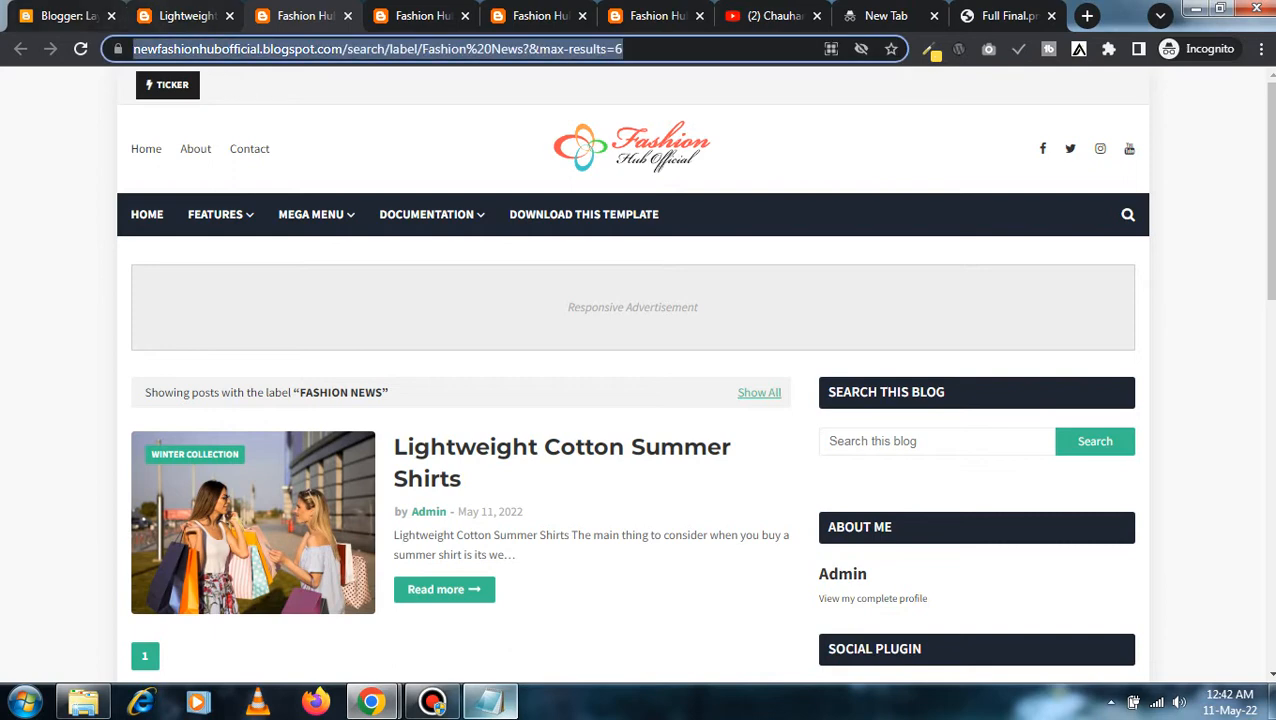
click(68, 15)
double_click(570, 461)
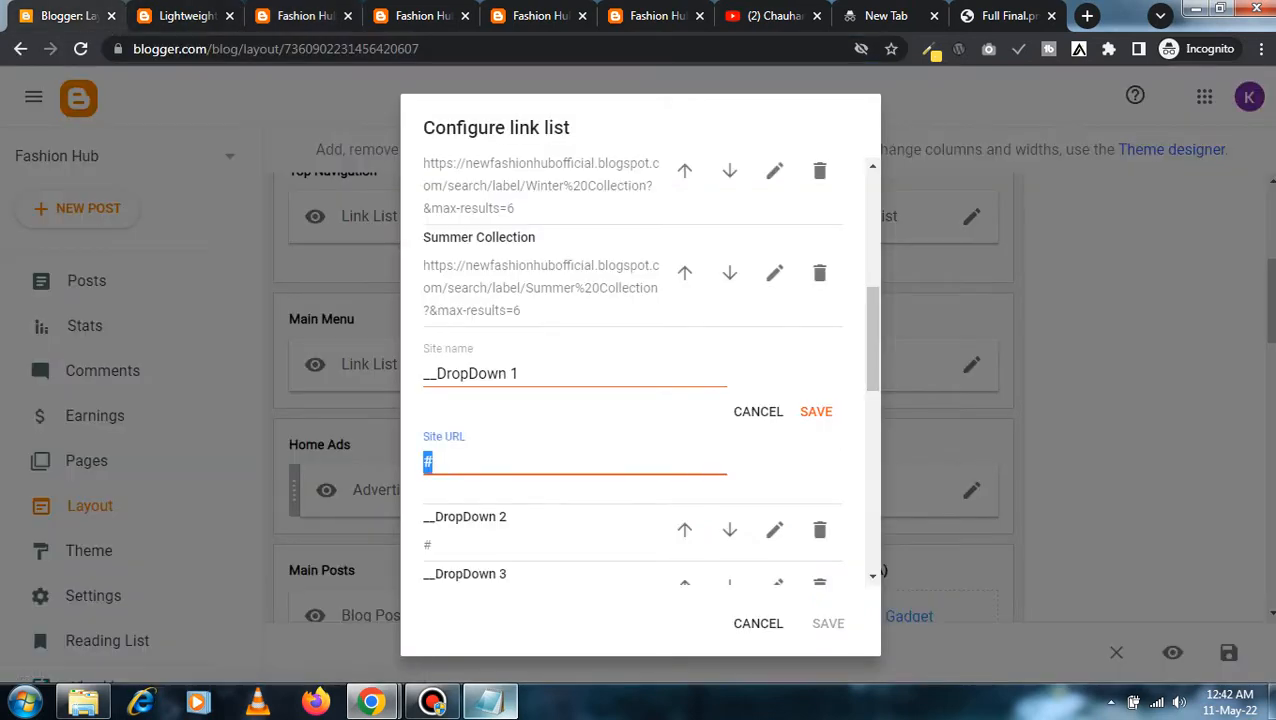
key(ctrl+v)
- Rename the __DropDown 1 item as Fashion News and save it
key(shift+Tab)
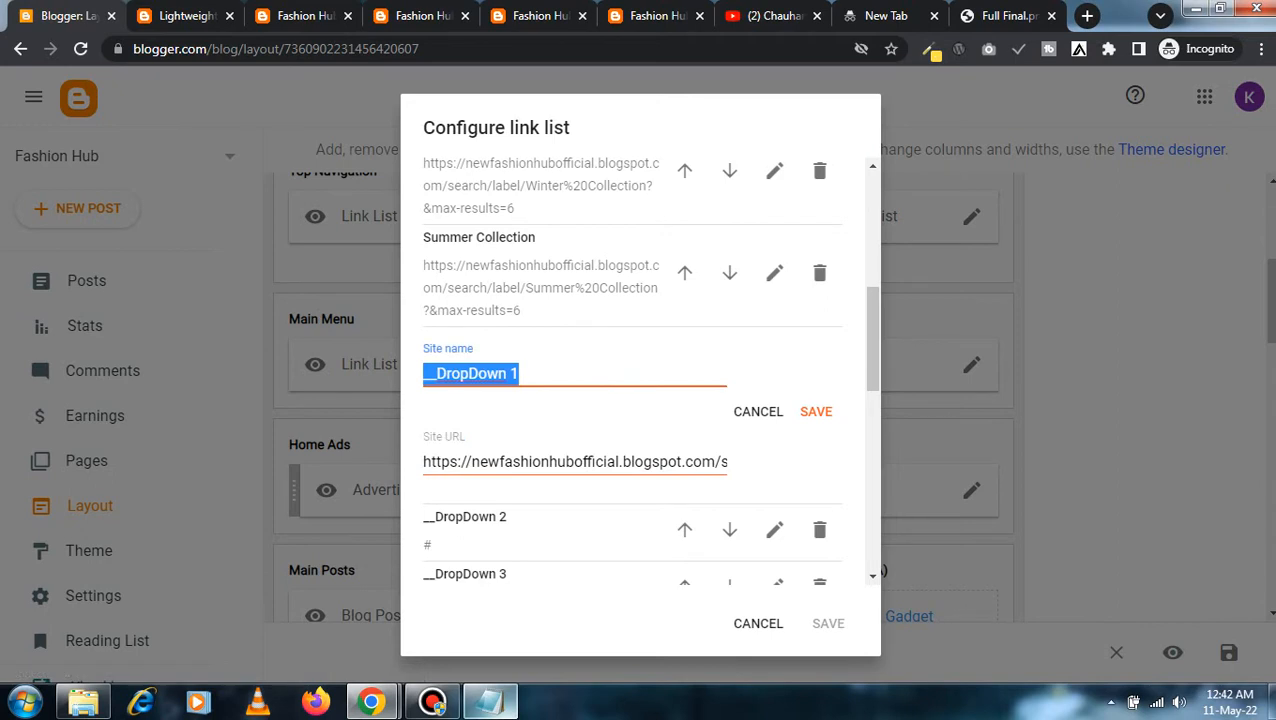
text(fashion Nwq)
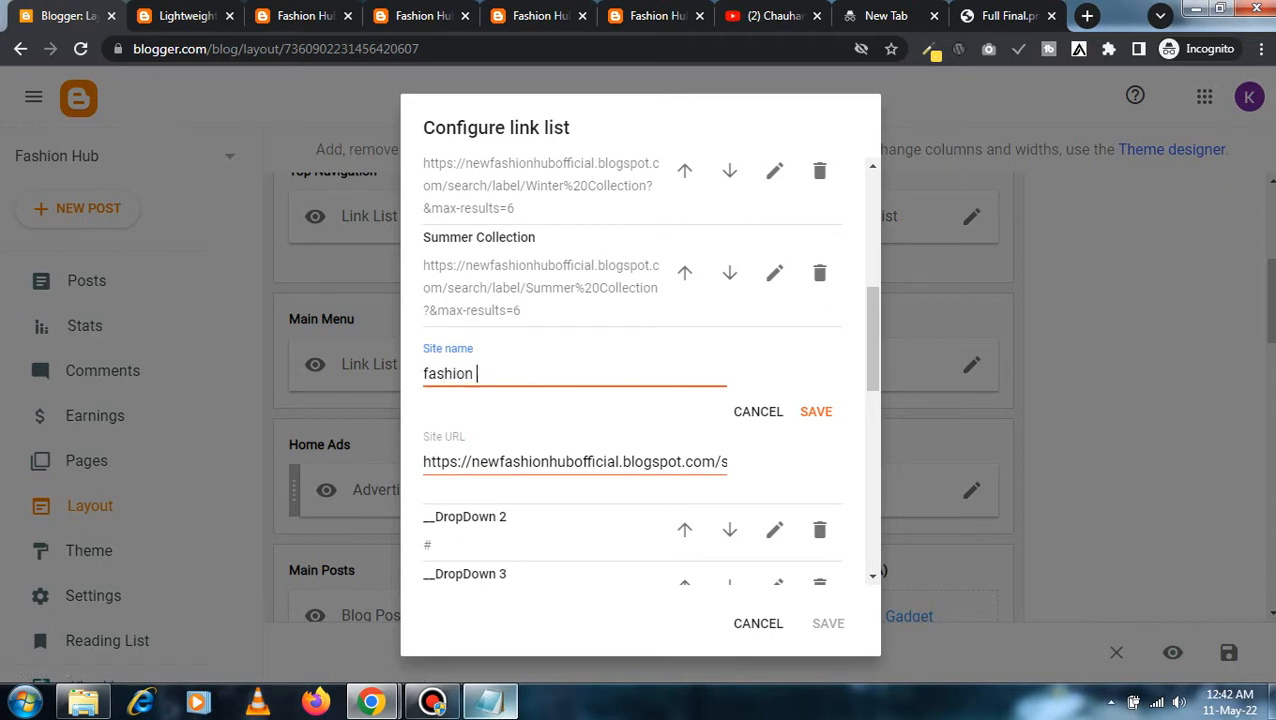
key(BackSpace)
key(BackSpace)
text(ewa)
key(BackSpace)
text(s)
key(Left)
key(Left)
key(Left)
key(Left)
key(Left)
key(Left)
key(Left)
key(Left)
key(Left)
key(Left)
key(Left)
key(shift+Right)
text(F)
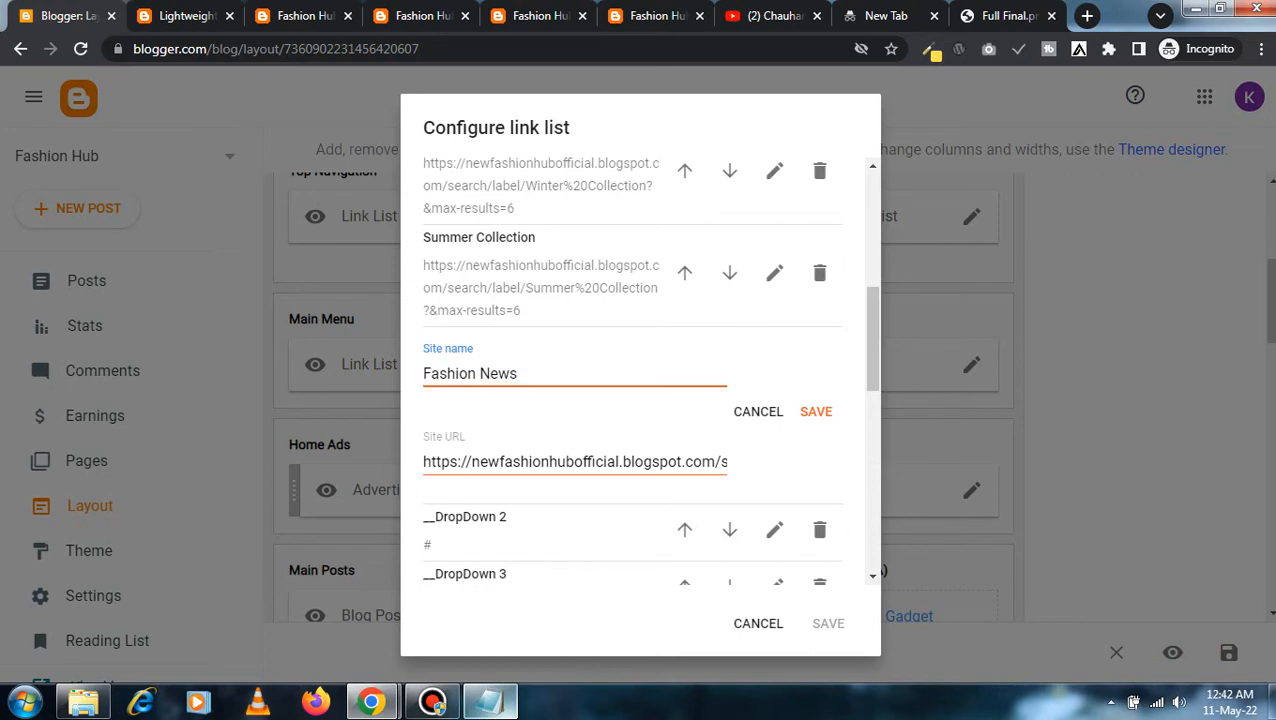
key(Return)
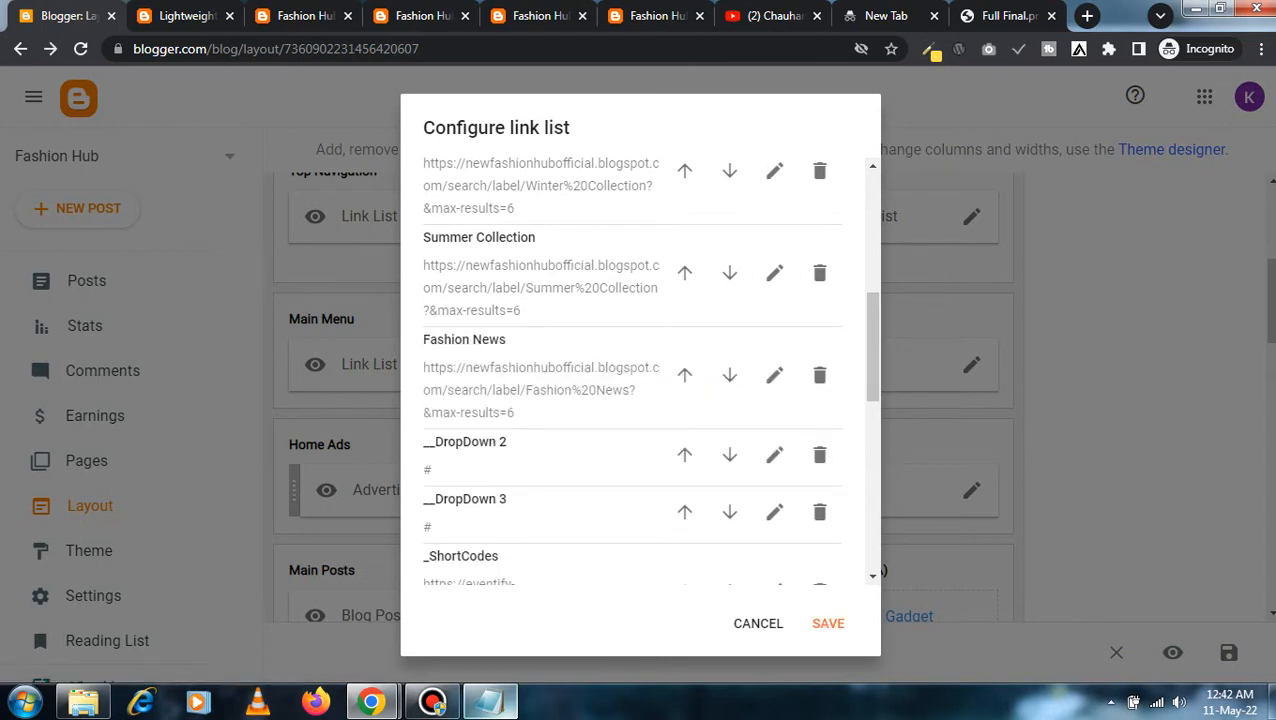
- Set the site URL of the __DropDown 2 item to the address of the Latest Trends label page
scroll(800, 380, down, 1)
click(774, 361)
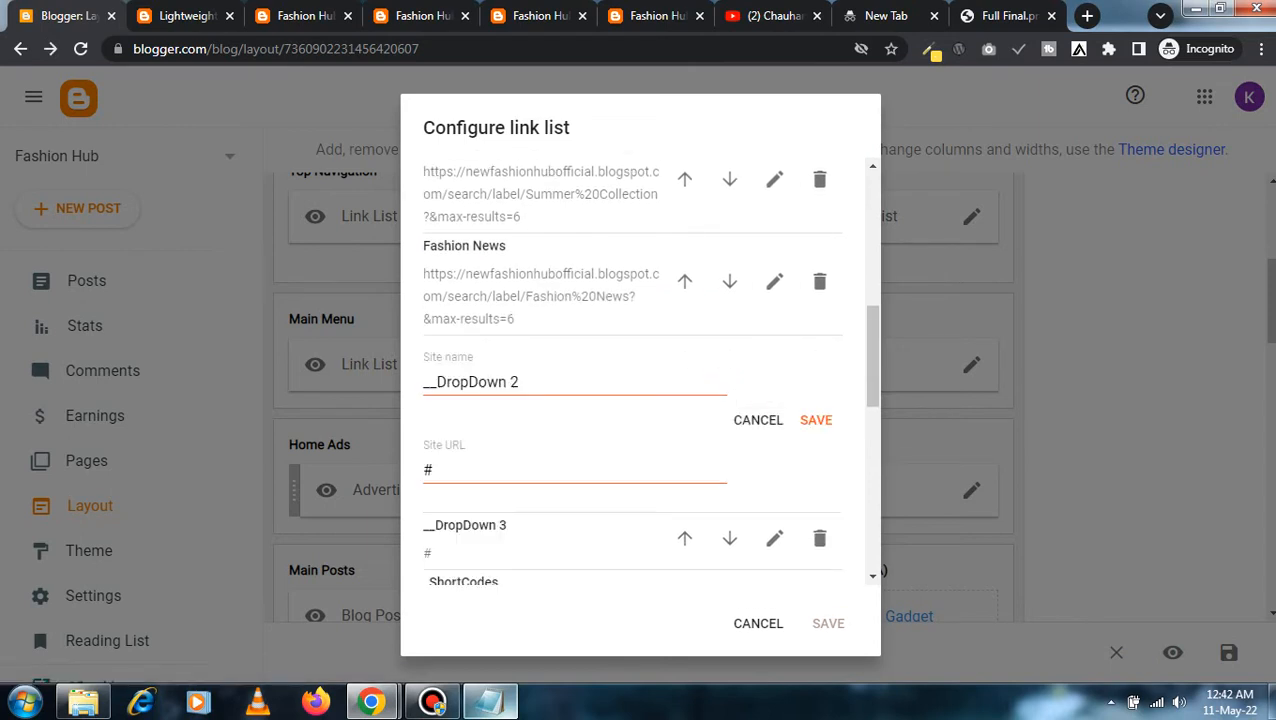
click(408, 15)
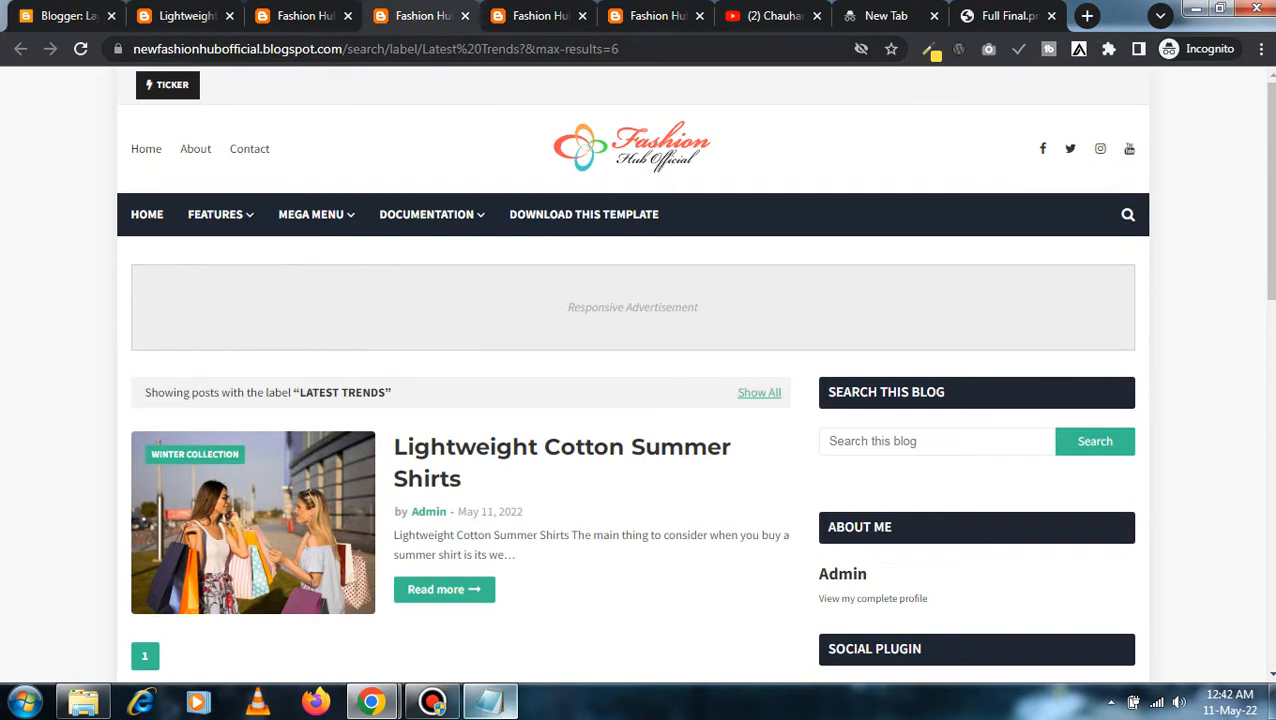
key(ctrl+l)
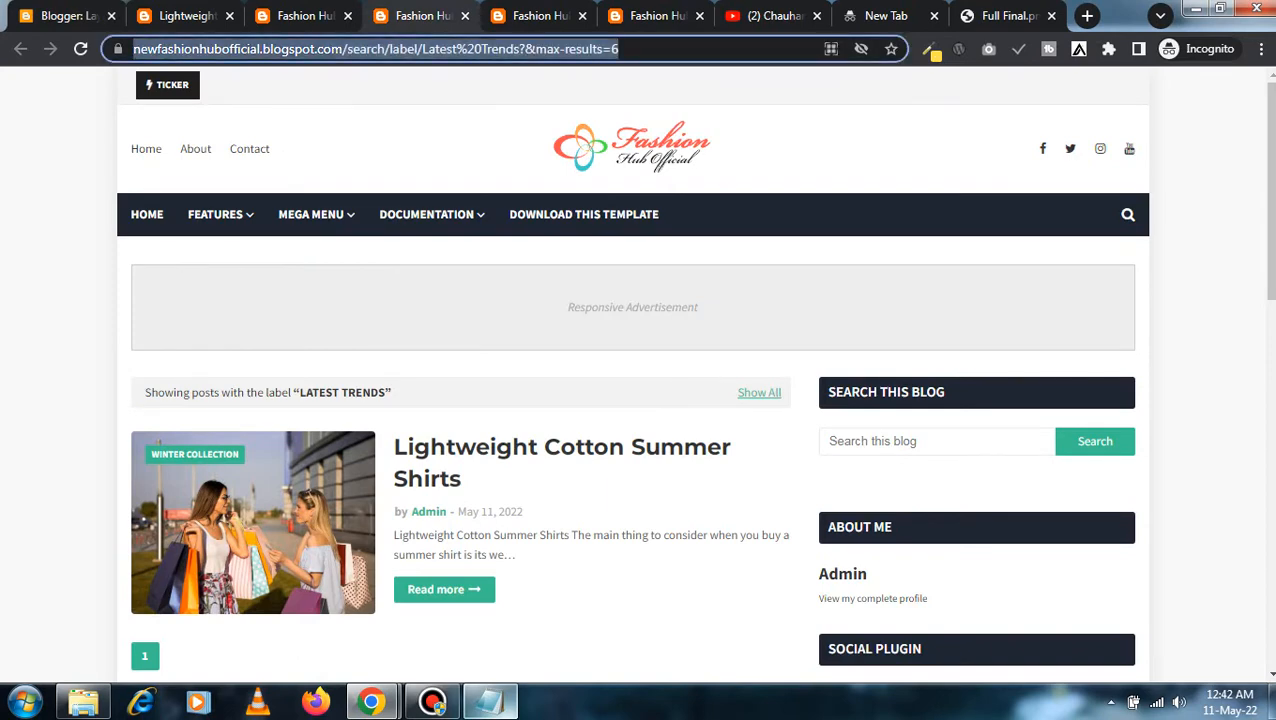
key(ctrl+shift+Tab)
key(ctrl+shift+Tab)
key(ctrl+shift+Tab)
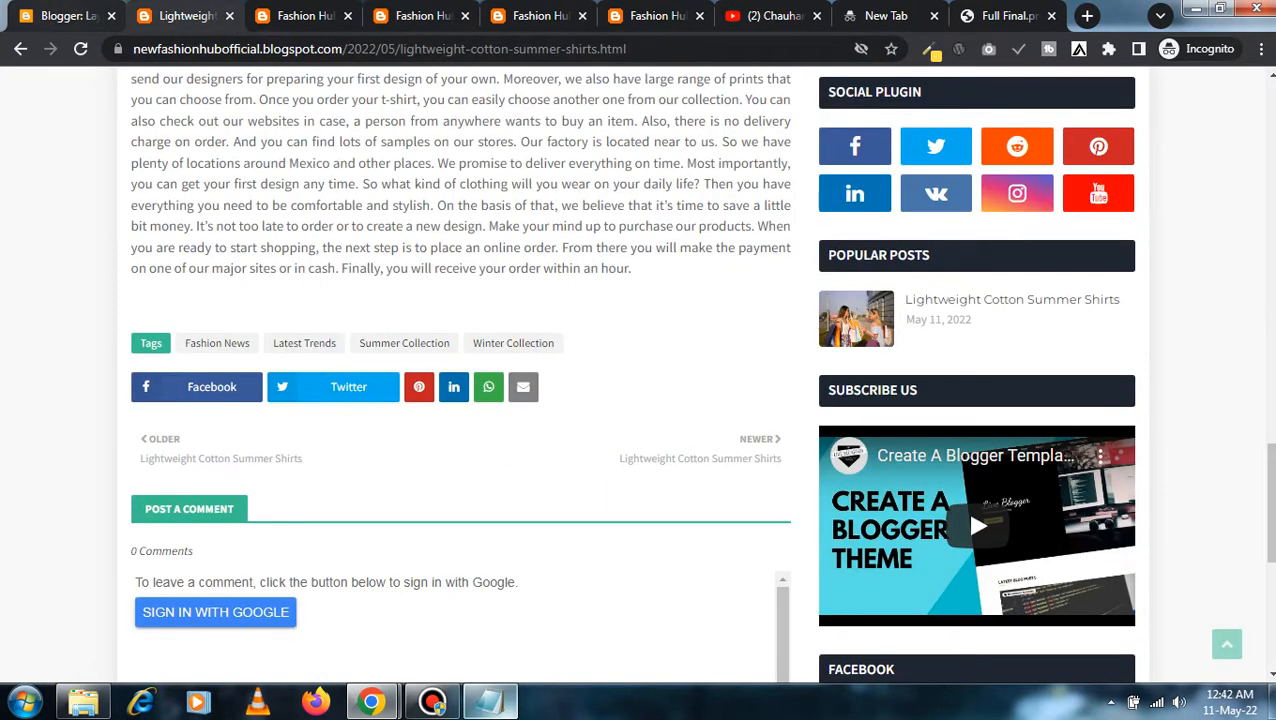
key(ctrl+a)
key(ctrl+v)
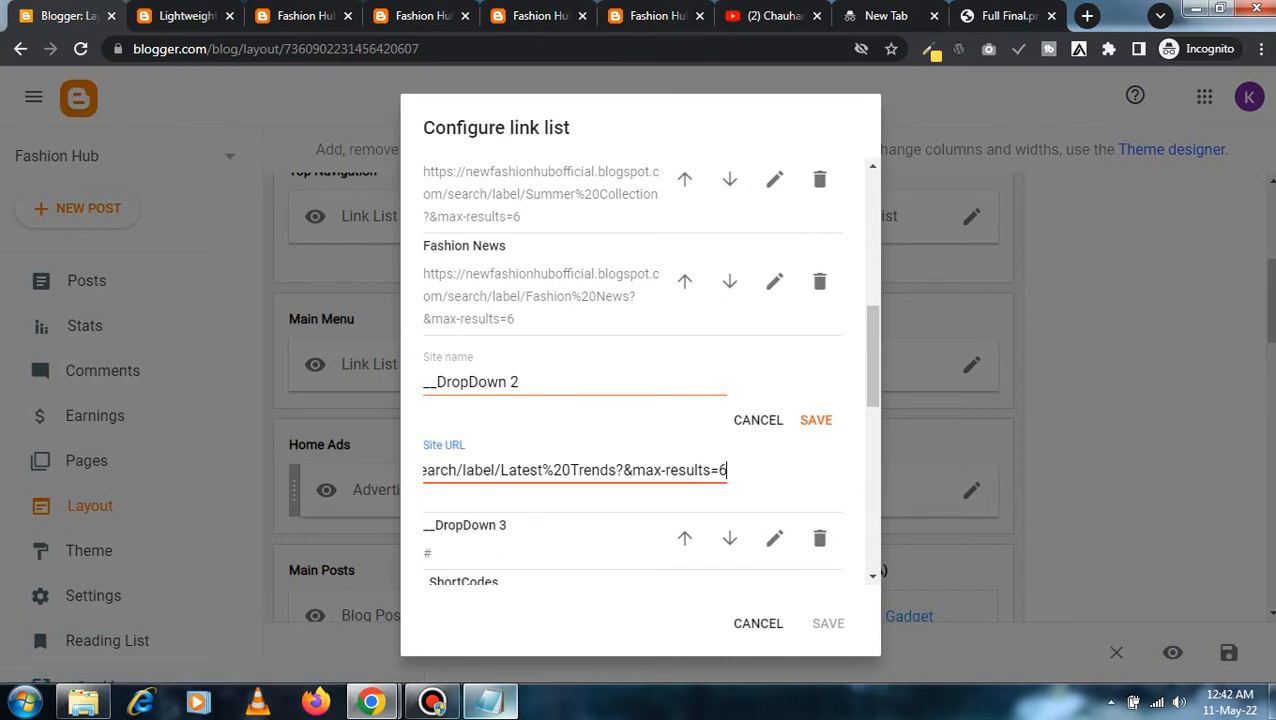
- Rename the __DropDown 2 item as Latest Trend and save it
key(shift+Tab)
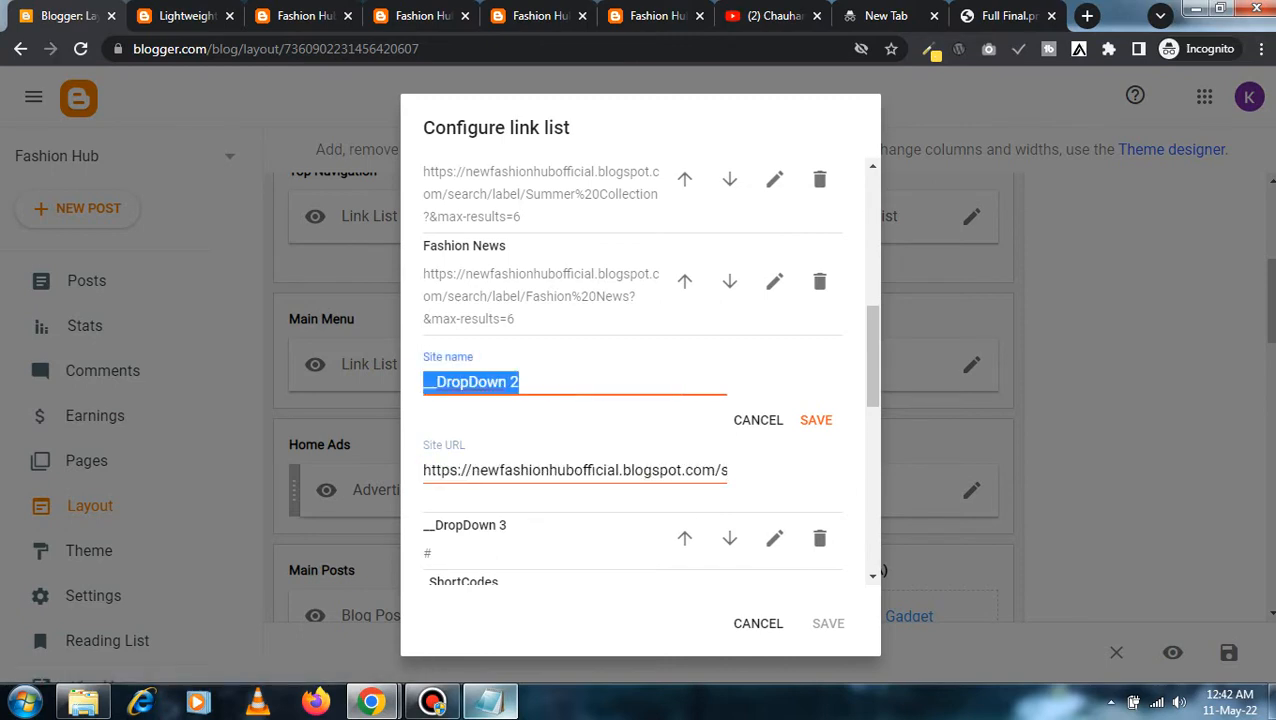
text(Latest T)
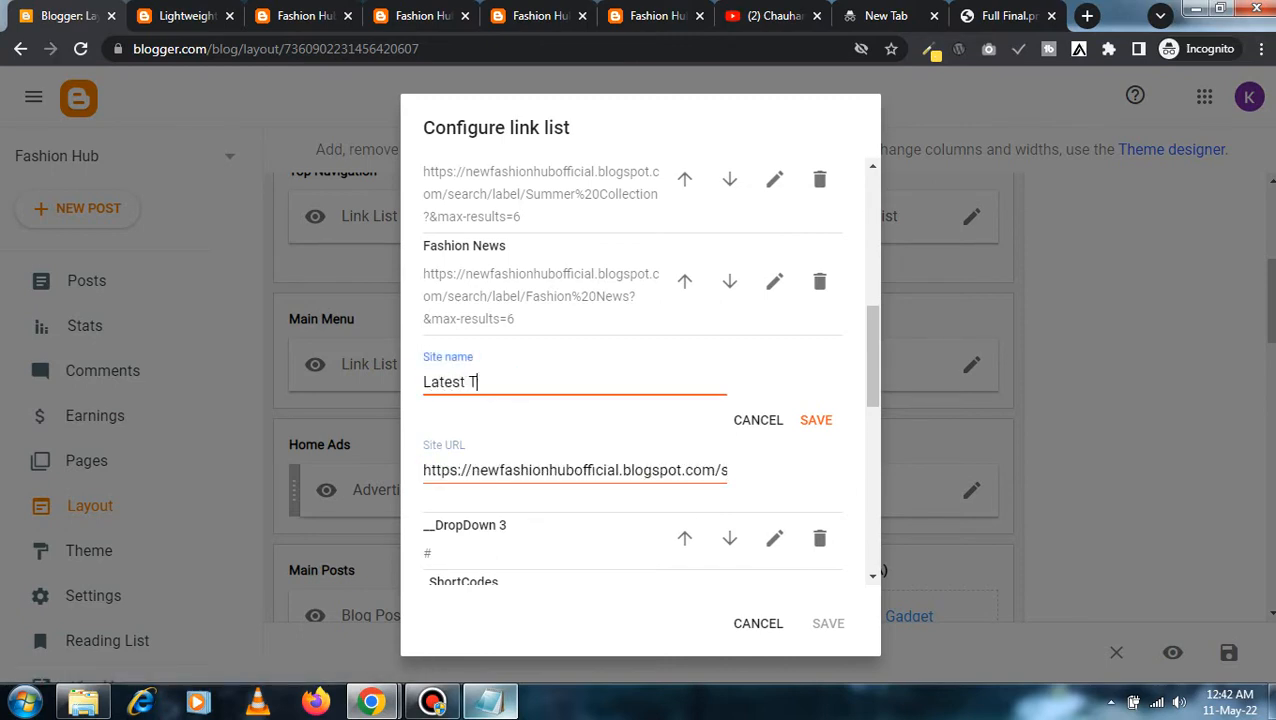
text(rend)
key(Return)
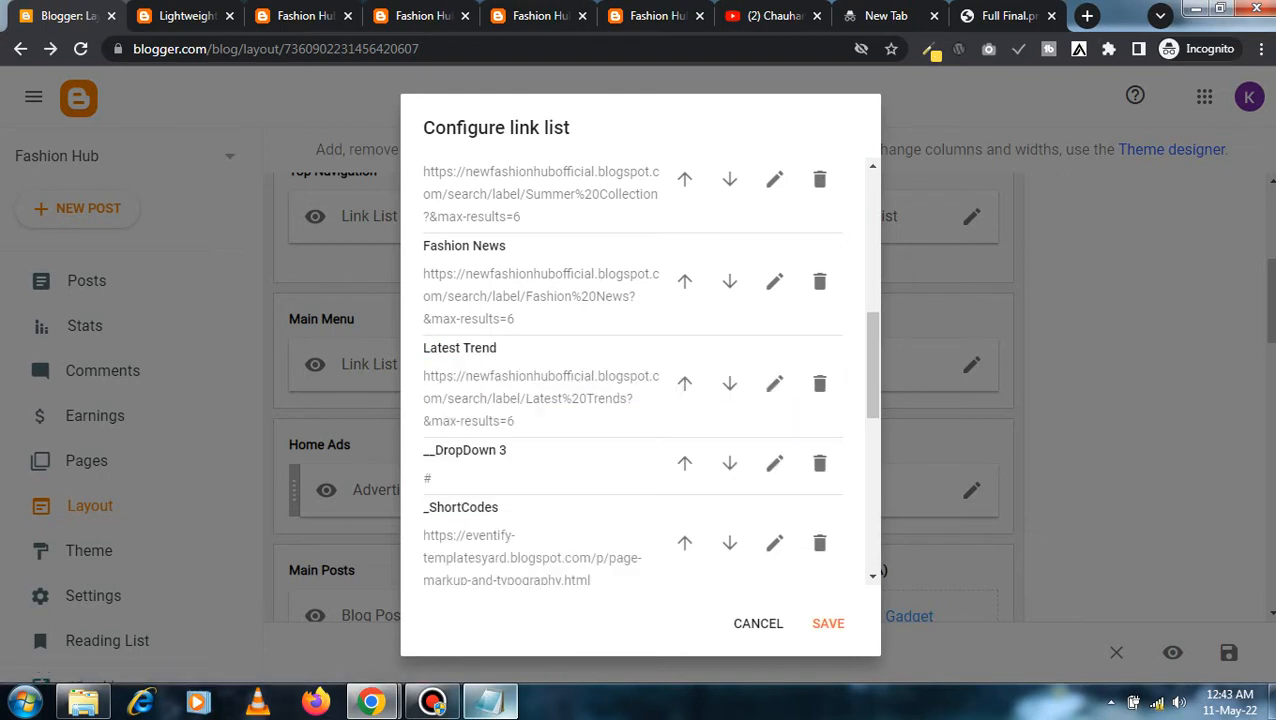
- Delete the remaining default items from __DropDown 3 through Download This Template in the Main Menu link list, and save the list
scroll(640, 370, down, 1)
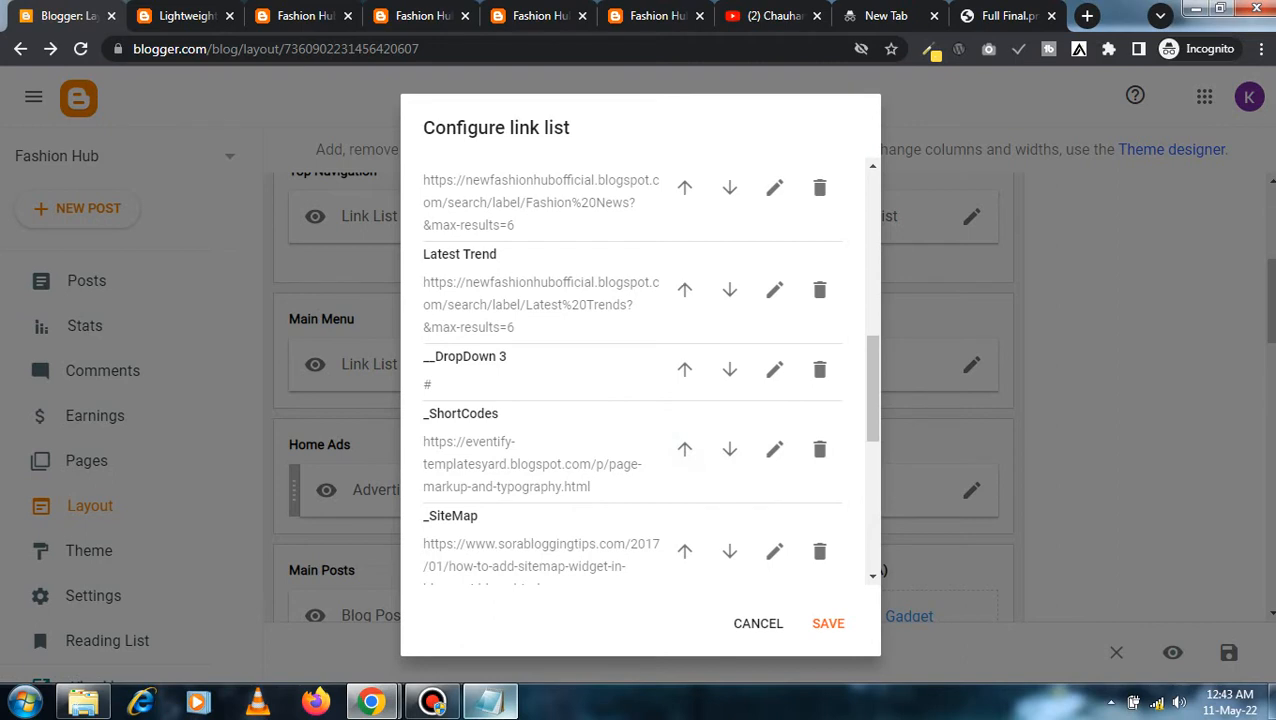
click(819, 449)
click(819, 548)
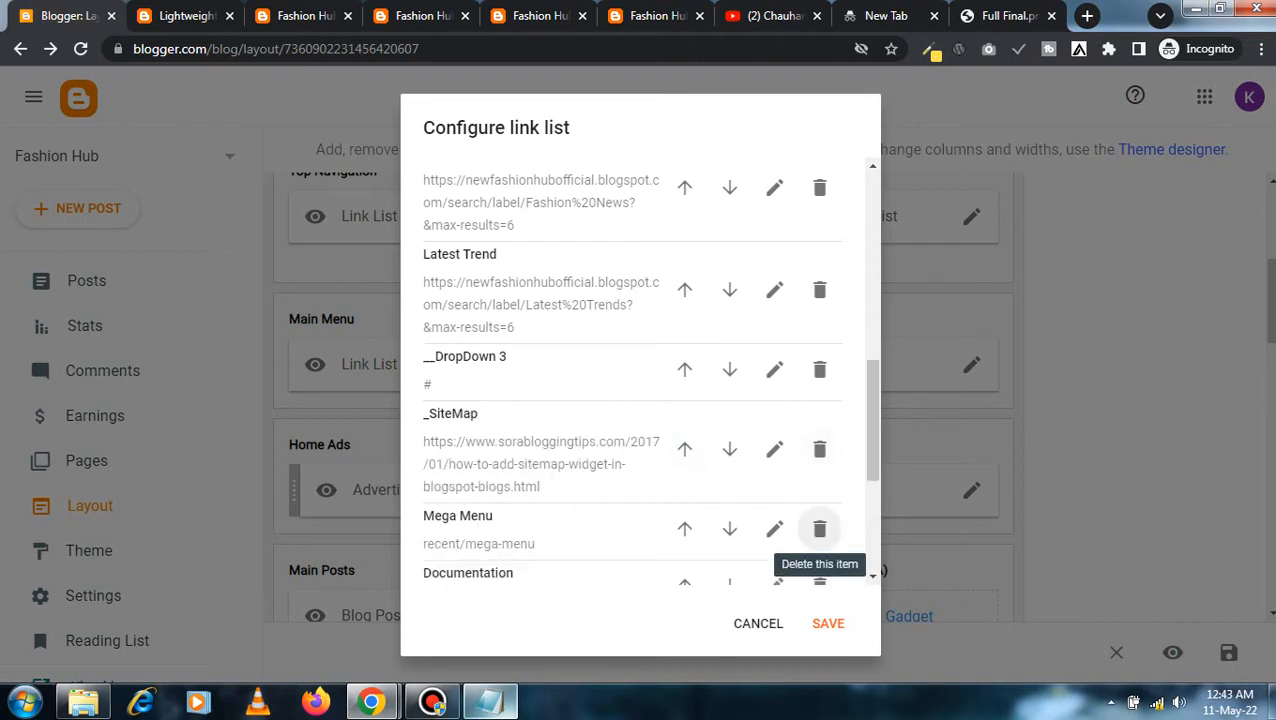
click(819, 449)
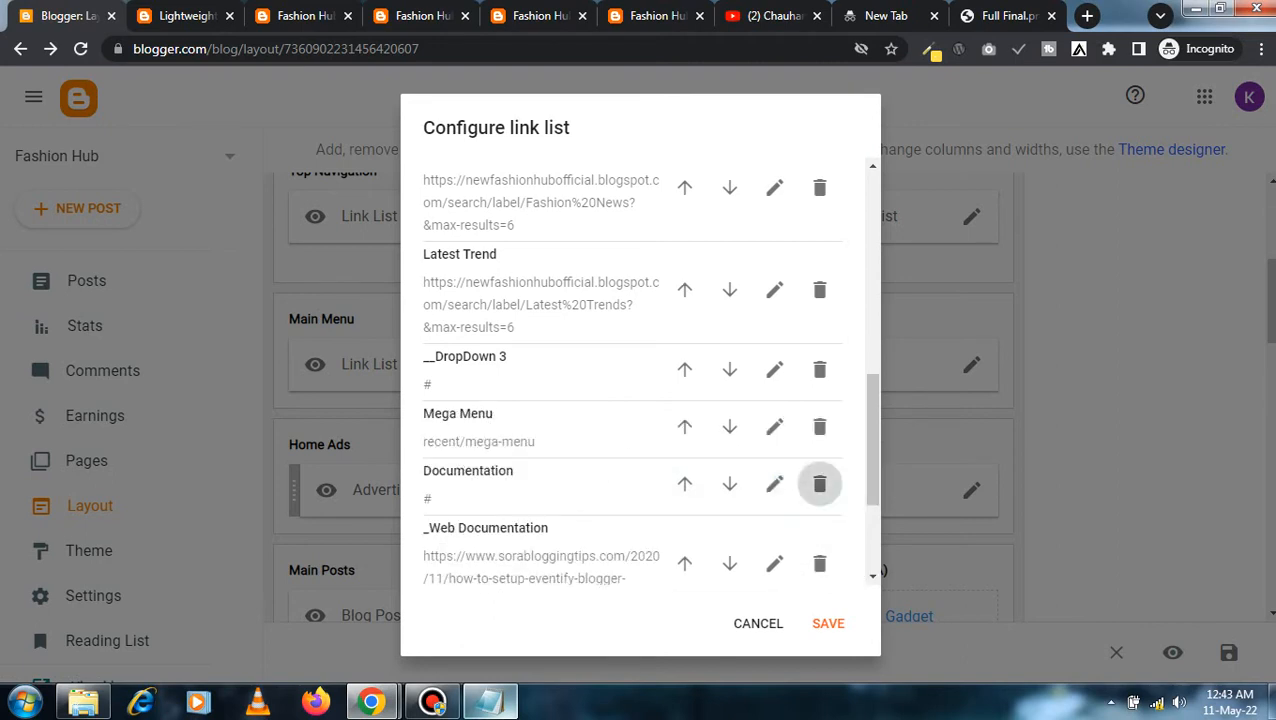
click(819, 484)
click(819, 484)
click(819, 484)
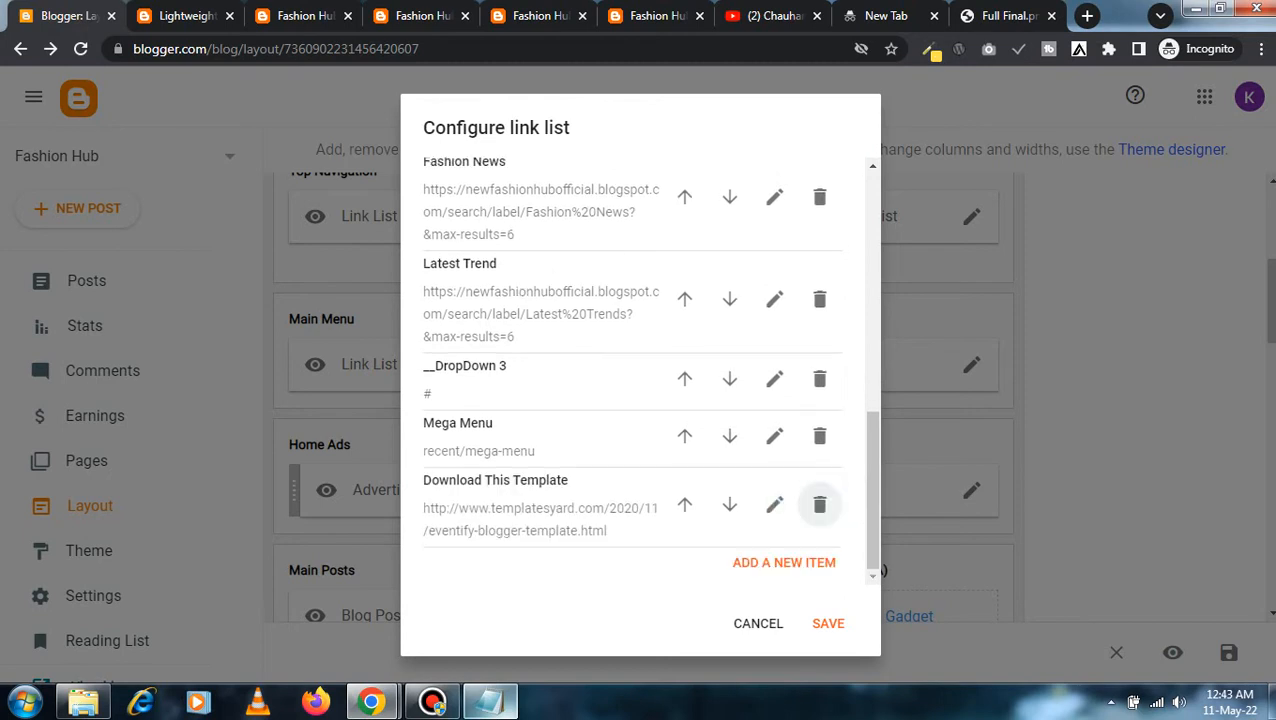
click(819, 505)
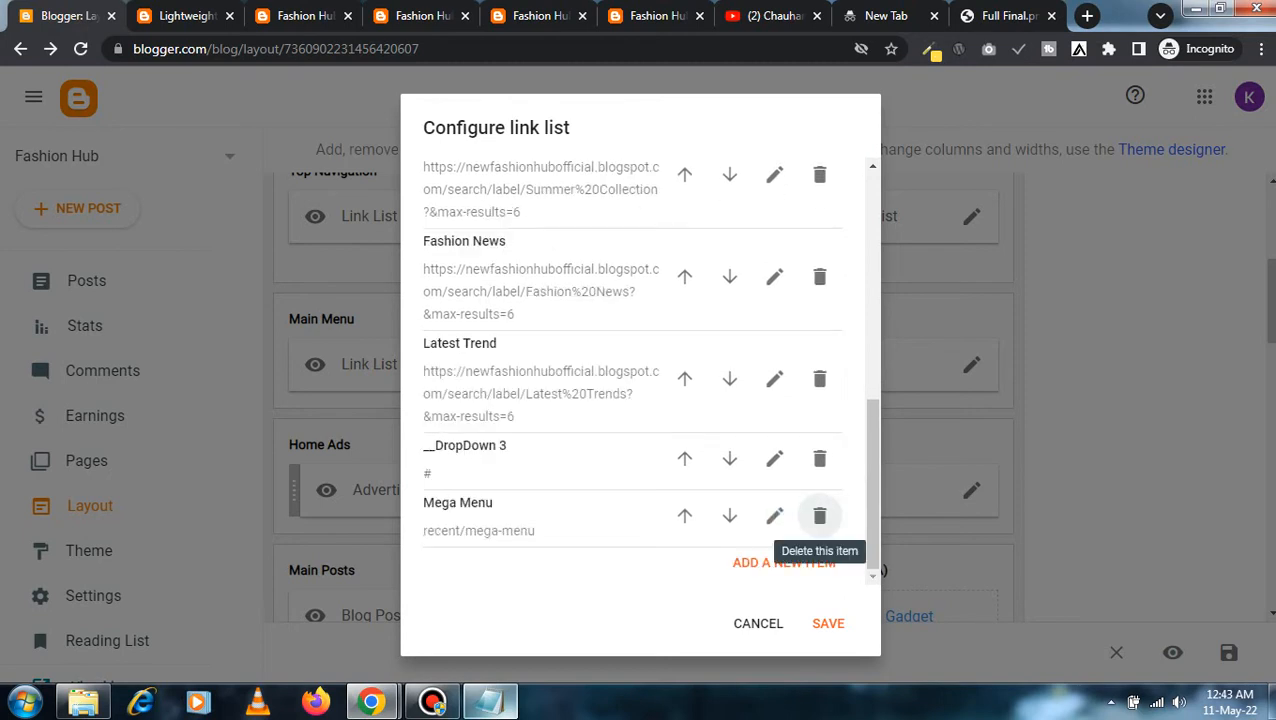
click(819, 515)
click(819, 515)
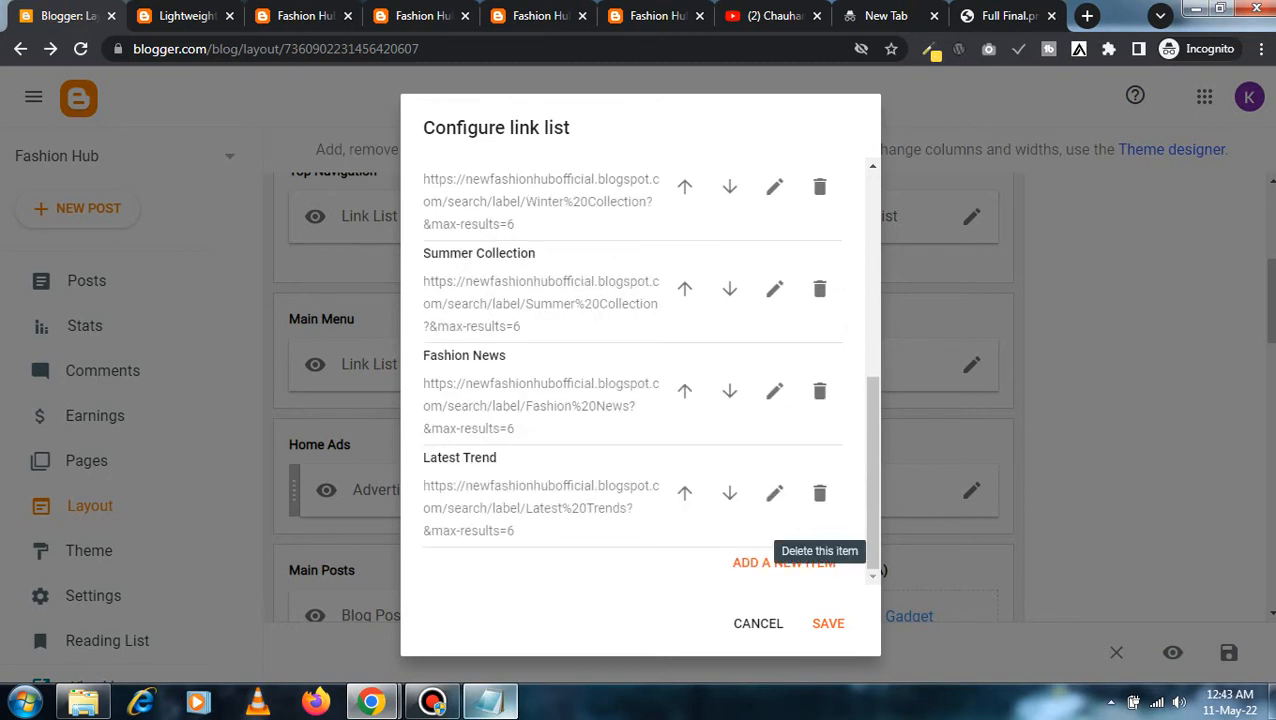
click(828, 623)
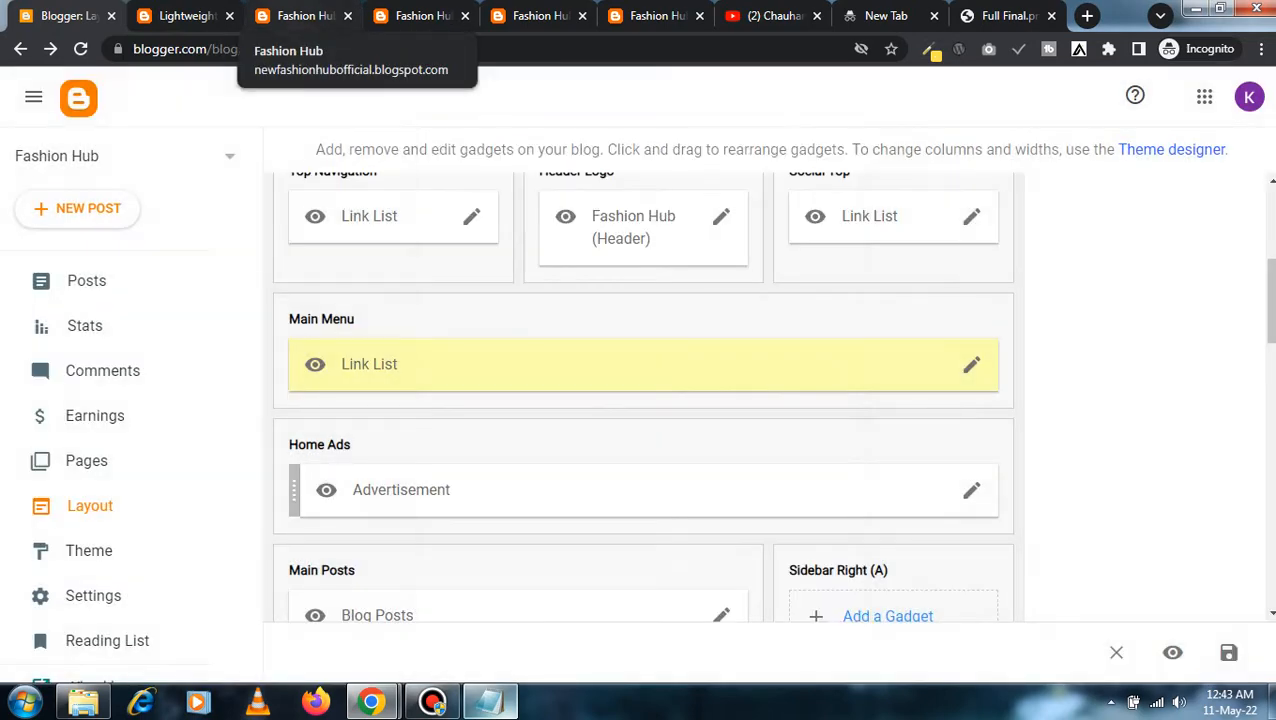
- Close two duplicate blog tabs and load the live homepage at newfashionhubofficial.blogspot.com to check the updated main menu
click(300, 16)
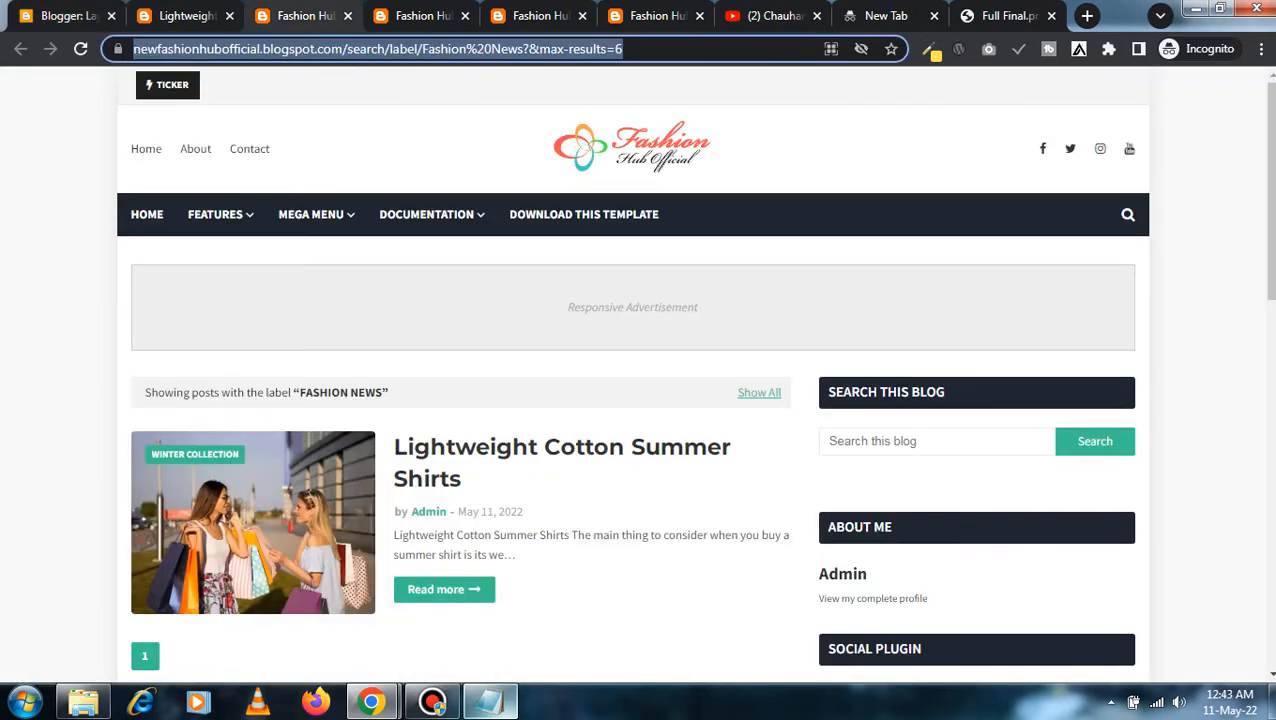
key(Return)
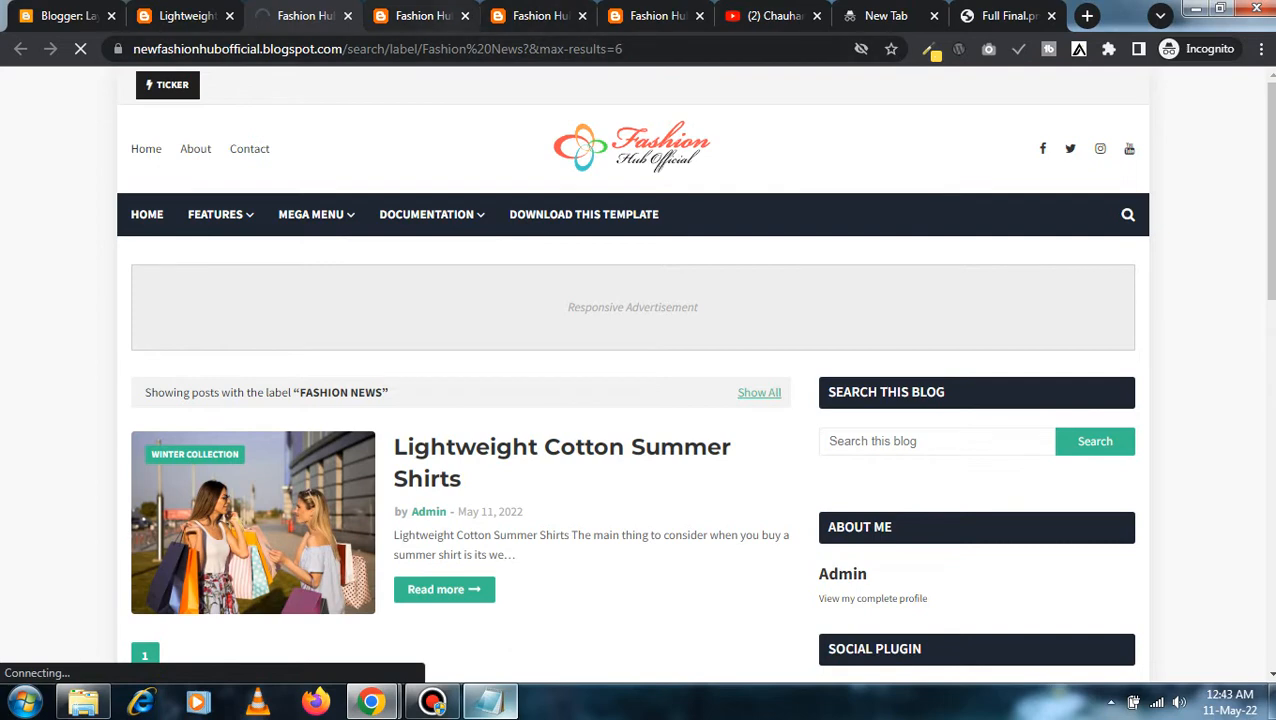
click(464, 16)
click(464, 16)
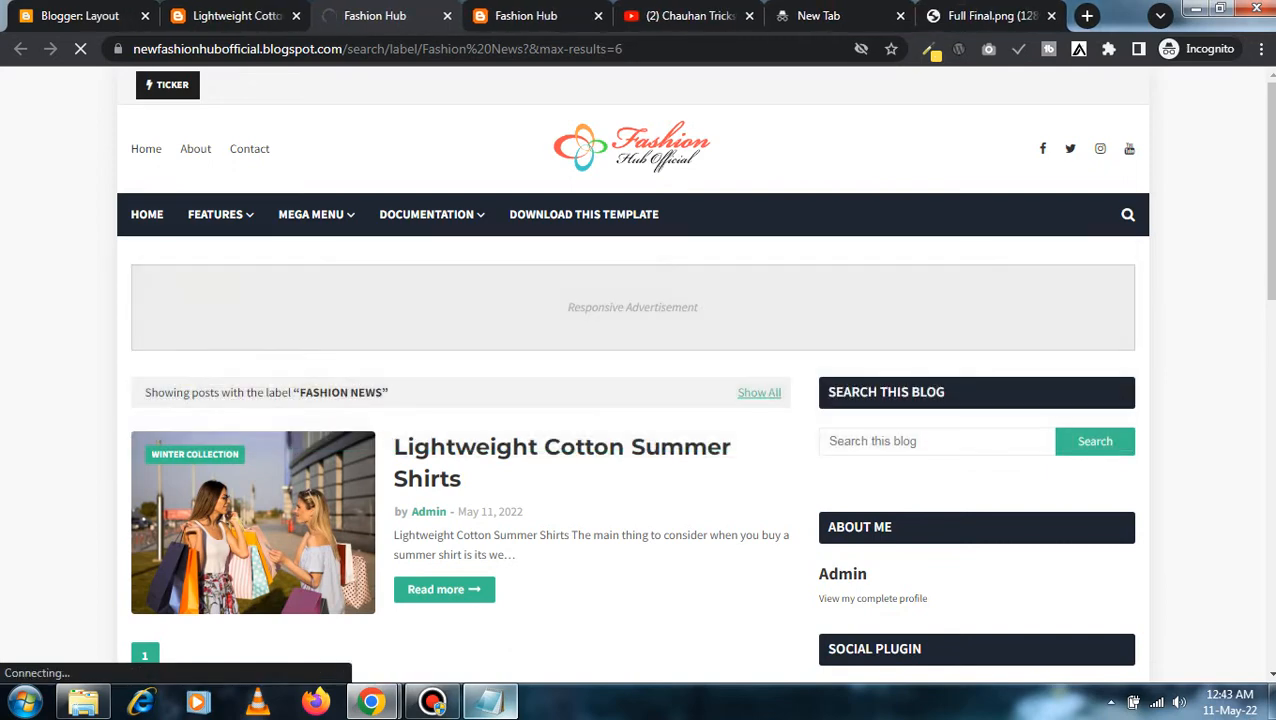
click(1156, 702)
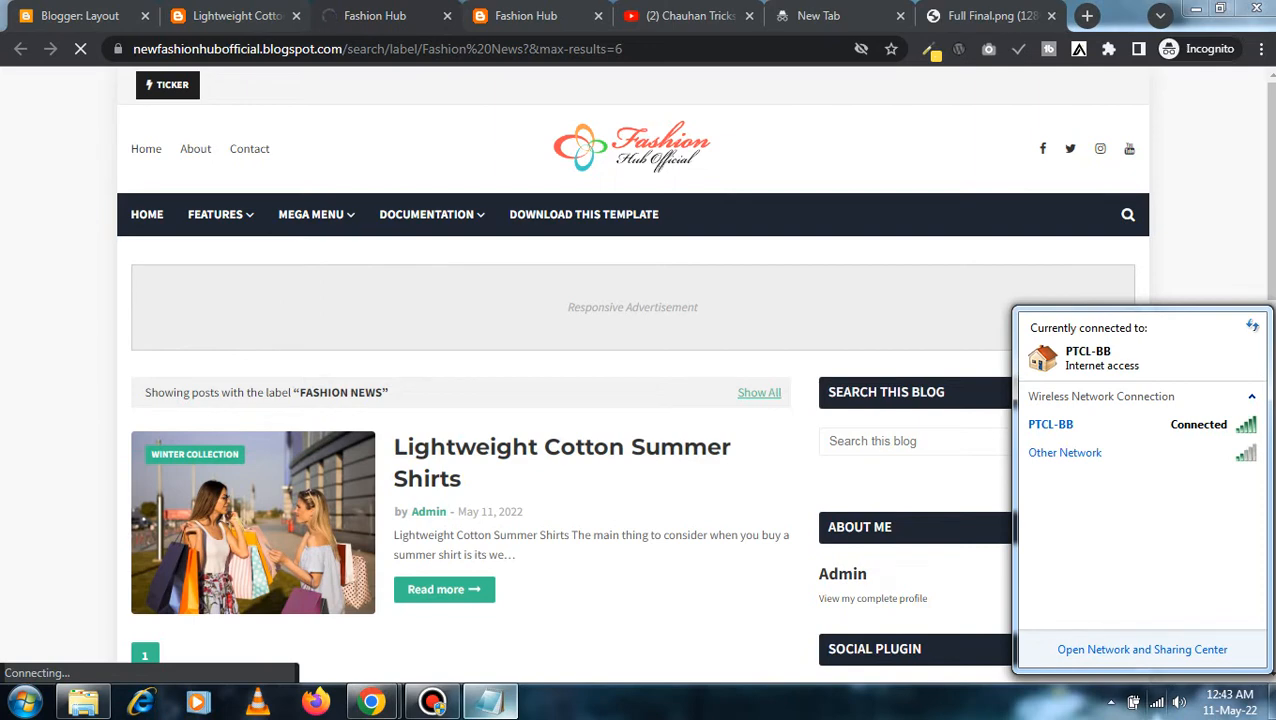
click(1156, 702)
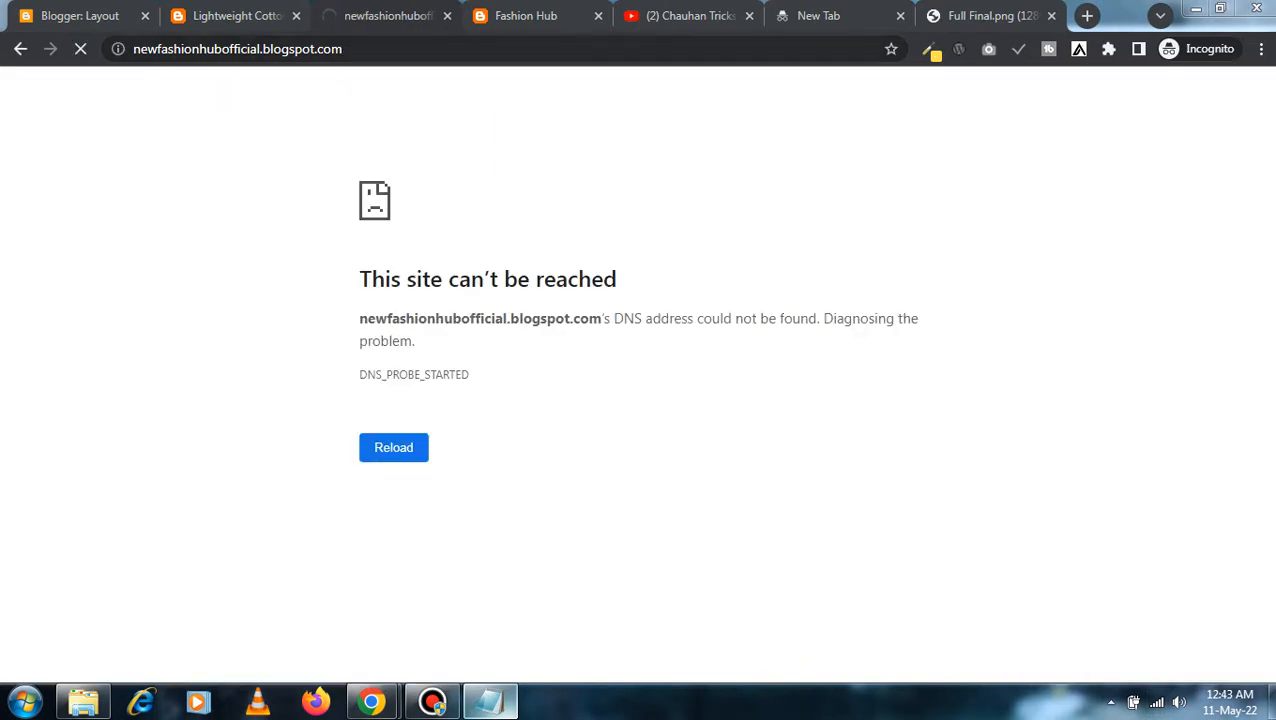
click(238, 49)
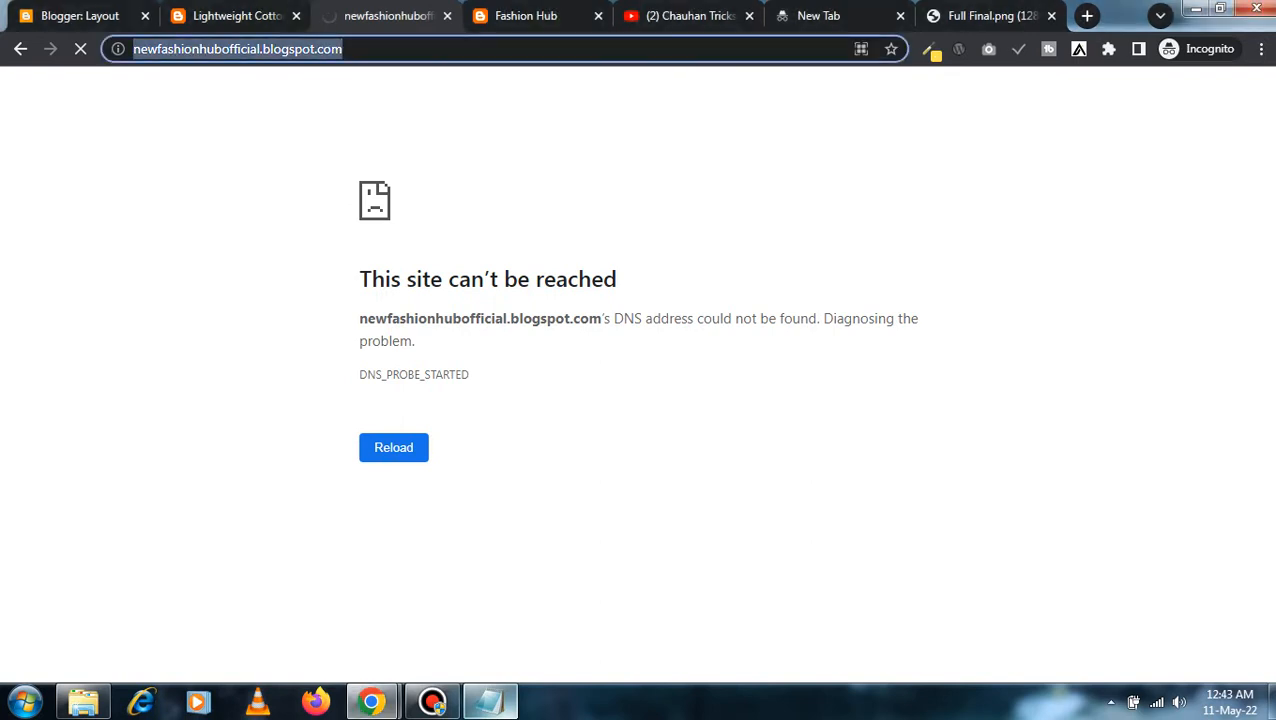
key(Return)
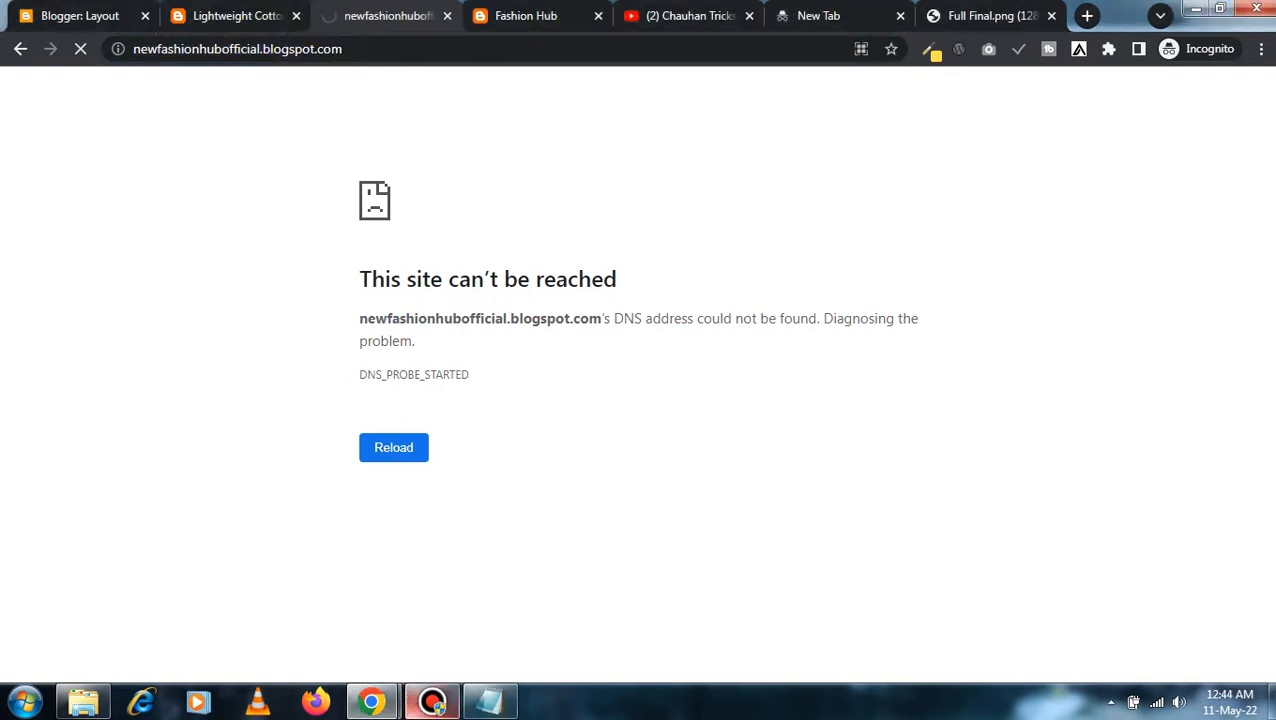
click(432, 701)
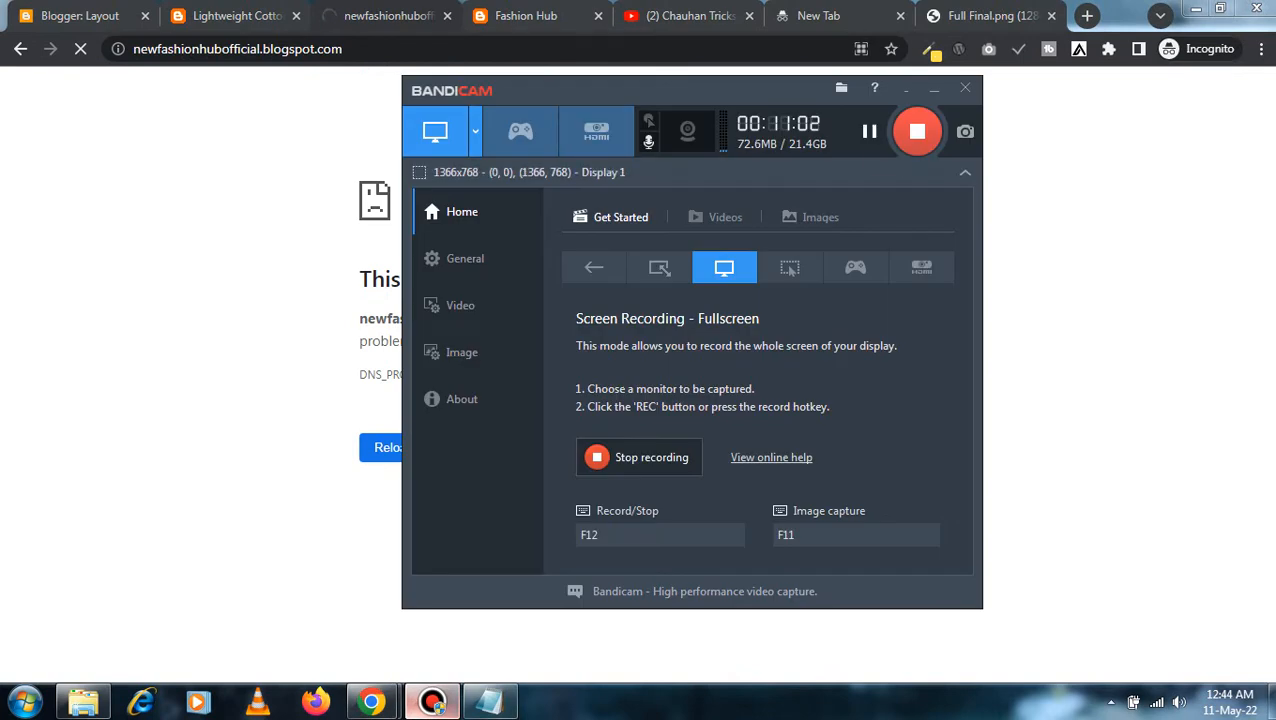
click(869, 131)
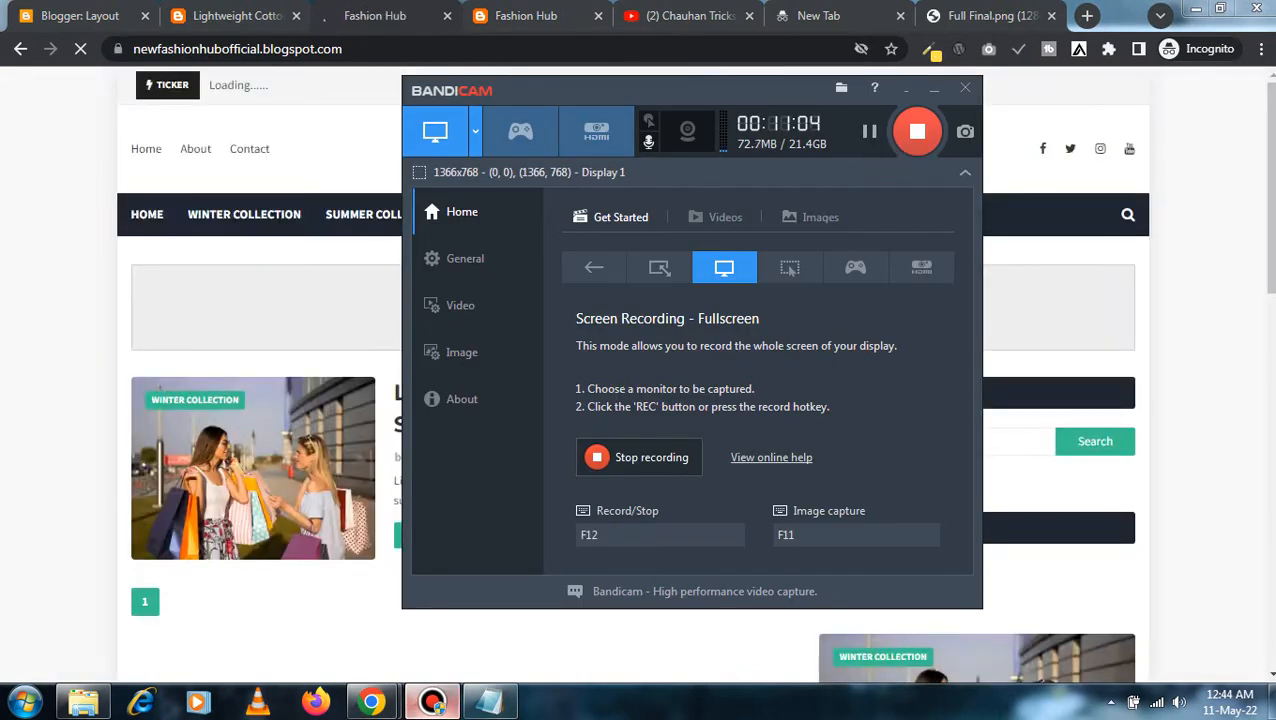
click(934, 89)
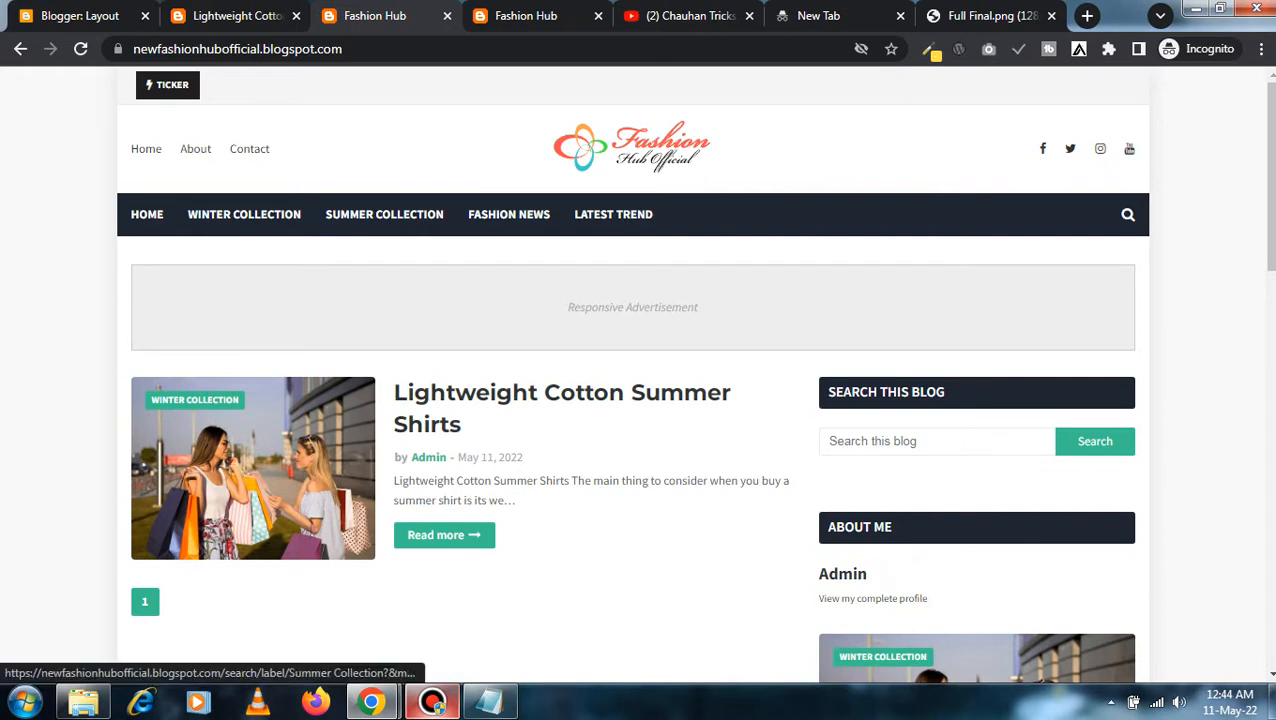
- Test the collection label links in the live blog's main menu and return to the homepage
click(244, 215)
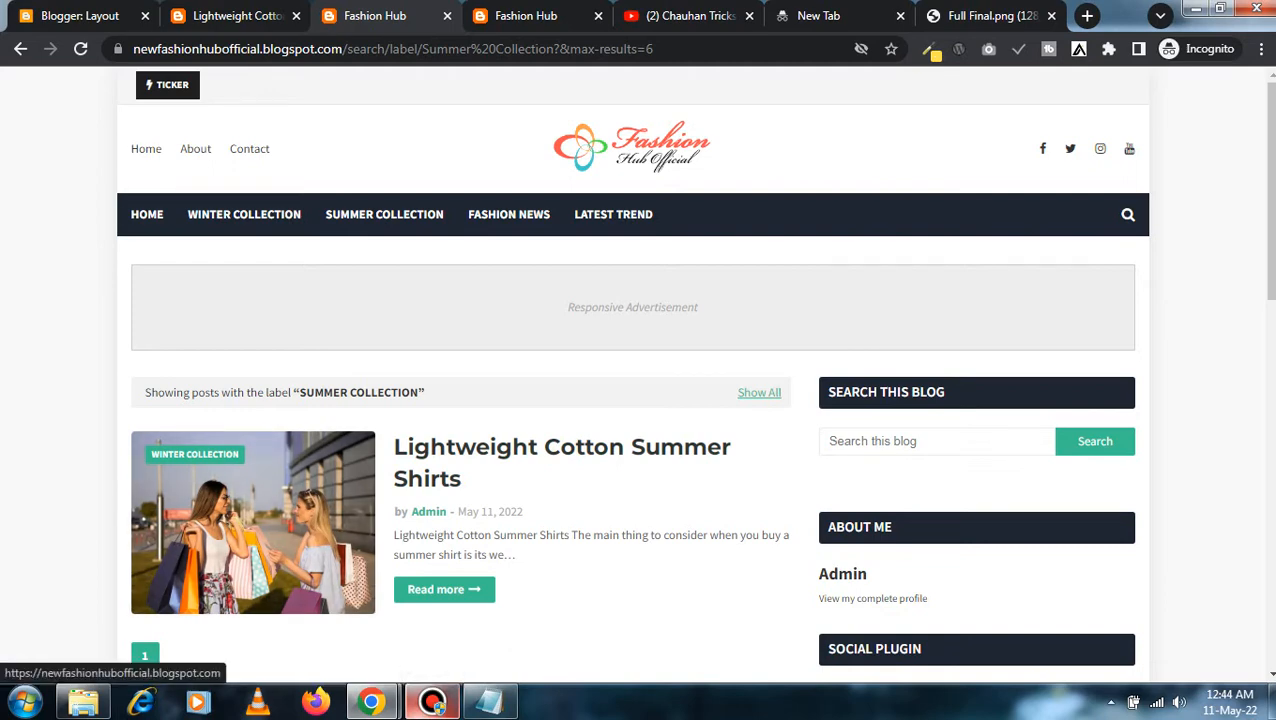
click(632, 148)
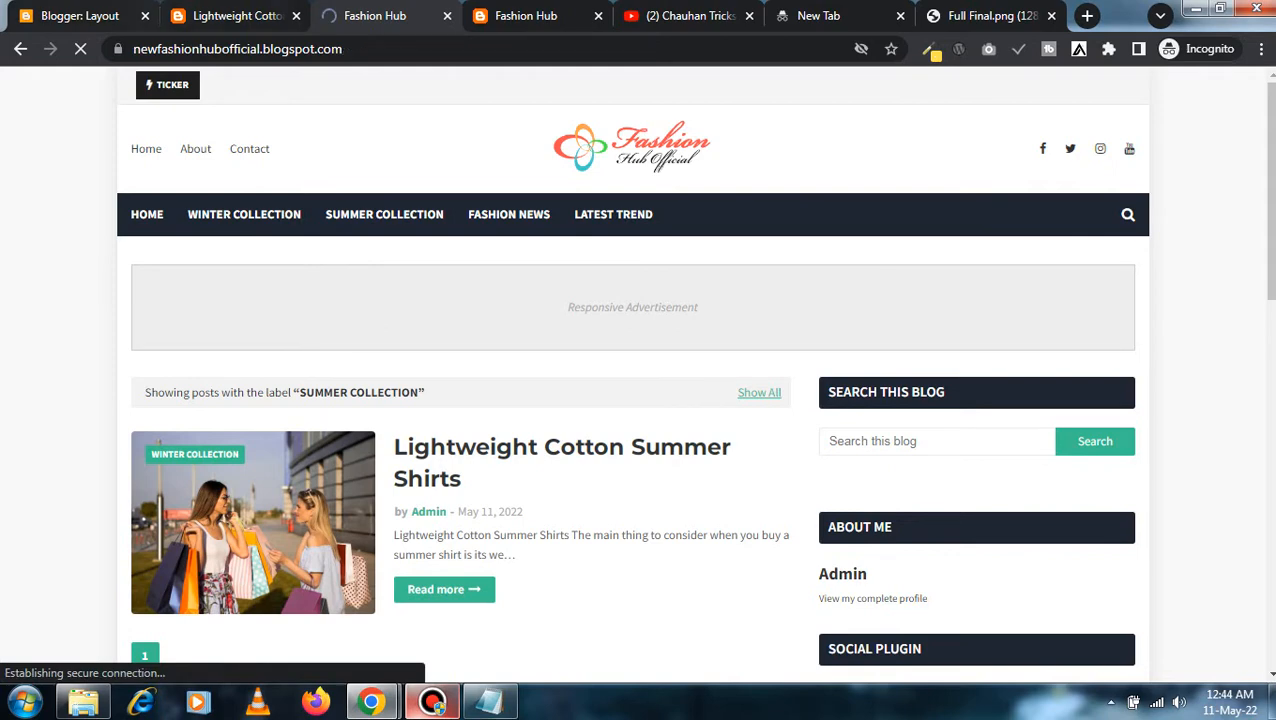
- Turn off Show this widget for the Advertisement gadget in the Home Ads section of the layout and save it
click(81, 16)
scroll(643, 400, down, 2)
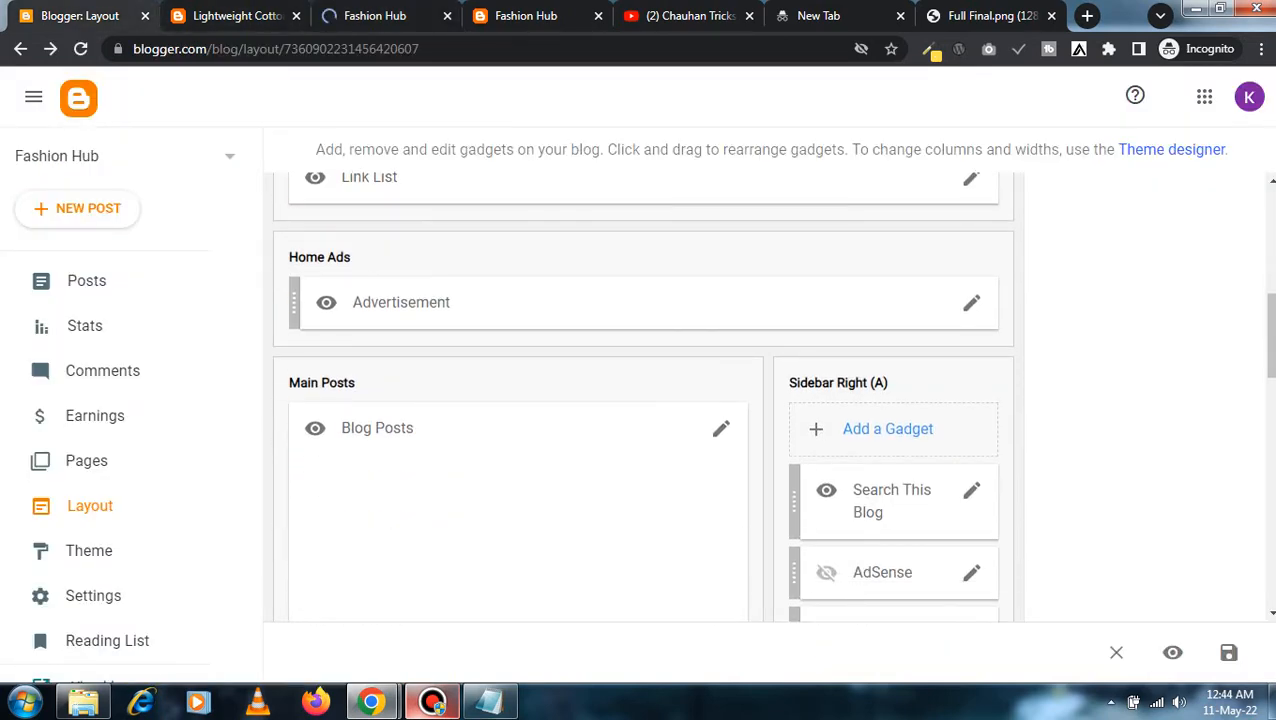
scroll(643, 400, up, 1)
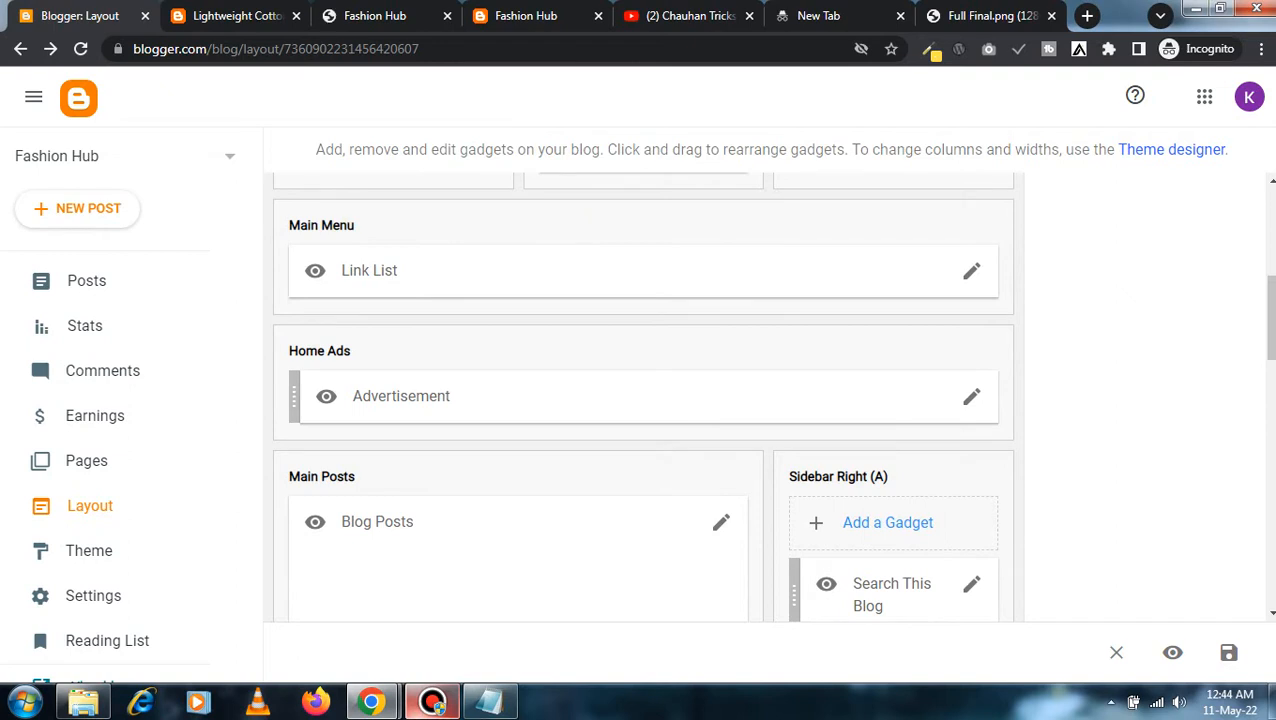
scroll(643, 400, down, 1)
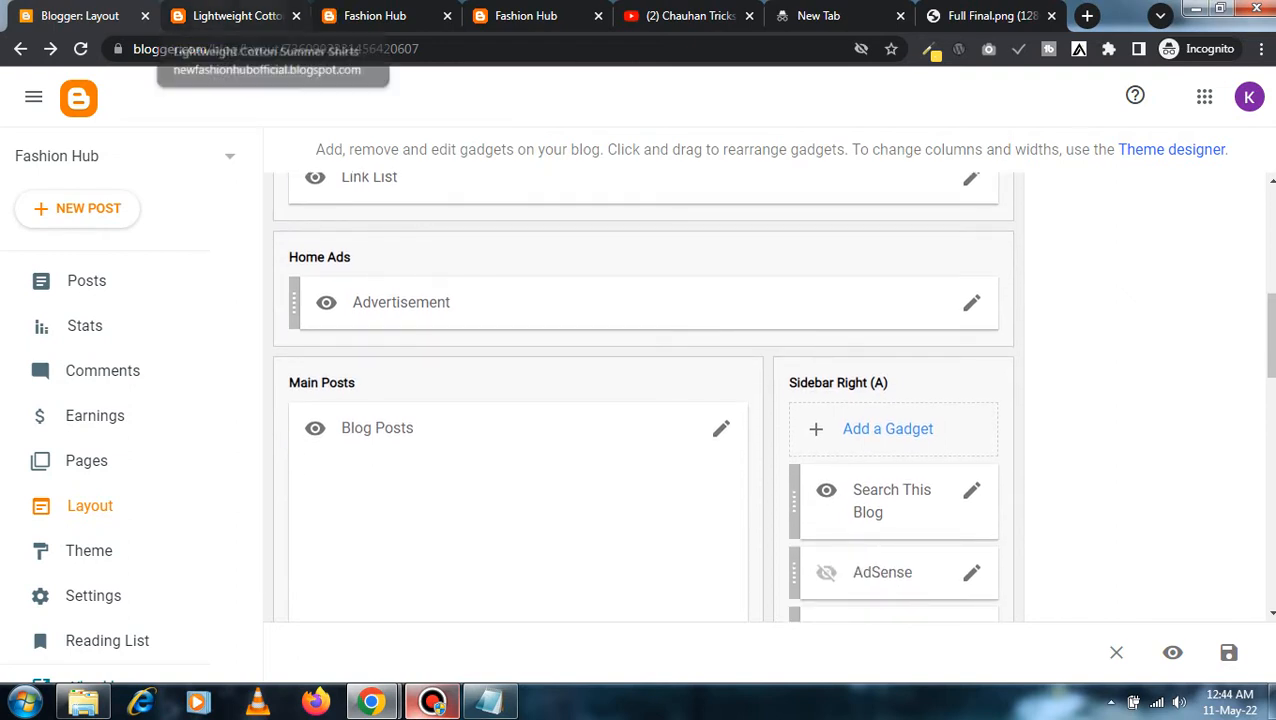
click(375, 15)
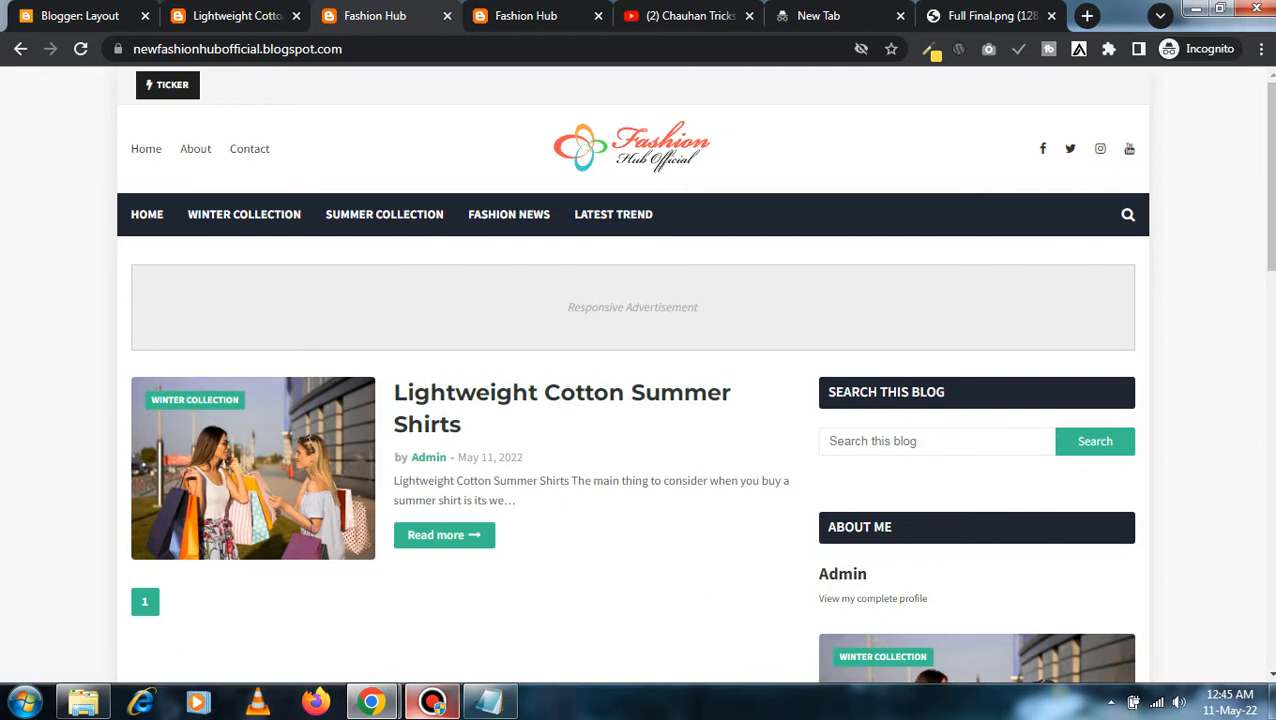
key(ctrl+1)
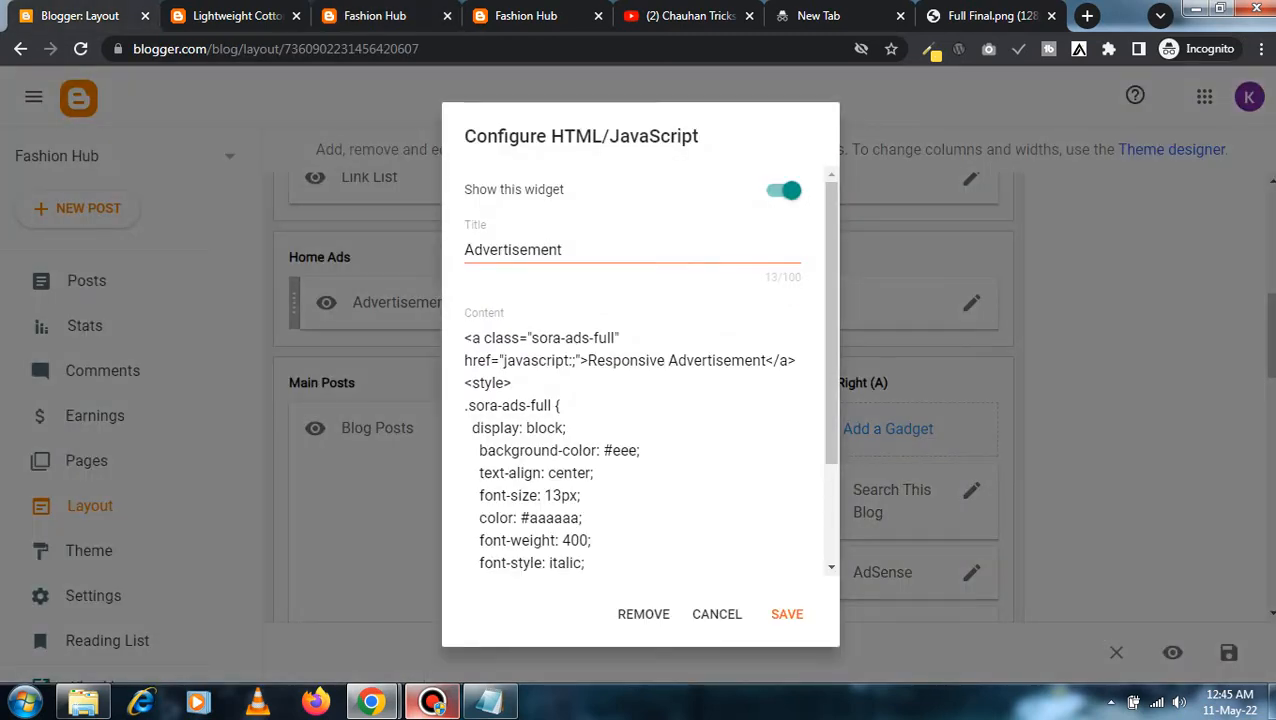
click(560, 405)
click(785, 190)
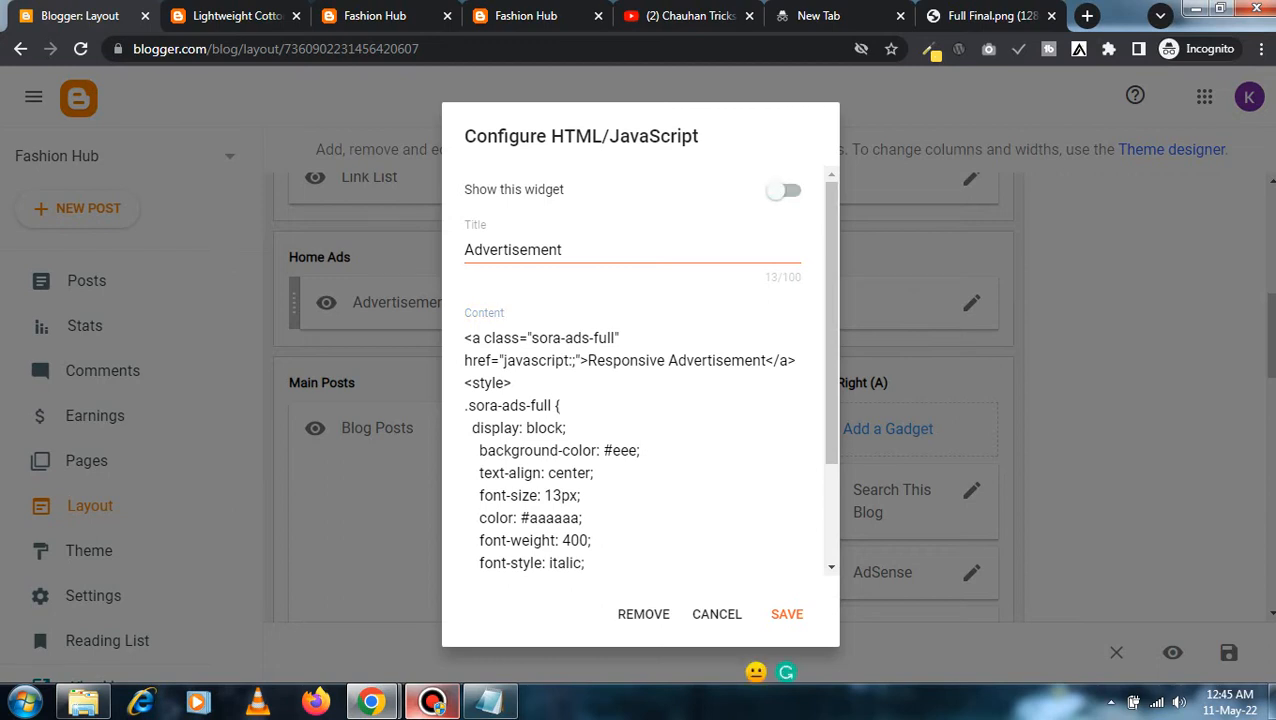
click(787, 614)
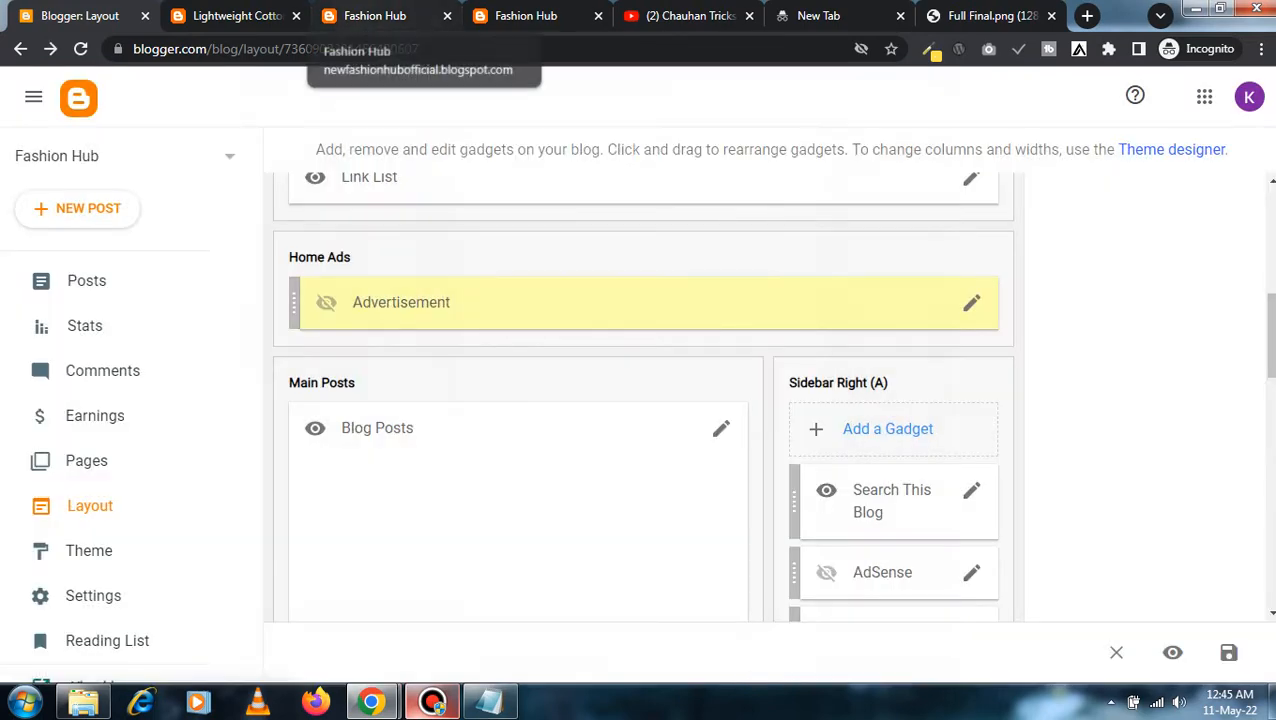
- Reload the live blog's homepage to check the advertisement area, and return to the Blogger layout
click(372, 15)
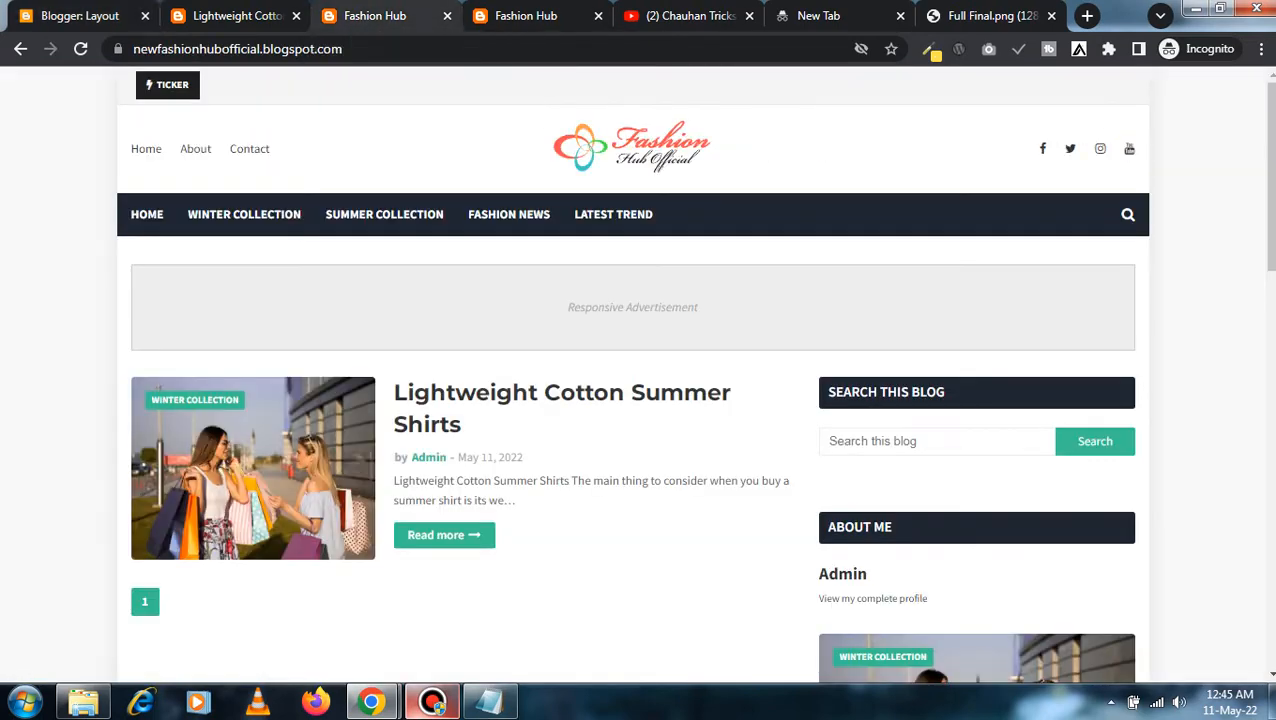
key(F5)
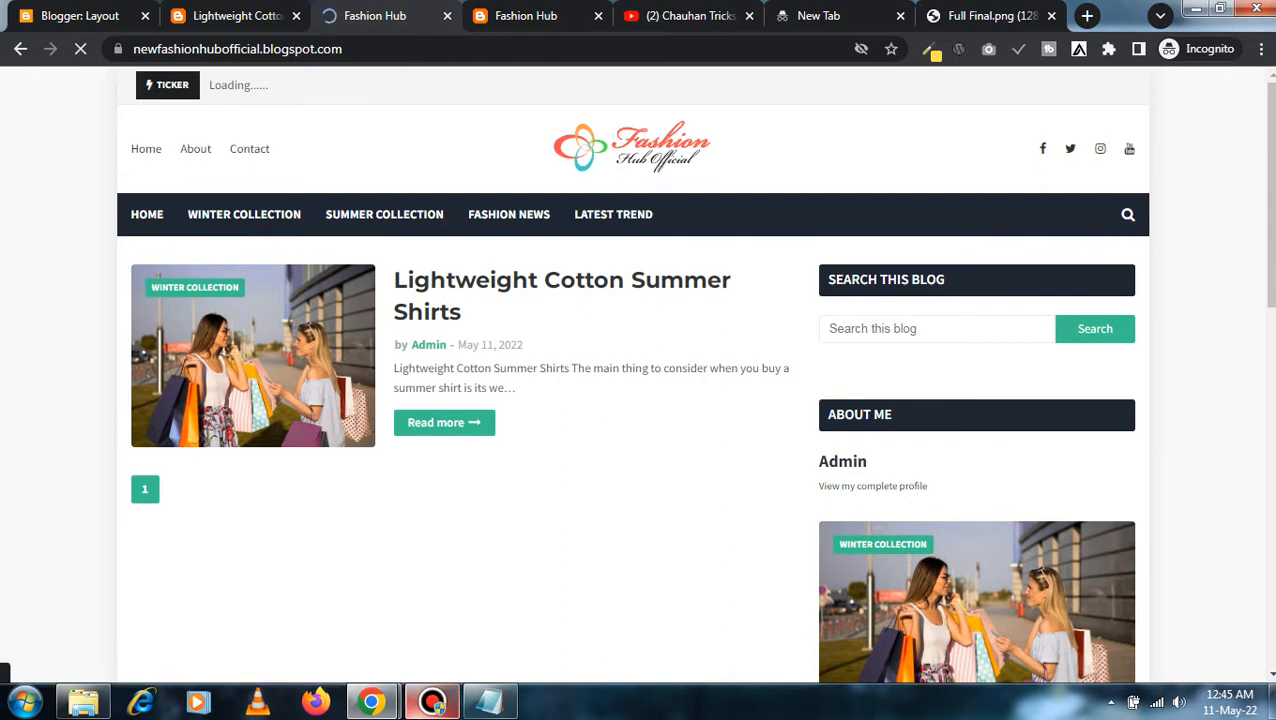
click(78, 15)
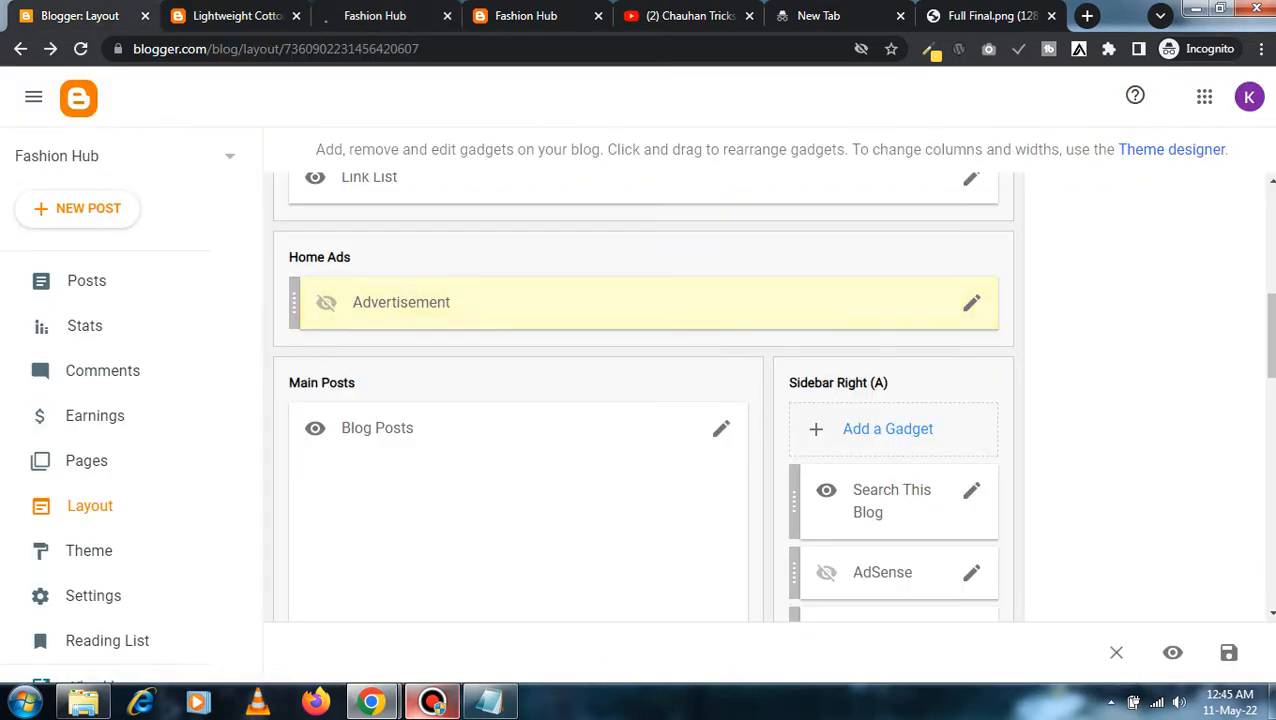
- Review the display settings of the Blog Posts gadget in the Main Posts section and save the gadget
scroll(643, 400, down, 2)
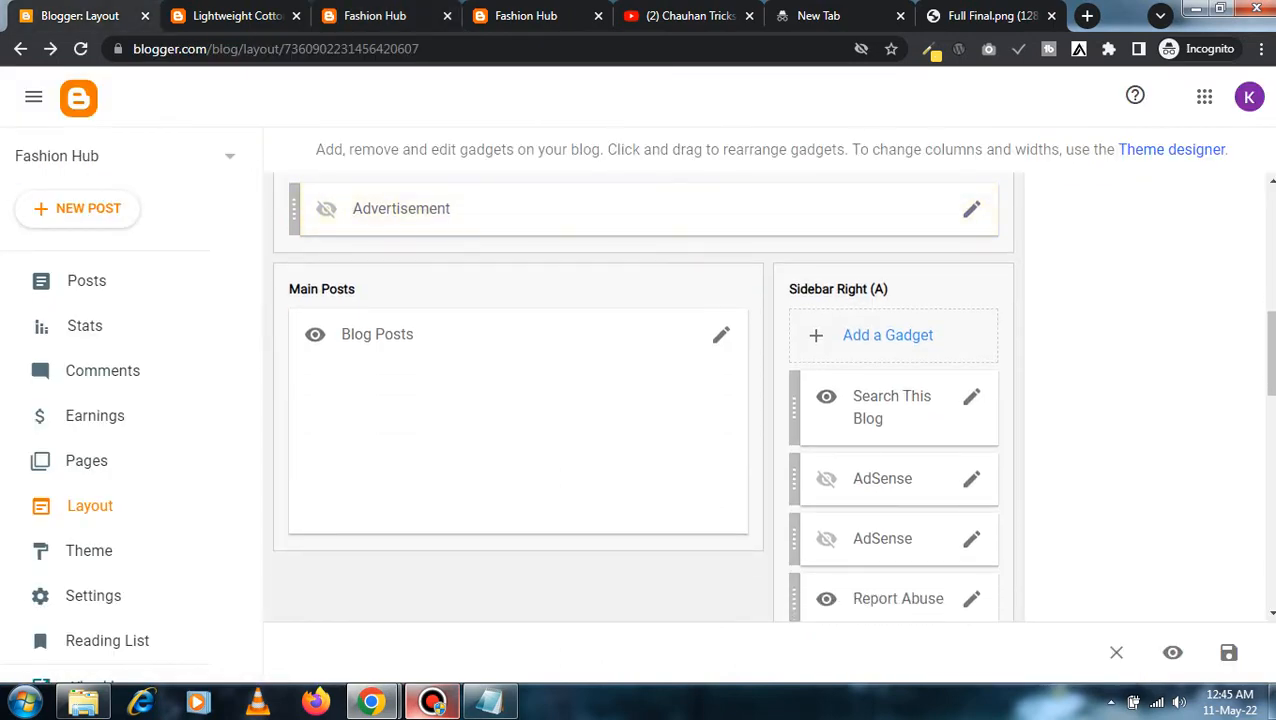
click(721, 334)
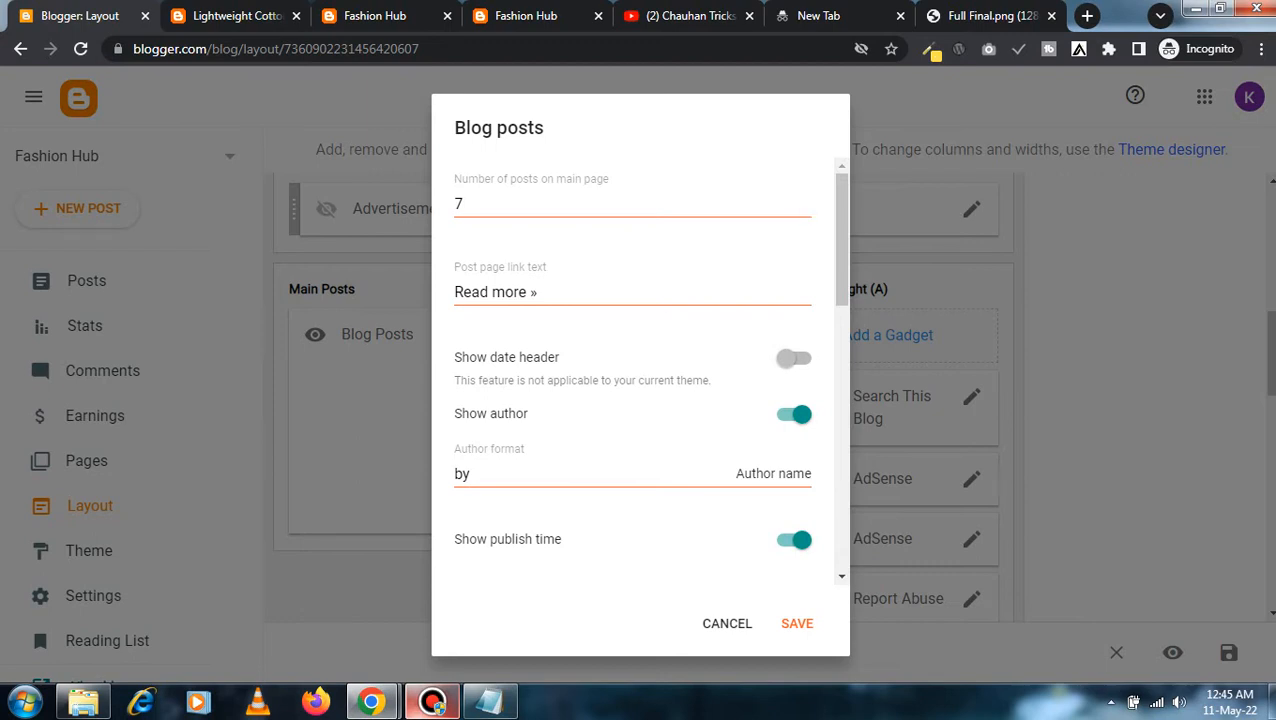
scroll(632, 370, down, 3)
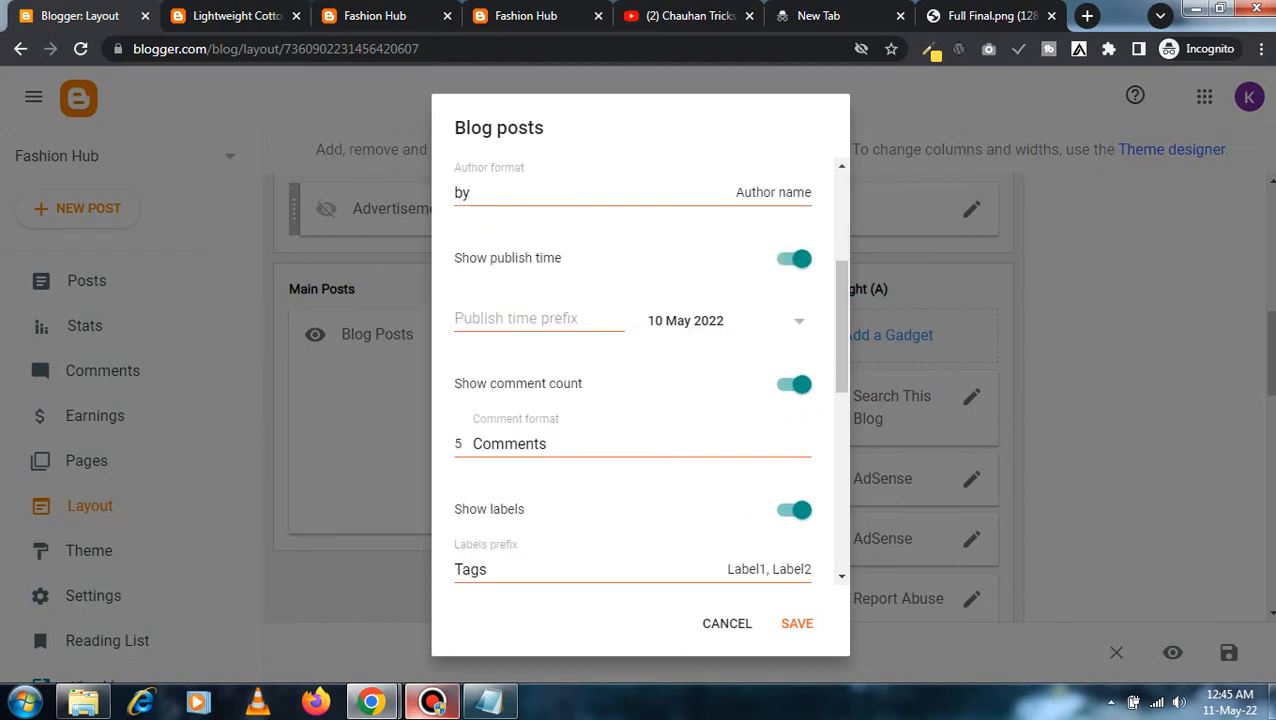
scroll(632, 370, down, 2)
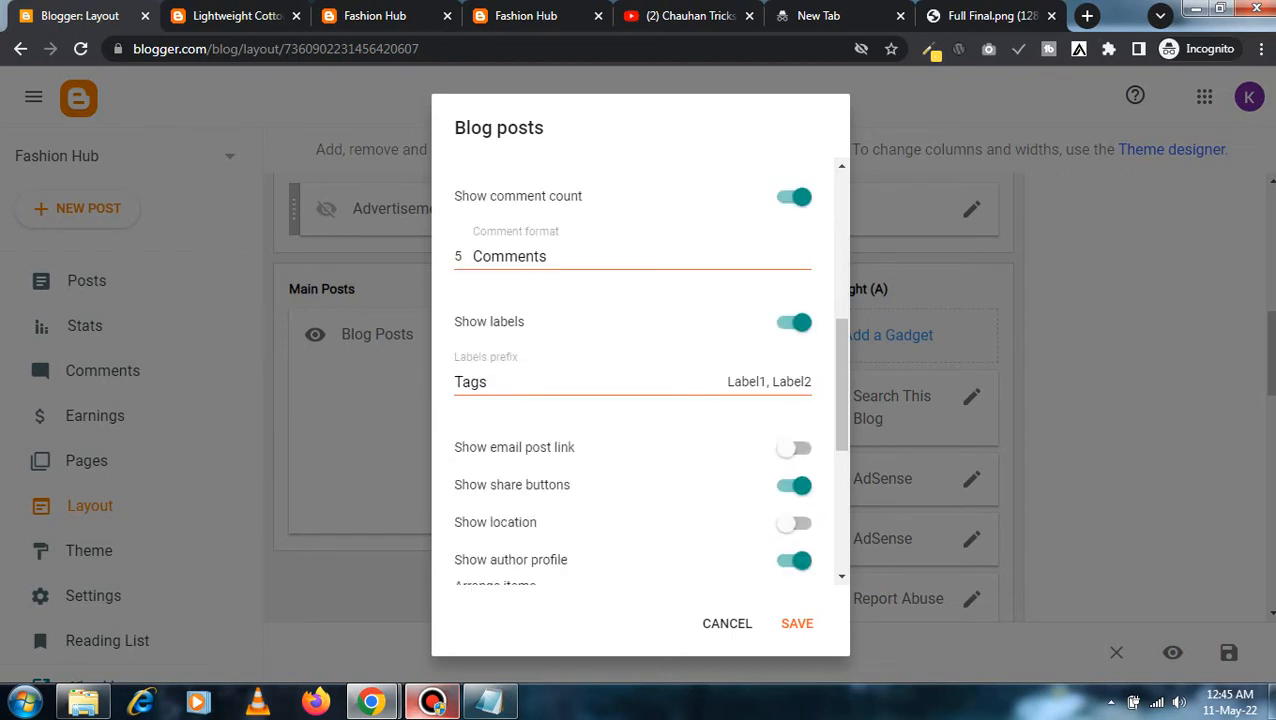
scroll(632, 370, down, 4)
scroll(632, 370, up, 3)
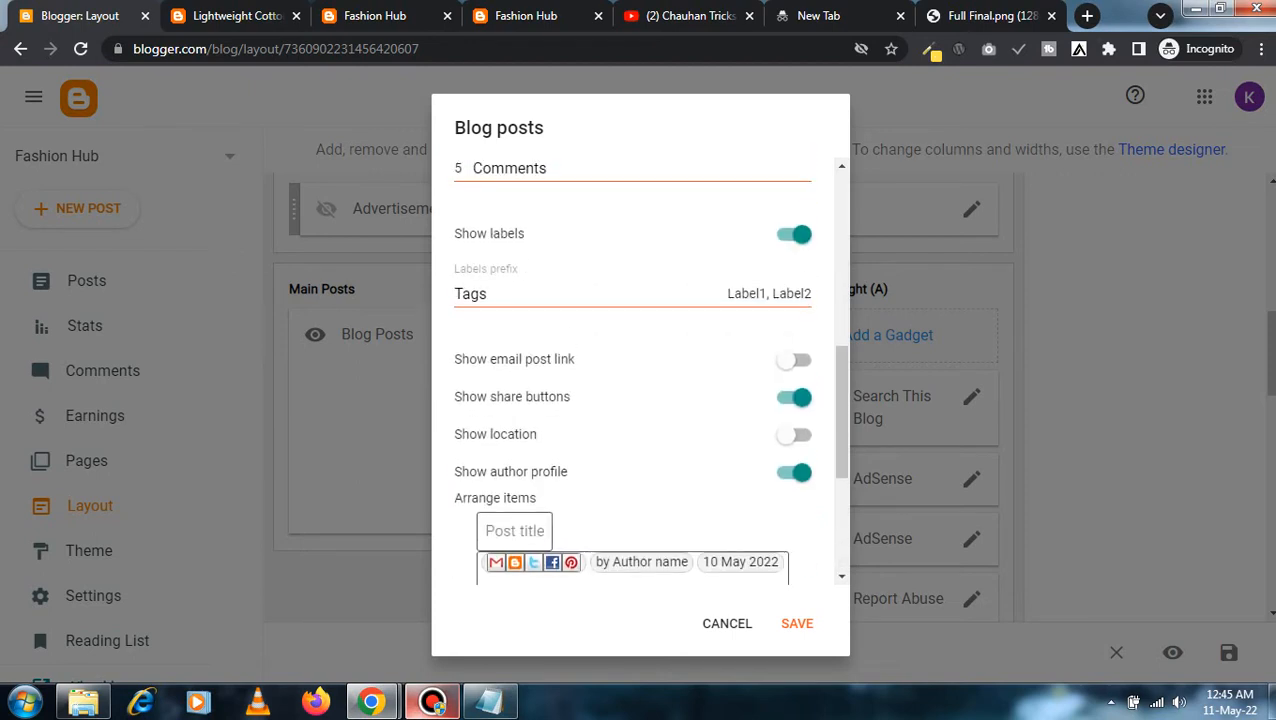
scroll(632, 370, up, 6)
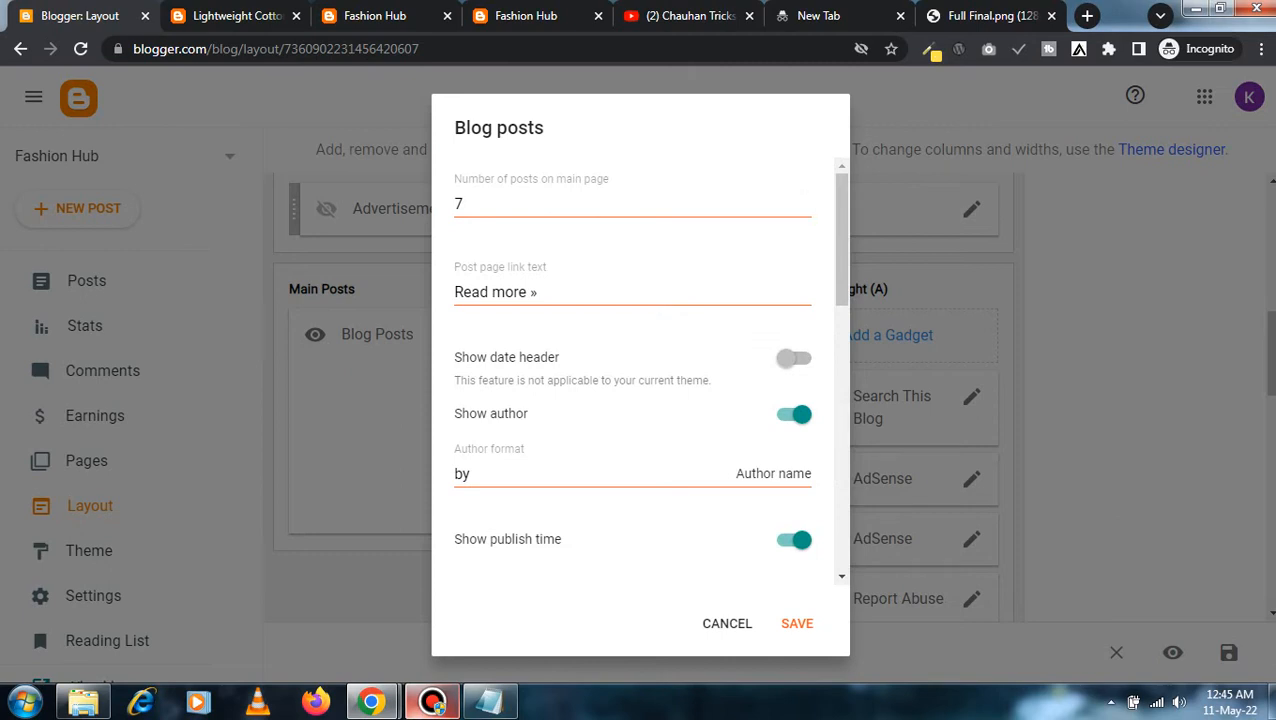
click(797, 623)
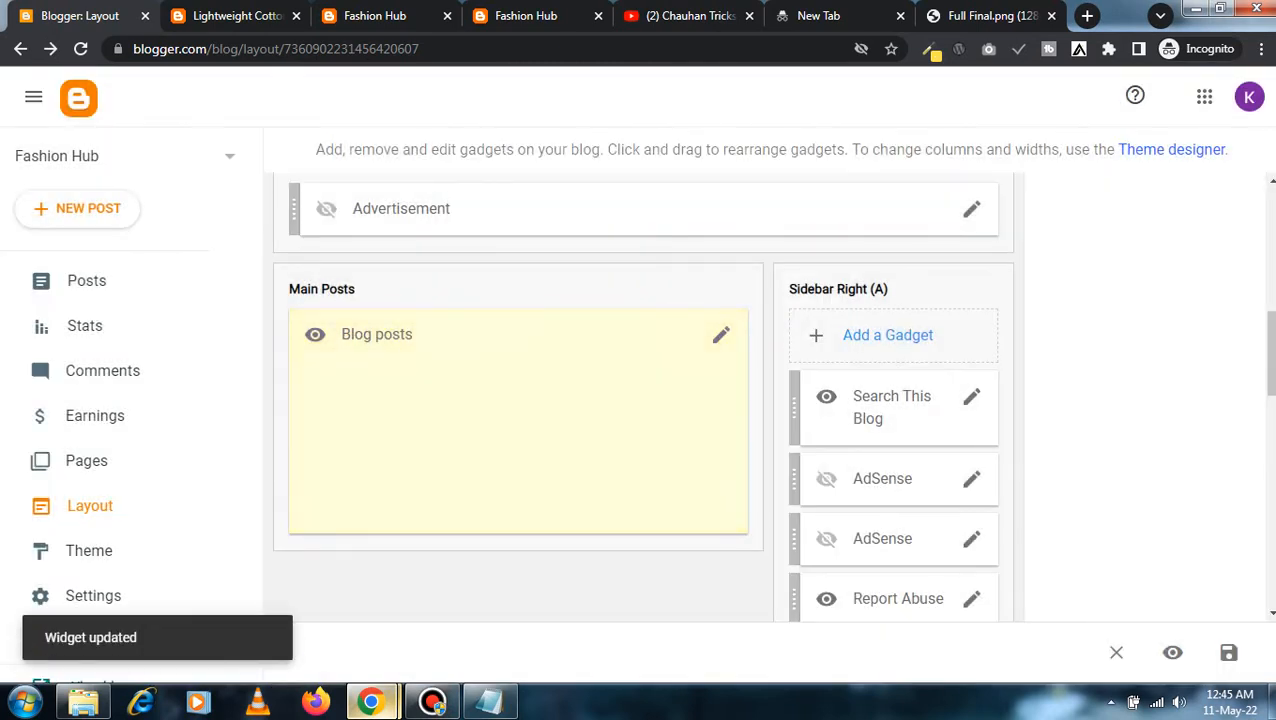
- Open the Report Abuse gadget in Sidebar Right (A) and save it with Show this widget turned on
scroll(643, 396, down, 2)
scroll(643, 396, up, 2)
scroll(643, 396, down, 1)
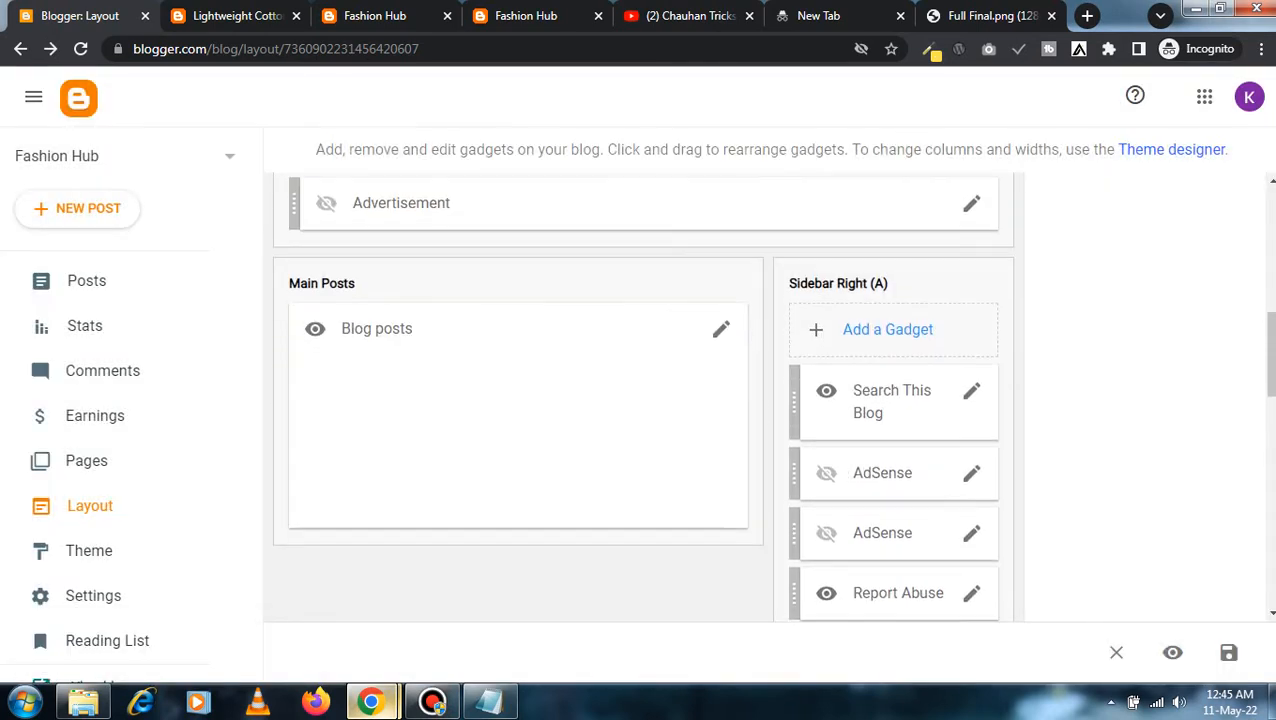
scroll(643, 396, down, 2)
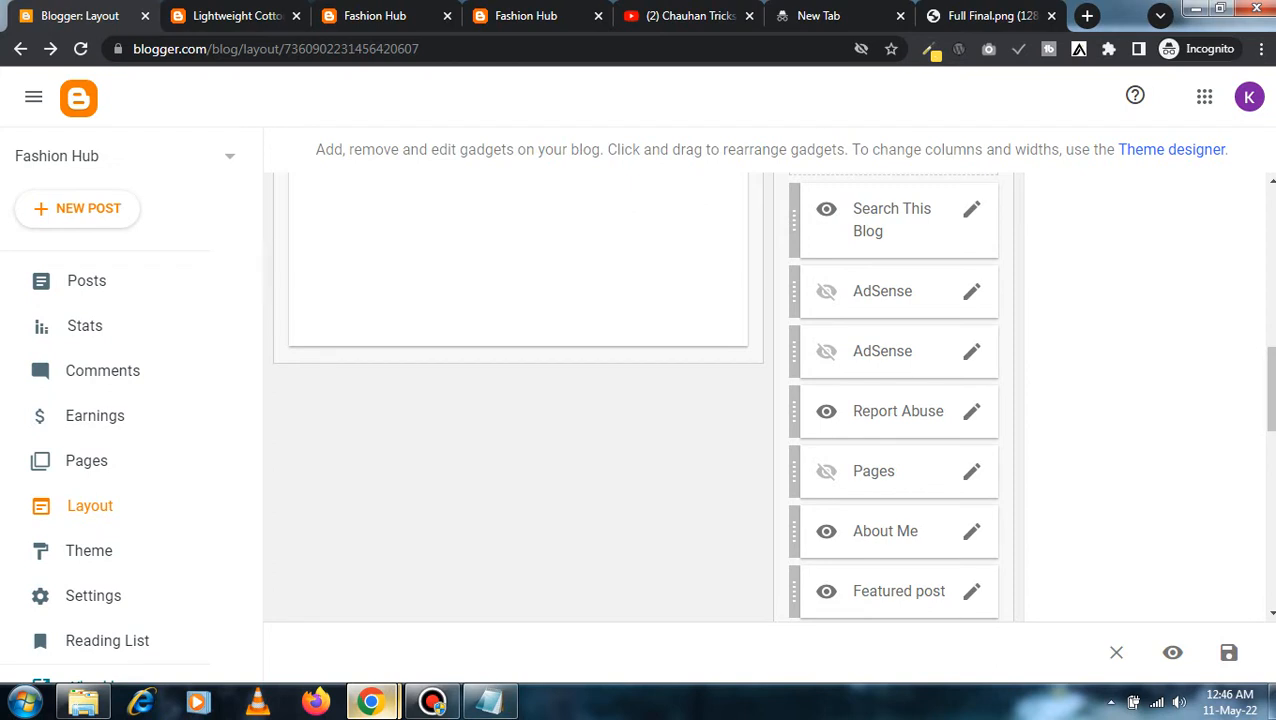
scroll(770, 395, down, 1)
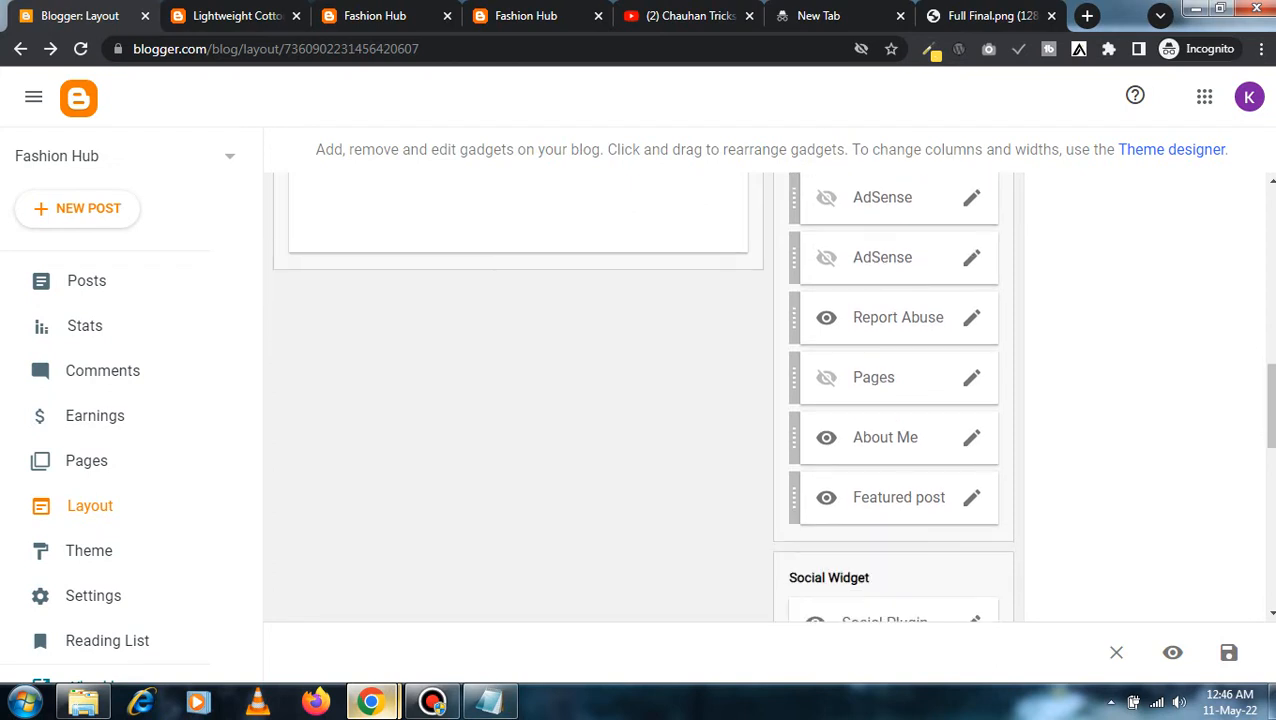
click(971, 318)
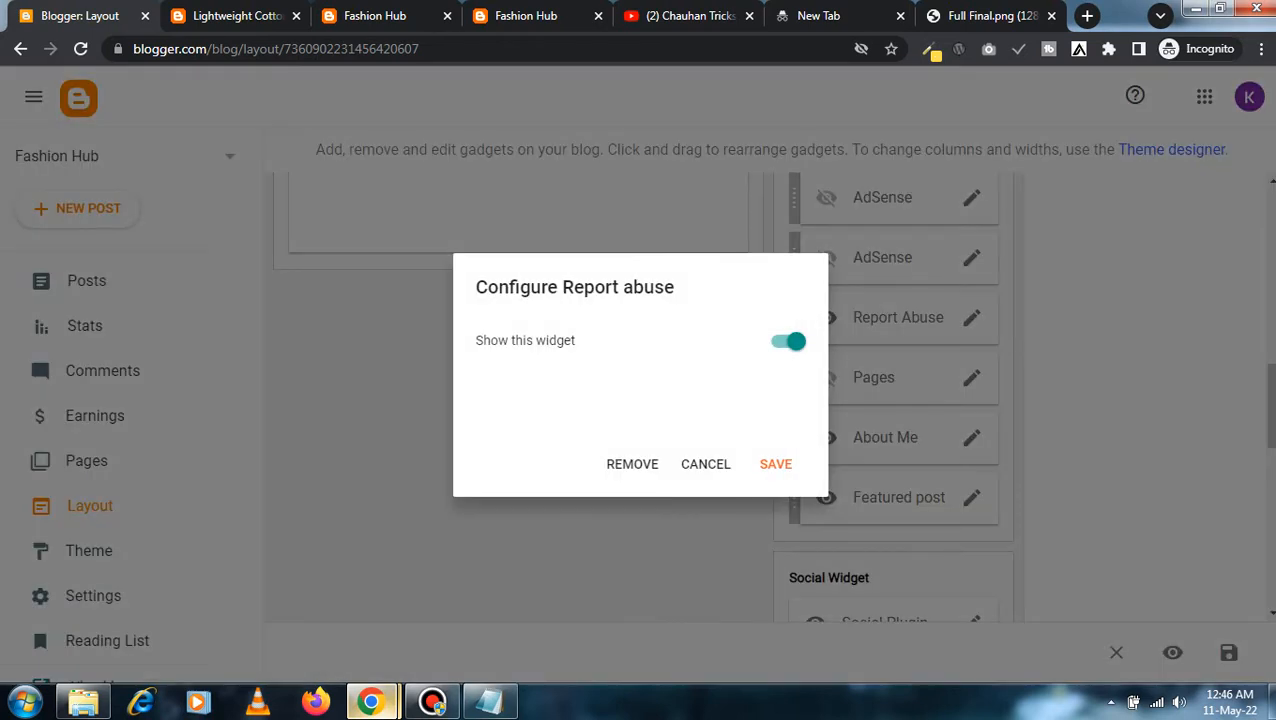
click(775, 464)
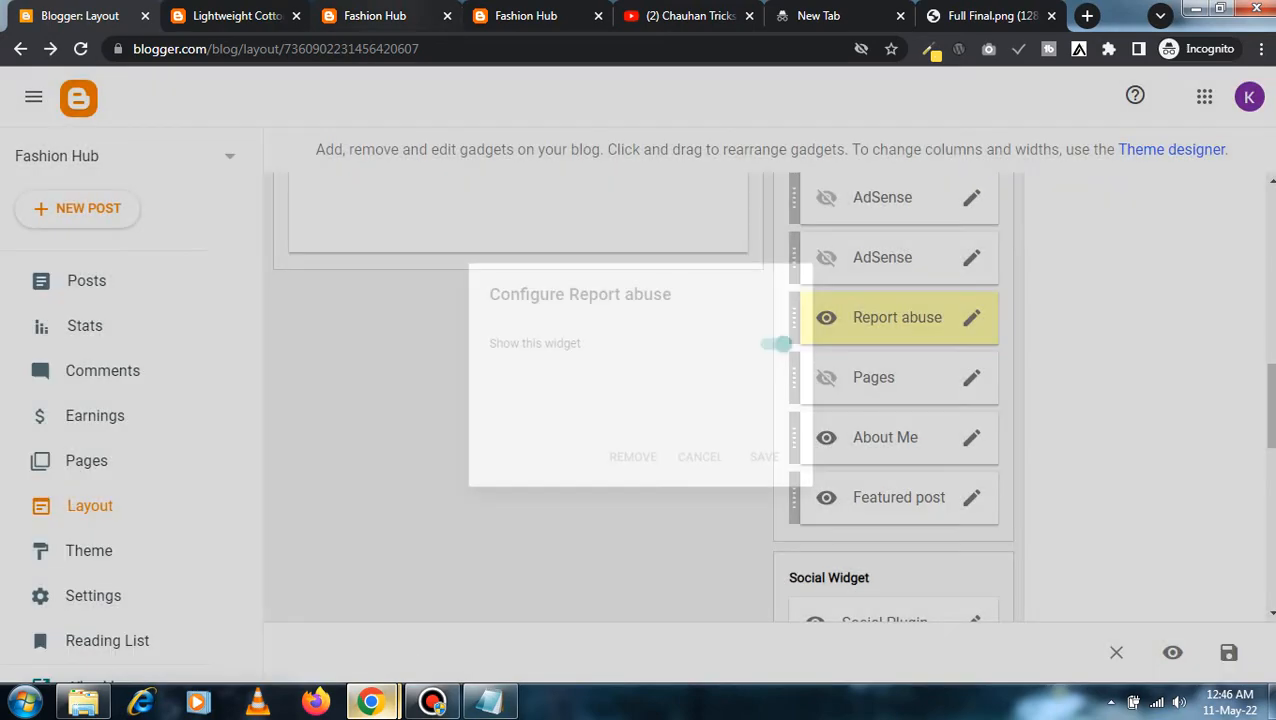
- Check the sidebar on the live blog and remove the About Me gadget from Sidebar Right (A) in the layout
click(376, 16)
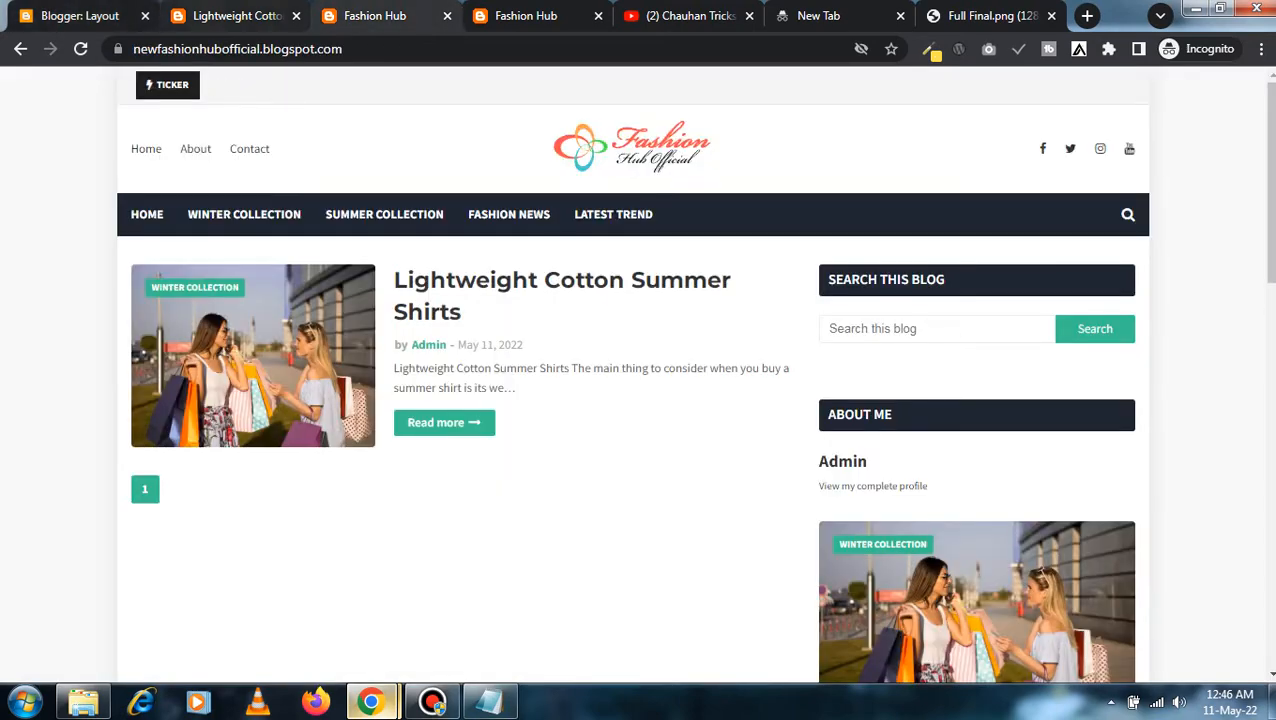
click(78, 16)
scroll(644, 397, down, 1)
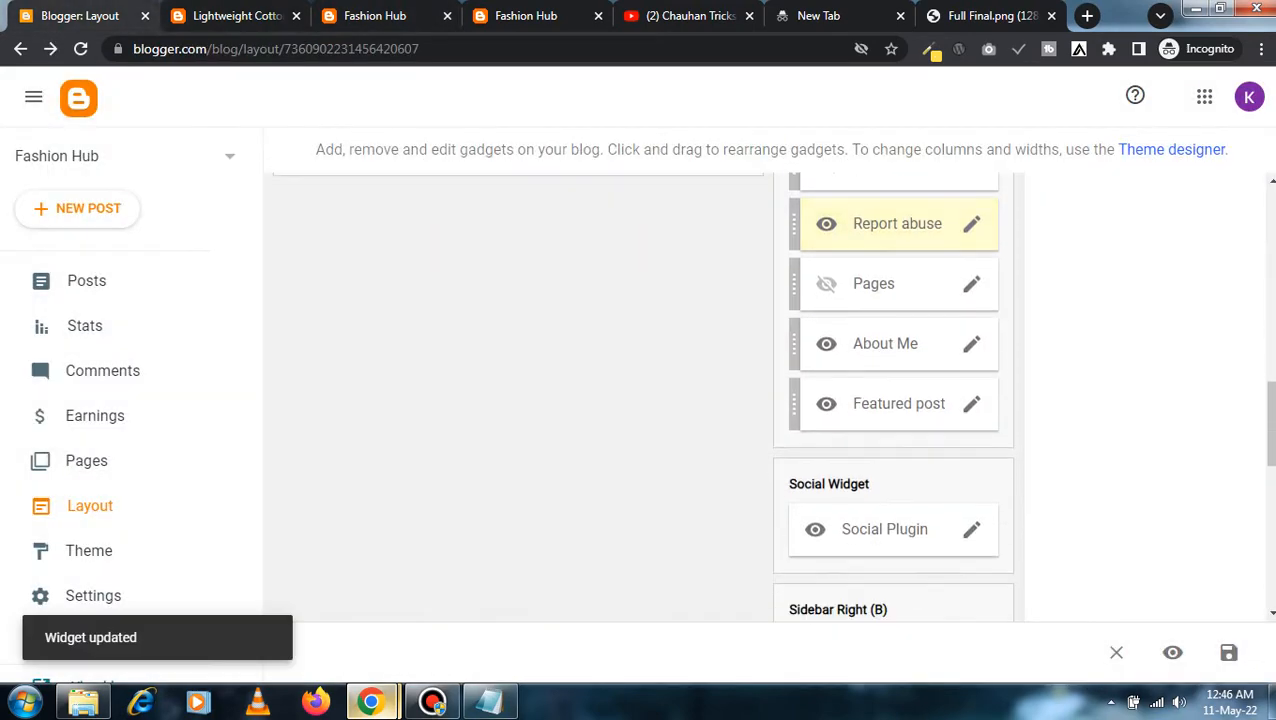
click(971, 343)
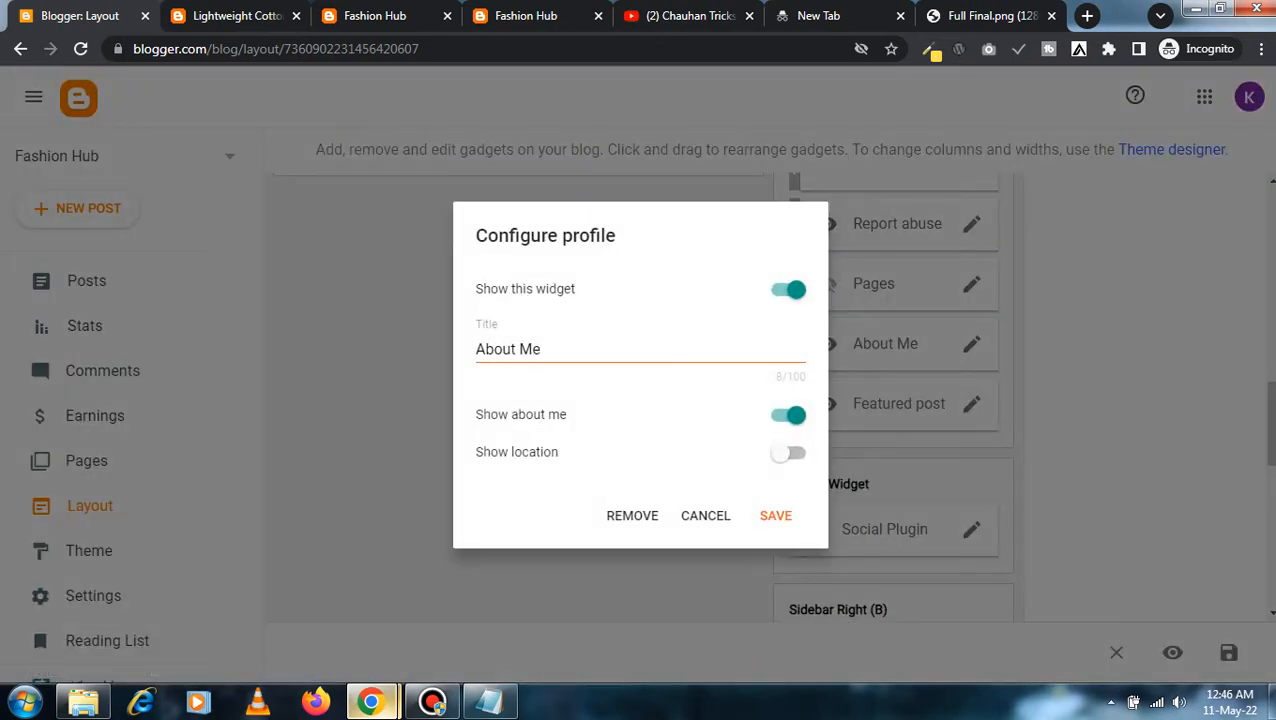
click(632, 515)
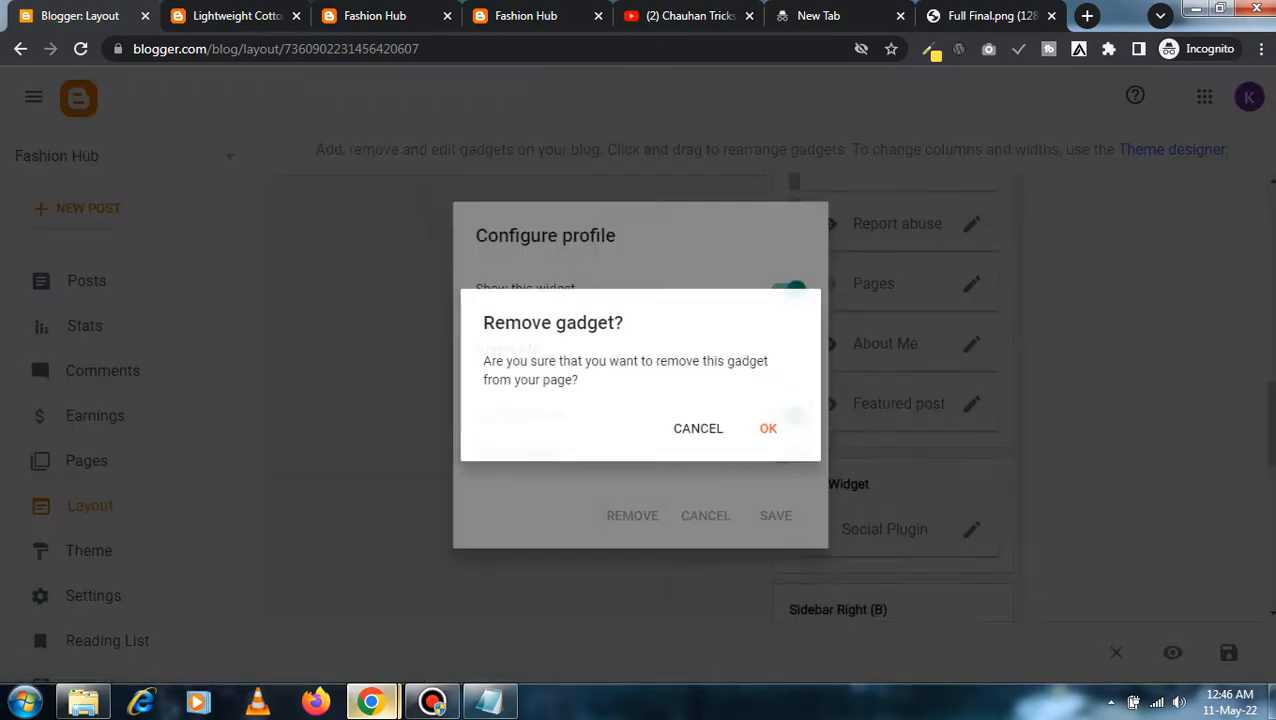
click(757, 424)
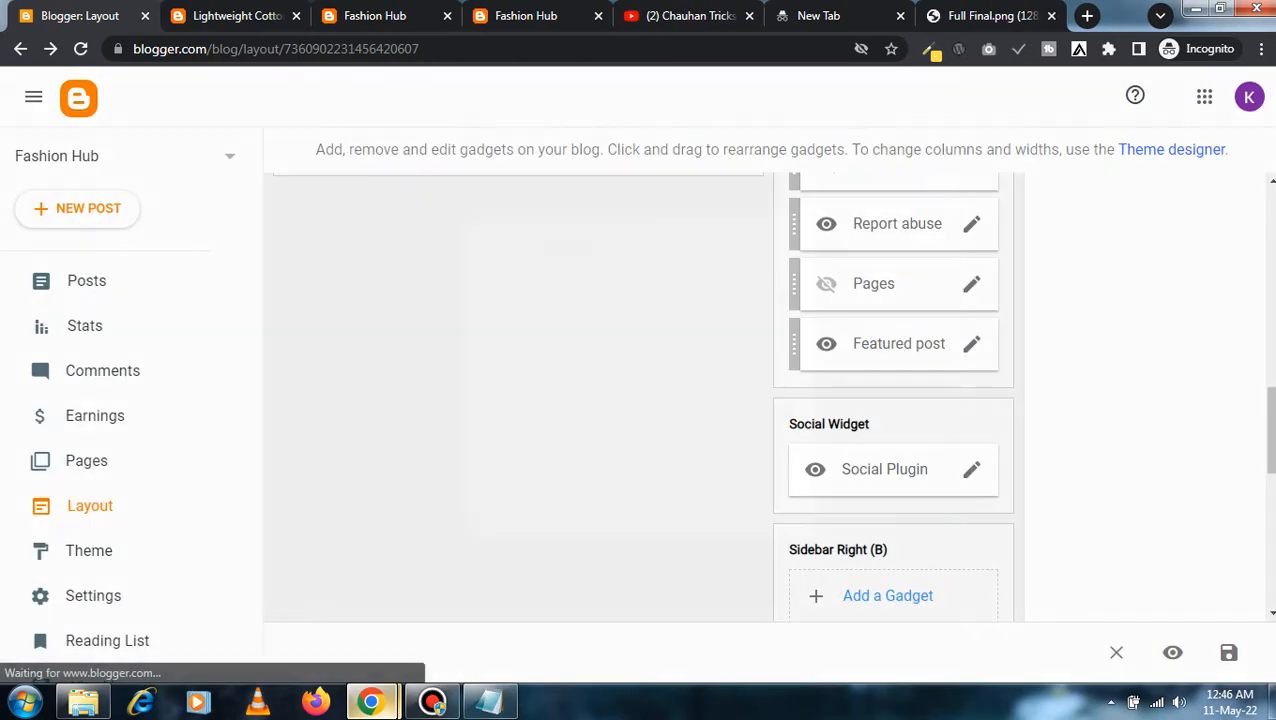
- Remove the Featured post gadget from Sidebar Right (A)
click(971, 343)
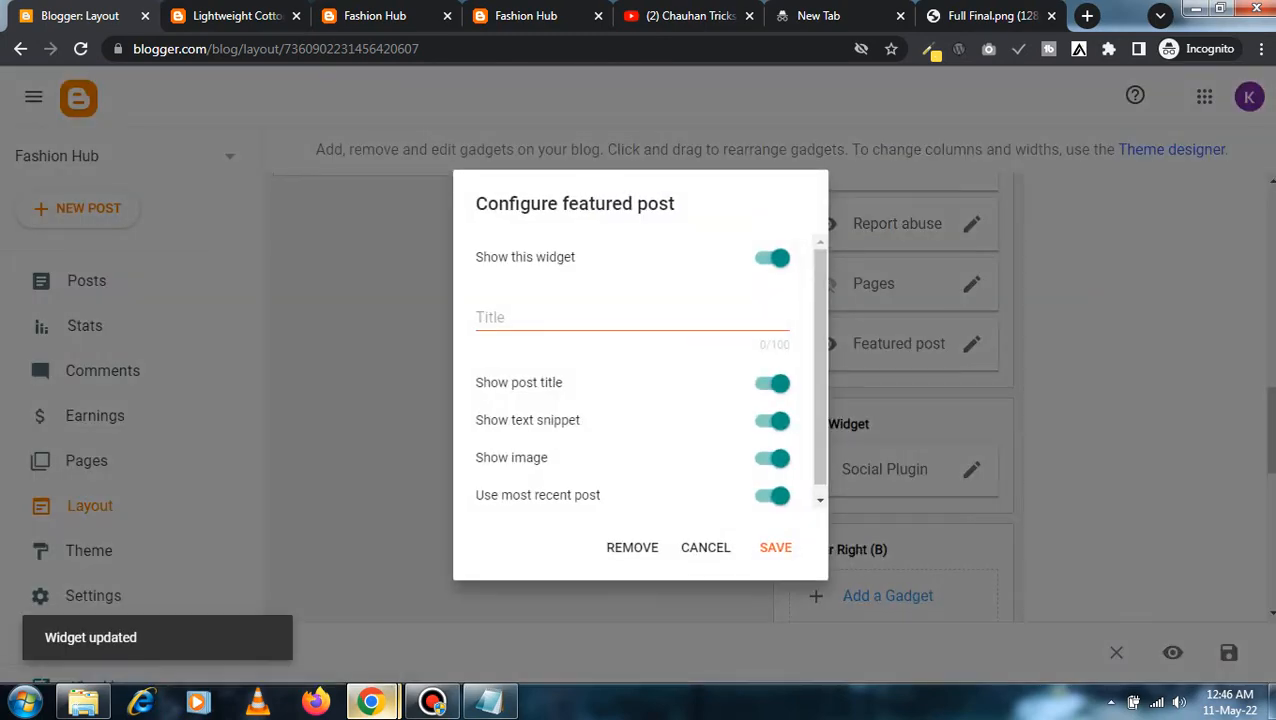
click(632, 547)
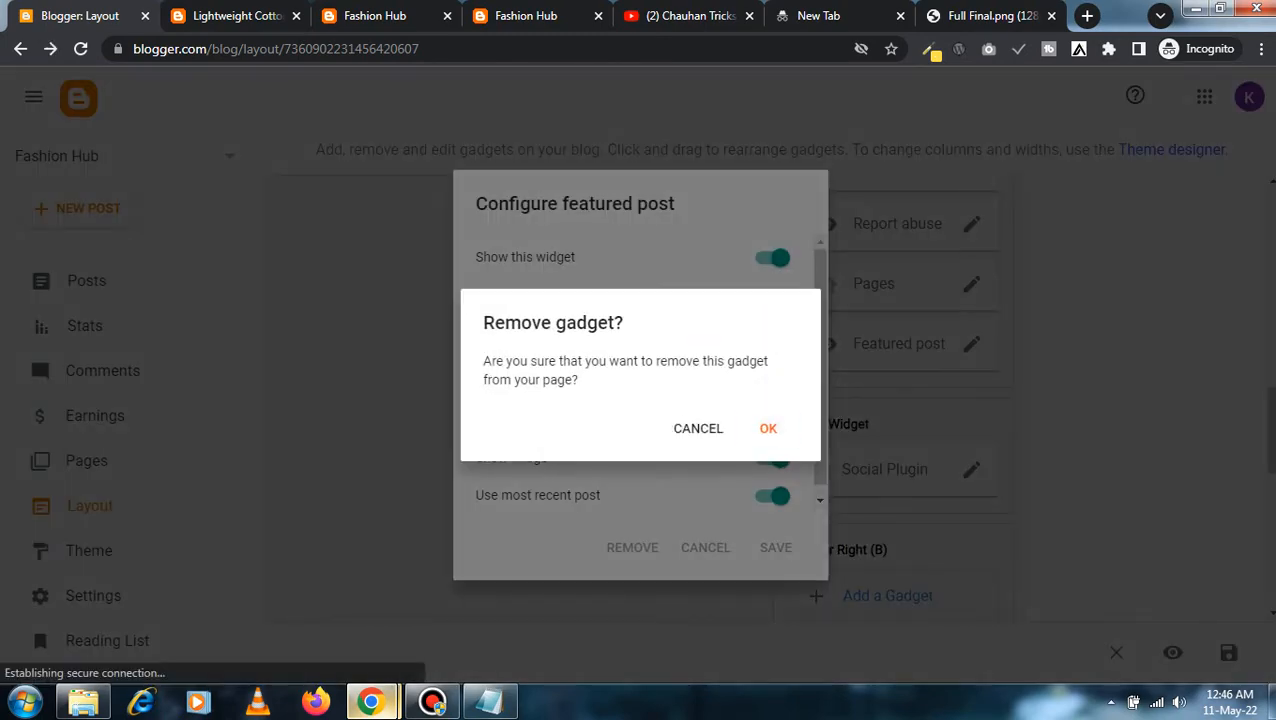
click(768, 428)
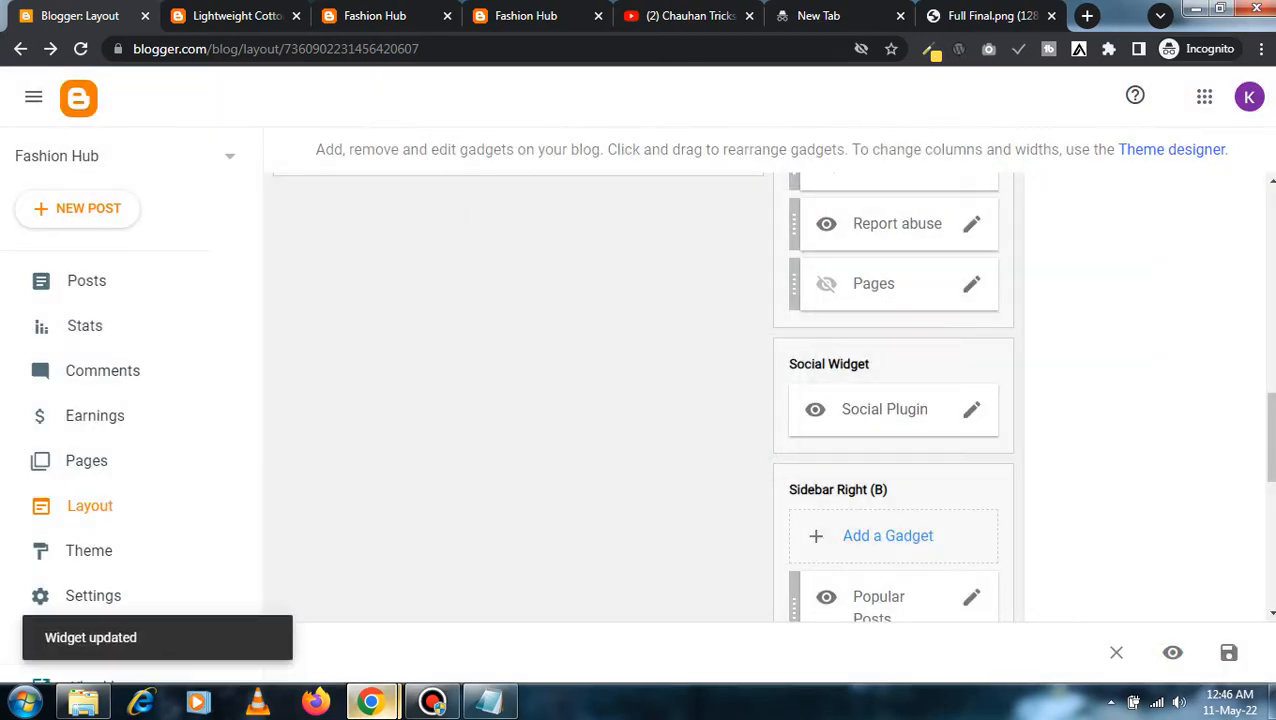
- Look over the sidebar's social icons on the live homepage and open the Social Plugin gadget's settings in the layout
click(376, 16)
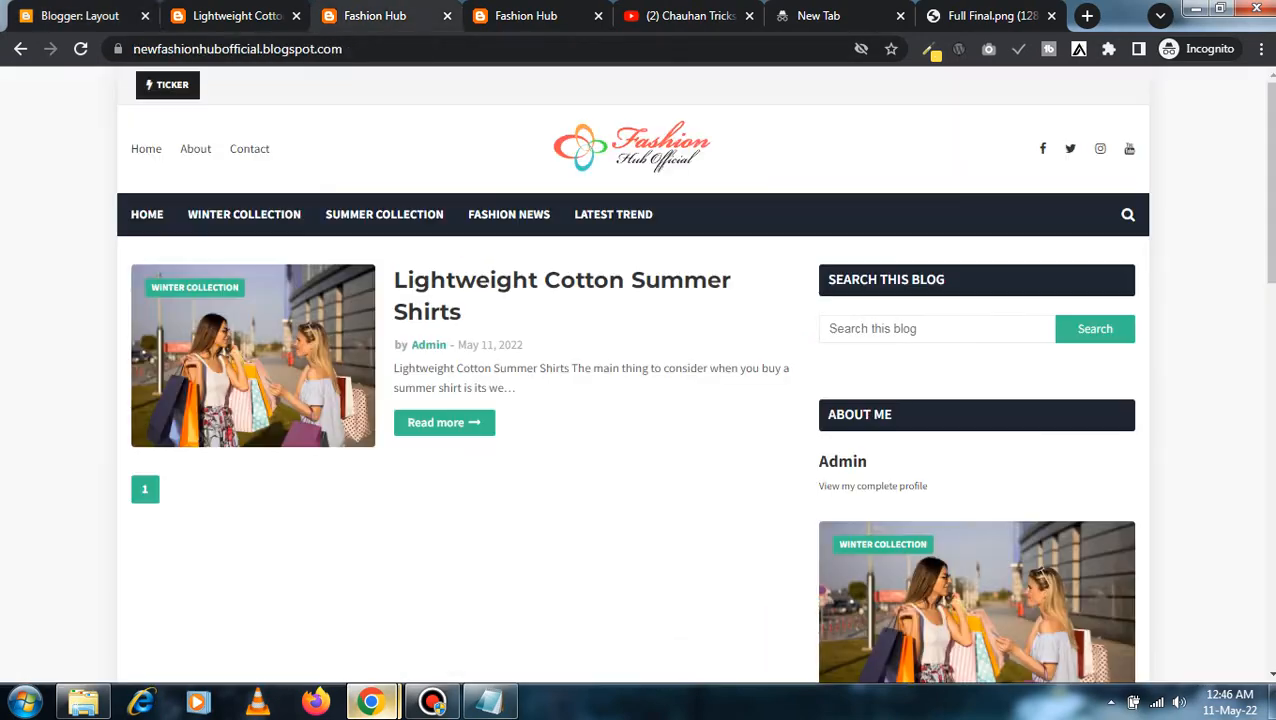
scroll(966, 636, down, 2)
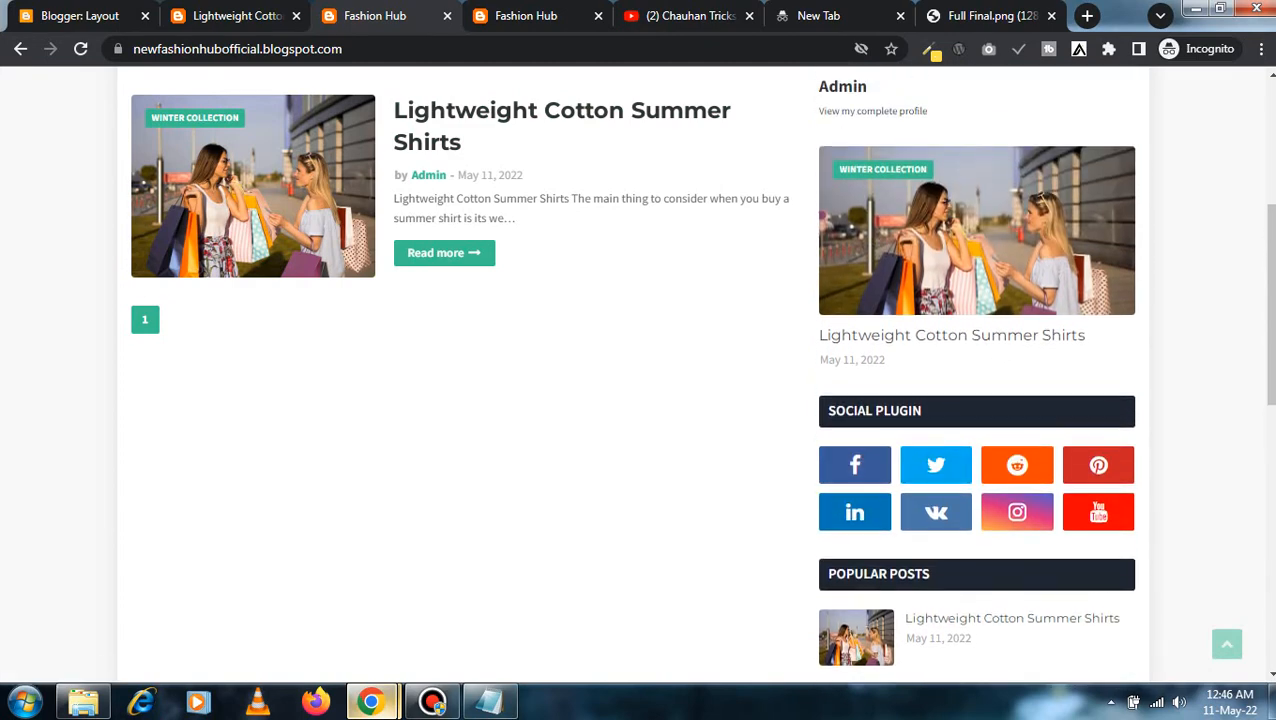
key(alt+Tab)
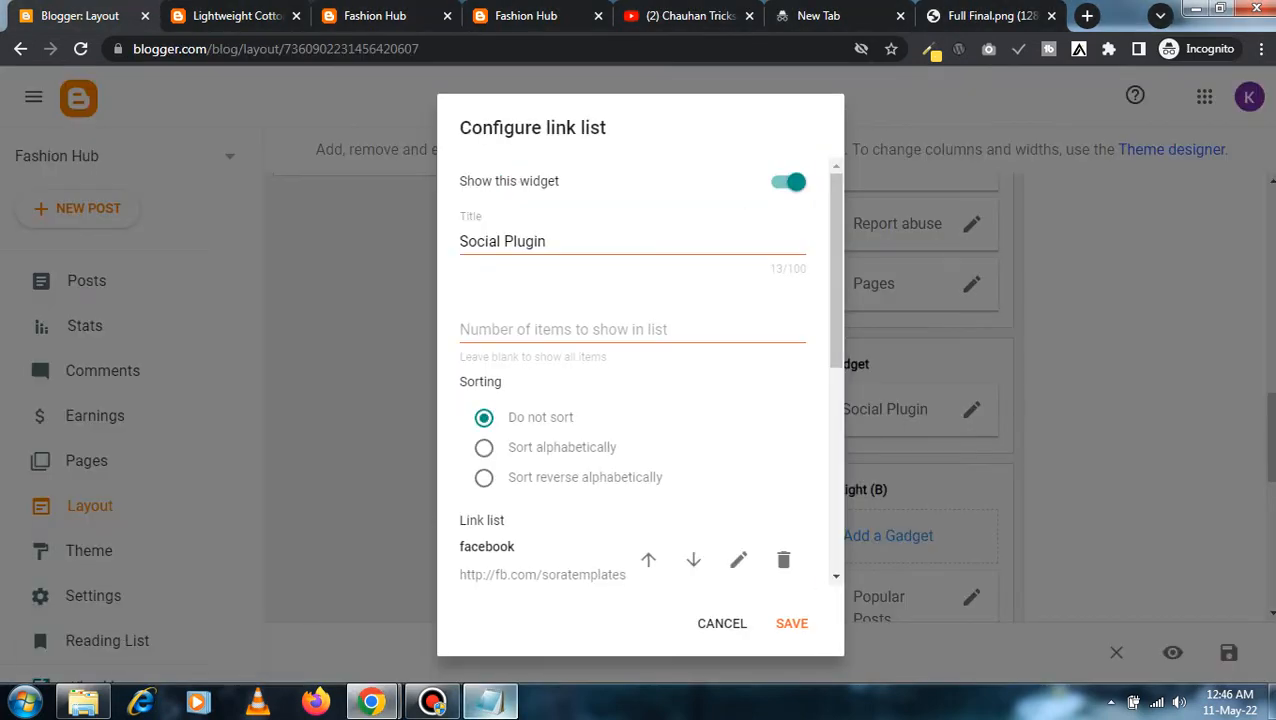
scroll(640, 370, down, 1)
scroll(649, 390, down, 3)
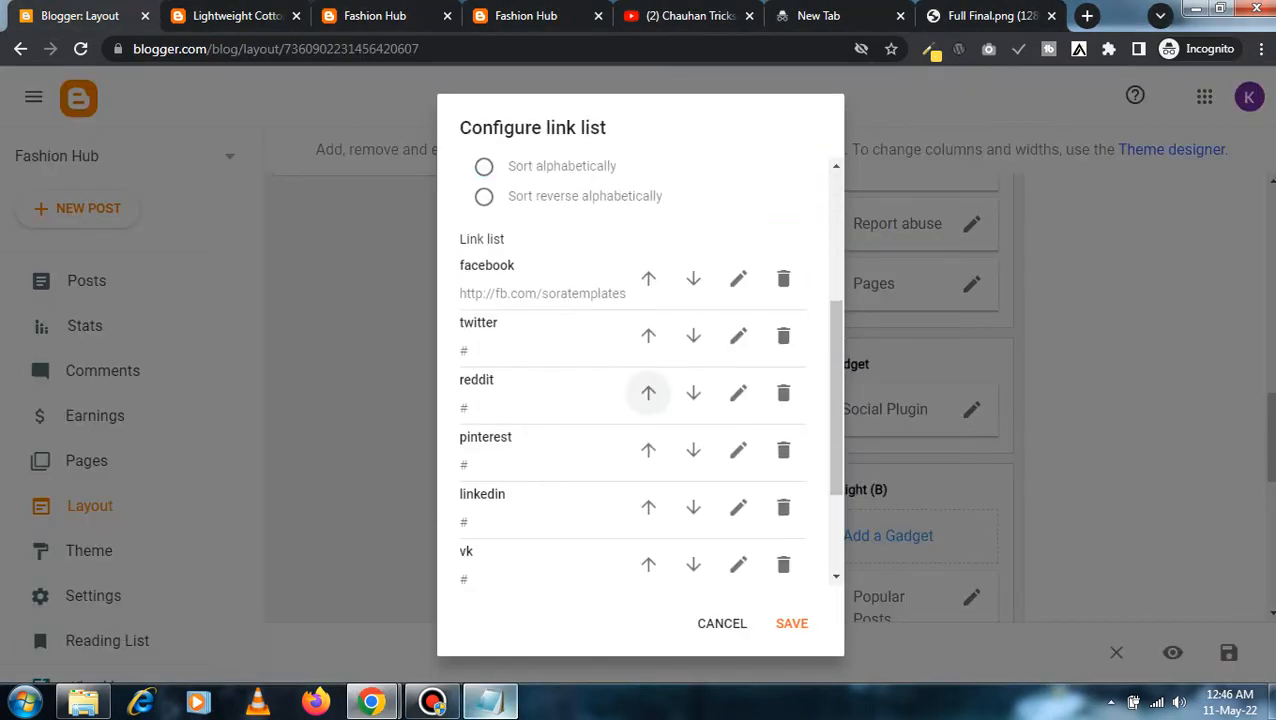
click(735, 276)
click(533, 387)
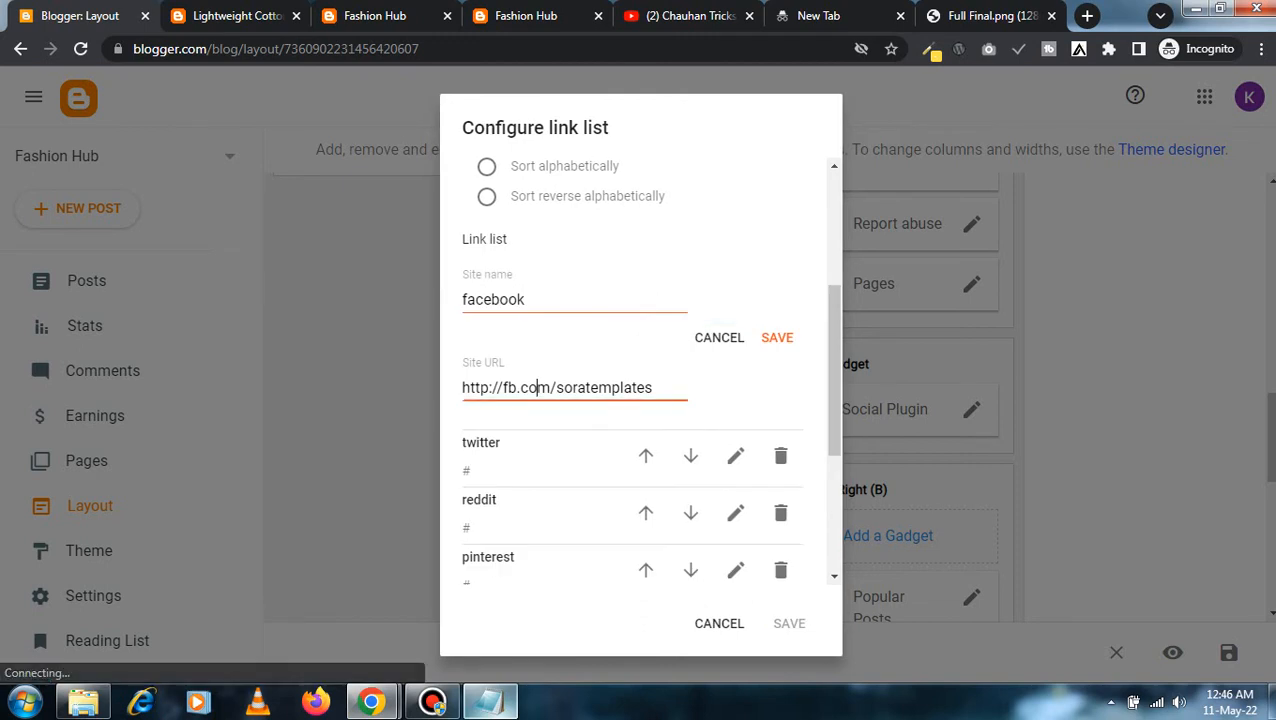
key(ctrl+a)
text(http://fb.com/soratemplates)
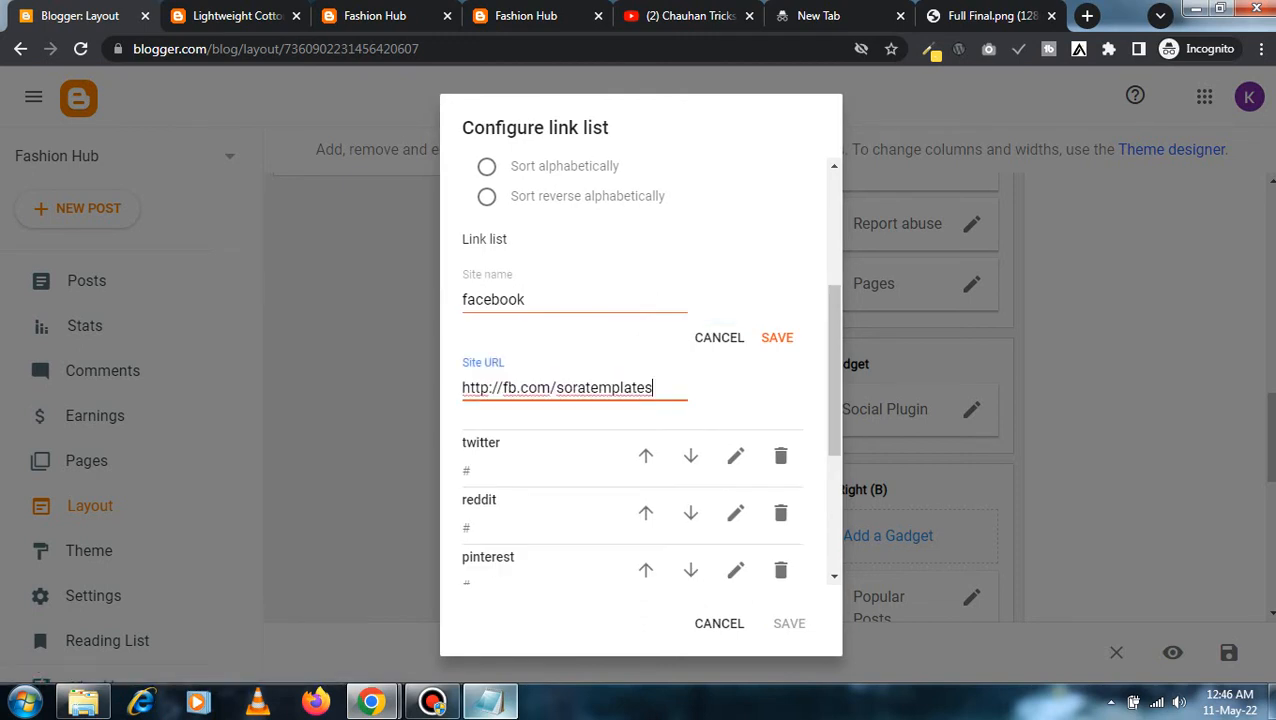
click(490, 702)
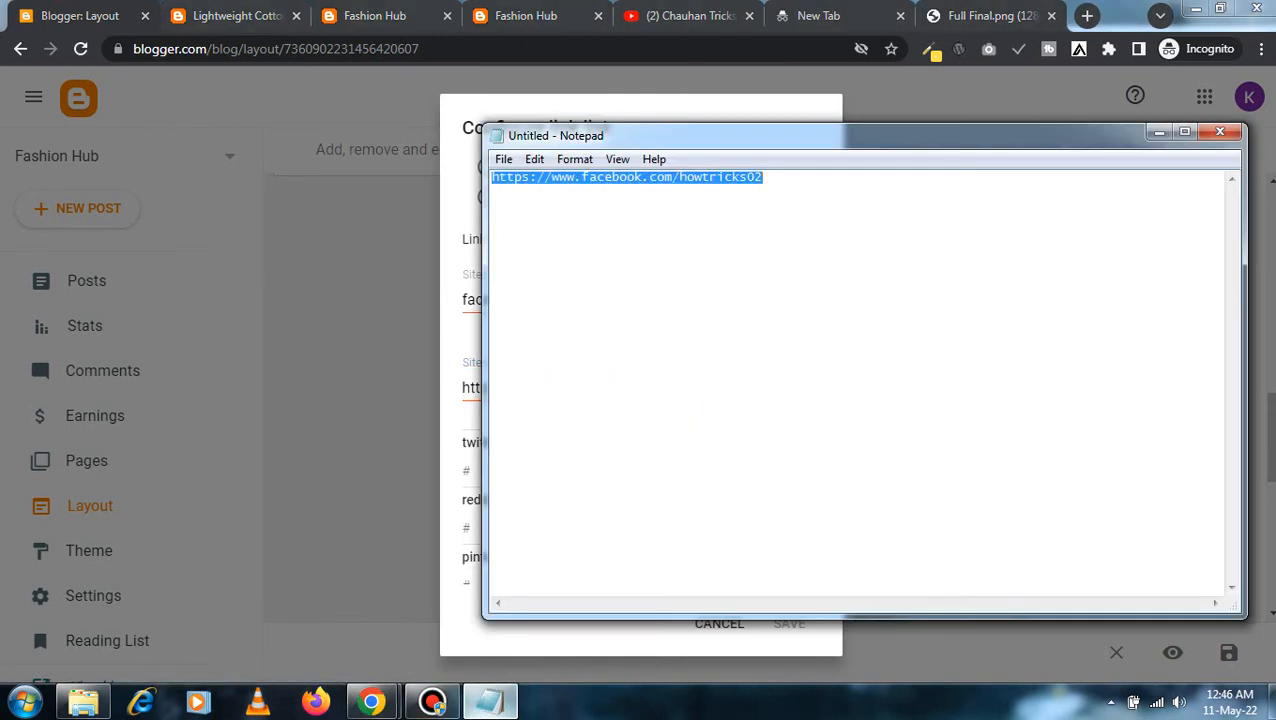
key(ctrl+c)
key(alt+Tab)
key(ctrl+a)
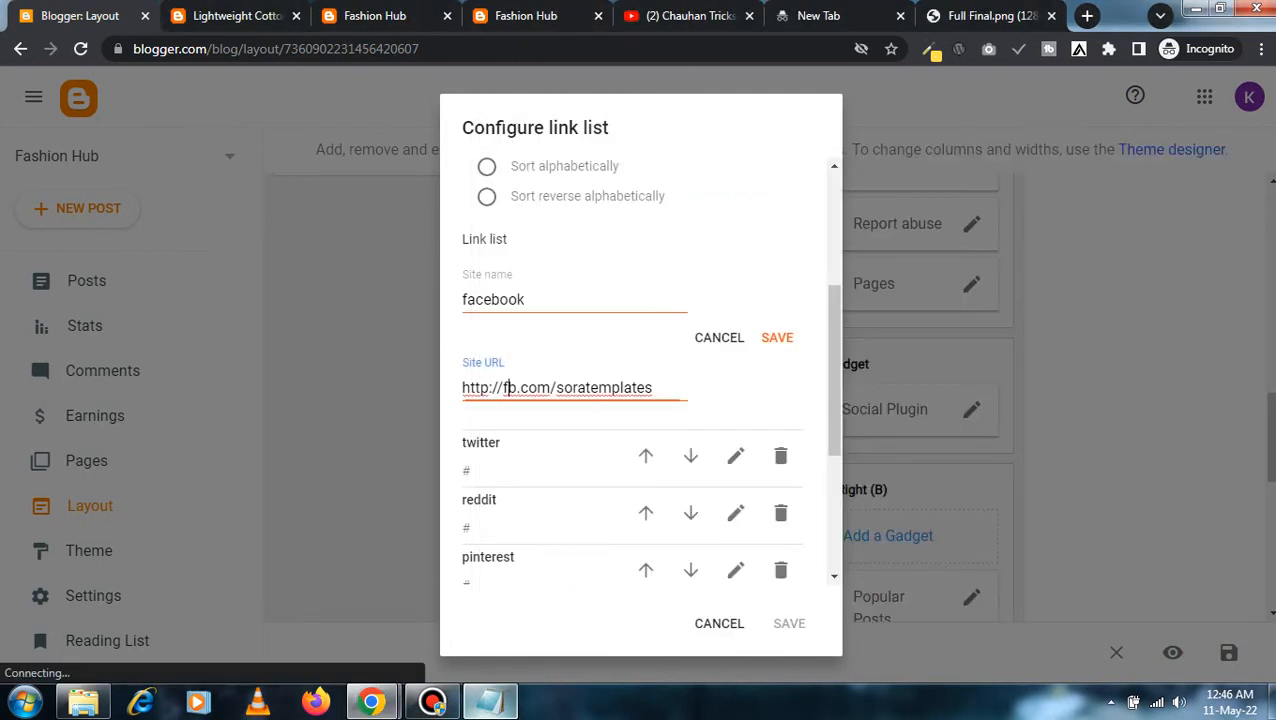
key(ctrl+v)
click(777, 337)
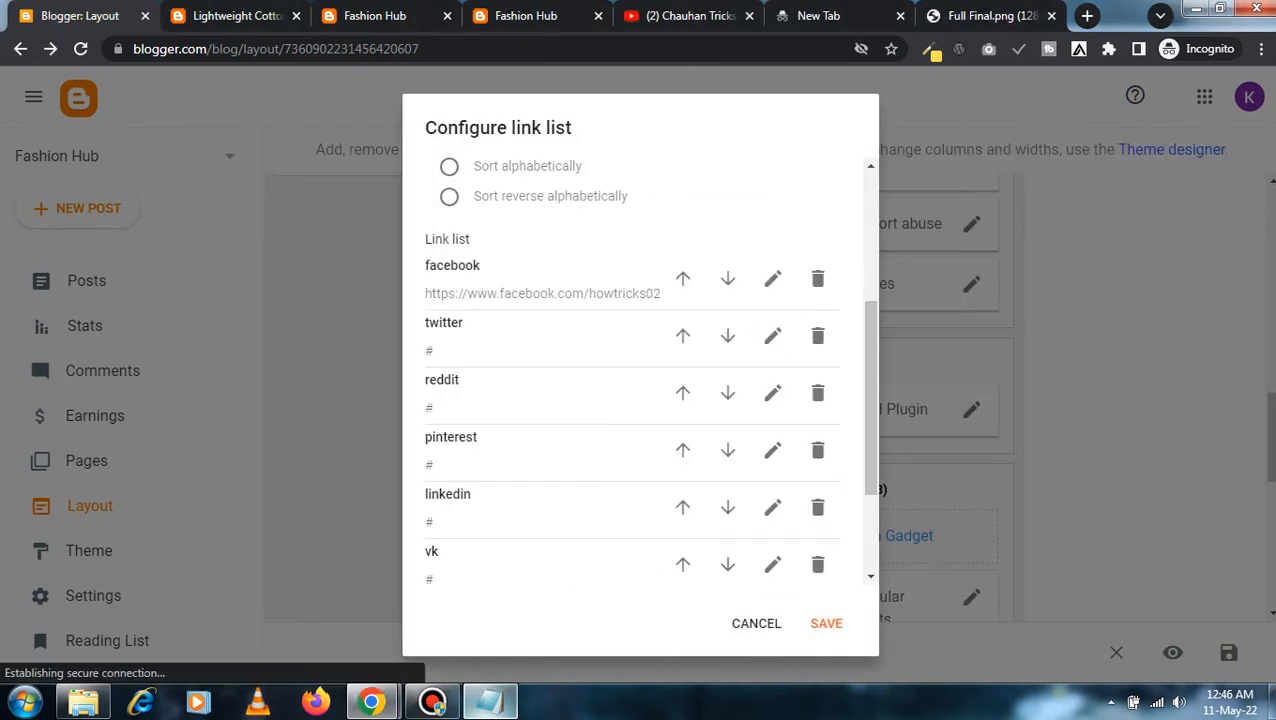
- Delete the reddit, vk and pinterest items from the Social Plugin link list and save the gadget
click(818, 393)
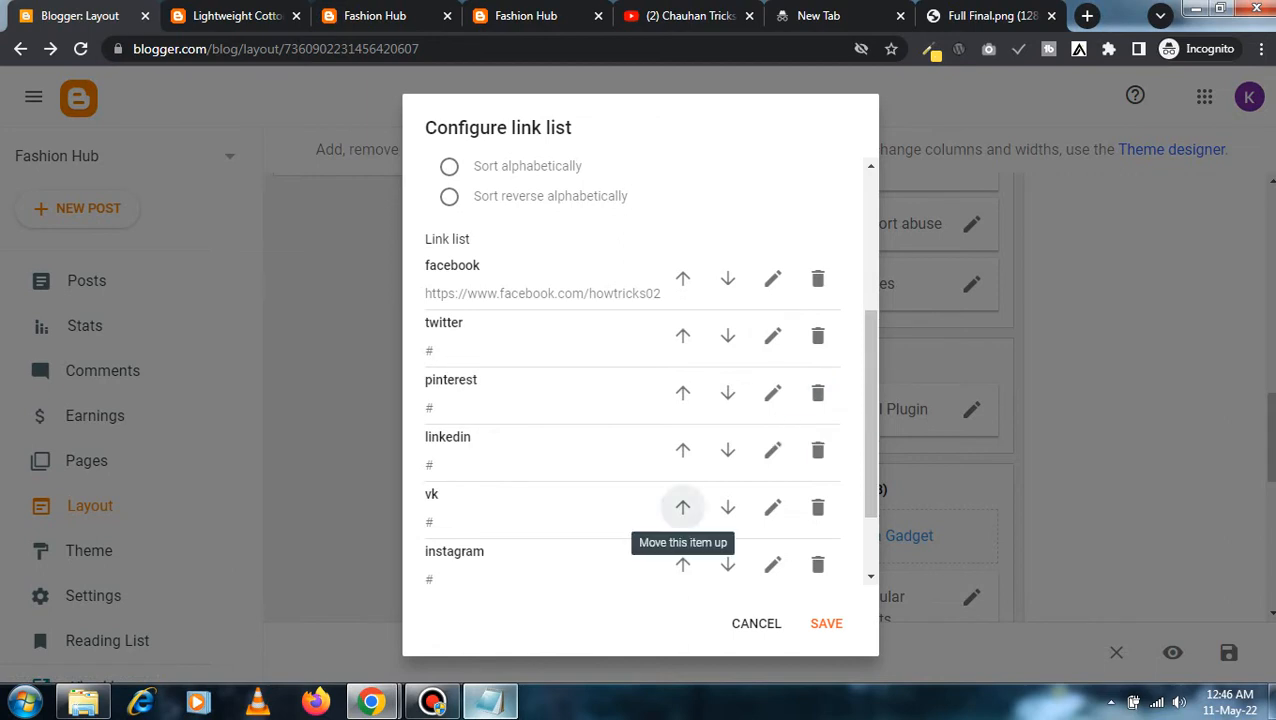
click(818, 507)
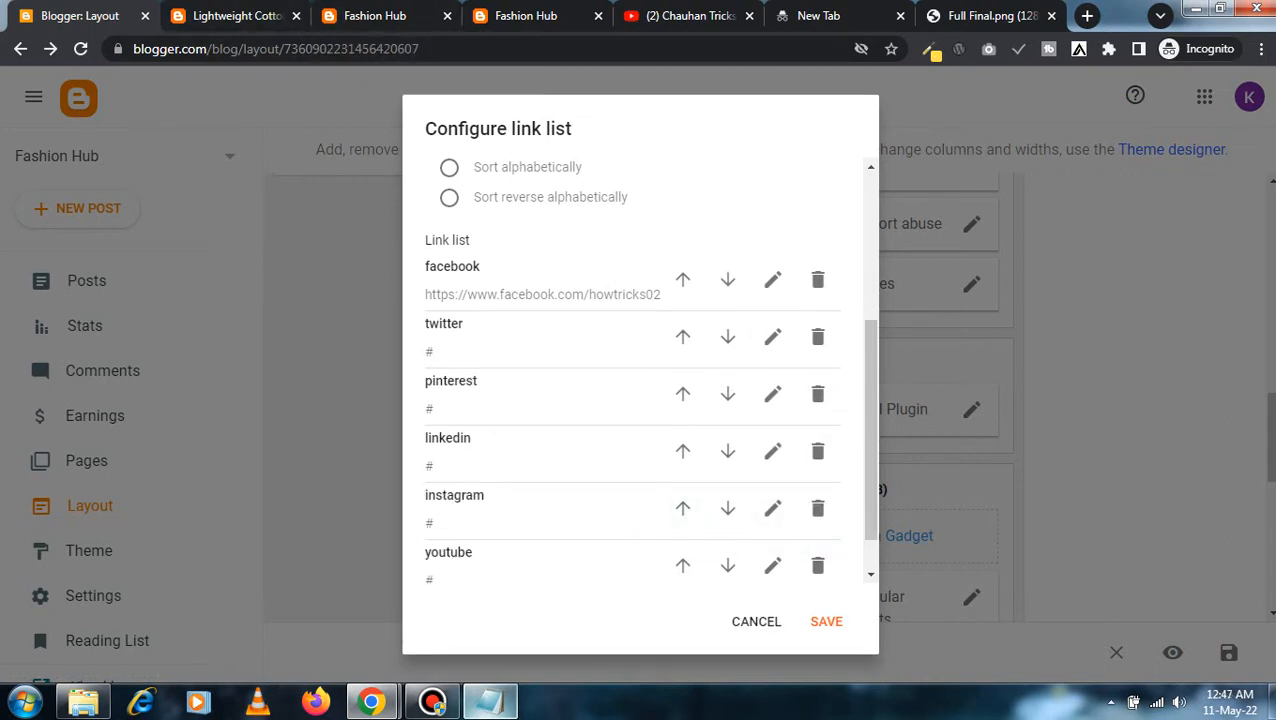
scroll(630, 380, down, 1)
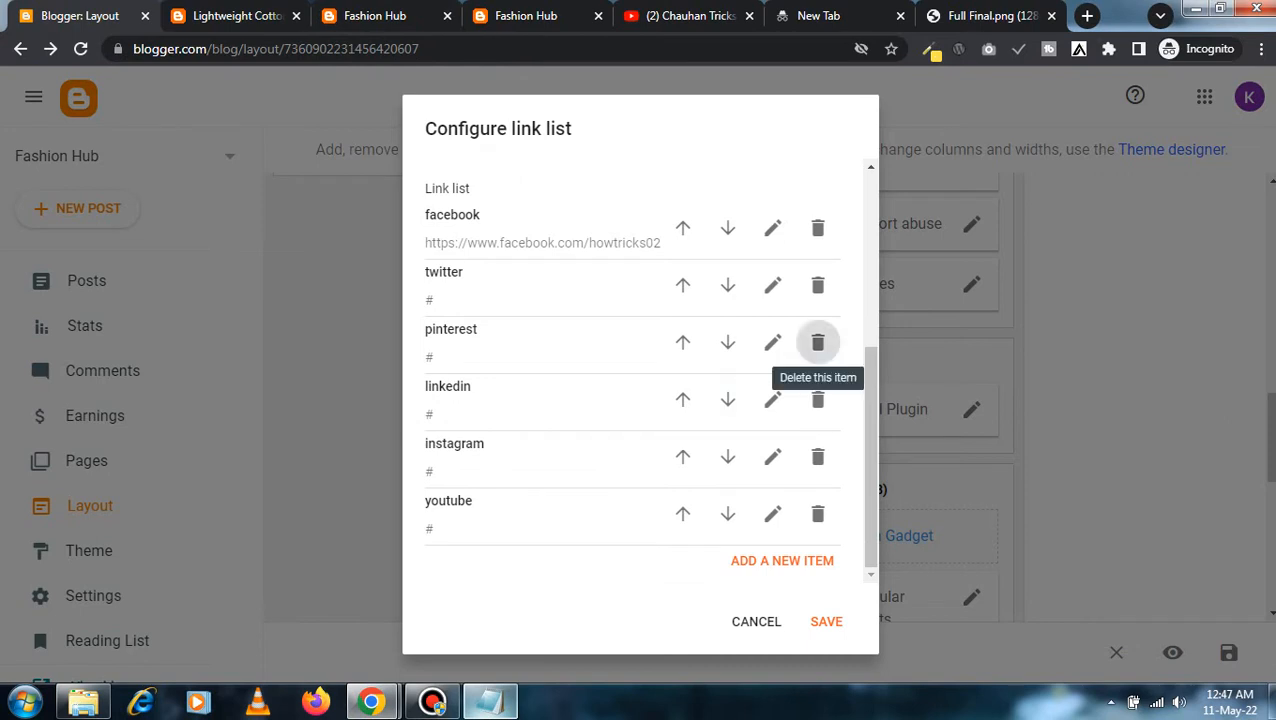
click(818, 342)
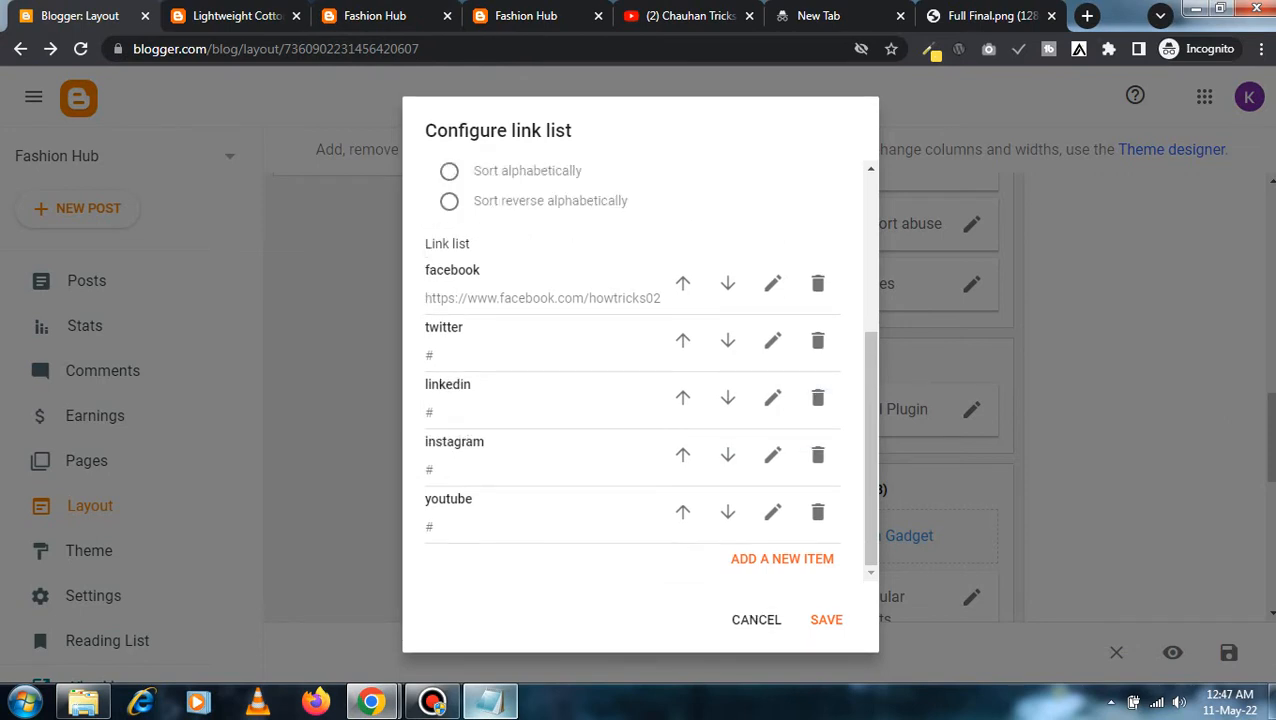
click(826, 619)
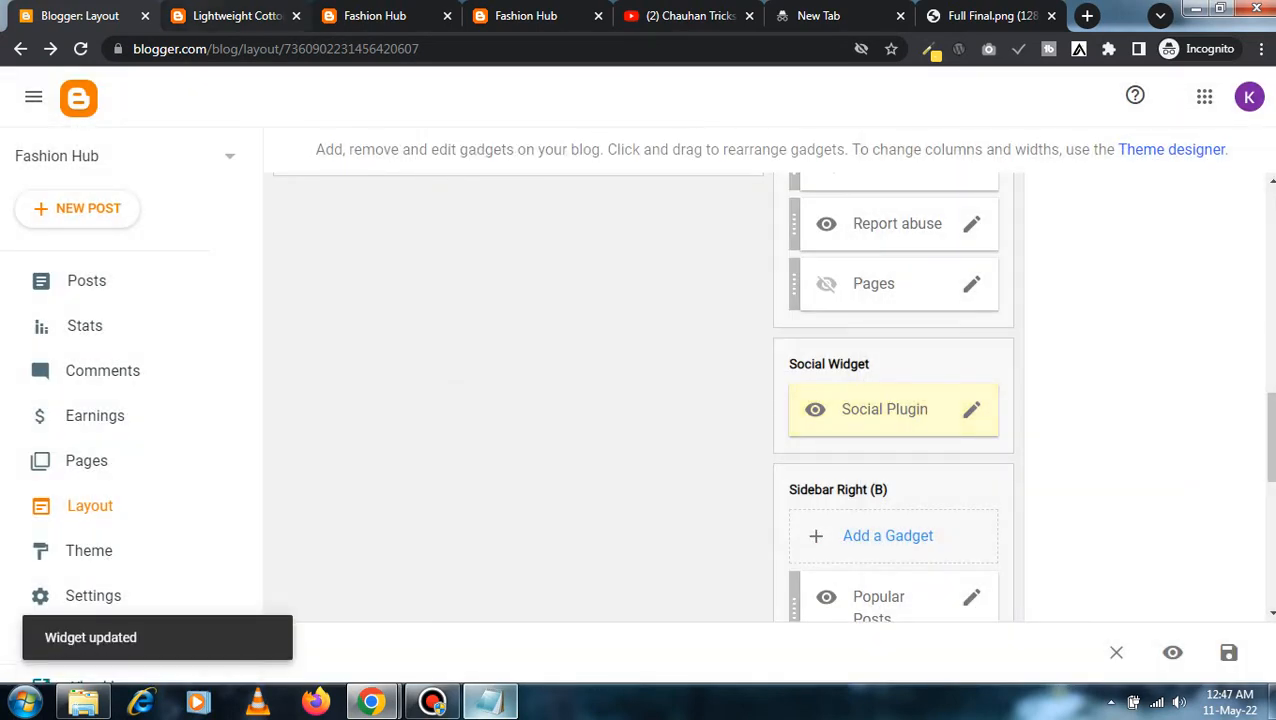
scroll(640, 400, down, 3)
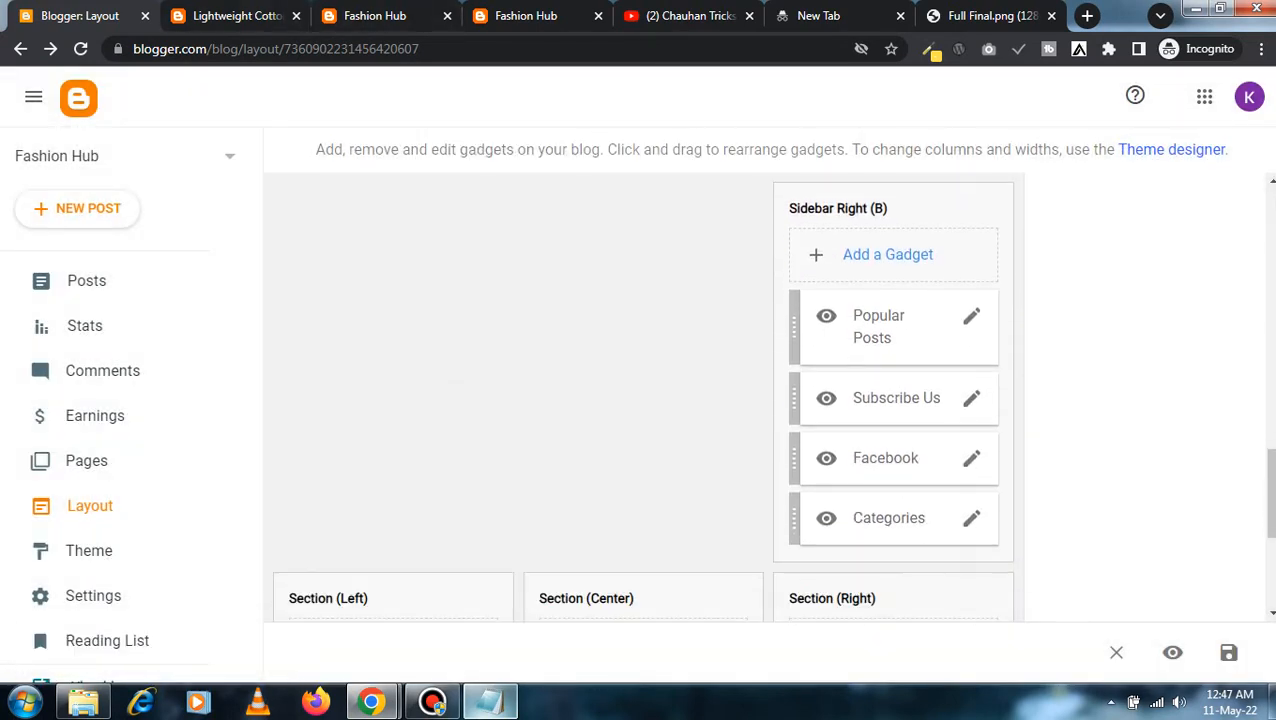
- Configure the Popular Posts gadget to rank by All time views with a maximum of 3 shown posts, and save it
click(971, 316)
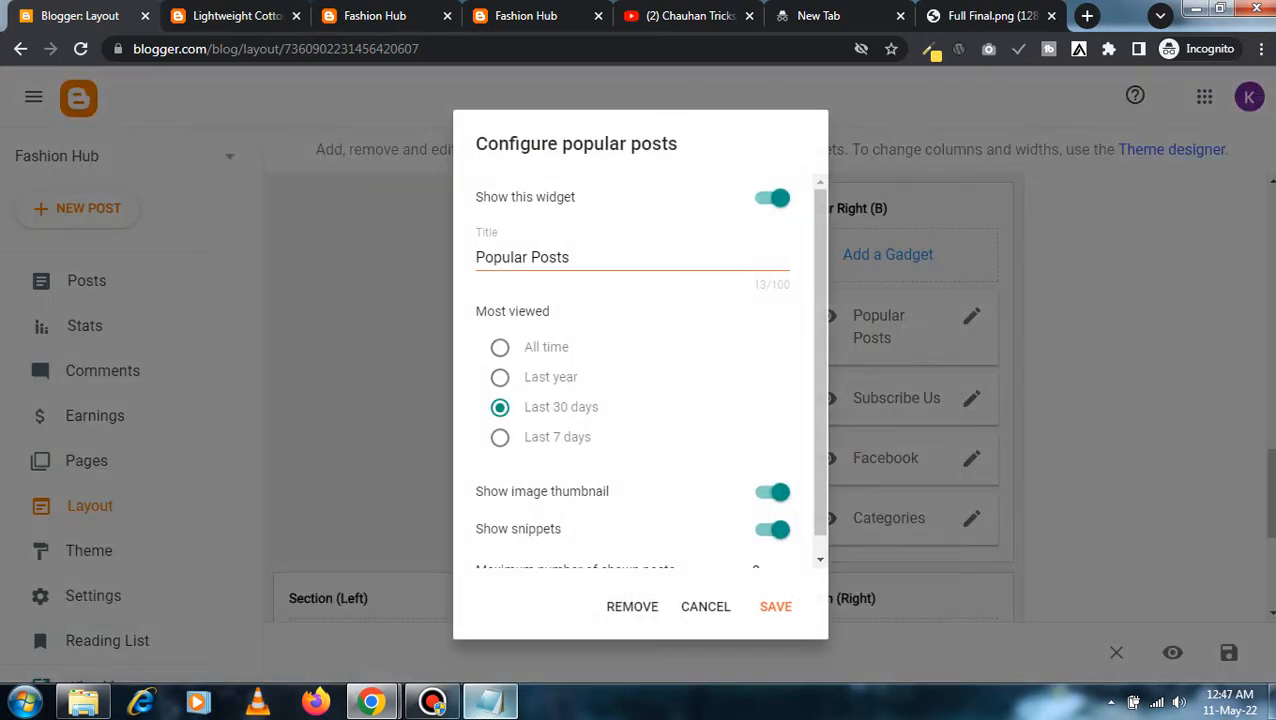
click(500, 347)
scroll(640, 370, down, 1)
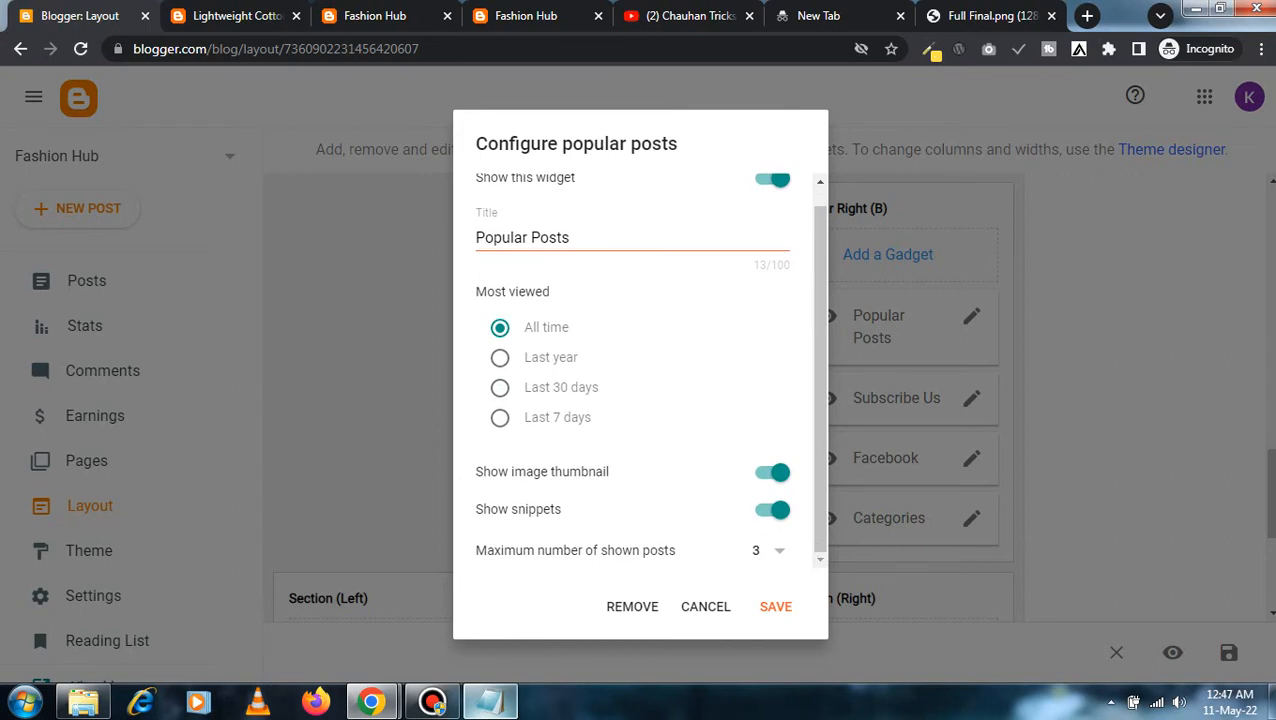
click(768, 550)
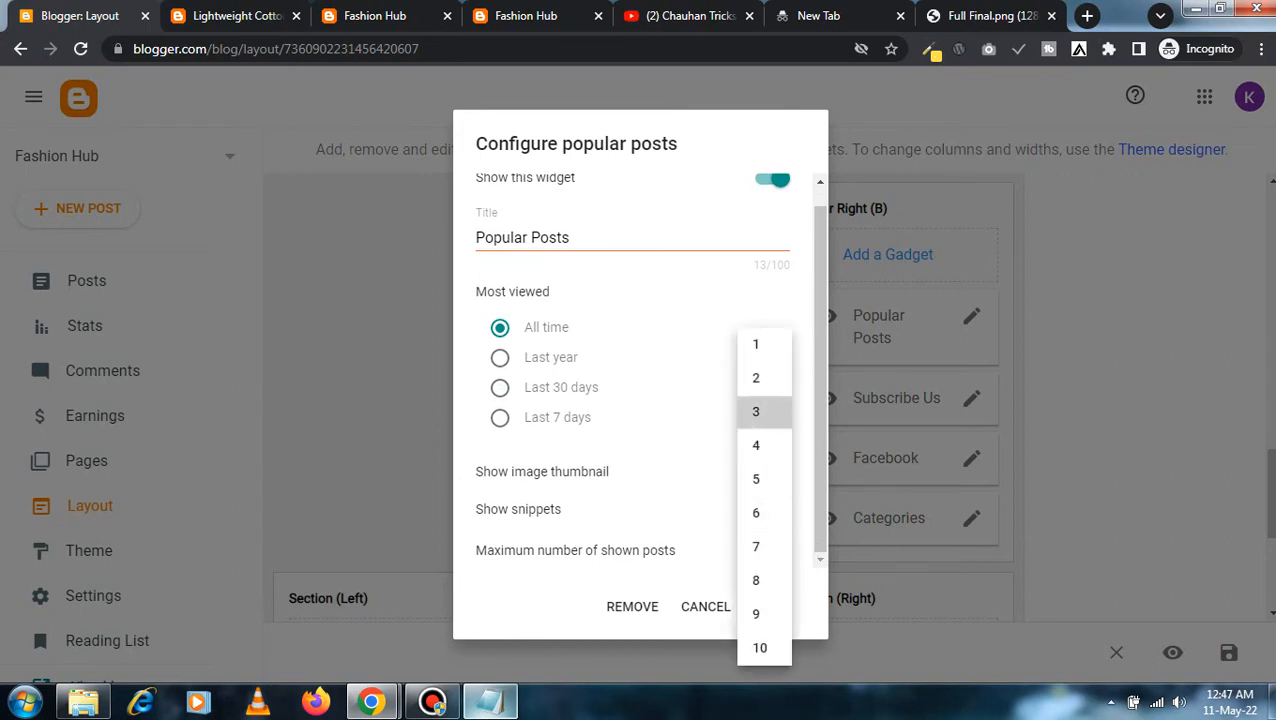
click(760, 411)
click(775, 606)
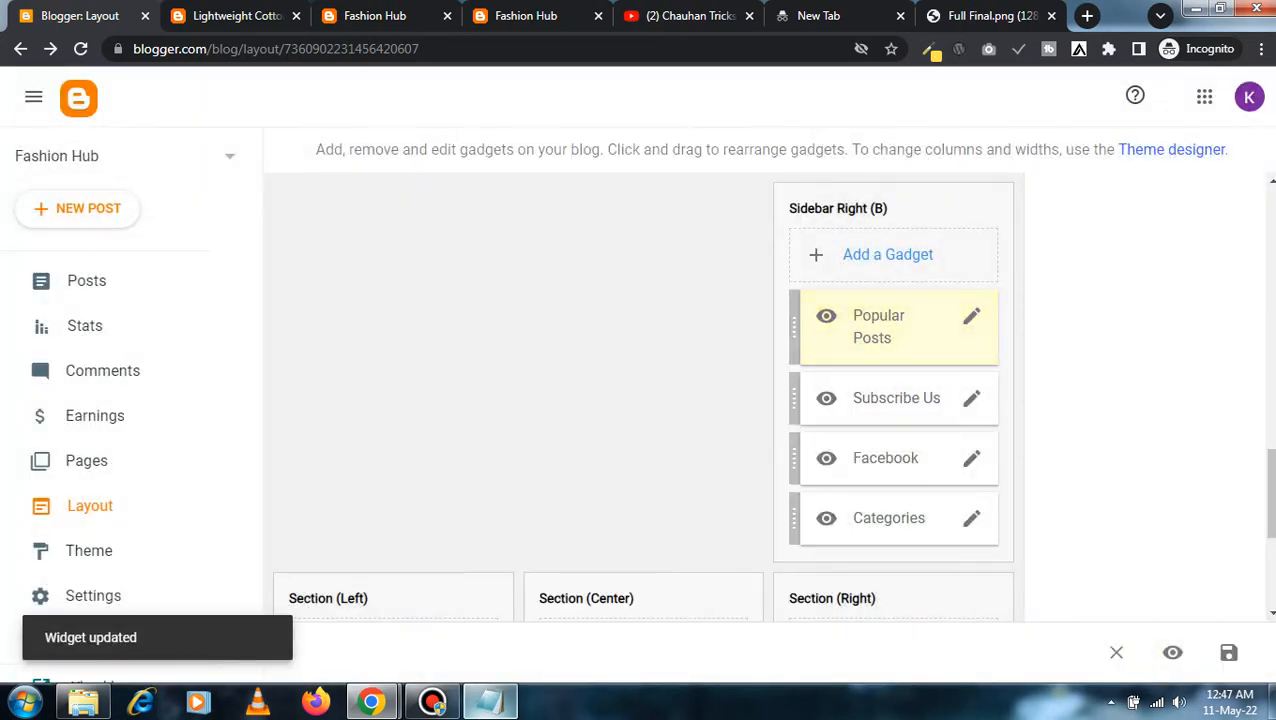
- Open the Subscribe Us gadget's settings, inspect the YouTube embed link in its content and view the matching video on the live homepage
click(971, 398)
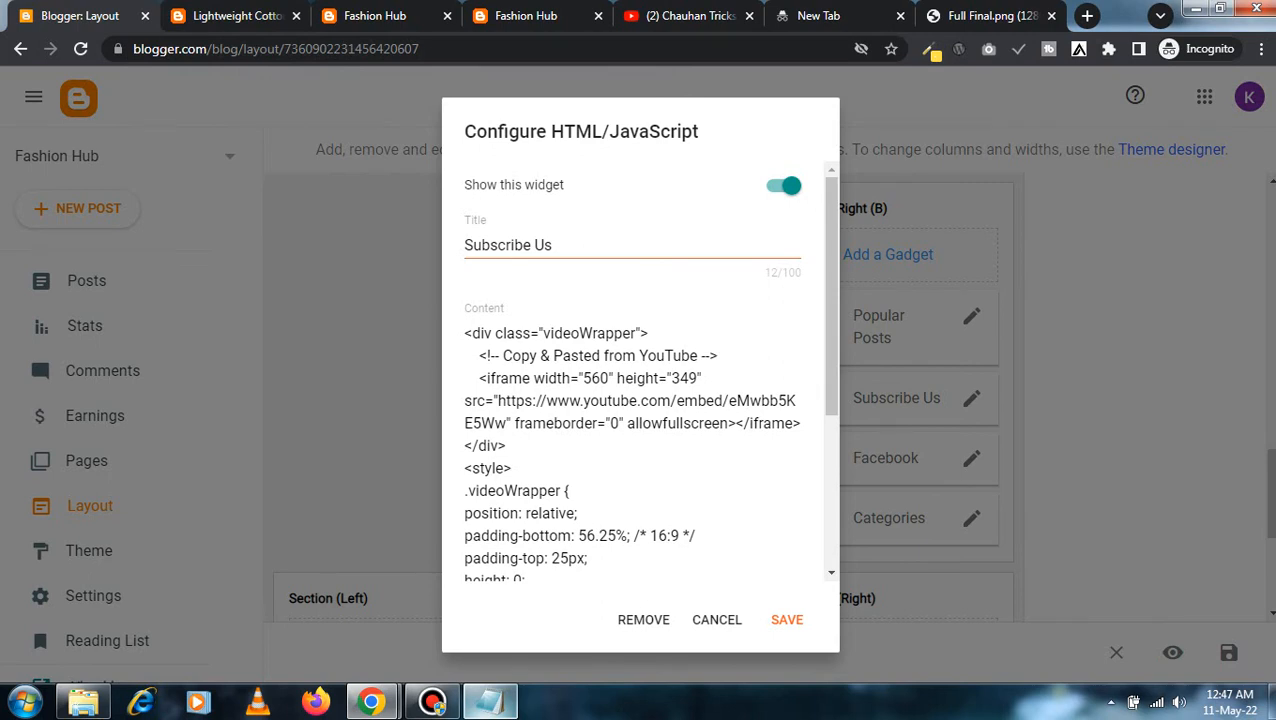
drag(729, 401, 506, 424)
click(508, 446)
click(228, 16)
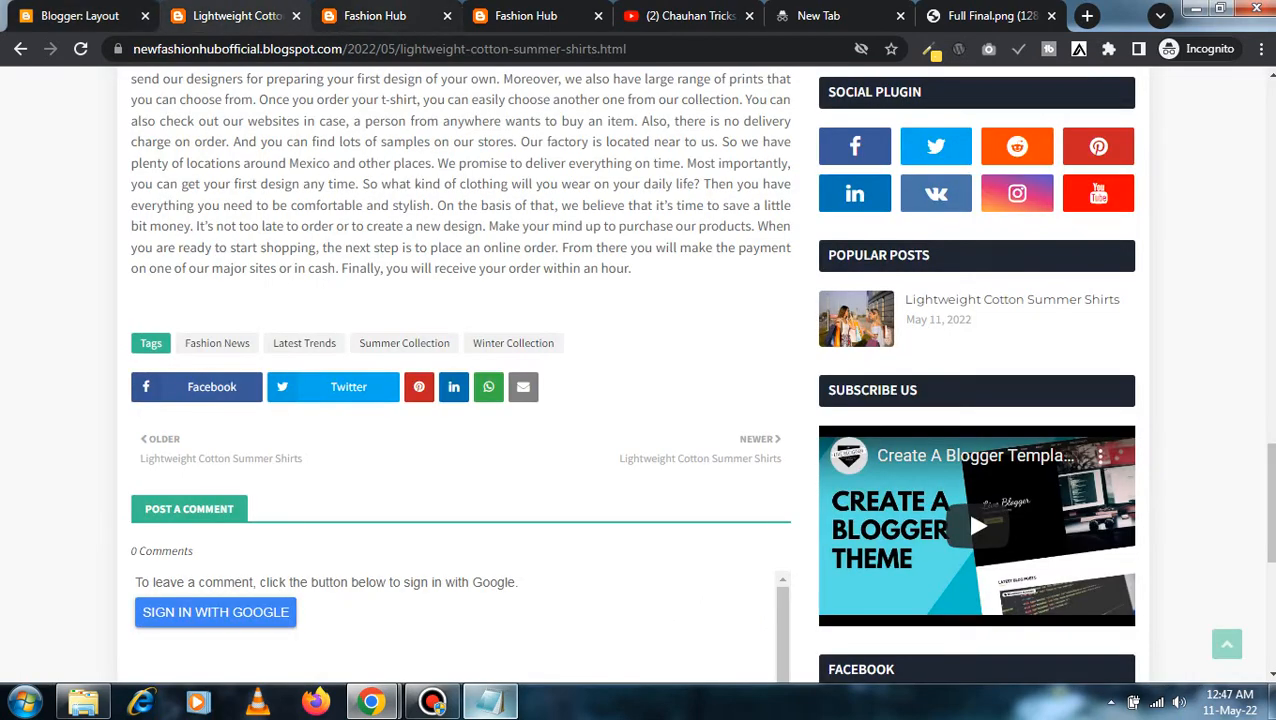
click(385, 16)
scroll(966, 505, down, 10)
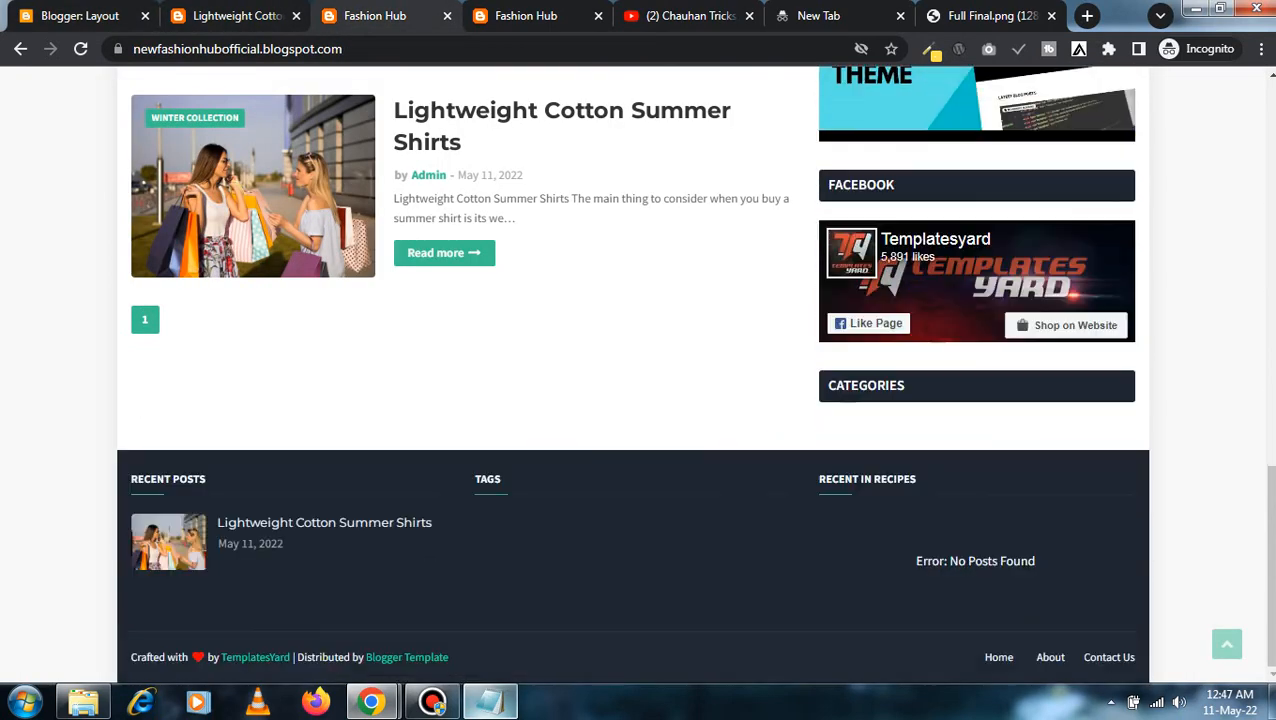
scroll(966, 303, up, 4)
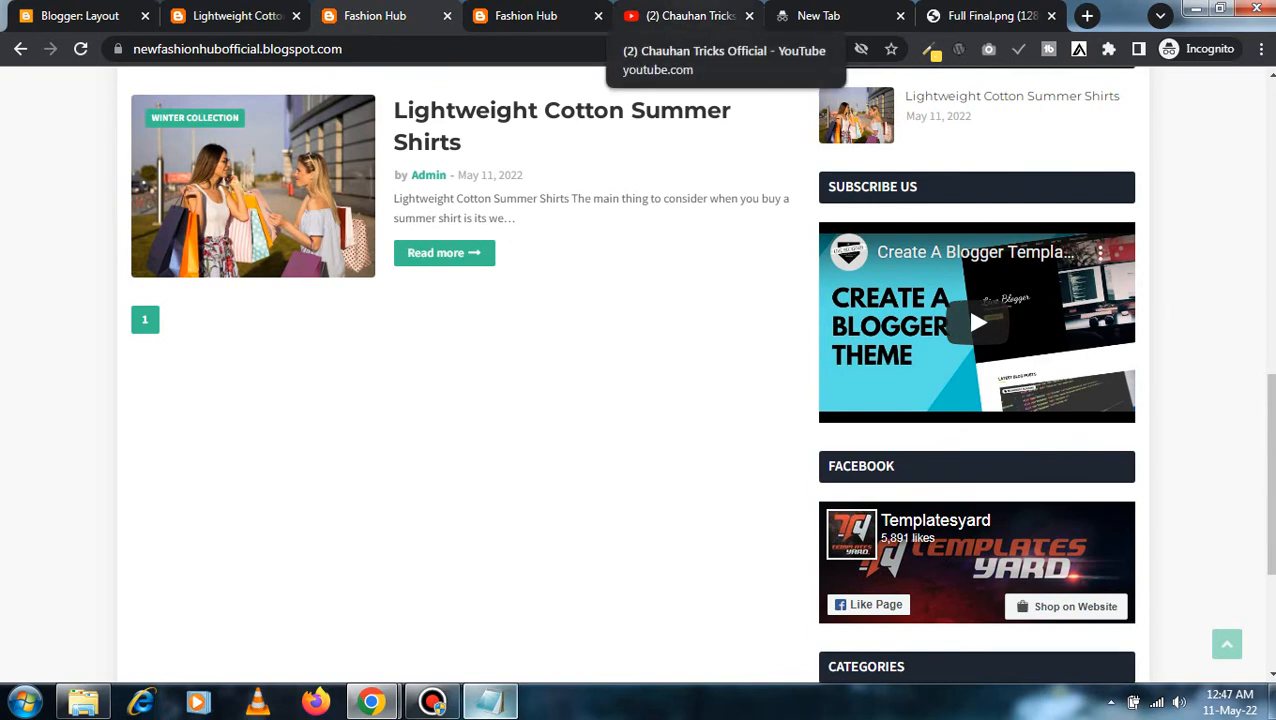
- On the Chauhan Tricks Official YouTube channel, open the "How to Install Blogspot Theme" Part 2 video and copy the video ID from its share link
click(685, 16)
scroll(745, 400, down, 1)
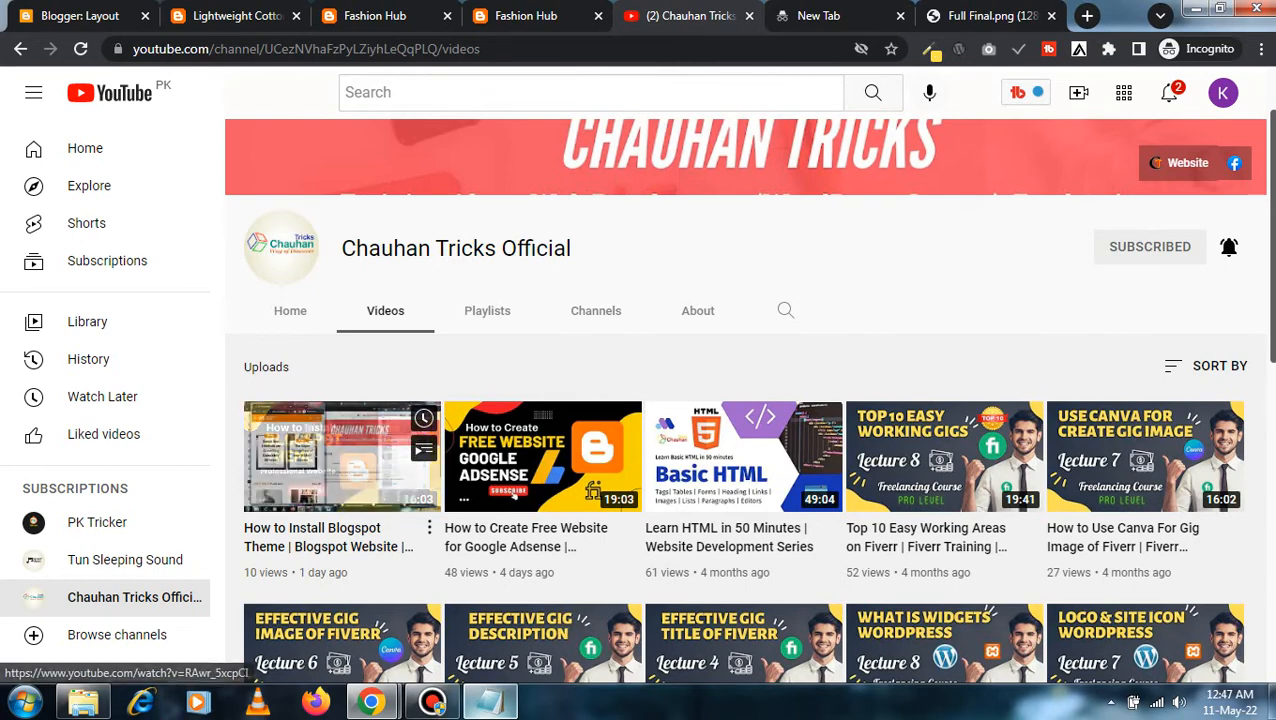
click(340, 456)
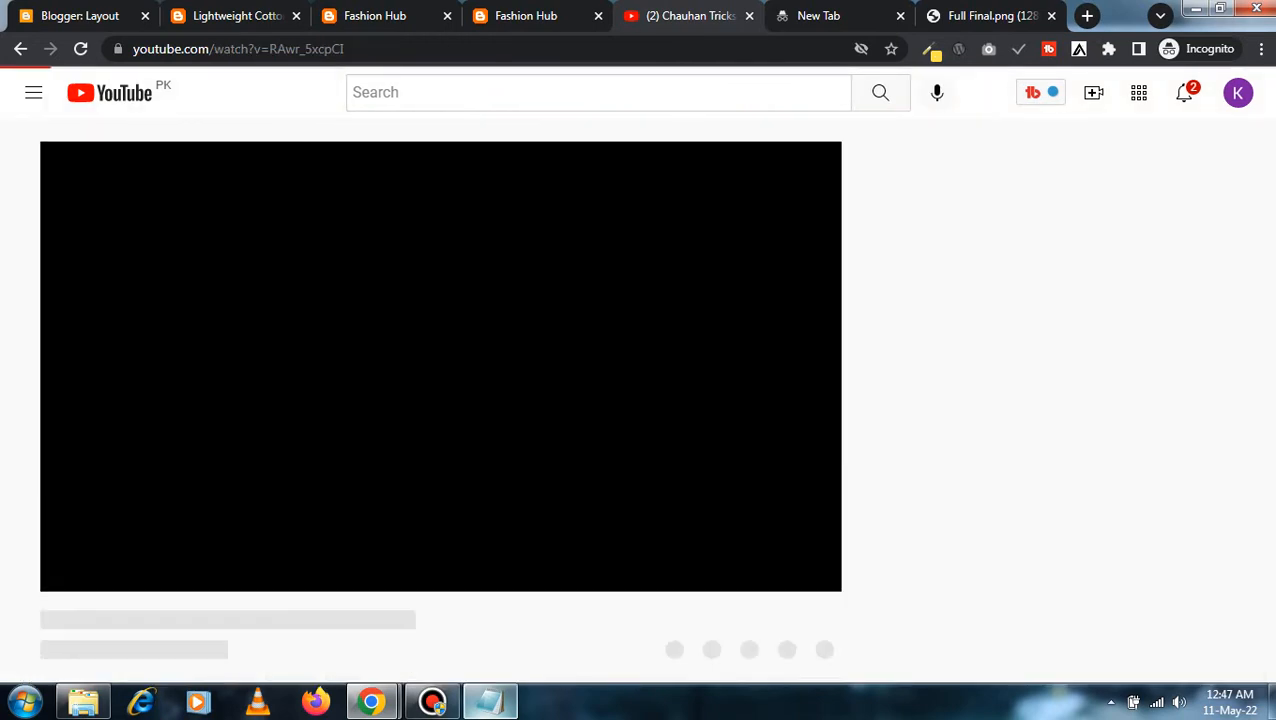
scroll(640, 400, down, 2)
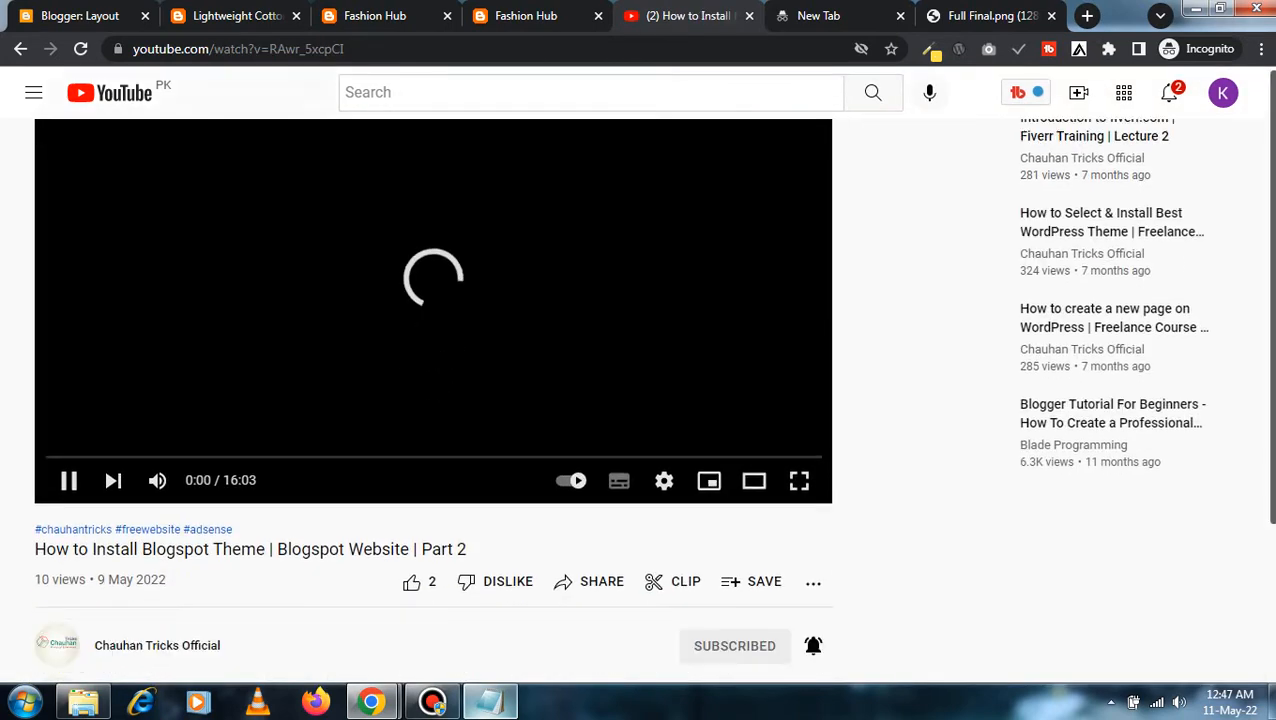
click(68, 381)
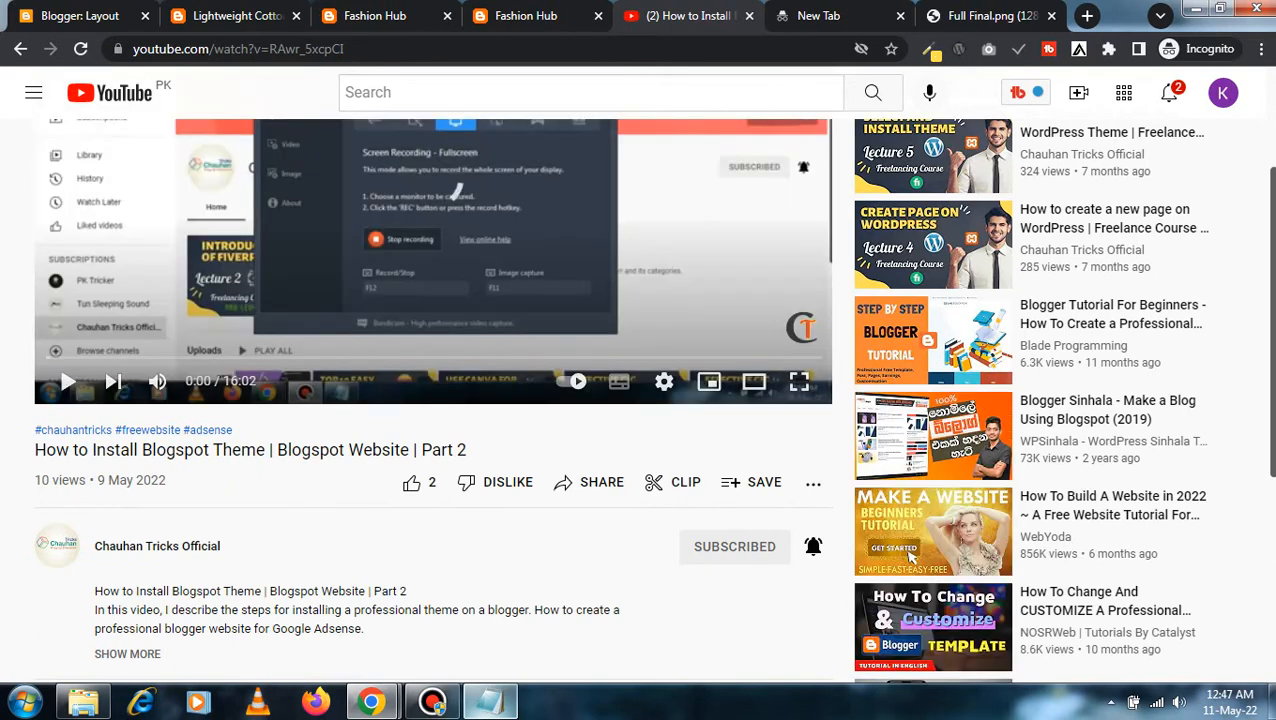
click(590, 482)
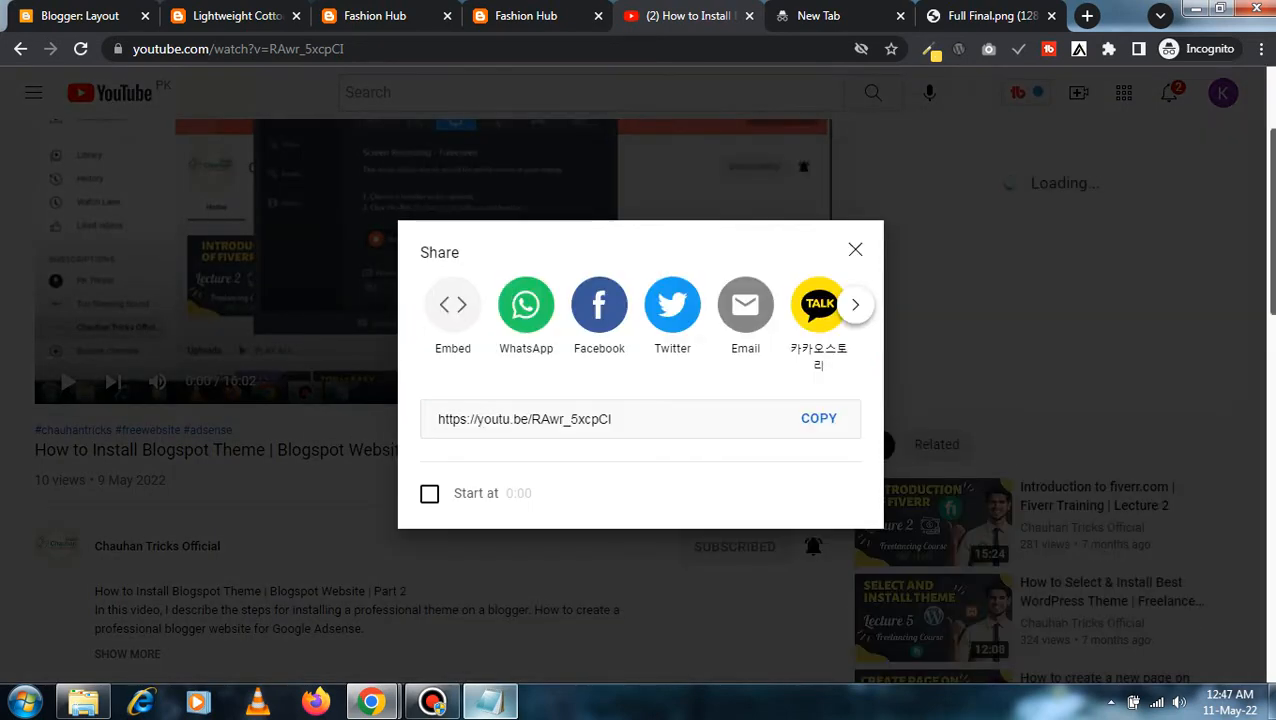
drag(611, 419, 532, 419)
key(ctrl+c)
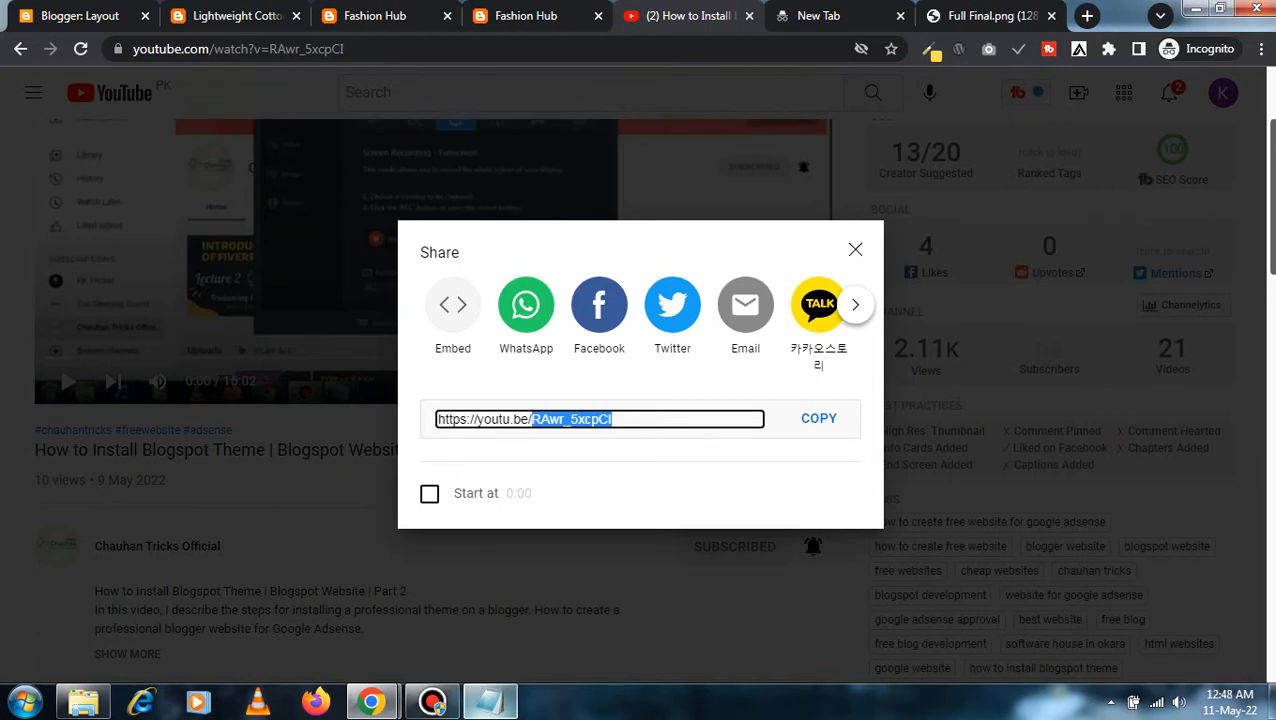
- Replace the video ID in the Subscribe Us gadget's embed link with RAwr_5xcpCI and save the gadget
click(80, 16)
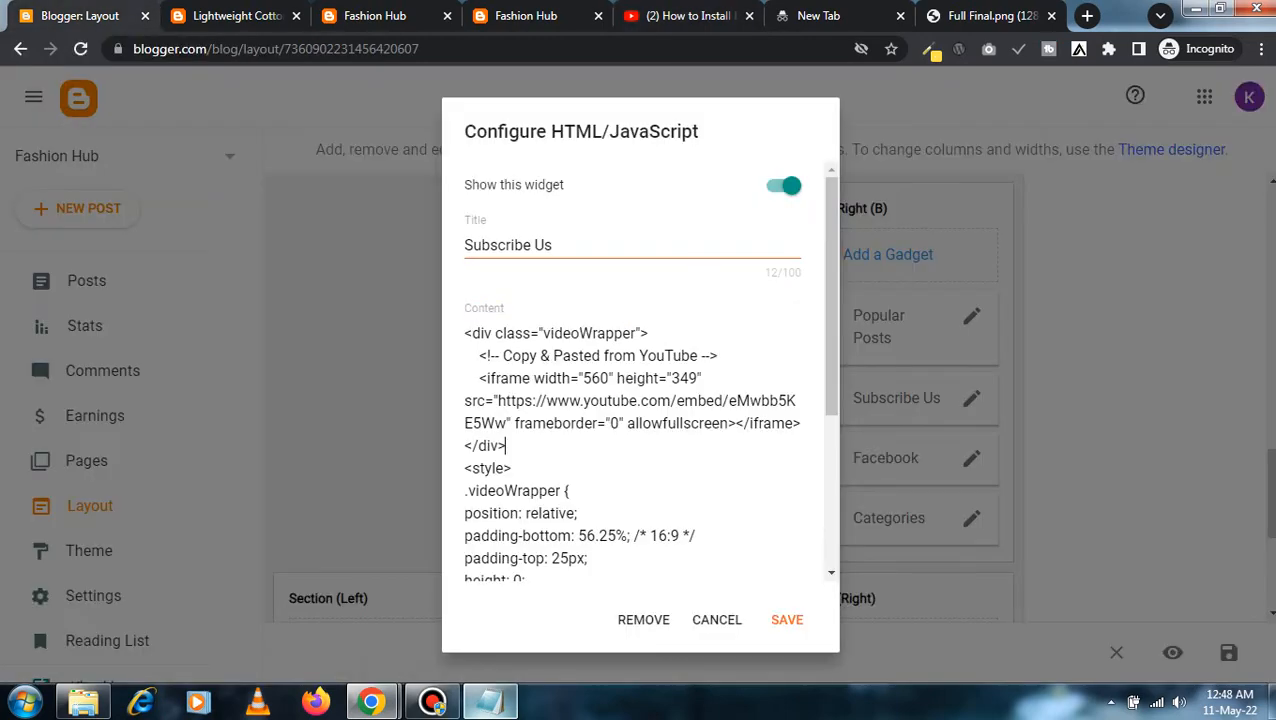
drag(728, 401, 507, 423)
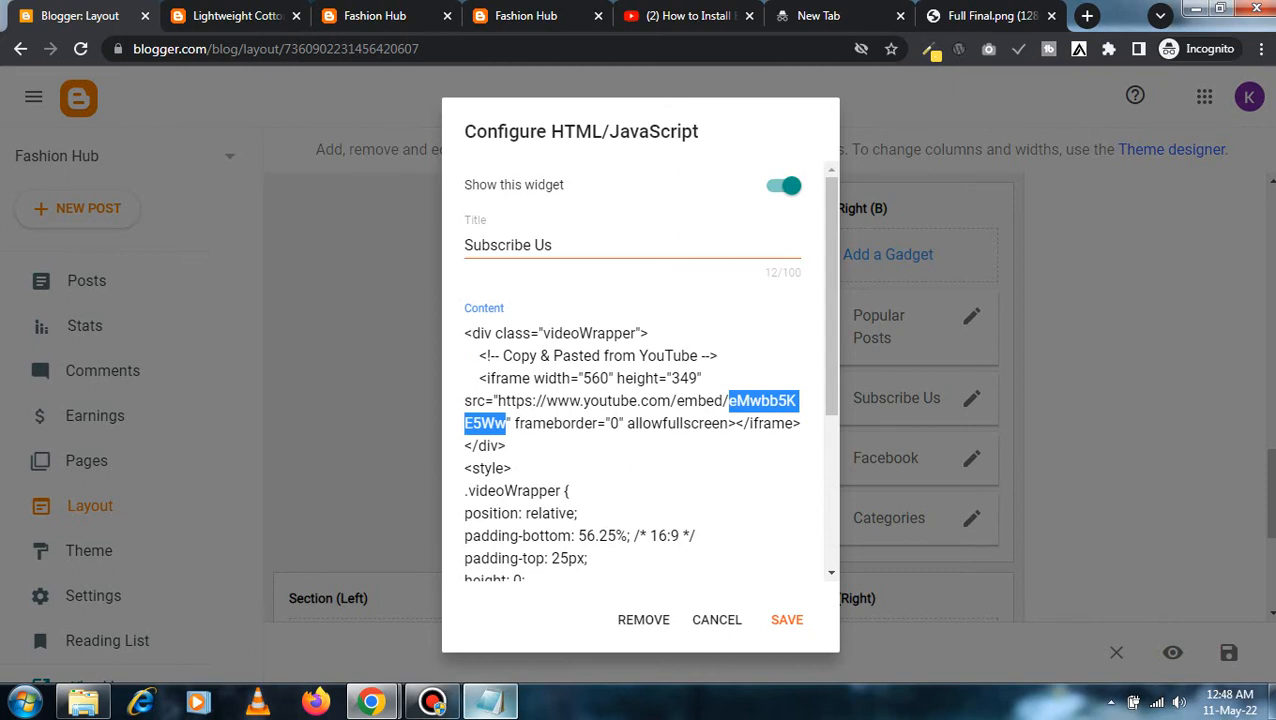
key(ctrl+v)
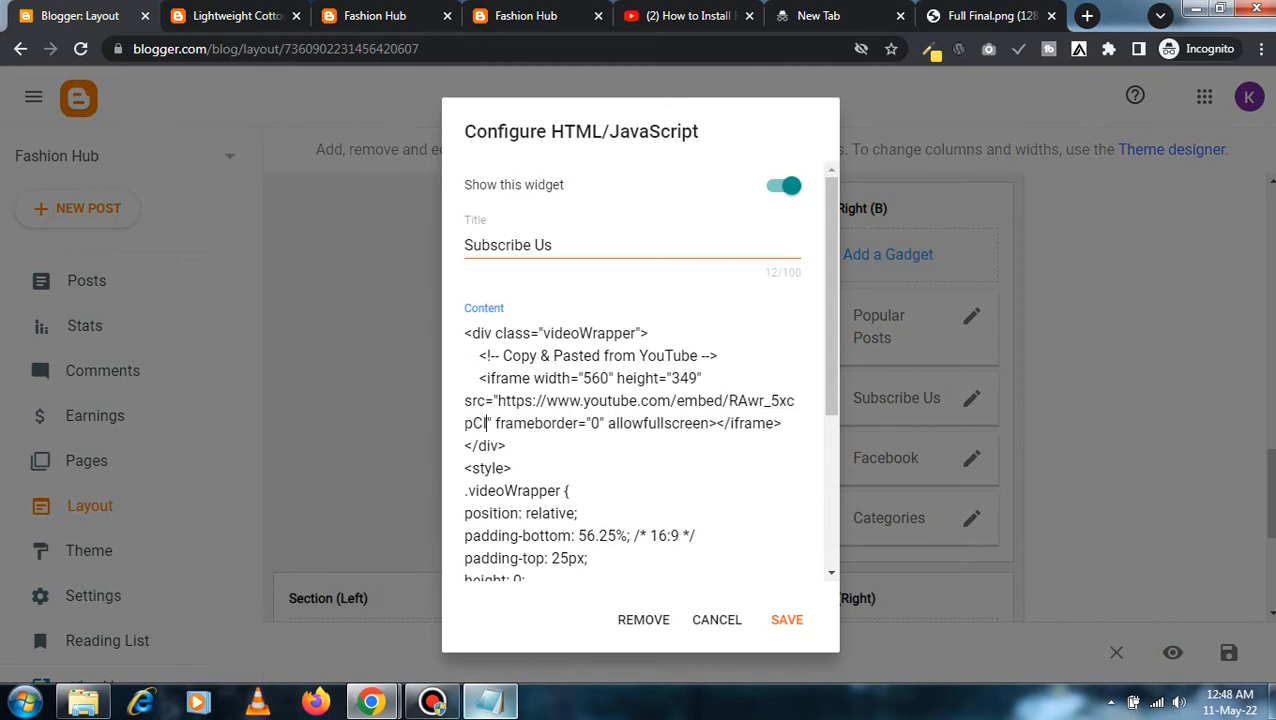
click(786, 619)
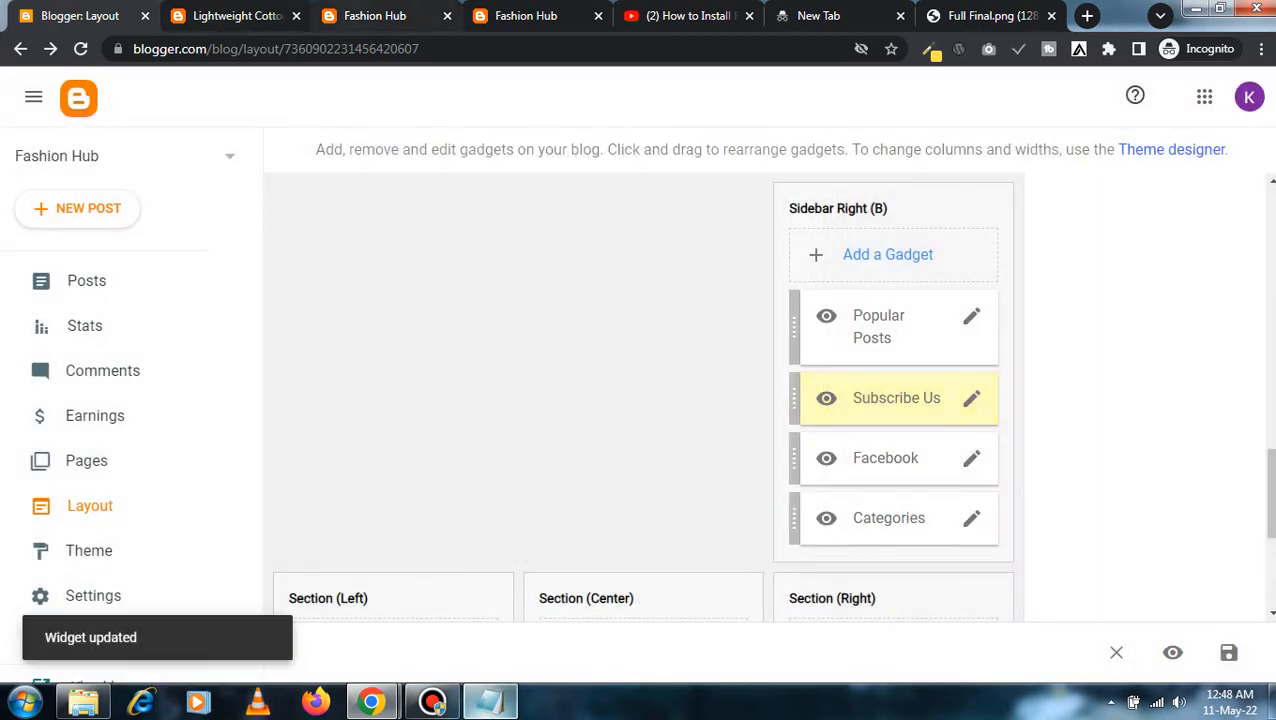
- Reload the live Fashion Hub homepage and check the sidebar's social icons, popular posts, Subscribe Us video and Facebook box
click(375, 16)
scroll(612, 122, up, 9)
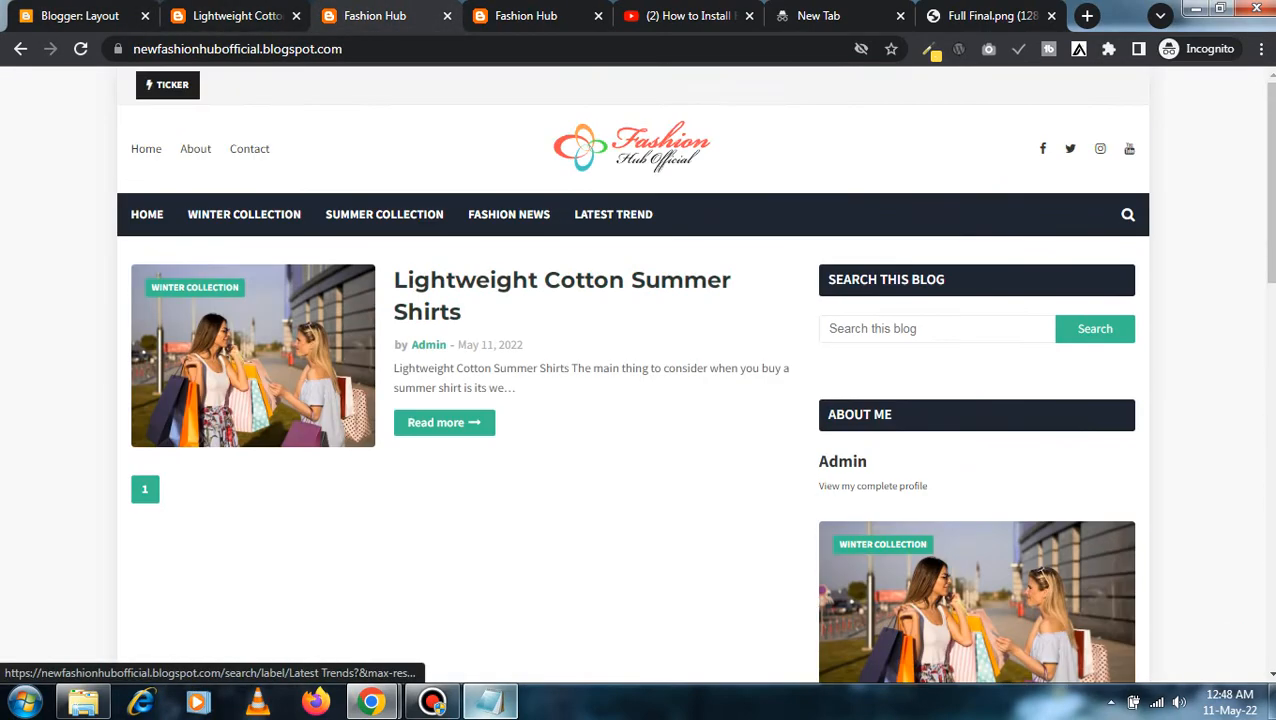
click(632, 147)
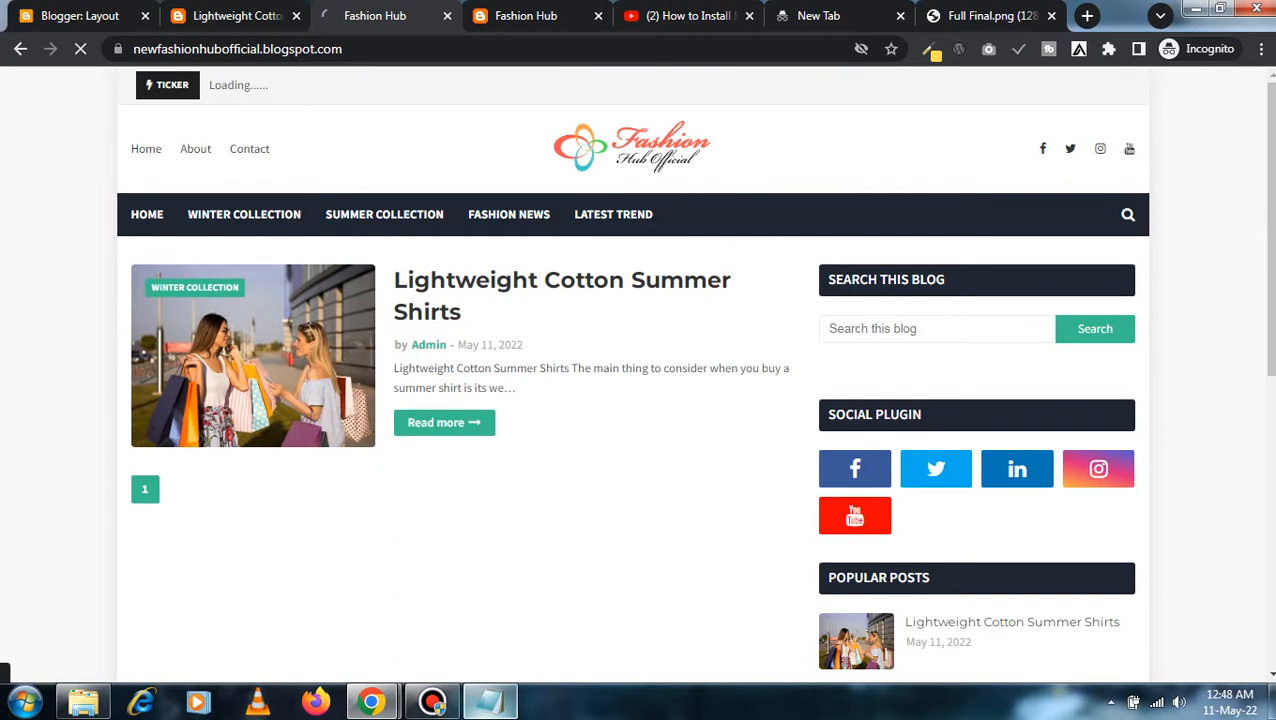
scroll(640, 380, down, 1)
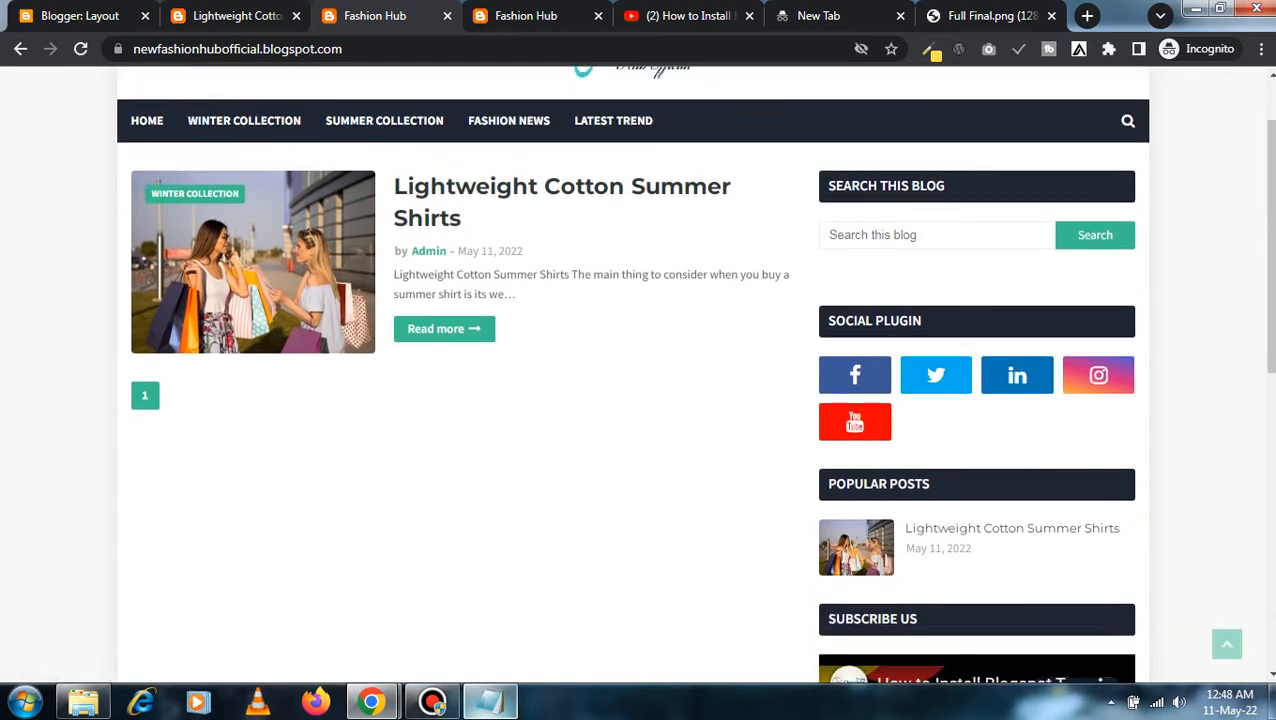
scroll(930, 590, down, 1)
scroll(976, 400, down, 2)
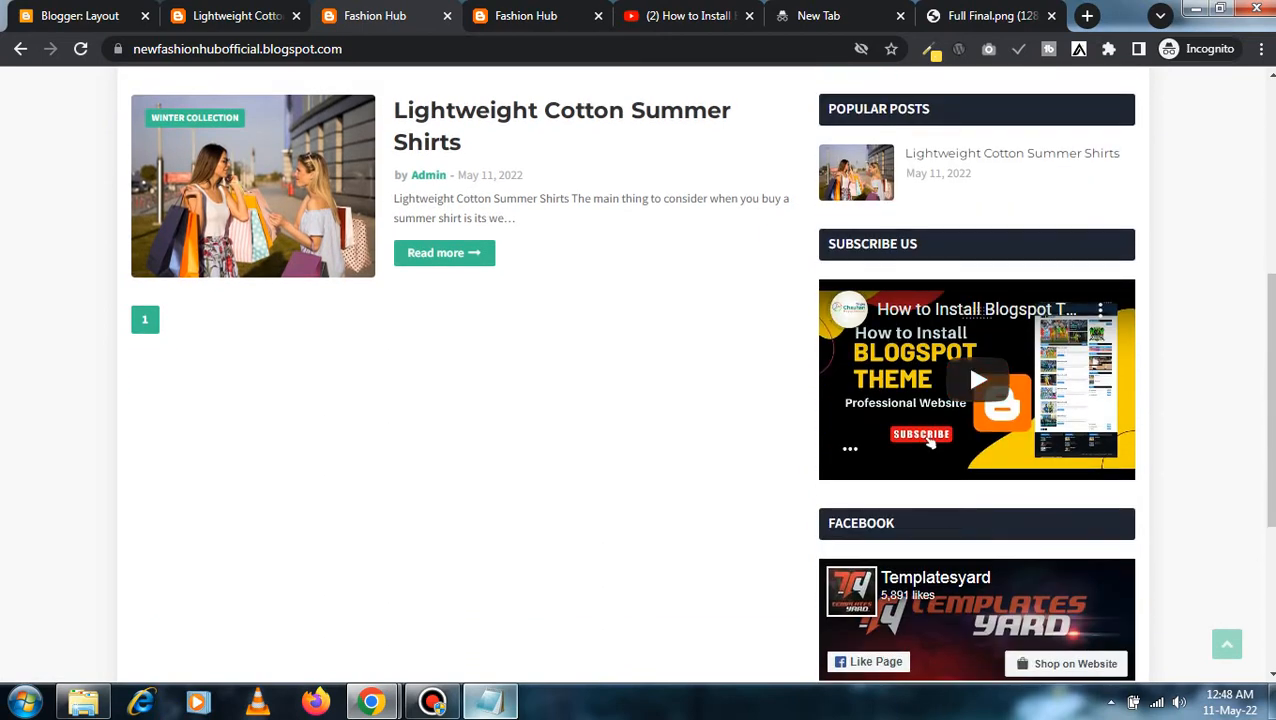
scroll(966, 360, down, 2)
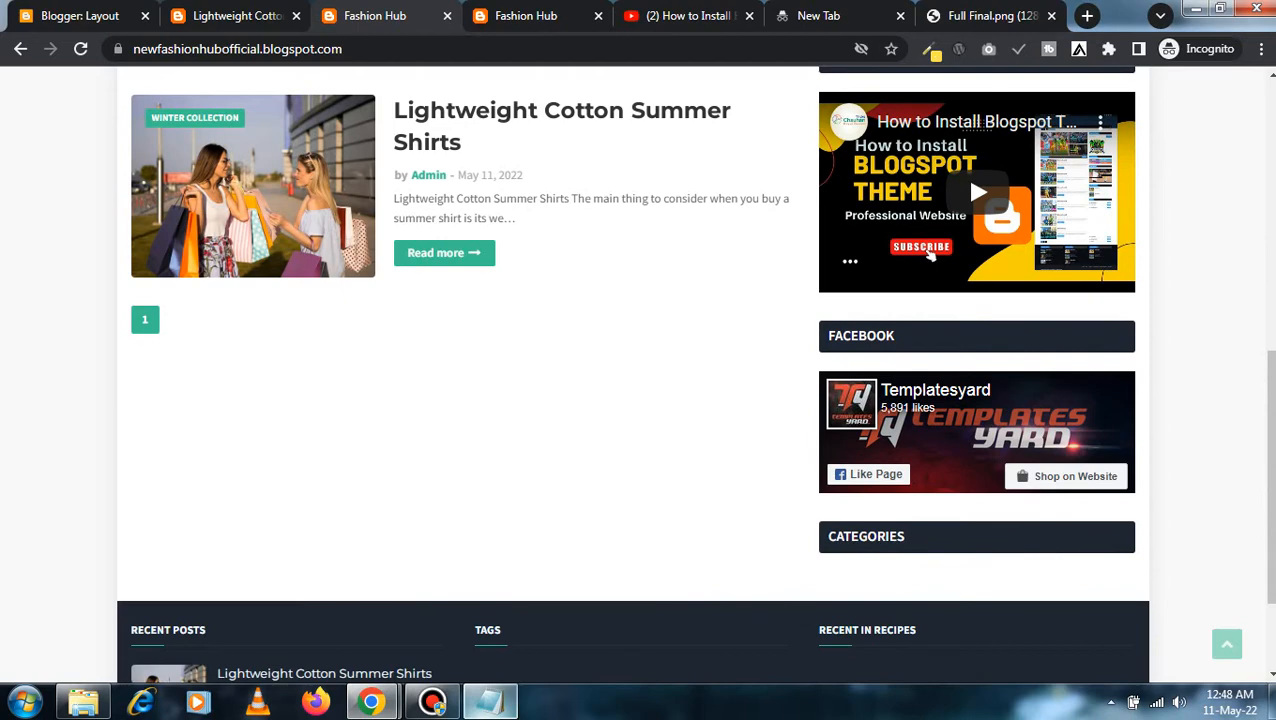
click(80, 16)
scroll(768, 396, down, 2)
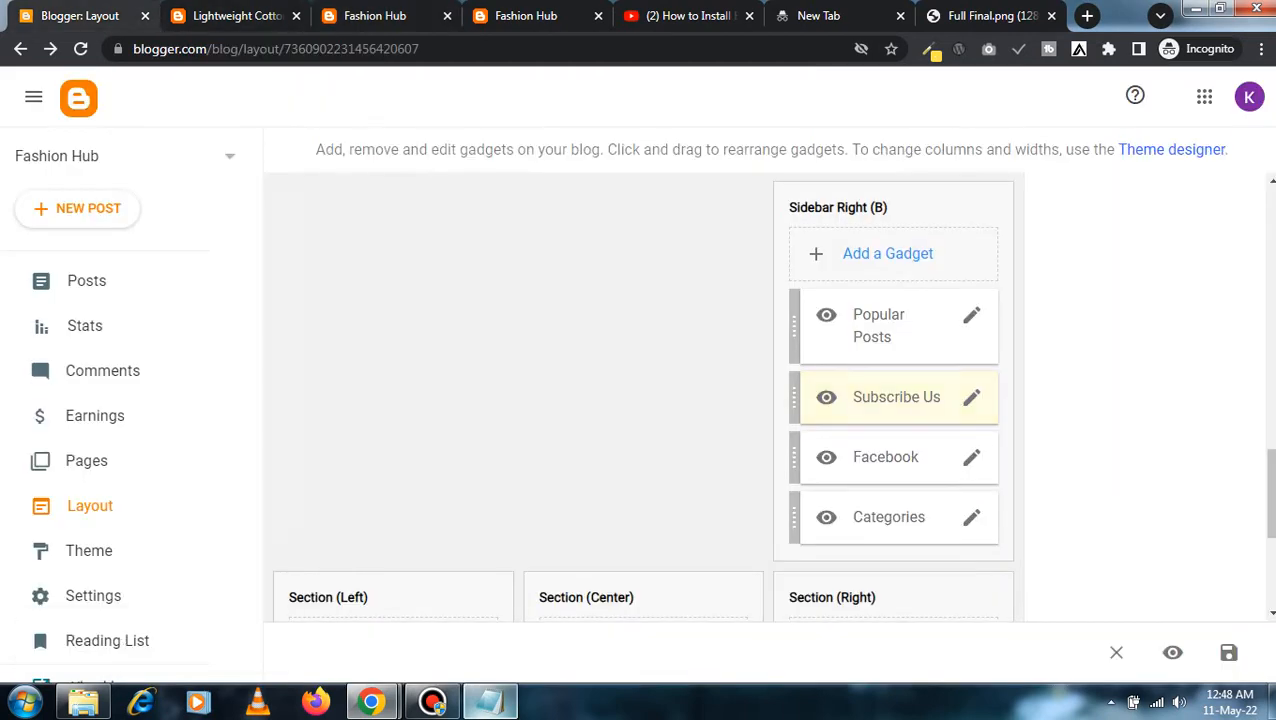
click(971, 271)
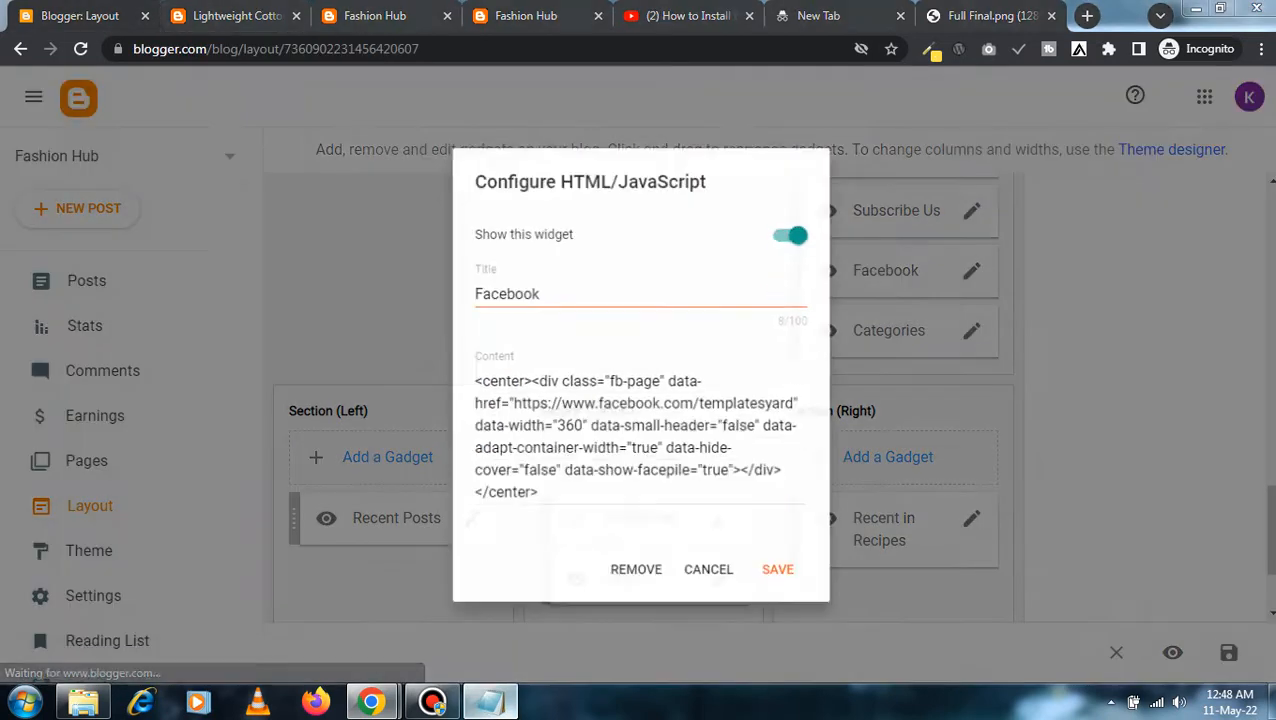
right_click(490, 702)
click(490, 702)
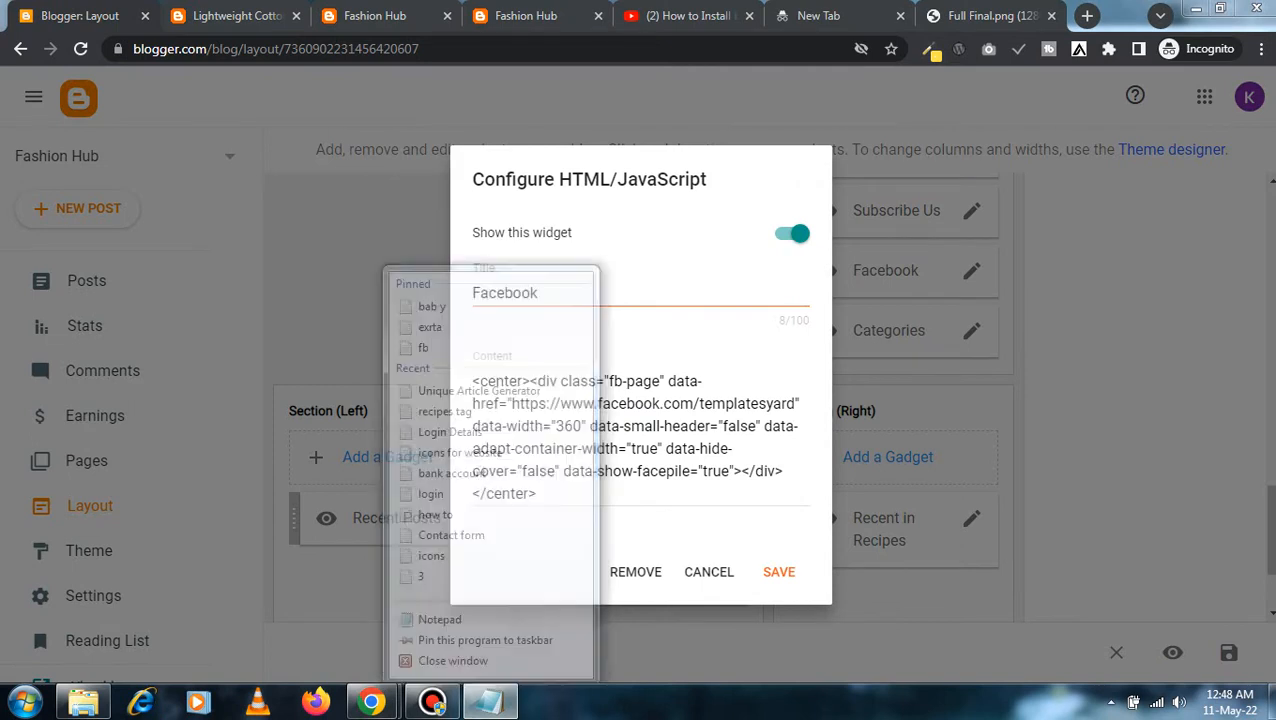
click(490, 702)
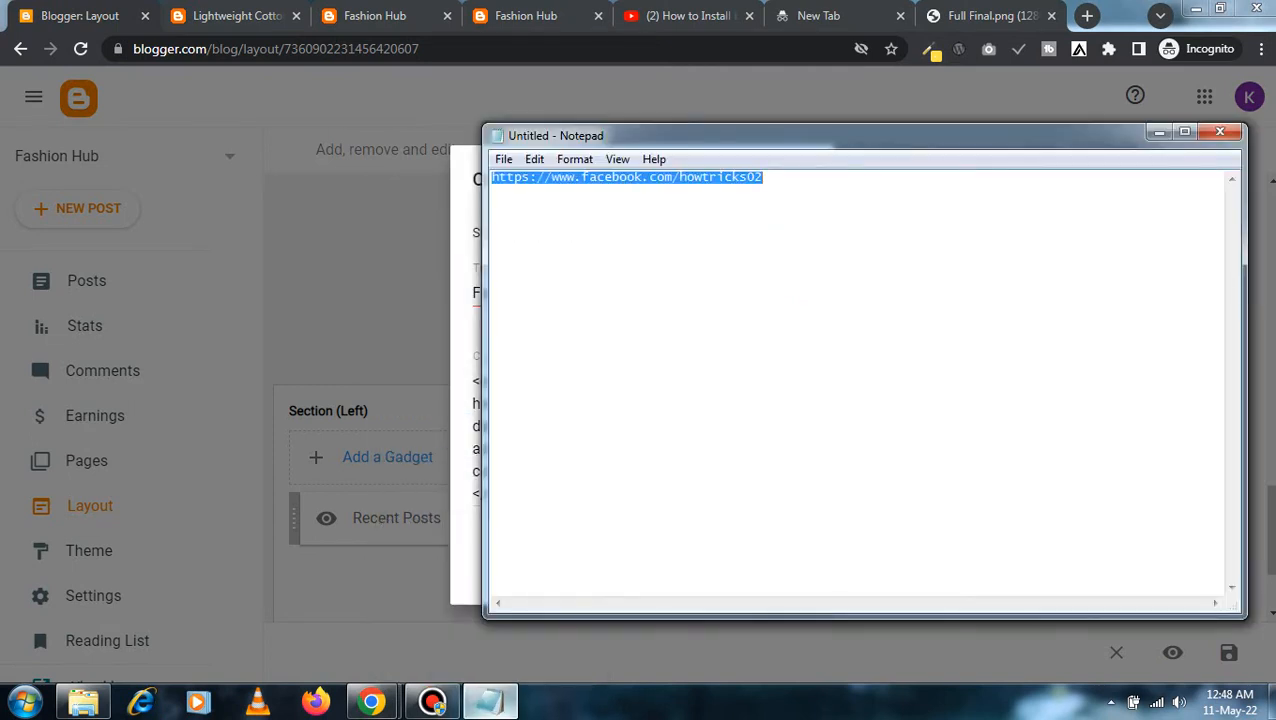
key(alt+Tab)
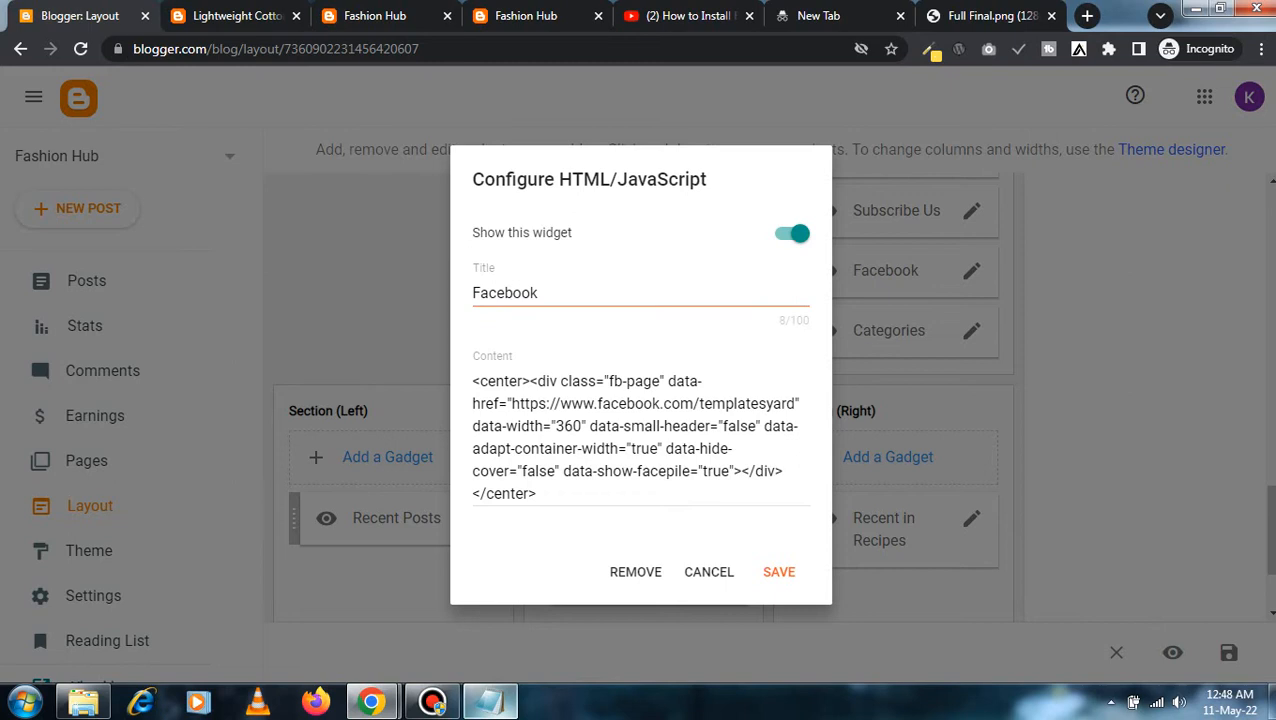
drag(512, 403, 795, 403)
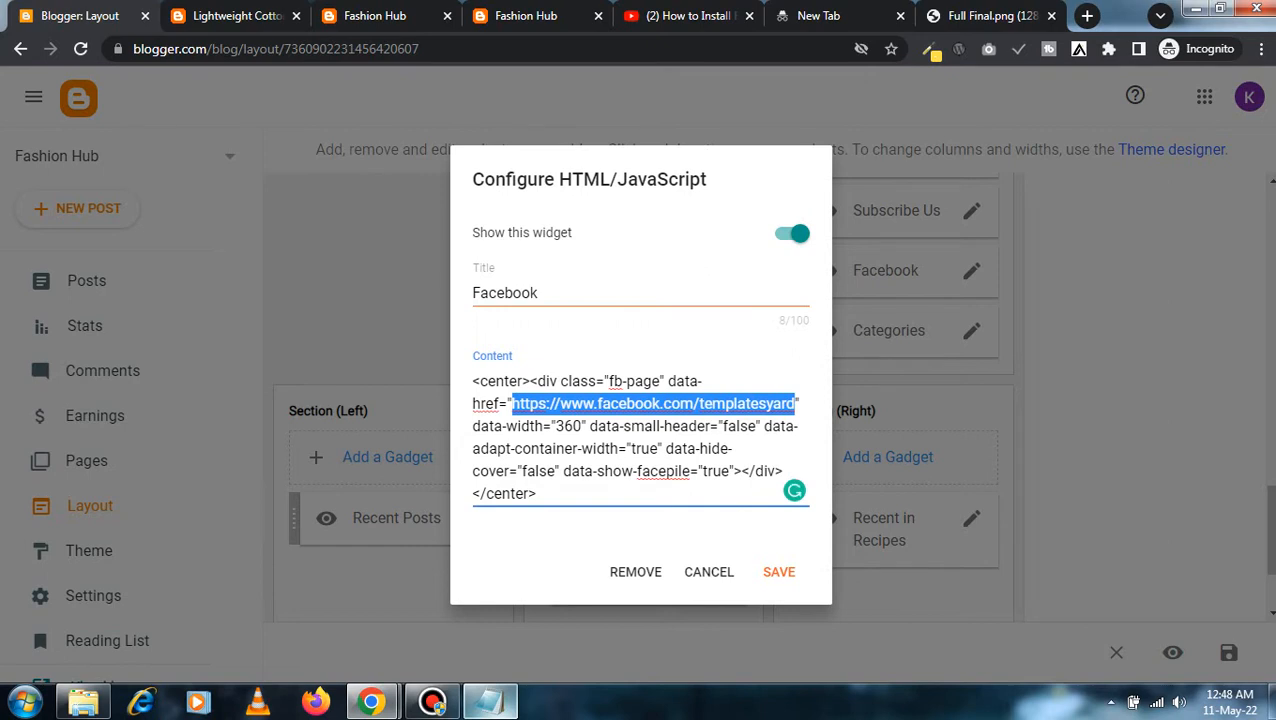
text(https://www.facebook.com/howtricks02)
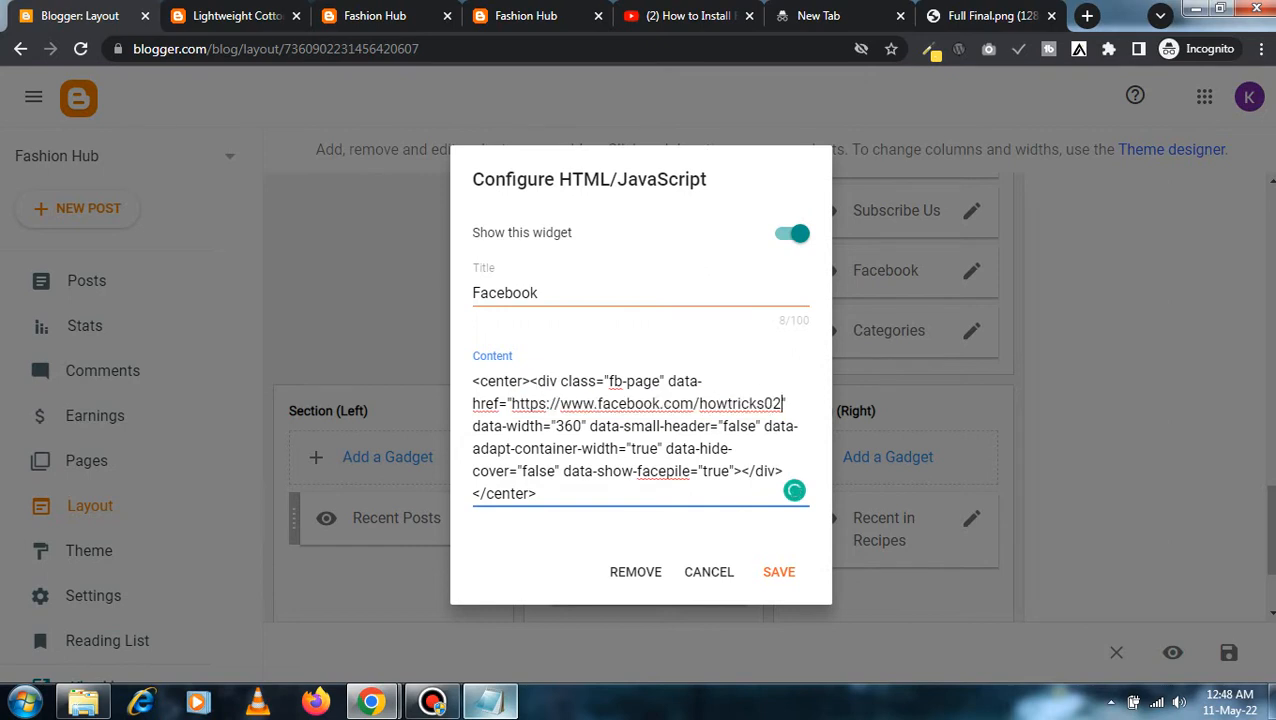
click(779, 572)
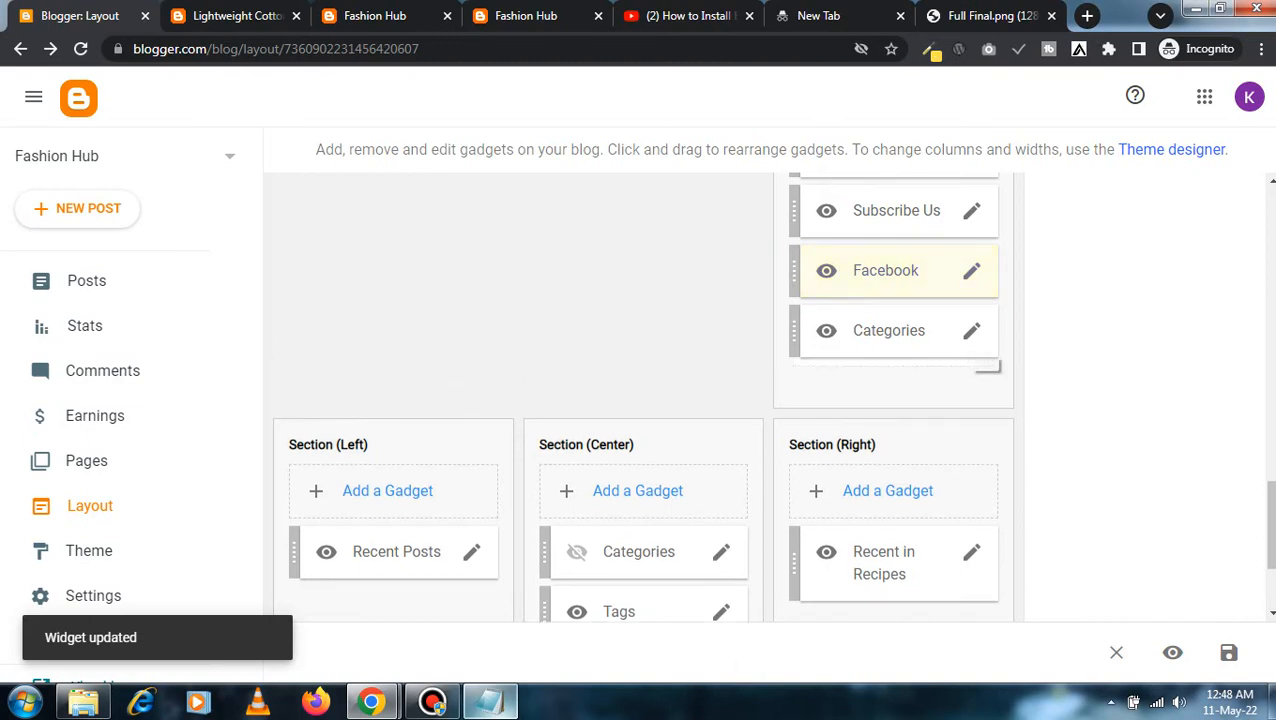
- Set the Categories gadget in Sidebar Right (B) to display All labels, and save it
click(971, 330)
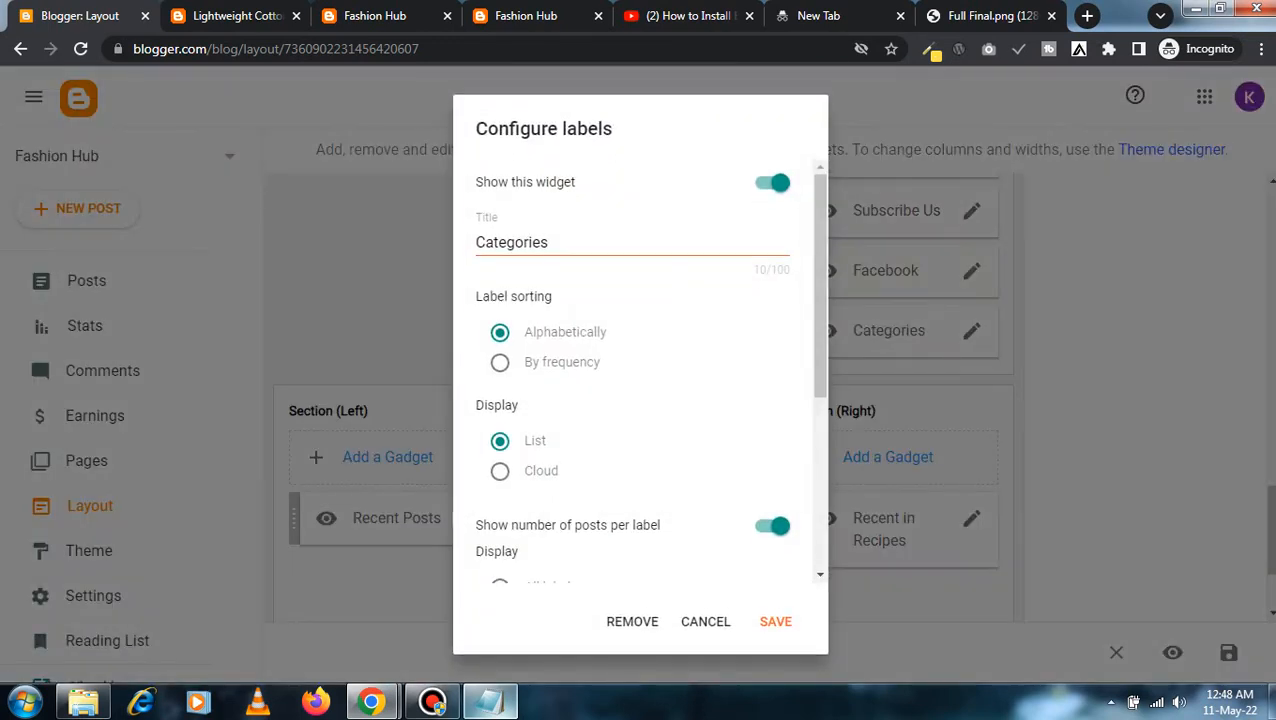
scroll(640, 370, down, 2)
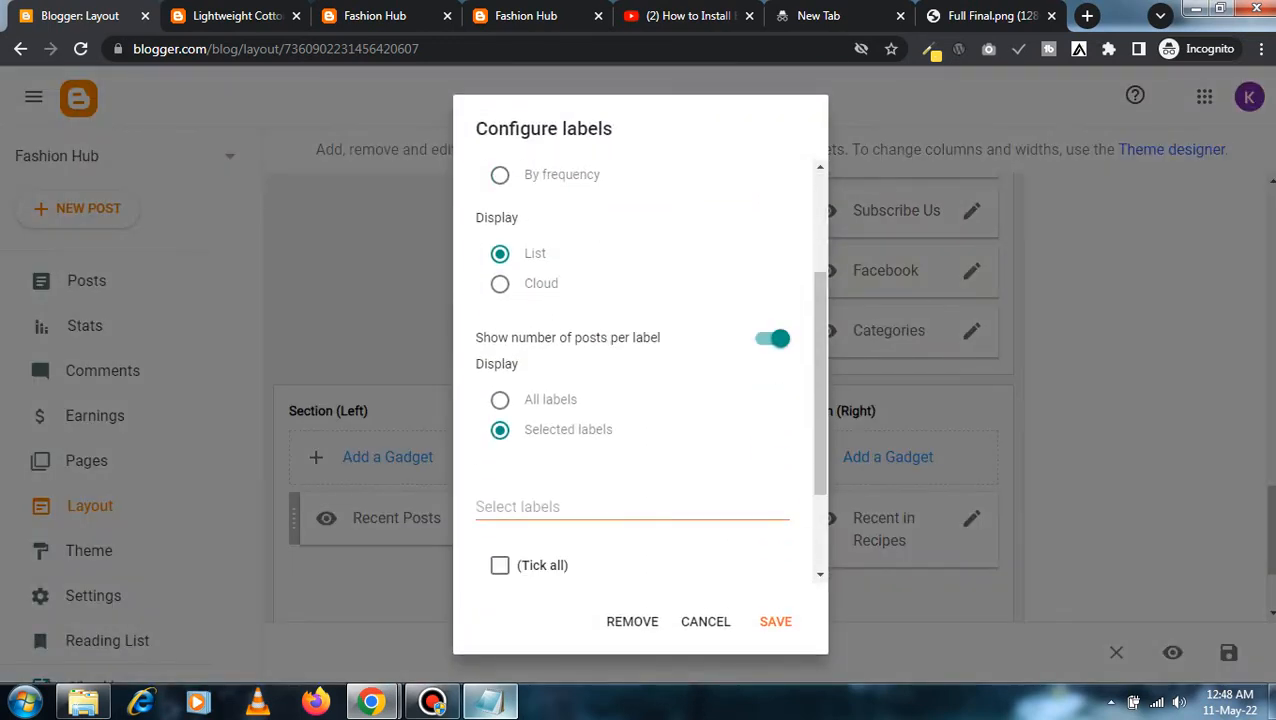
click(500, 400)
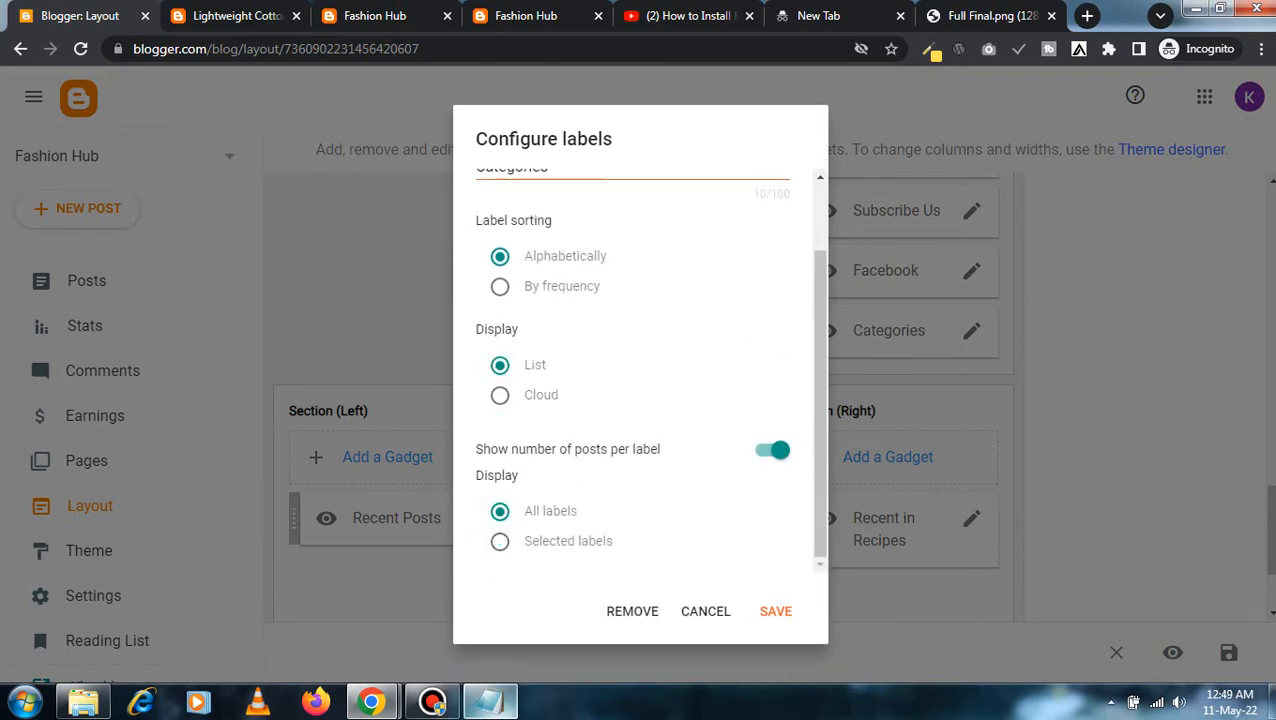
click(775, 611)
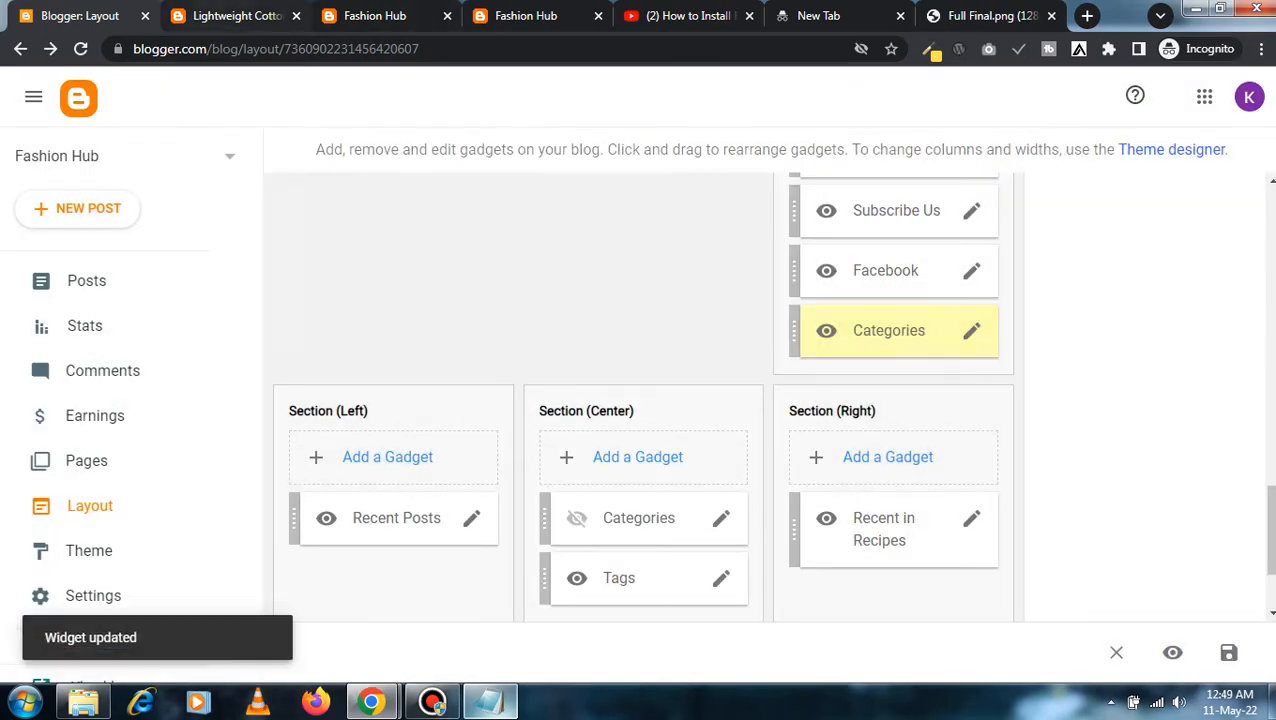
- Reload the live Fashion Hub homepage and check the sidebar's Facebook box and Categories list along with the footer
click(362, 16)
scroll(622, 138, up, 7)
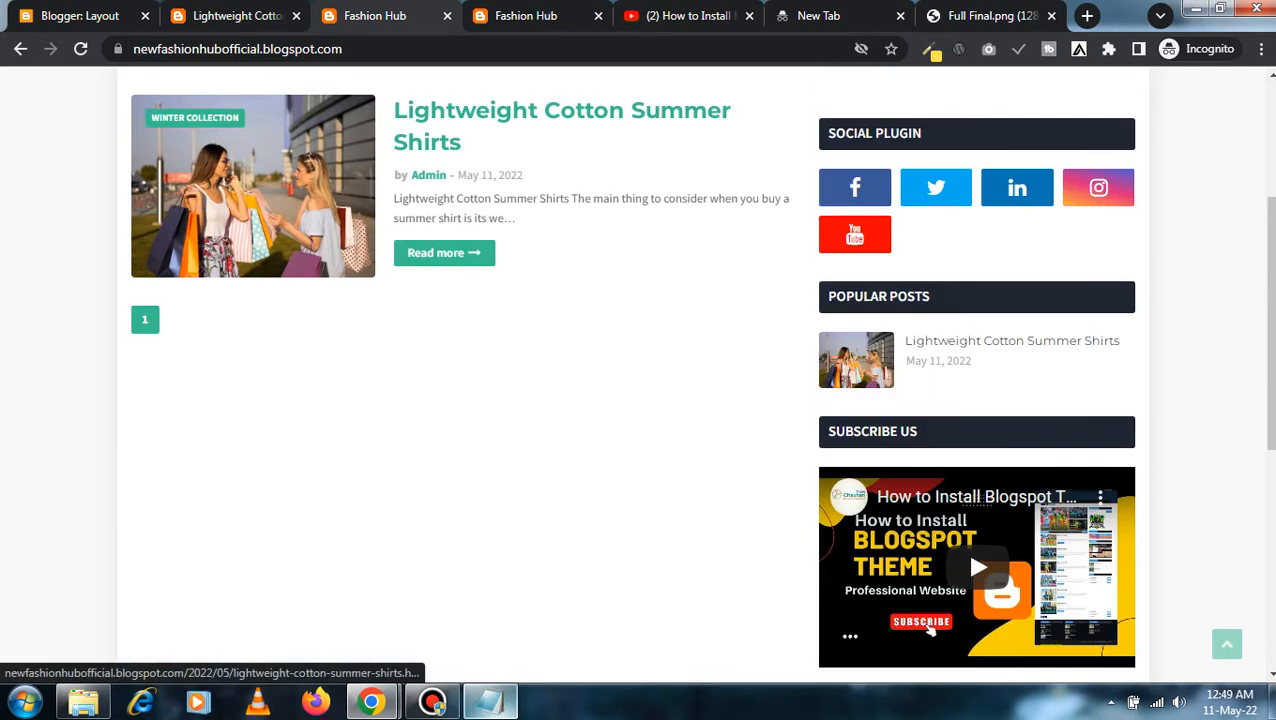
click(622, 142)
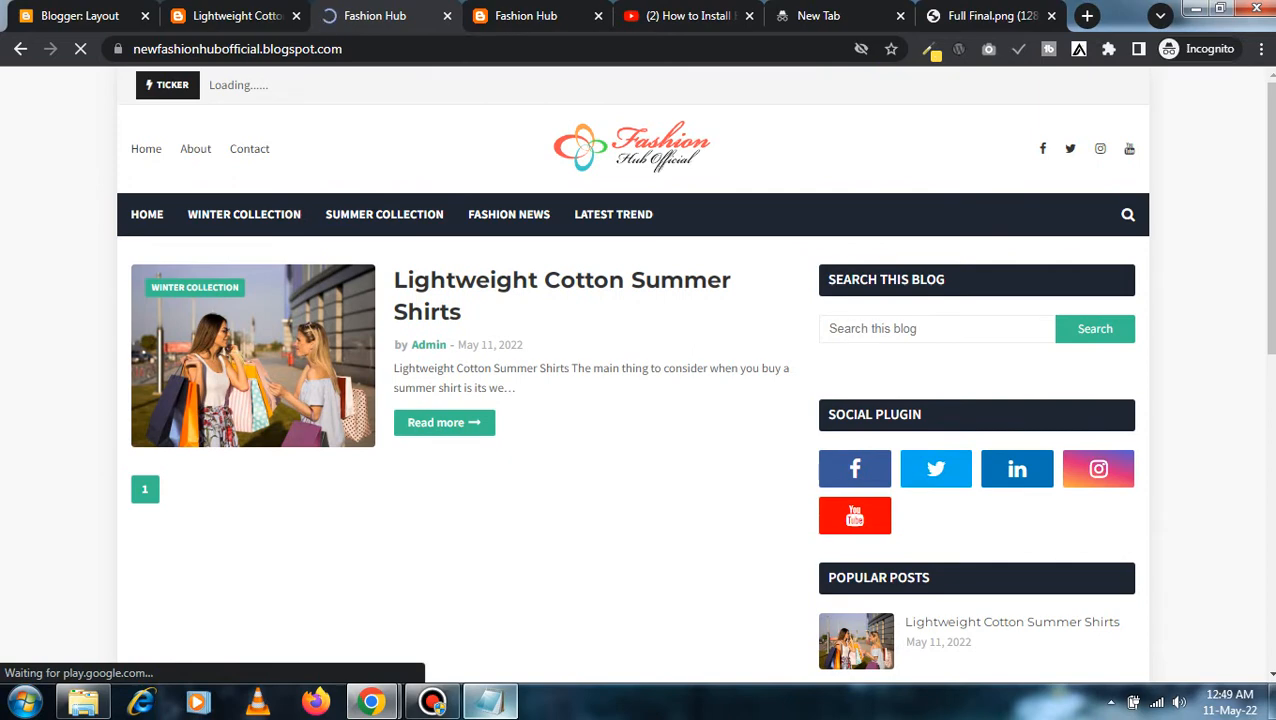
scroll(640, 400, down, 2)
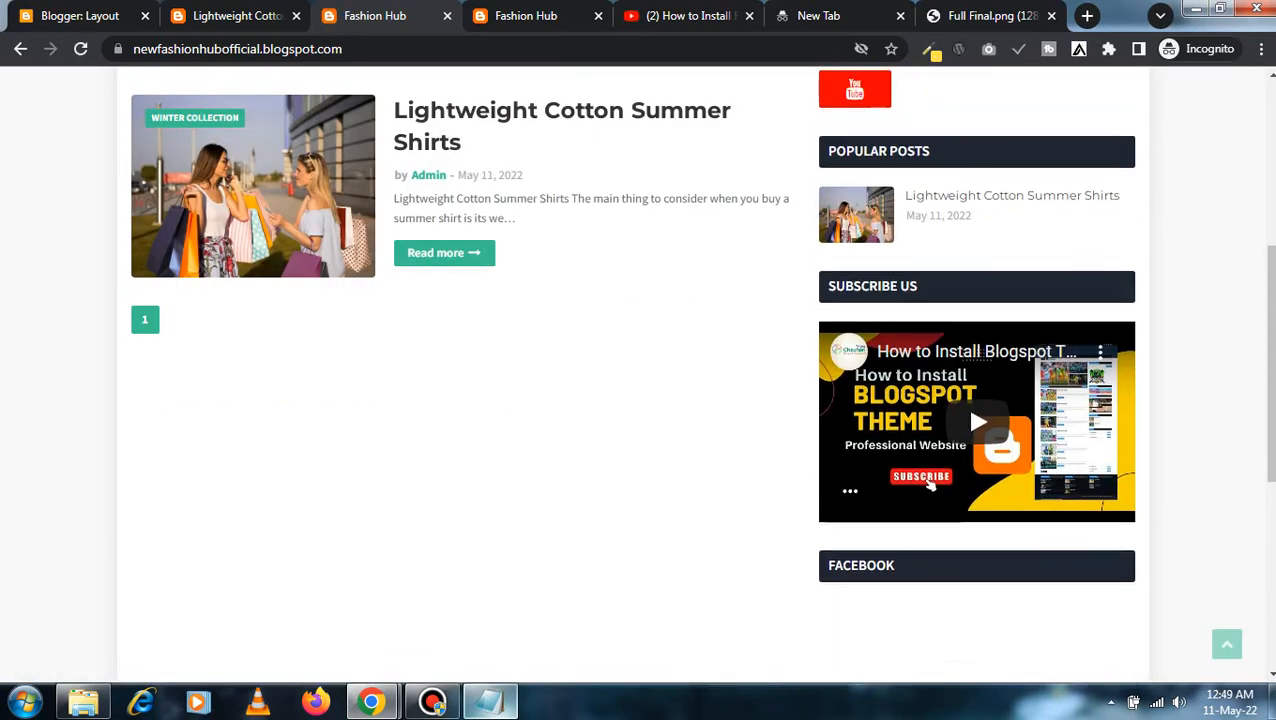
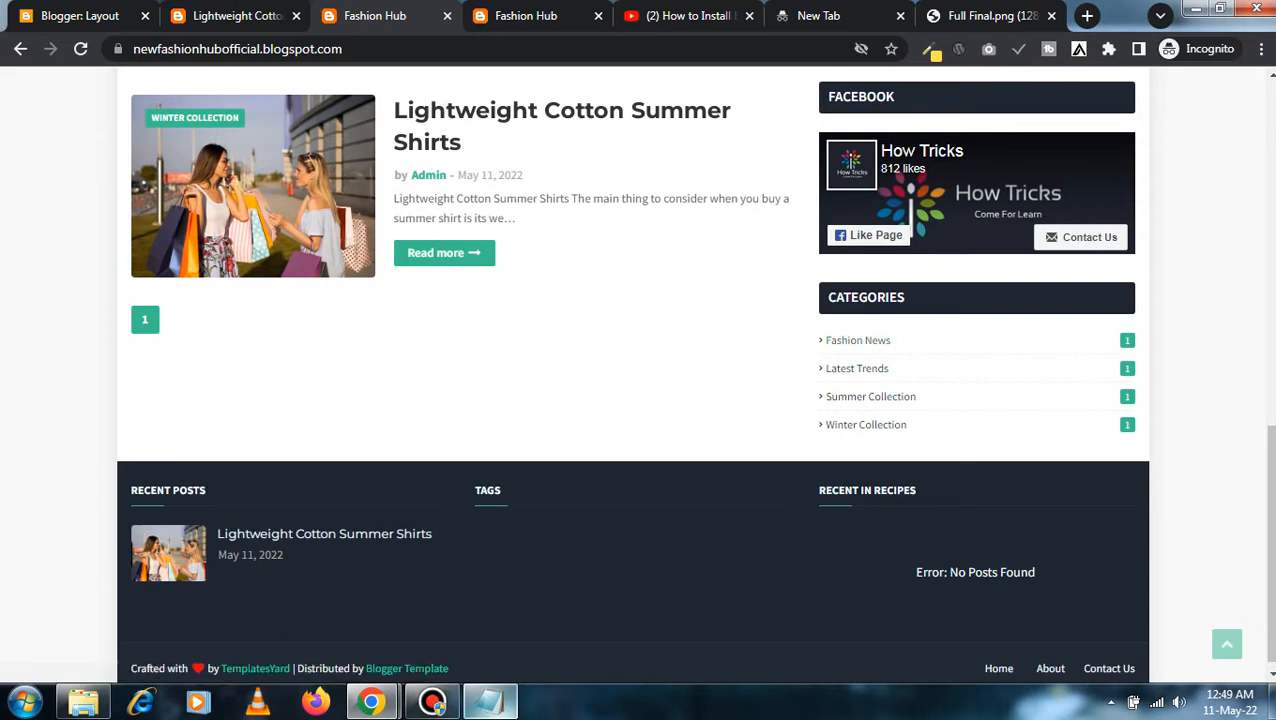
scroll(560, 288, up, 9)
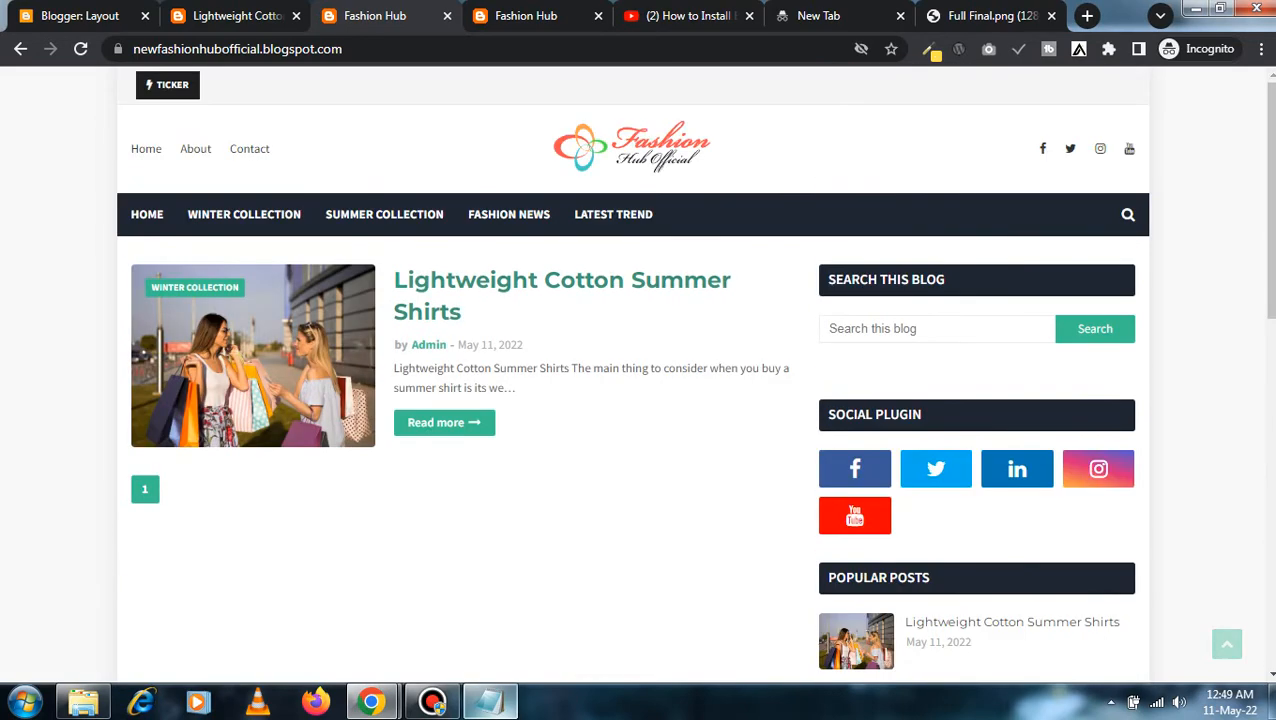
scroll(560, 288, down, 4)
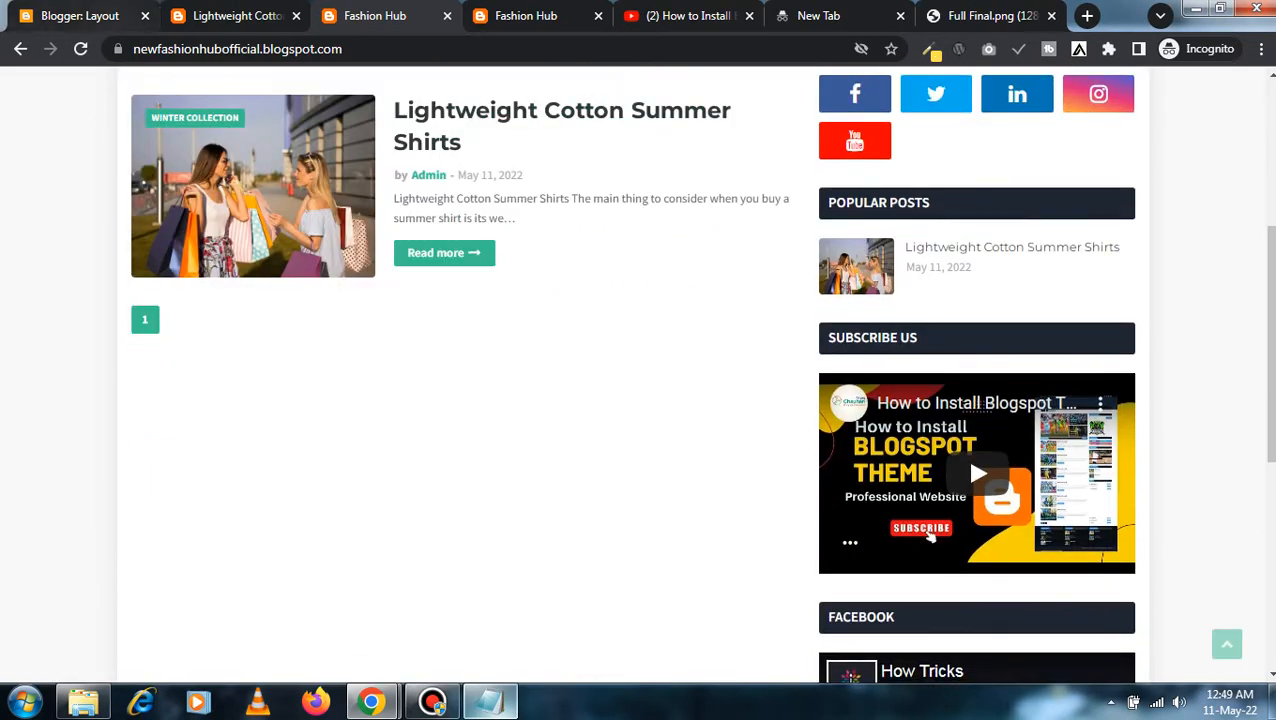
- Add a Translate gadget with the Vertical style to Sidebar Right (B) in the Blogger layout and save it
click(80, 16)
scroll(768, 396, up, 4)
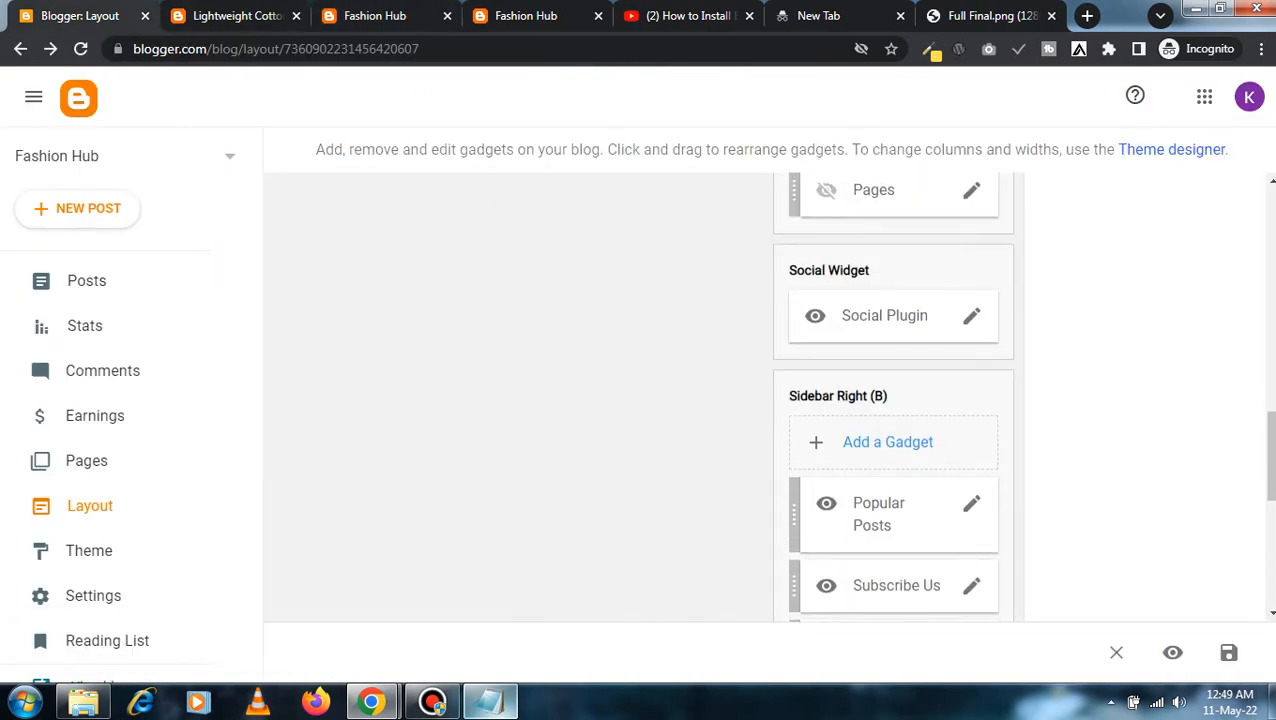
scroll(768, 396, down, 2)
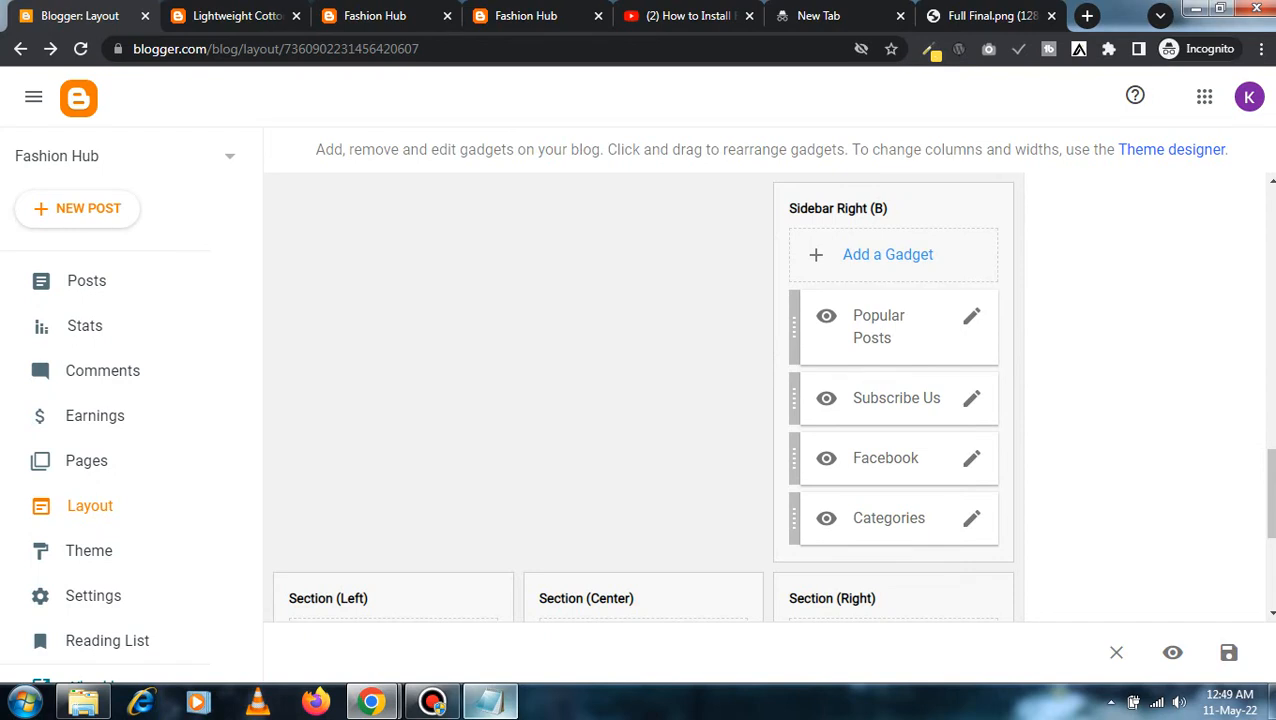
scroll(768, 396, up, 3)
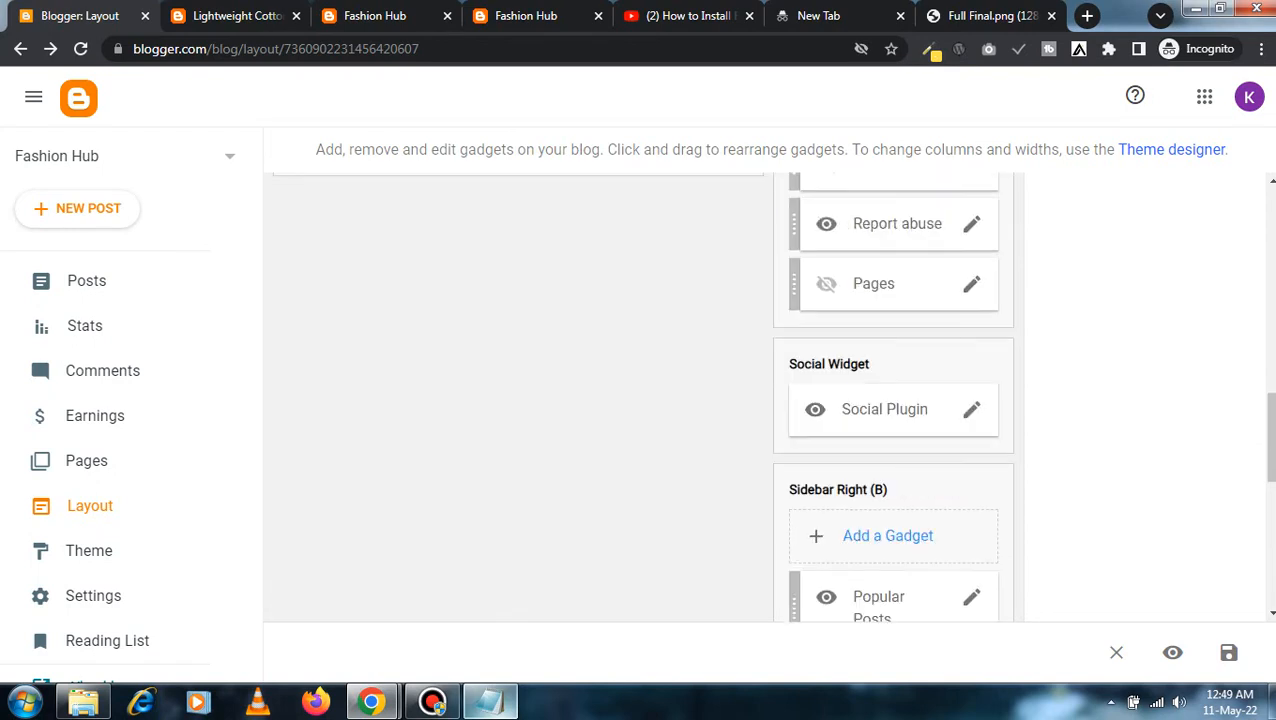
scroll(888, 256, down, 2)
scroll(888, 256, down, 1)
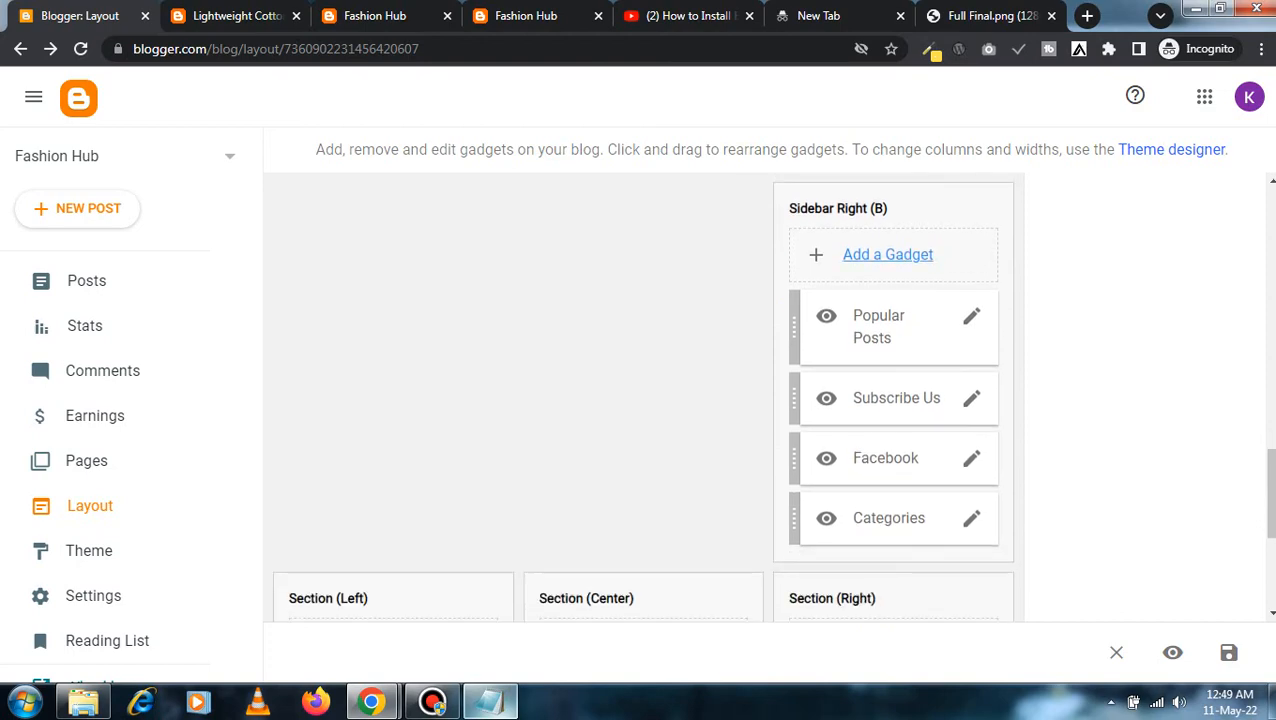
click(888, 254)
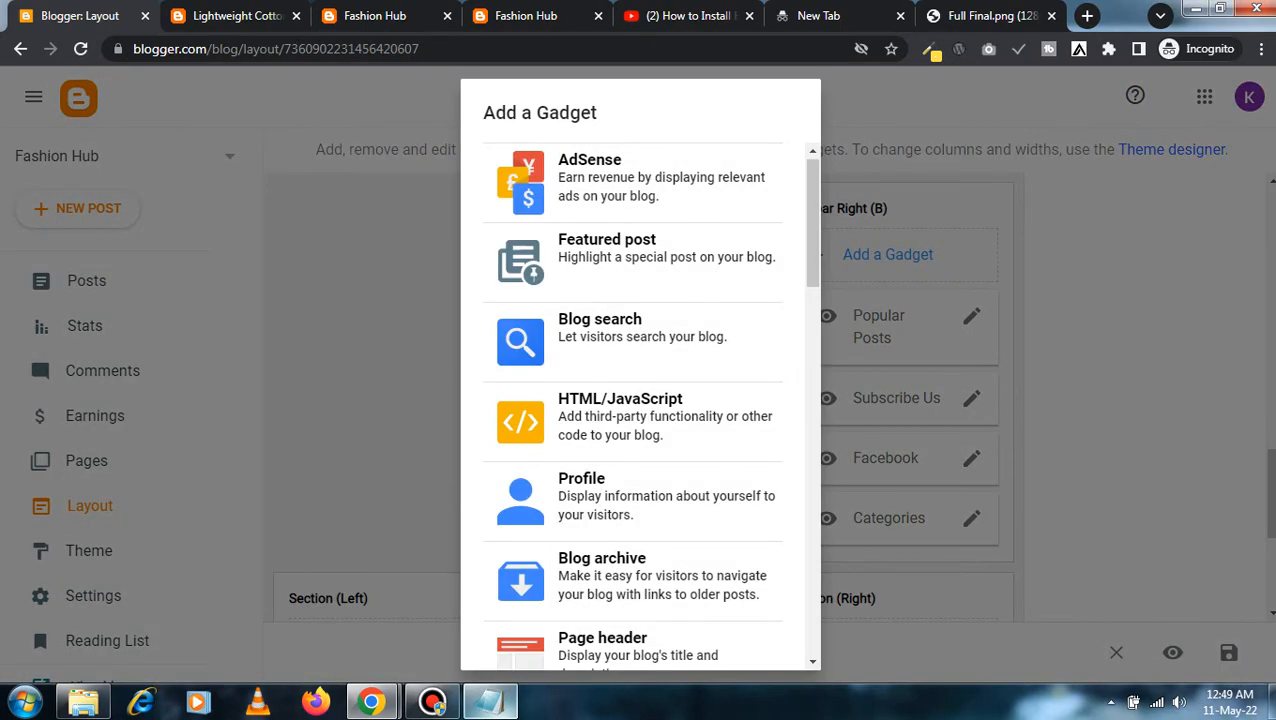
scroll(640, 406, down, 8)
scroll(640, 406, up, 8)
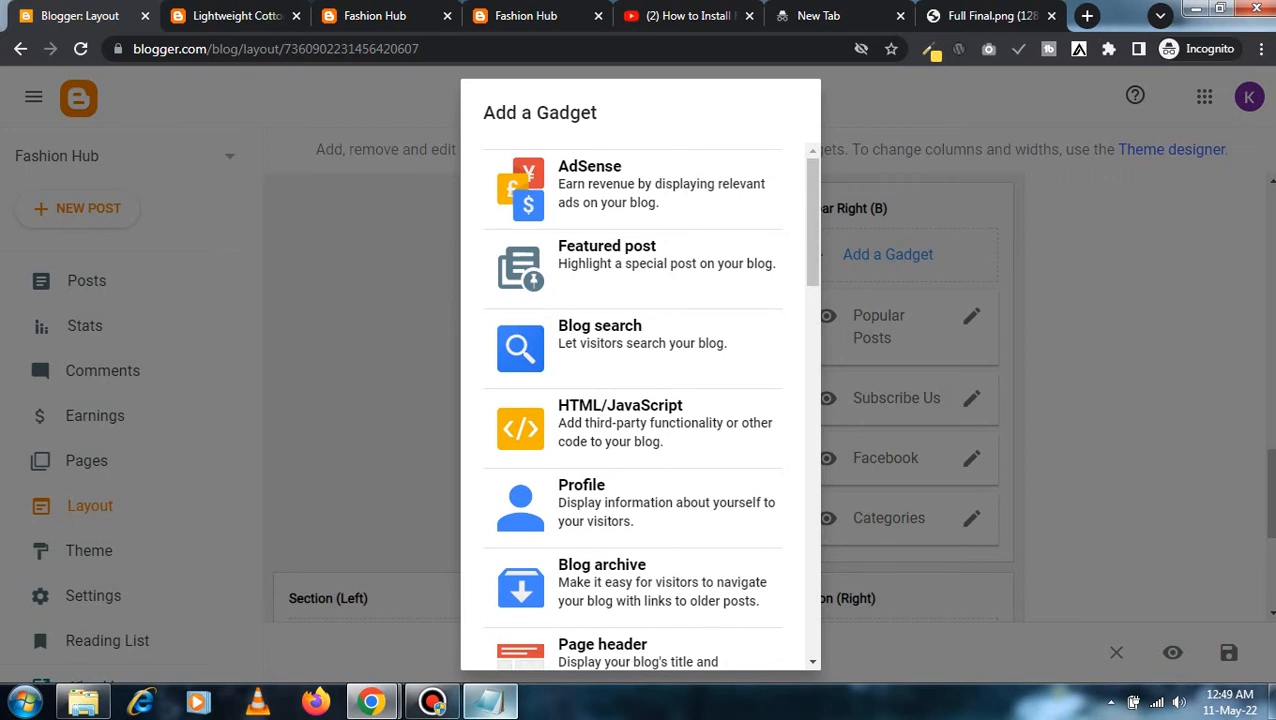
scroll(640, 406, down, 1)
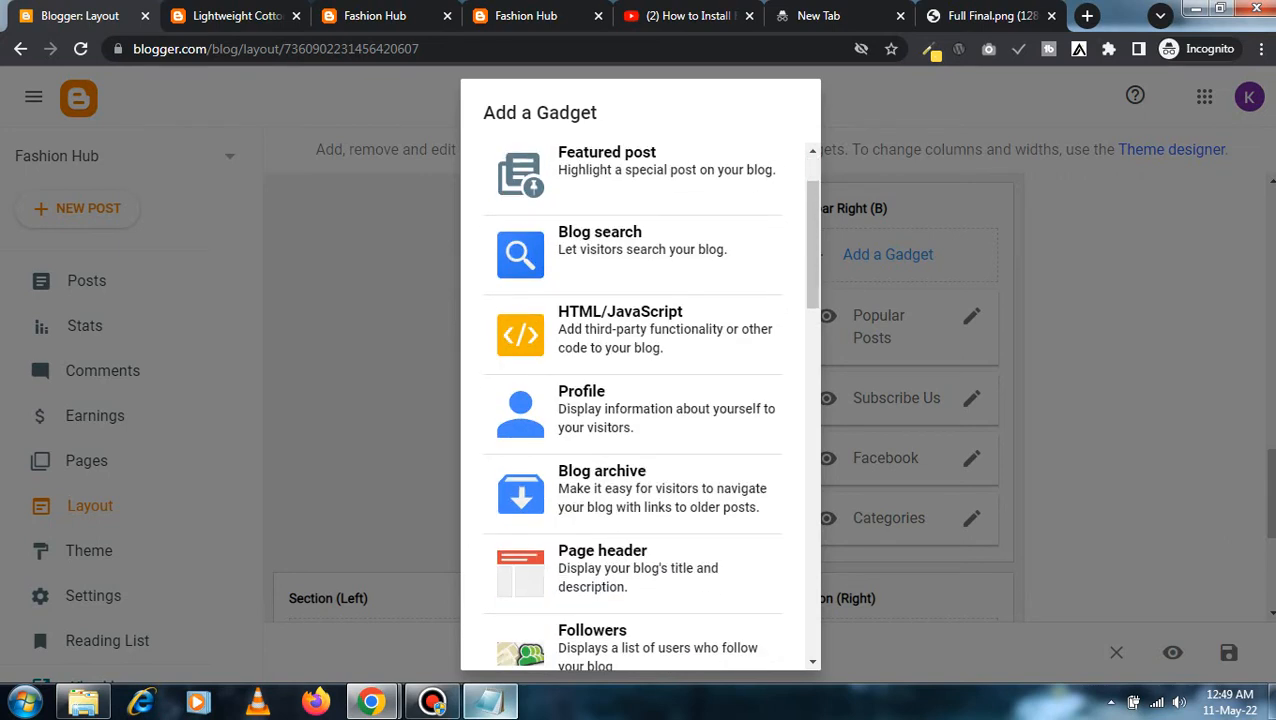
scroll(640, 406, down, 2)
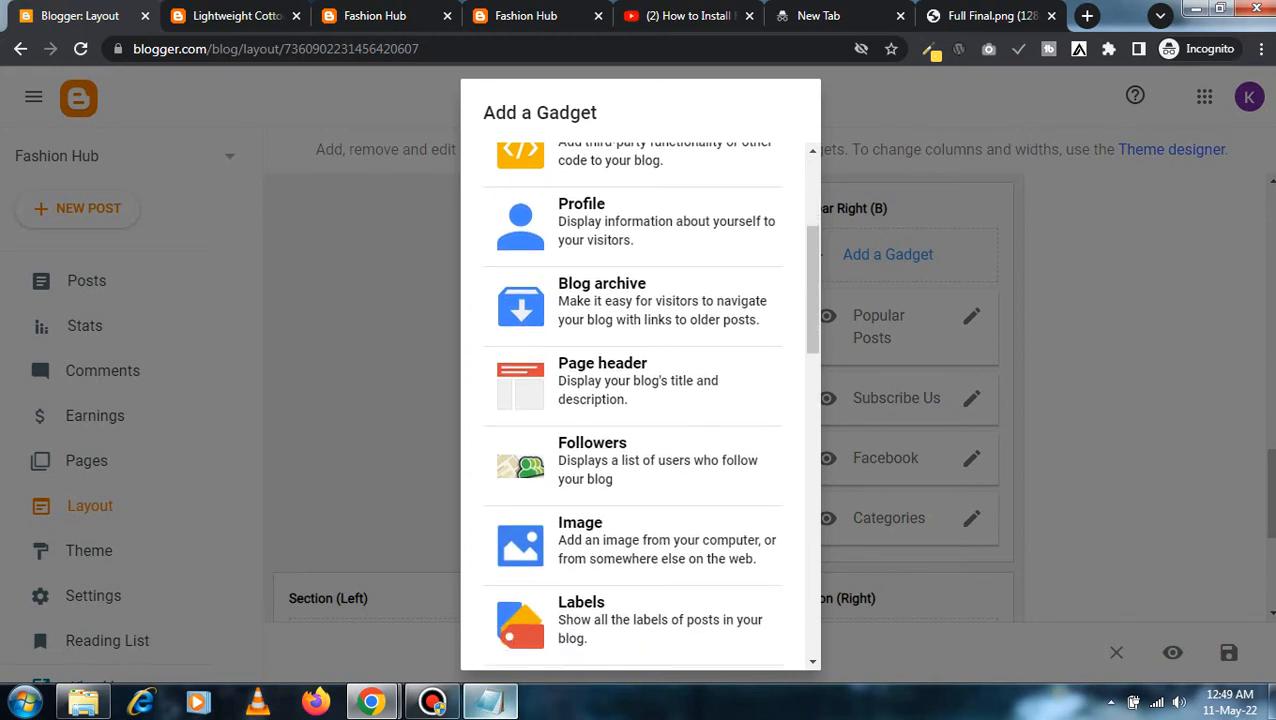
scroll(640, 410, down, 2)
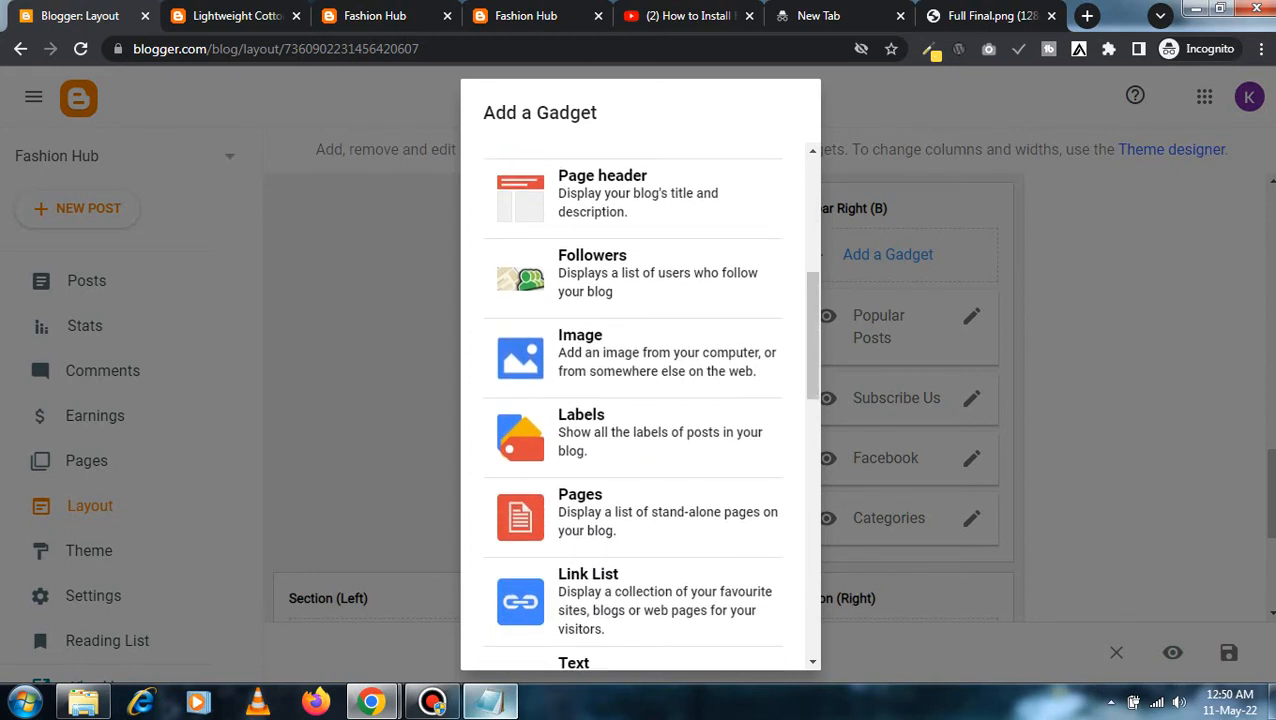
scroll(640, 410, down, 1)
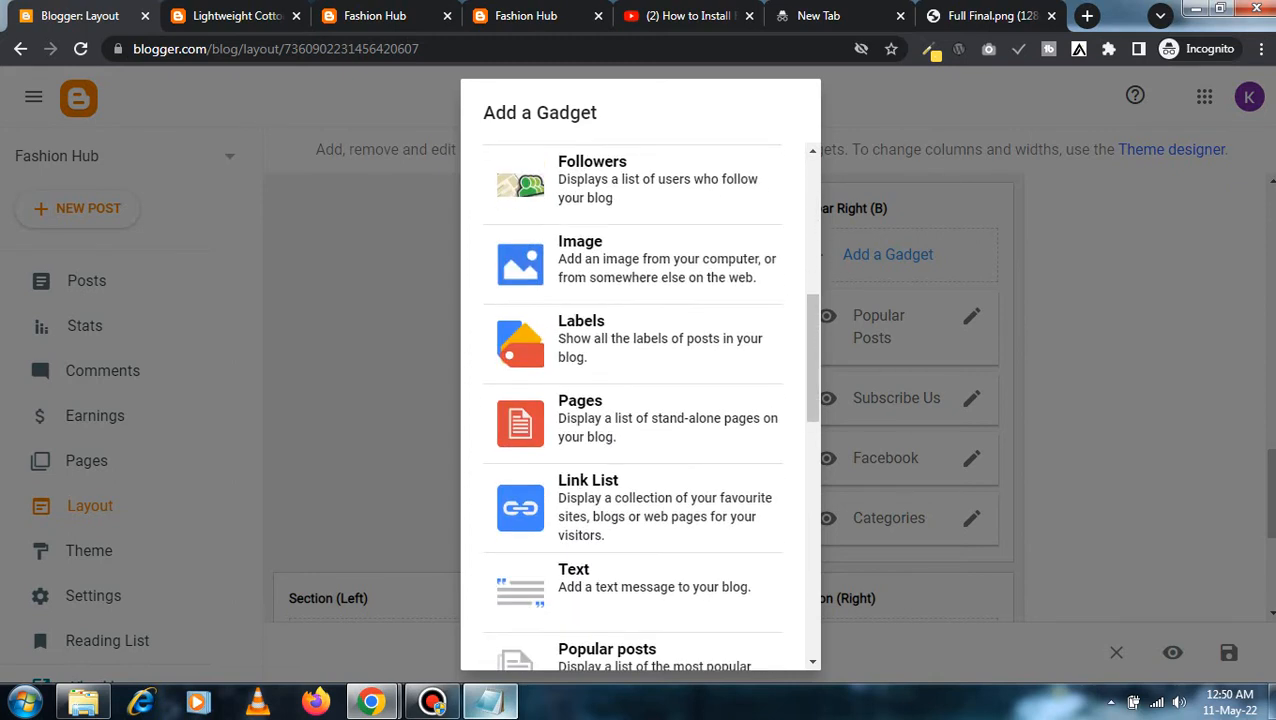
scroll(640, 410, down, 8)
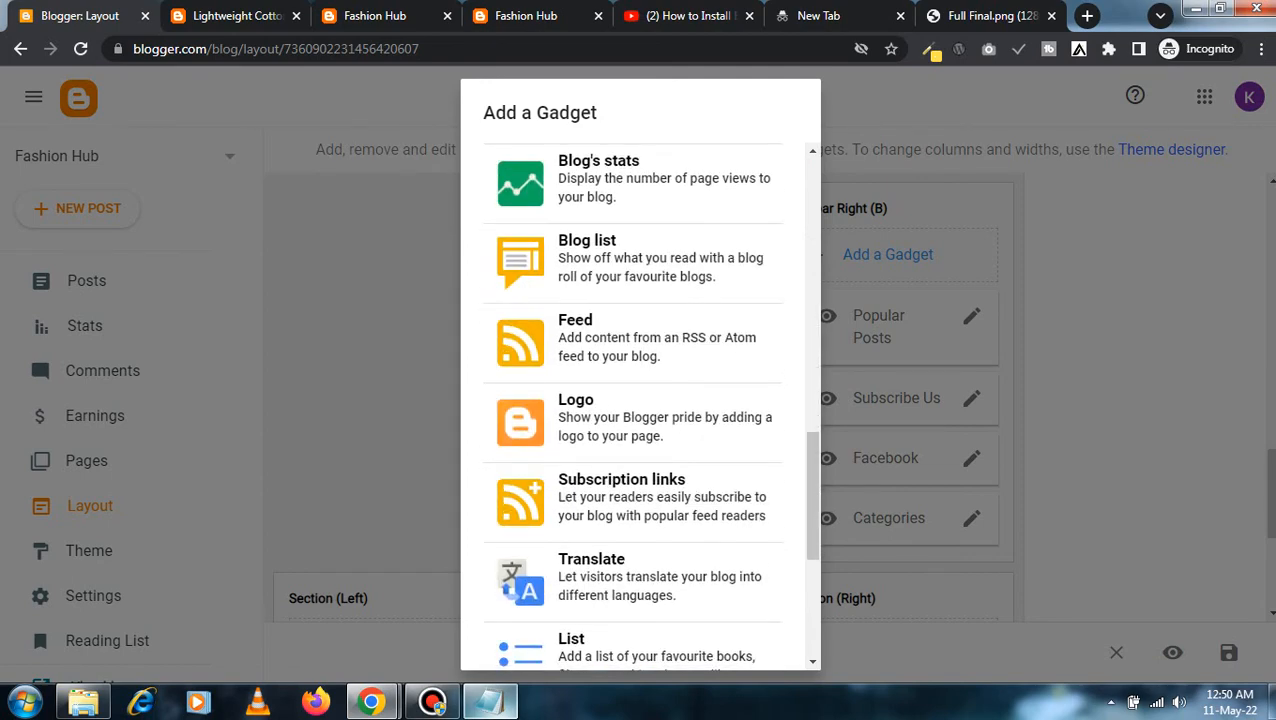
scroll(640, 410, down, 1)
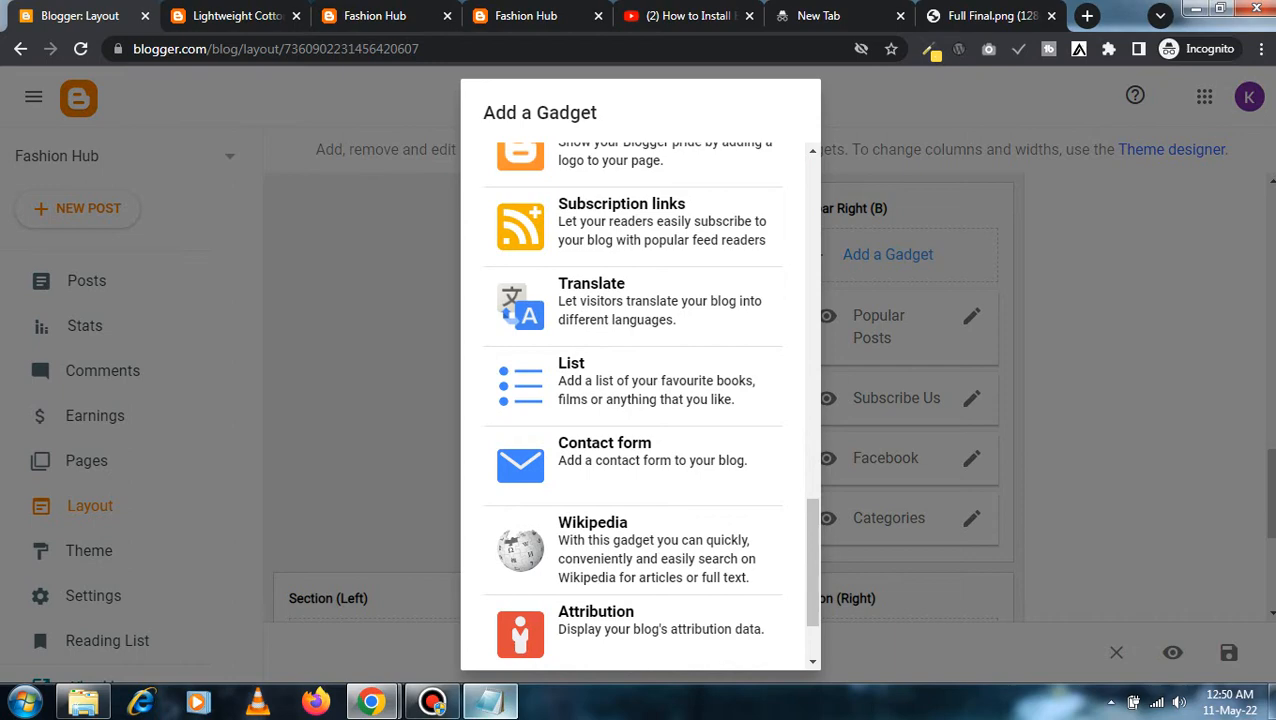
click(620, 302)
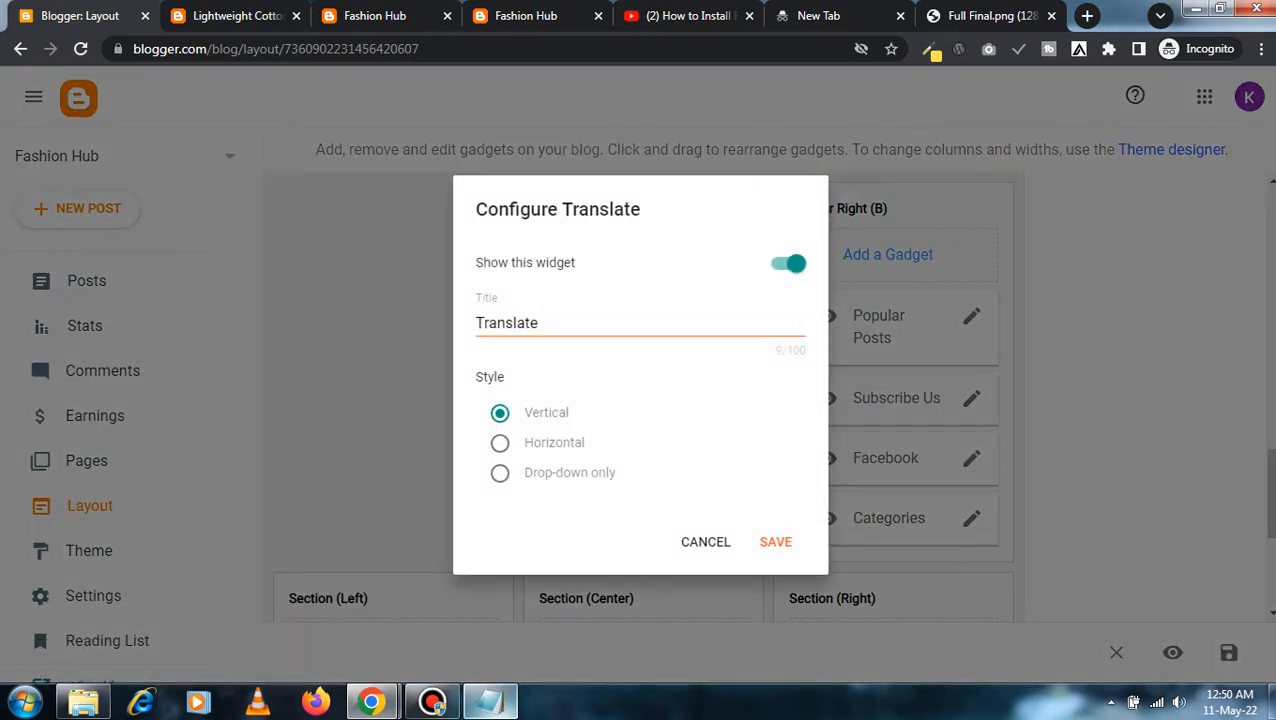
click(775, 541)
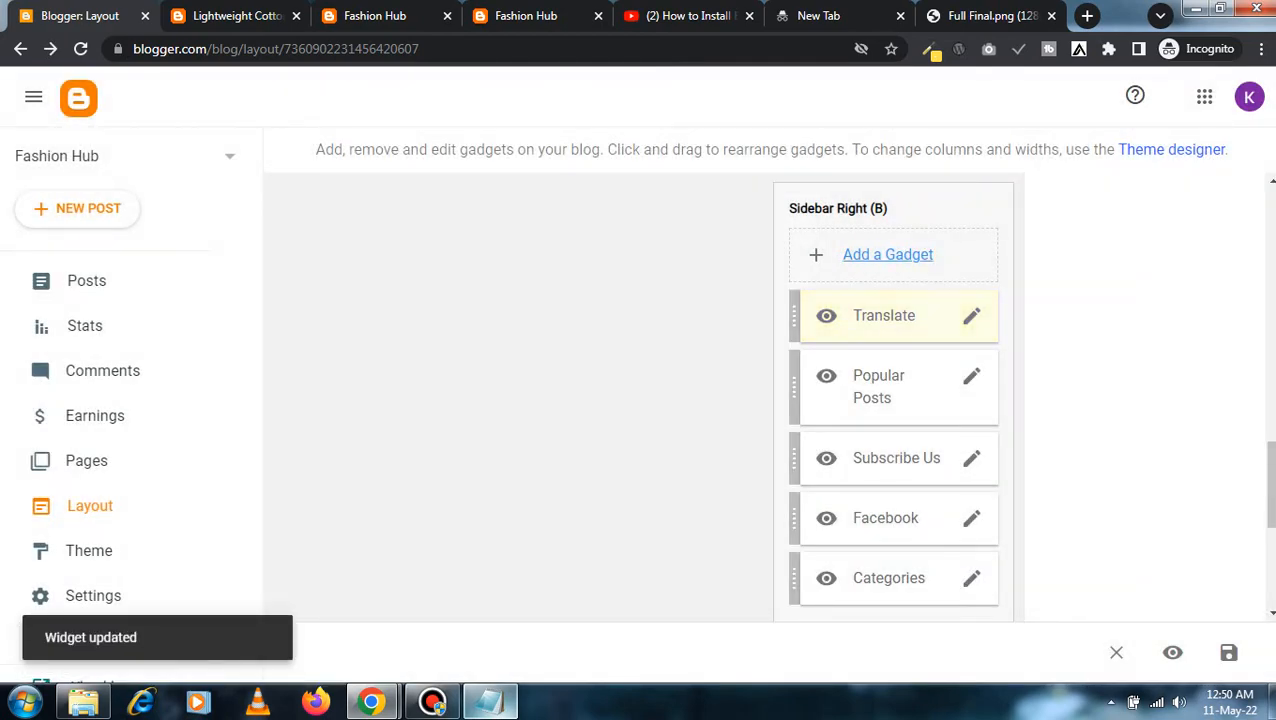
- Look through the other gadgets available for Sidebar Right (B) and close the list without adding one
click(885, 255)
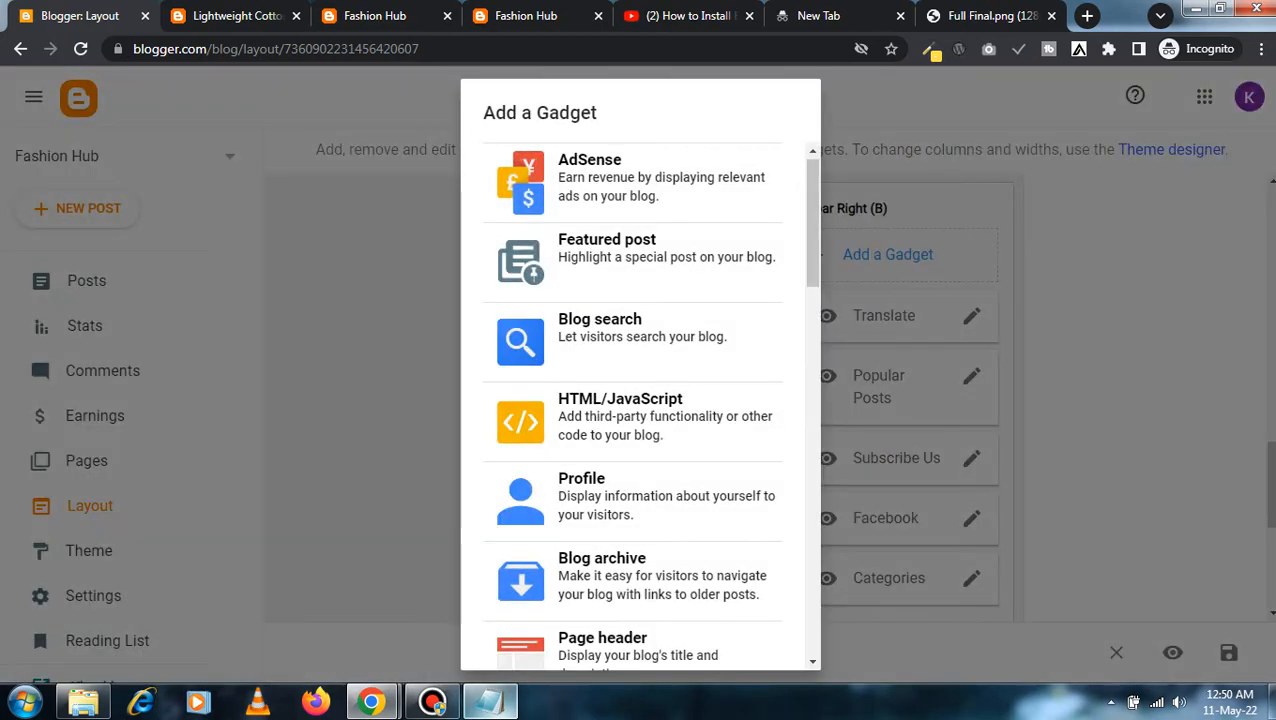
scroll(640, 400, down, 12)
scroll(640, 400, down, 3)
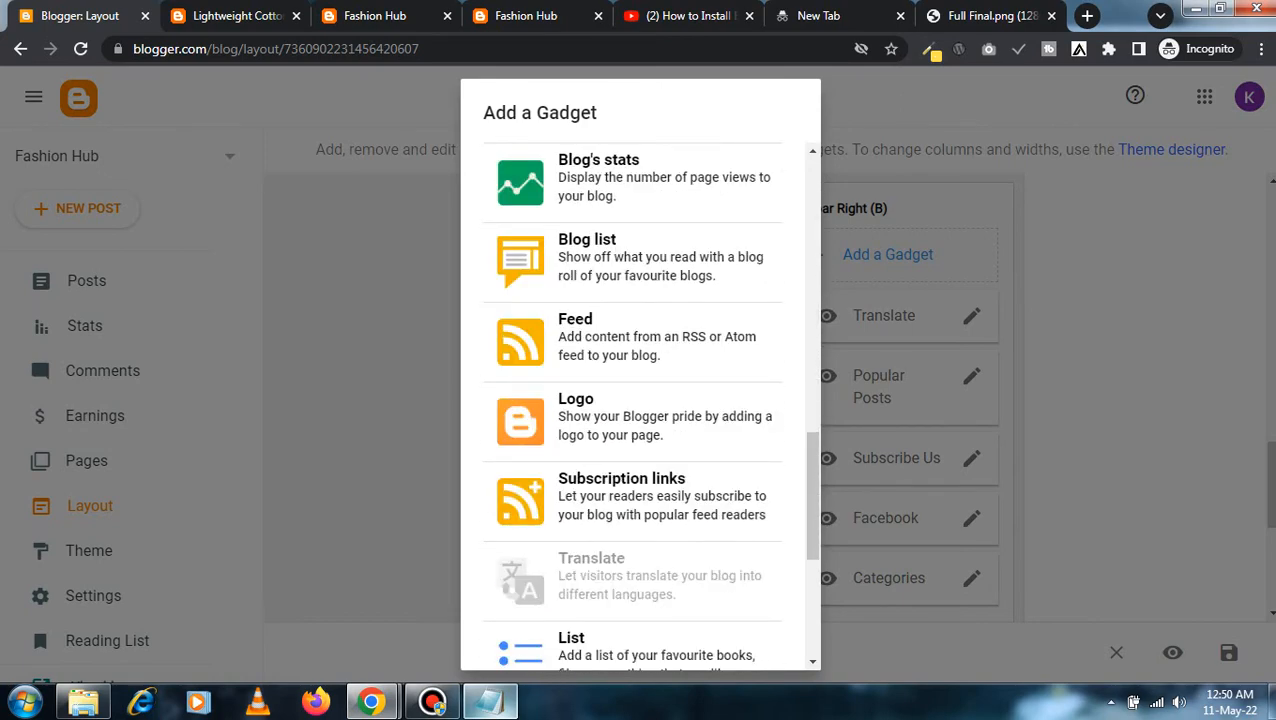
scroll(640, 400, down, 2)
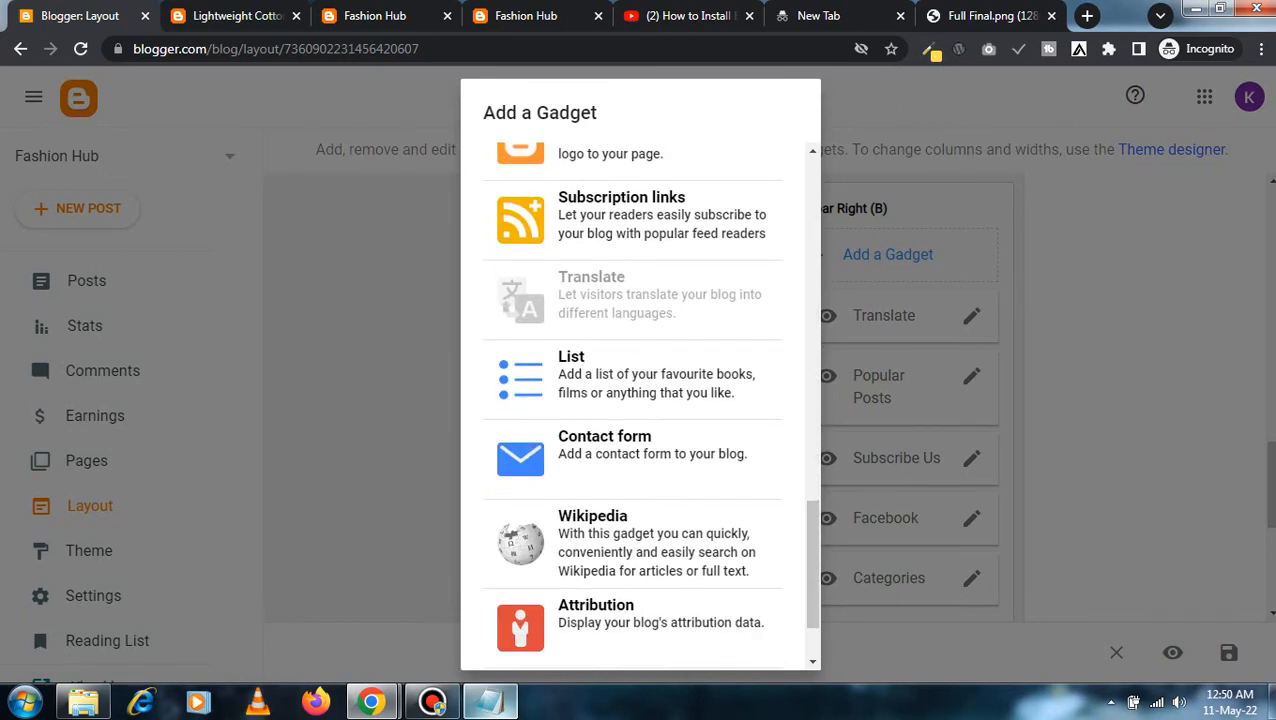
scroll(640, 400, down, 1)
scroll(640, 400, up, 5)
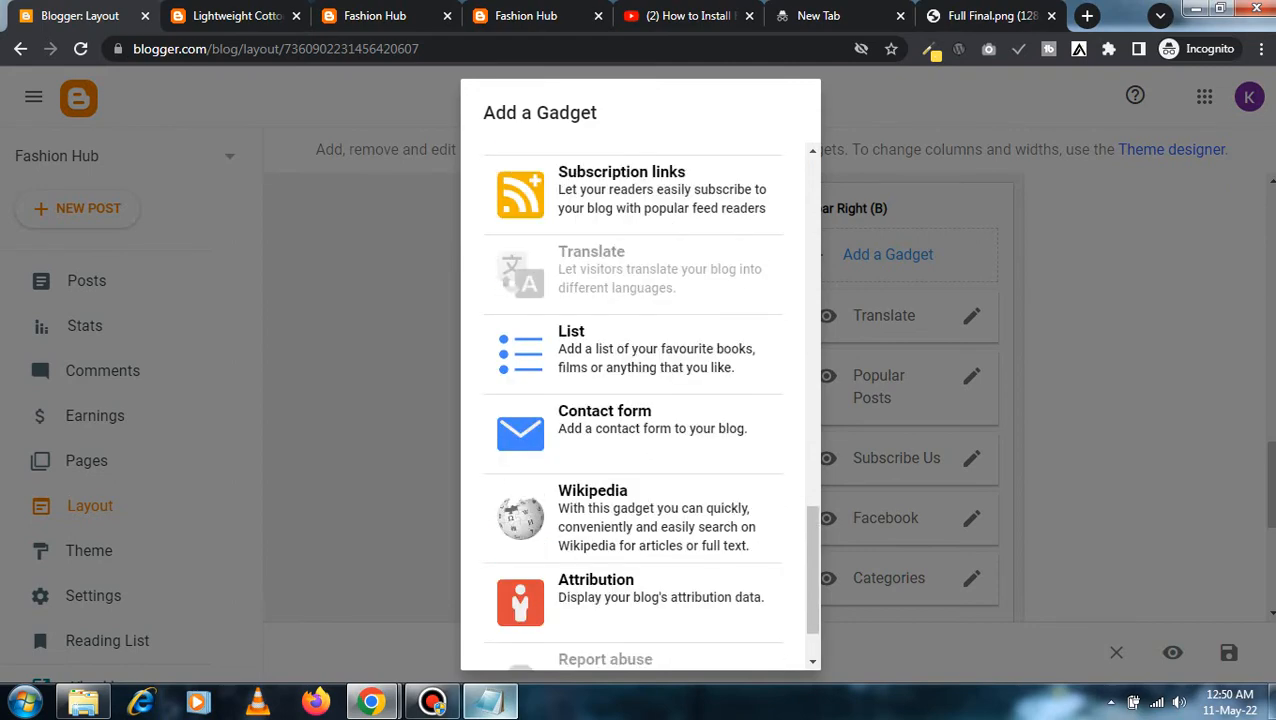
key(Escape)
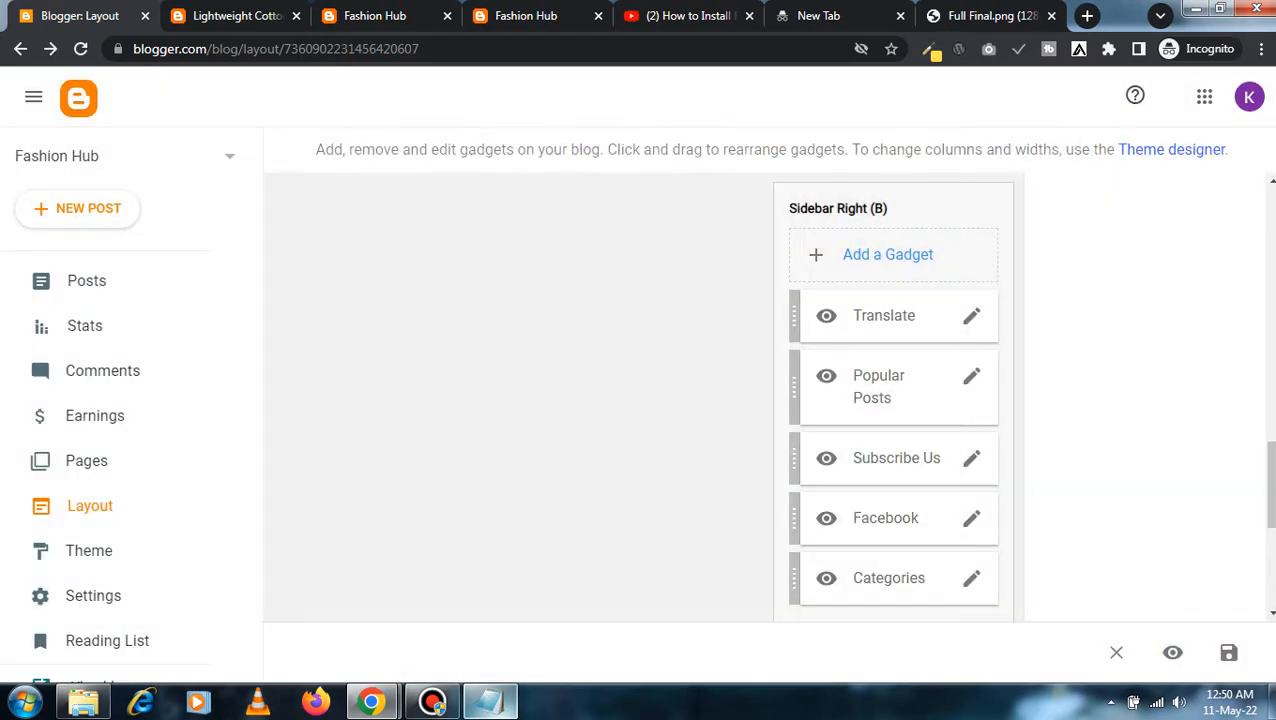
- Reload the live Fashion Hub homepage and examine the area under the sidebar's Translate heading
click(385, 16)
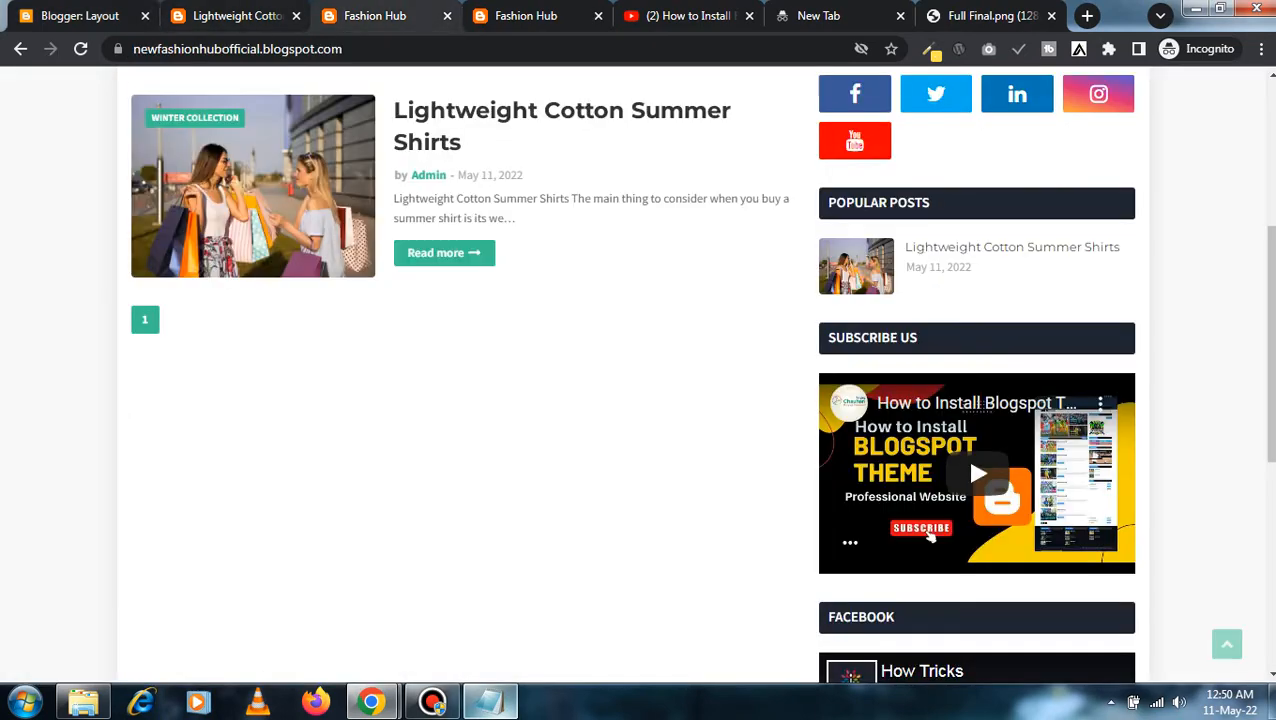
scroll(500, 140, up, 4)
click(632, 148)
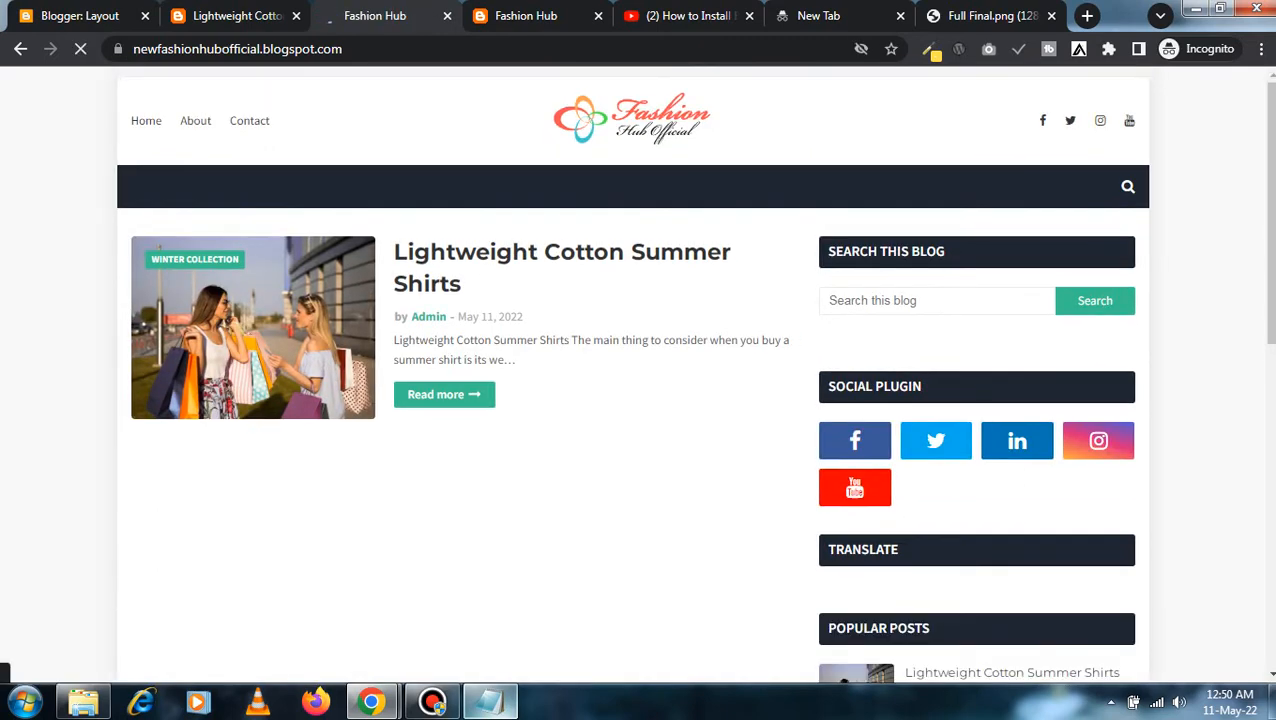
scroll(253, 300, down, 1)
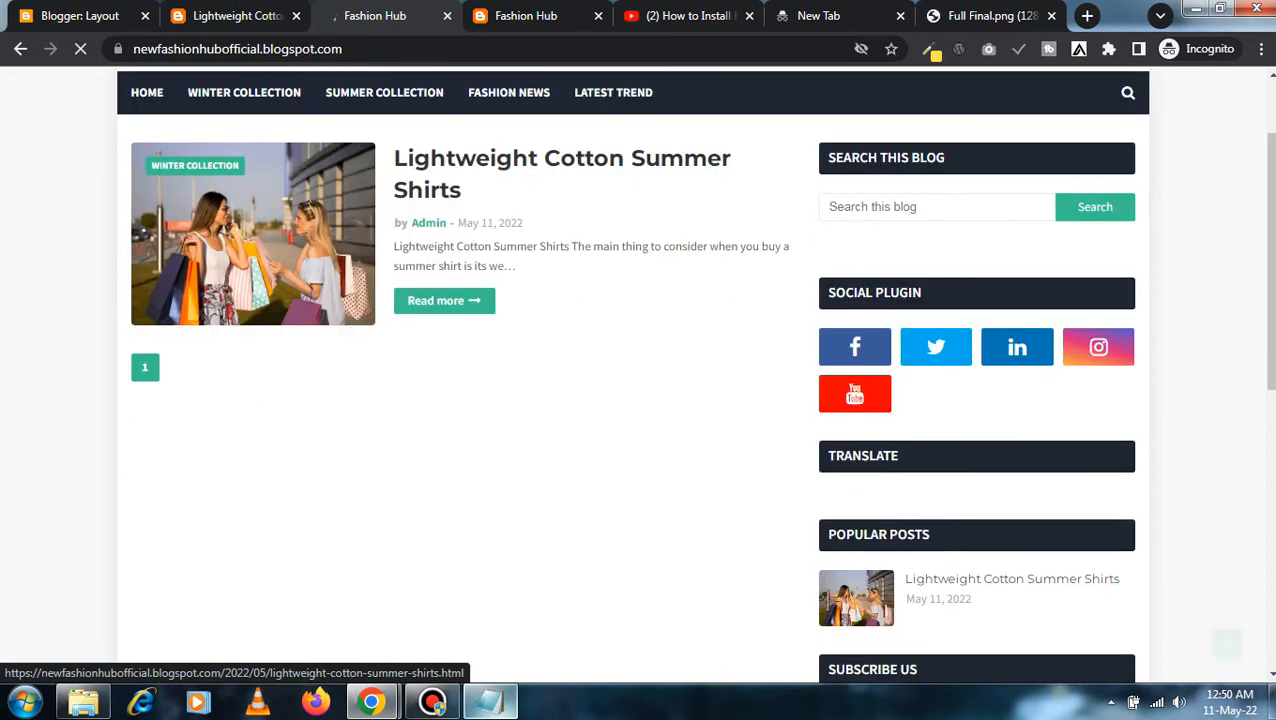
scroll(253, 300, down, 1)
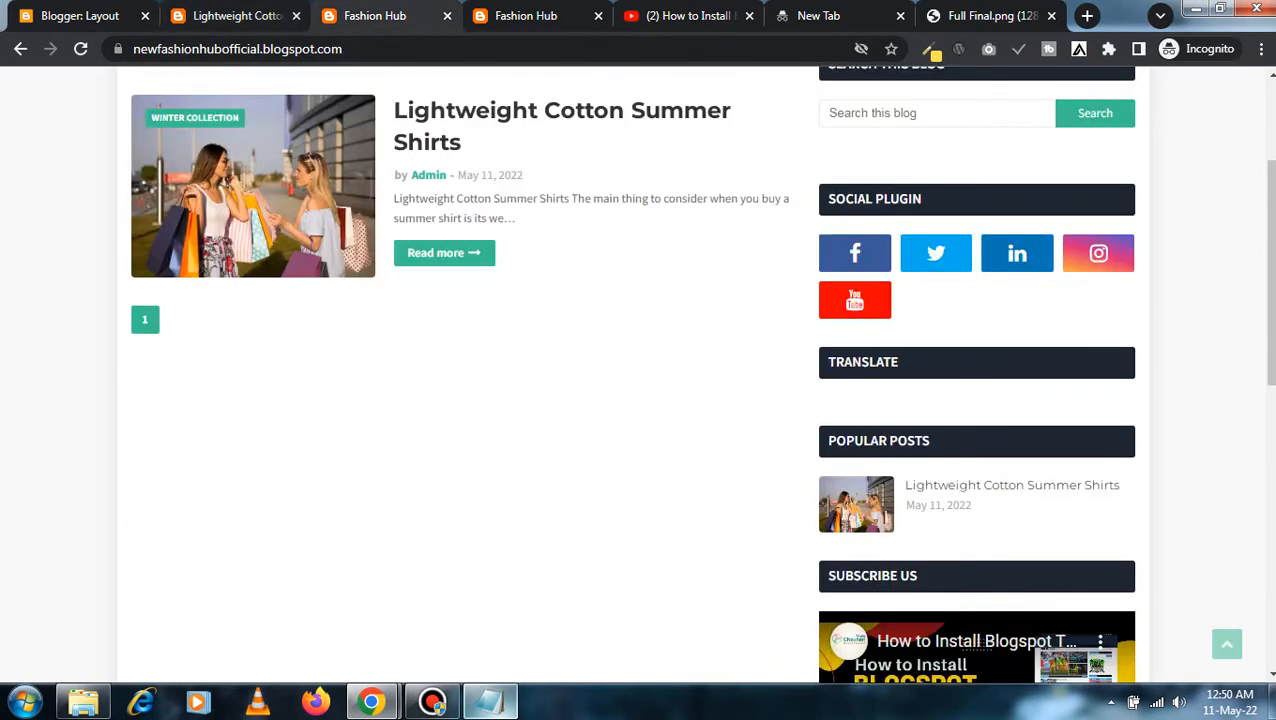
drag(900, 402, 800, 402)
click(800, 402)
drag(900, 402, 800, 402)
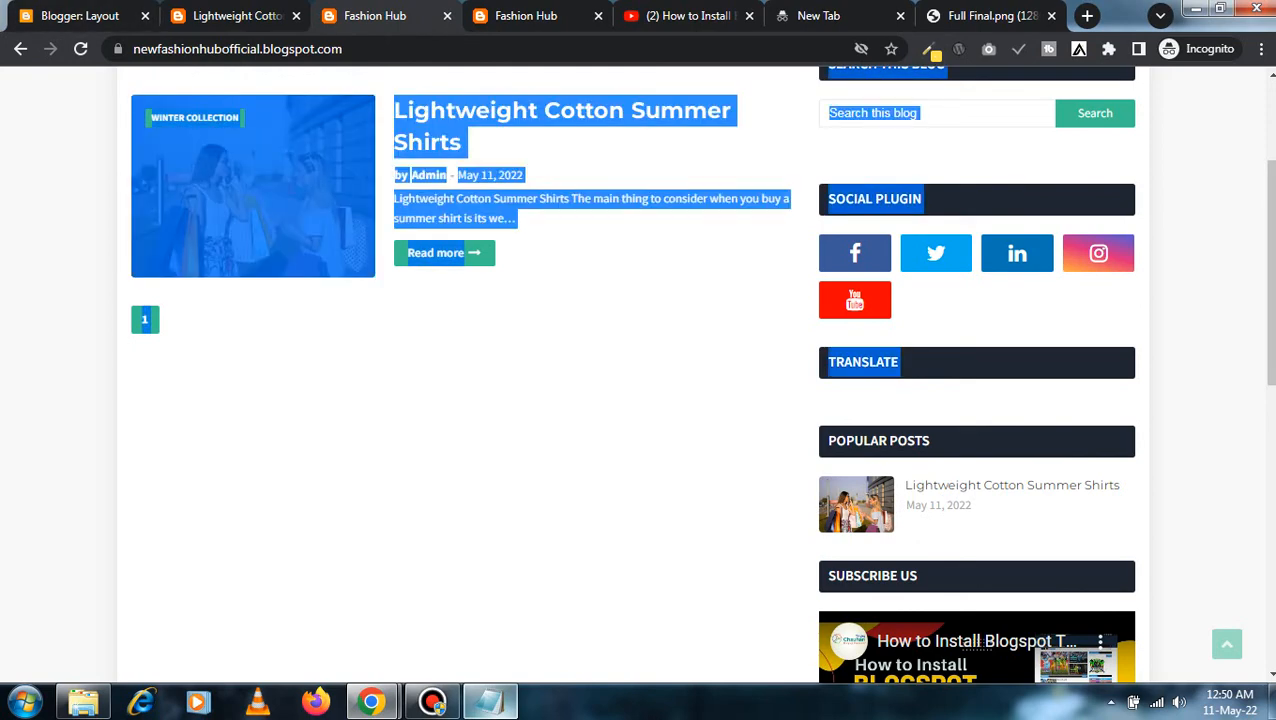
click(800, 402)
- Compare the layout's Left, Center and Right footer sections with the live site's footer, and return to the layout
key(ctrl+1)
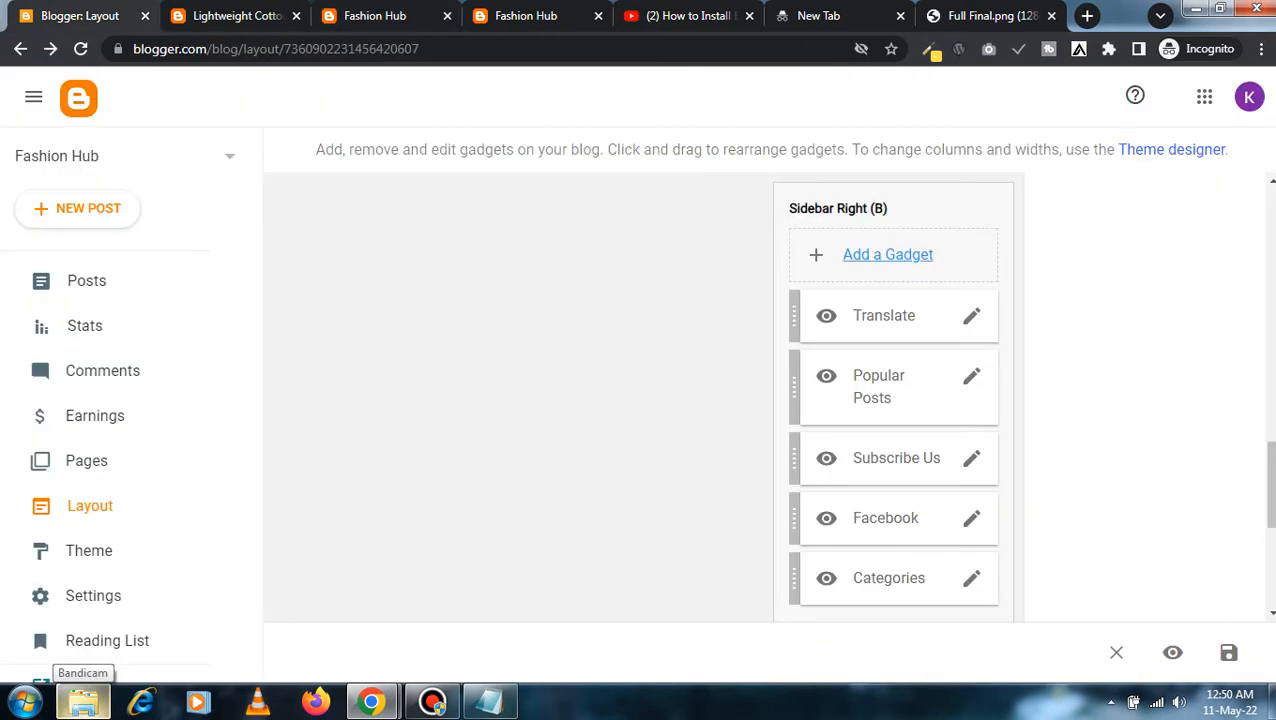
scroll(640, 400, down, 4)
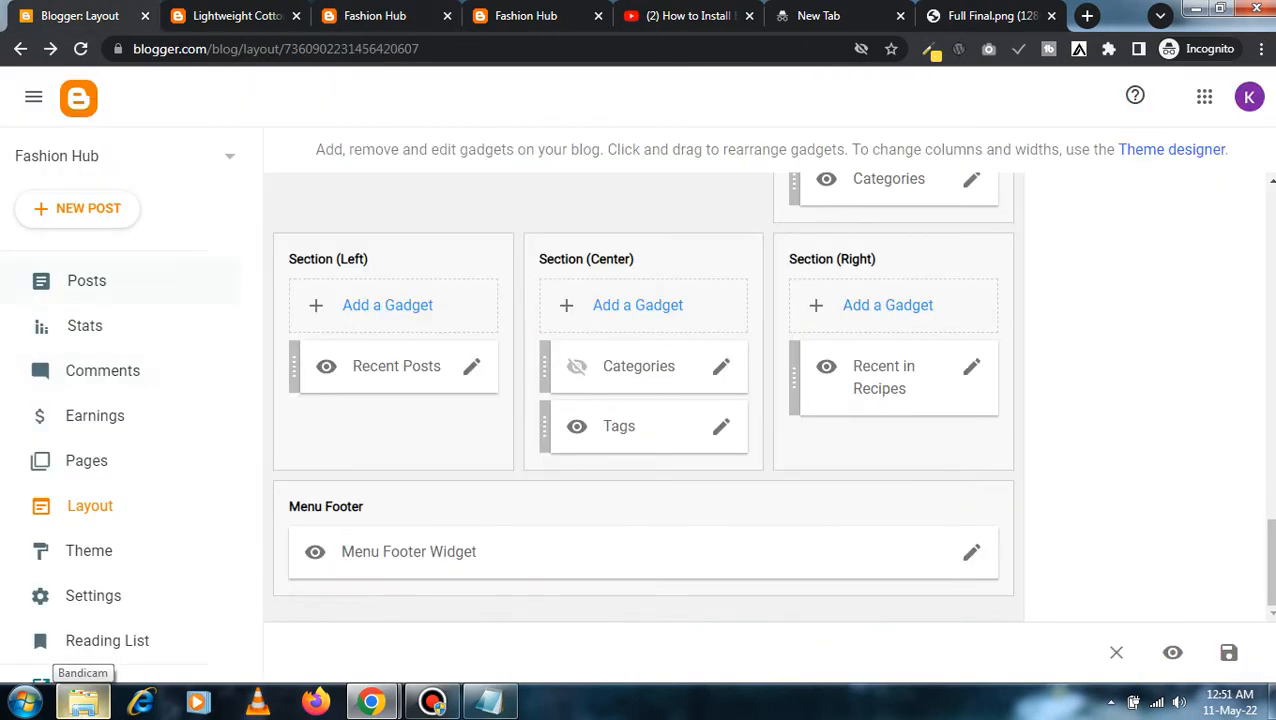
key(ctrl+2)
scroll(640, 400, down, 5)
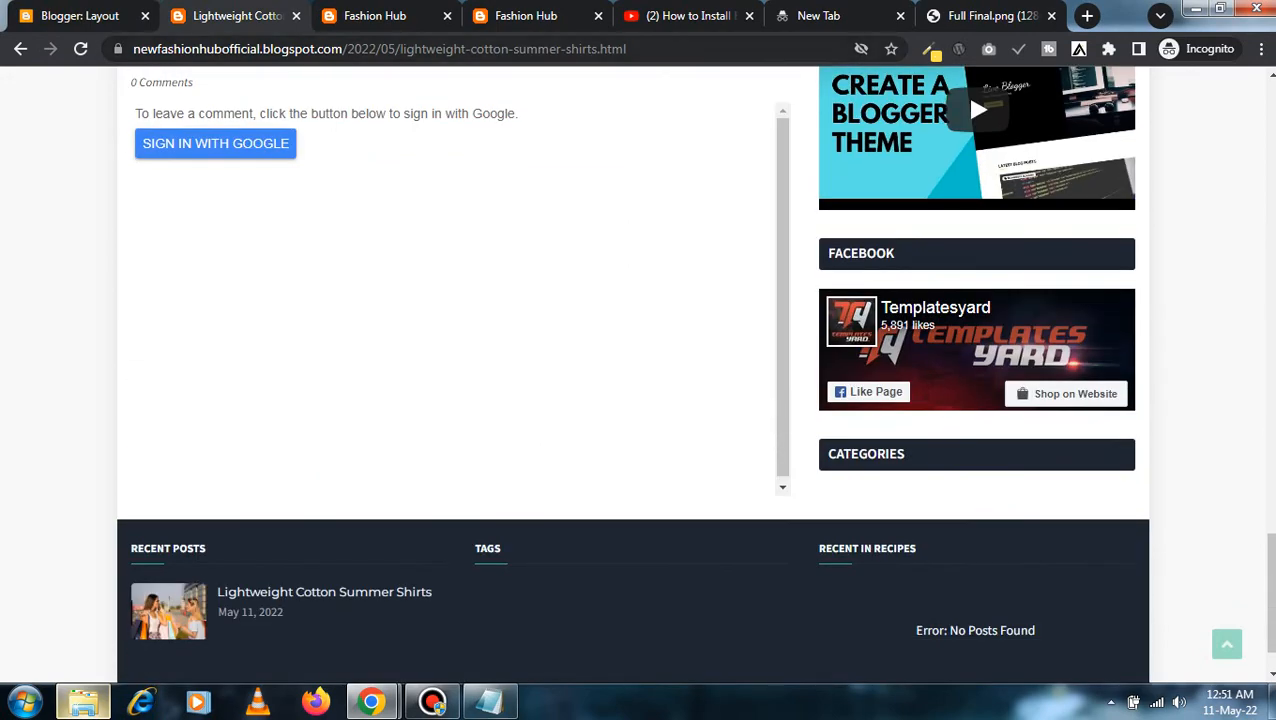
key(ctrl+3)
scroll(640, 400, down, 3)
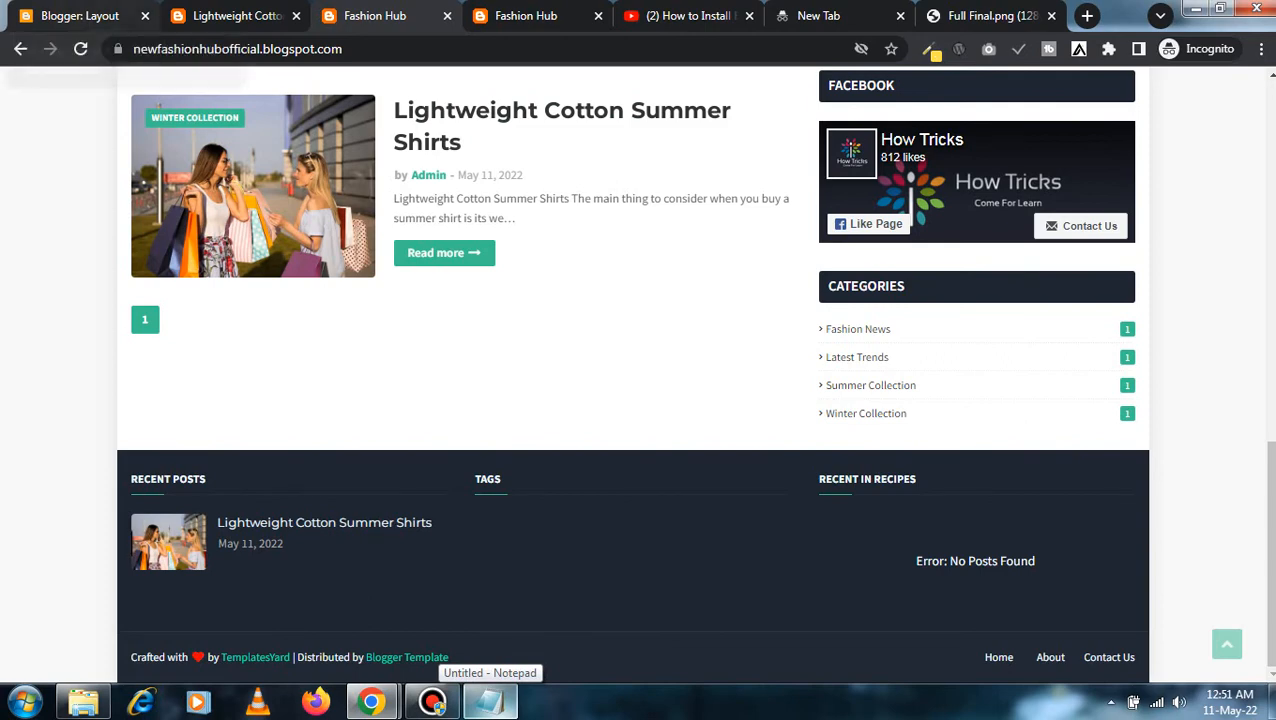
click(75, 15)
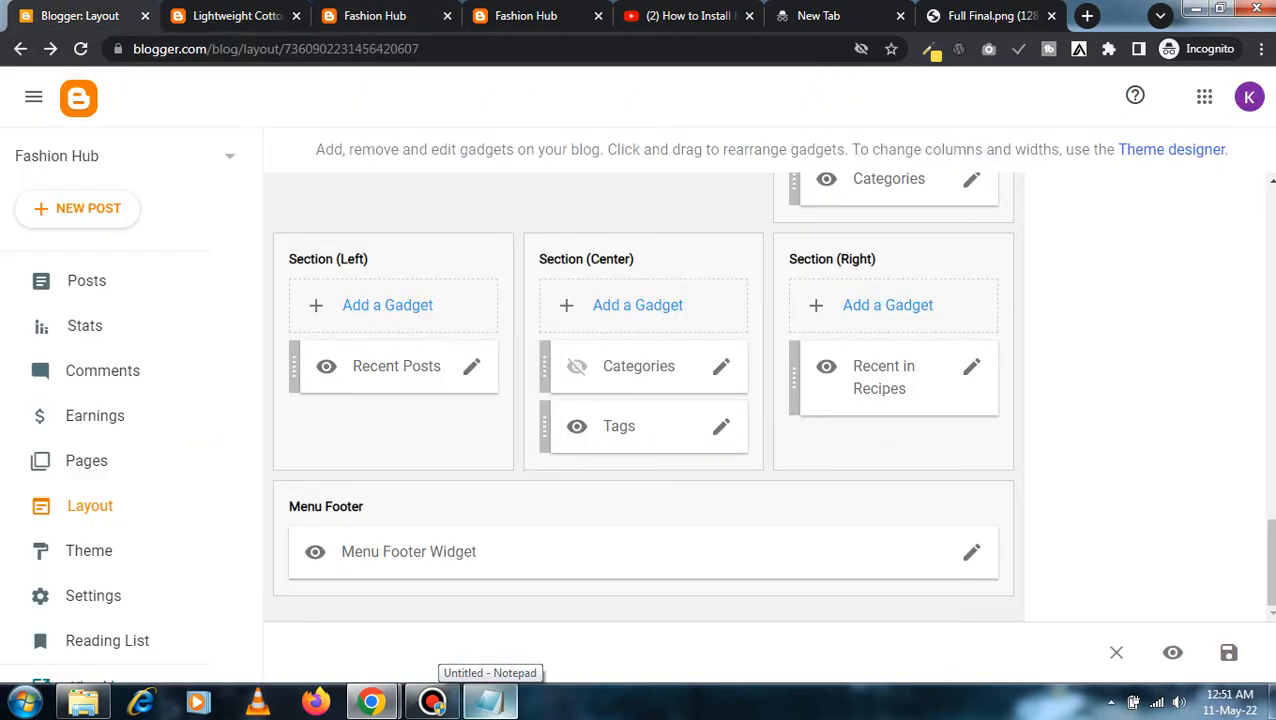
- Set the Tags gadget in the center footer section to display all labels and save it
click(721, 426)
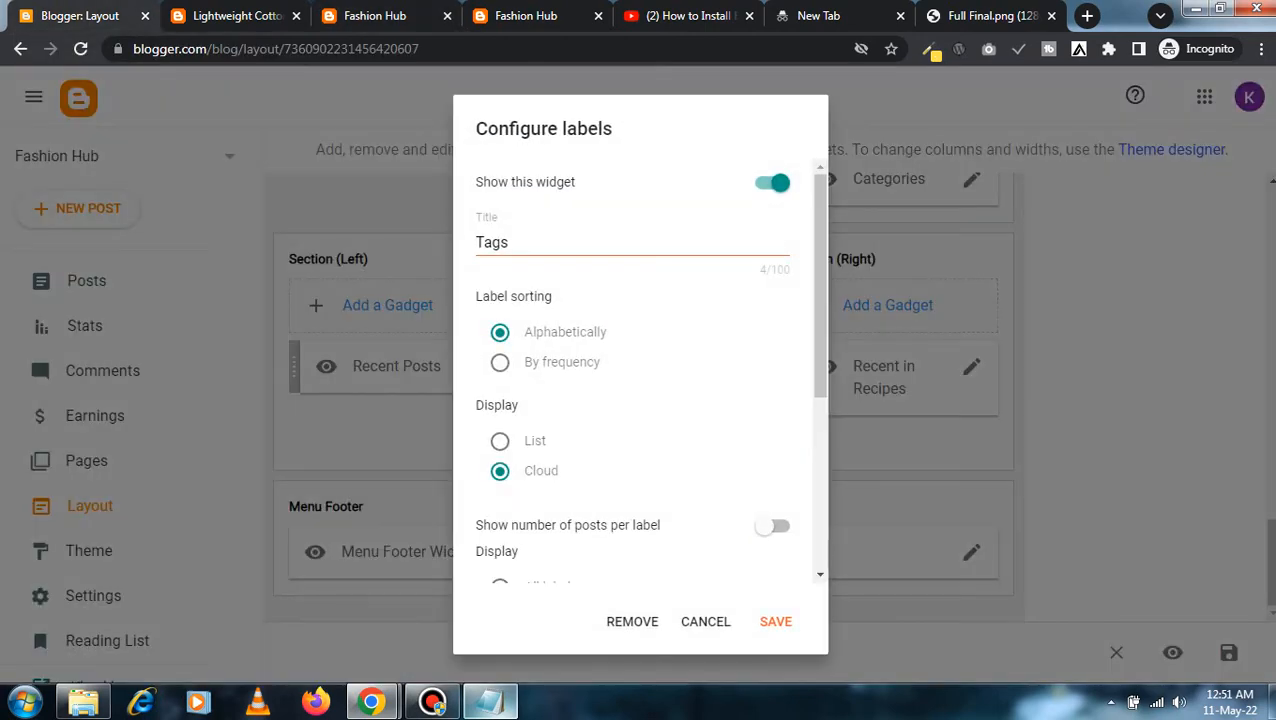
scroll(640, 370, down, 4)
click(499, 263)
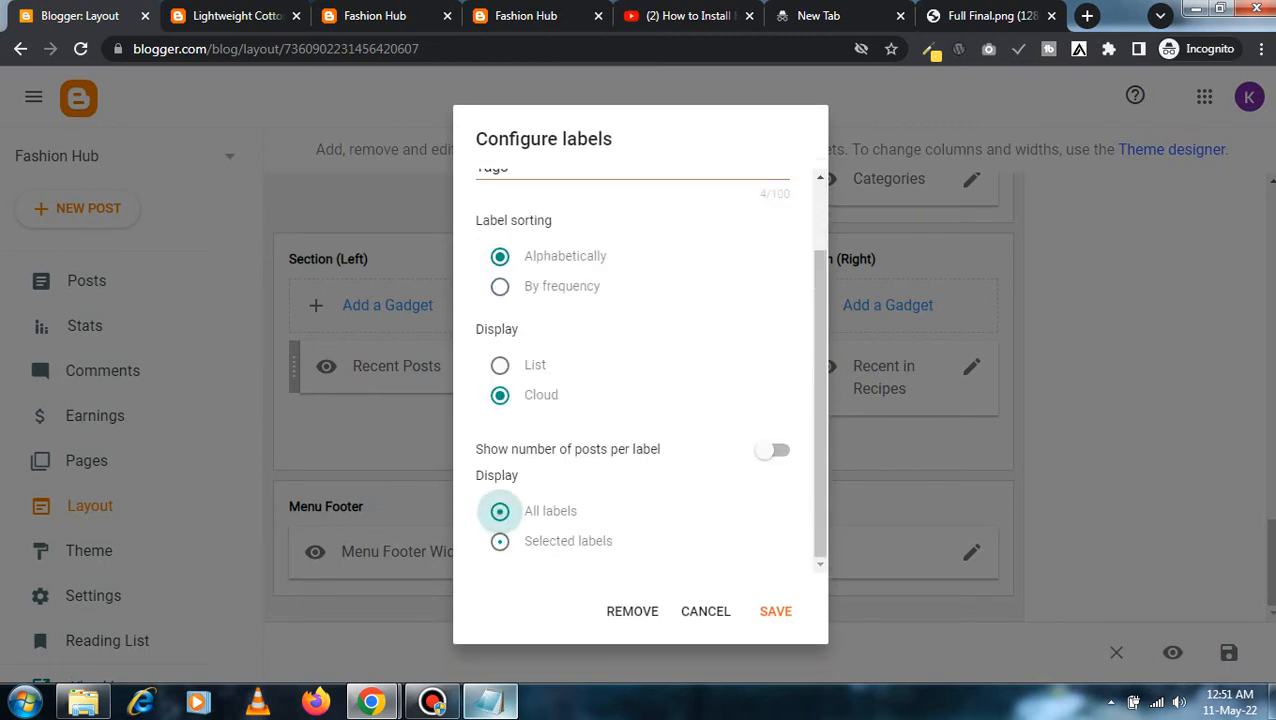
click(775, 611)
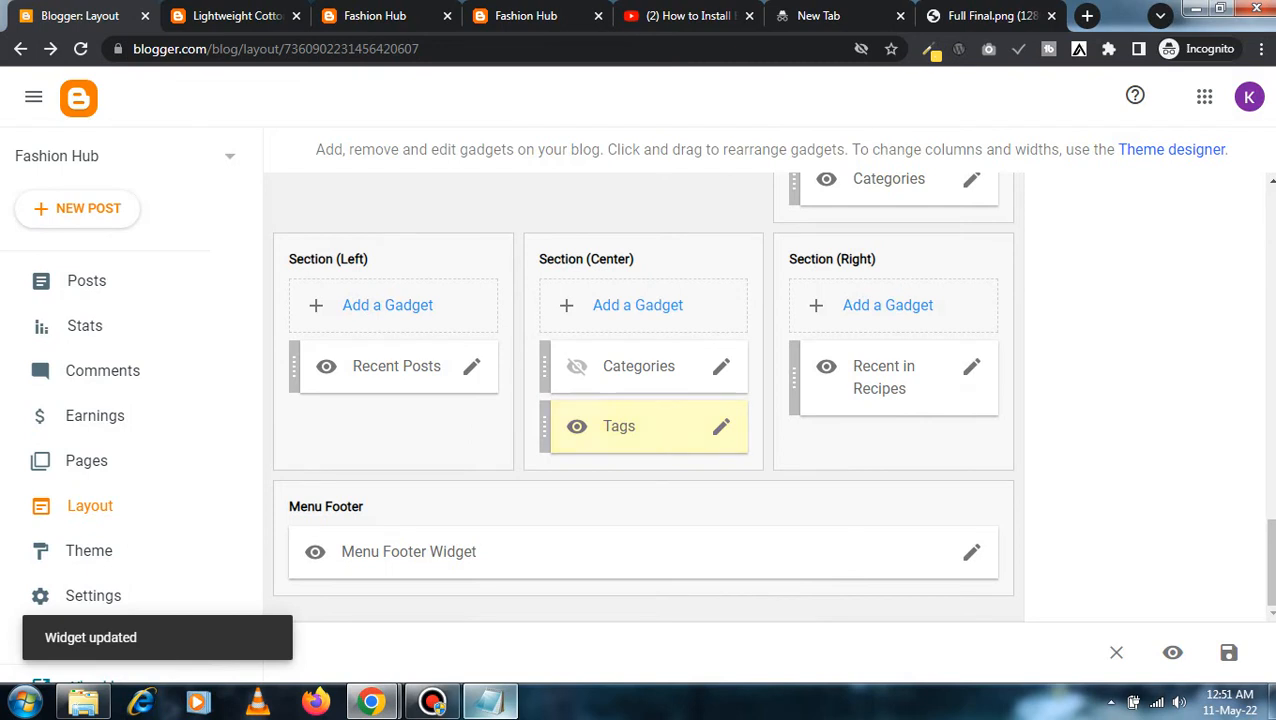
- Set the content of the Recent in Recipes gadget in the right footer section to 3/Summer Collection/post-list
click(971, 367)
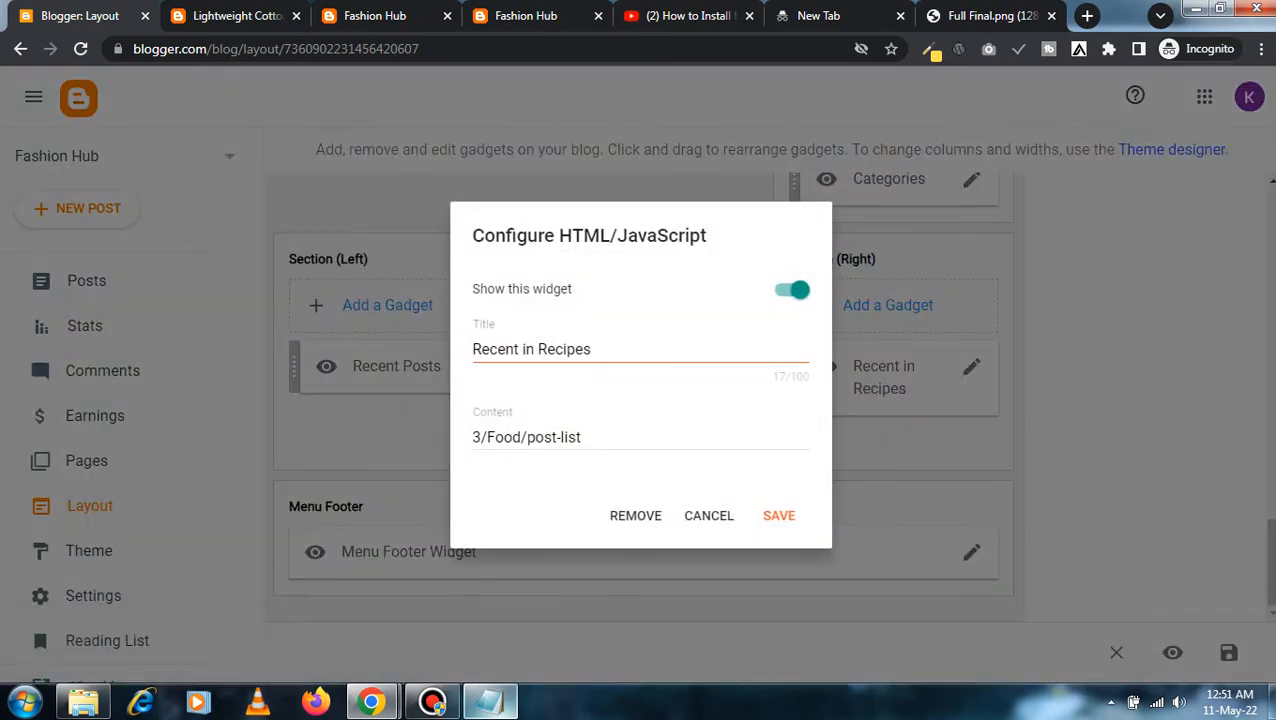
drag(521, 437, 487, 437)
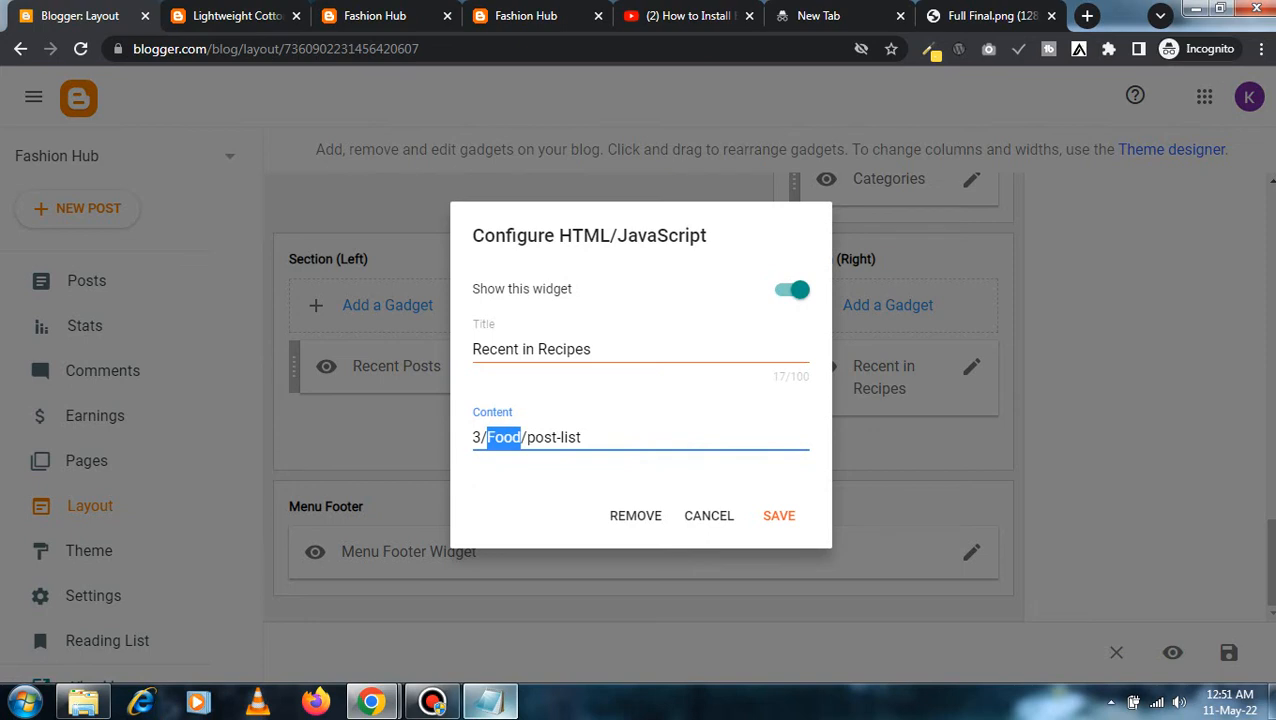
text(Summer C)
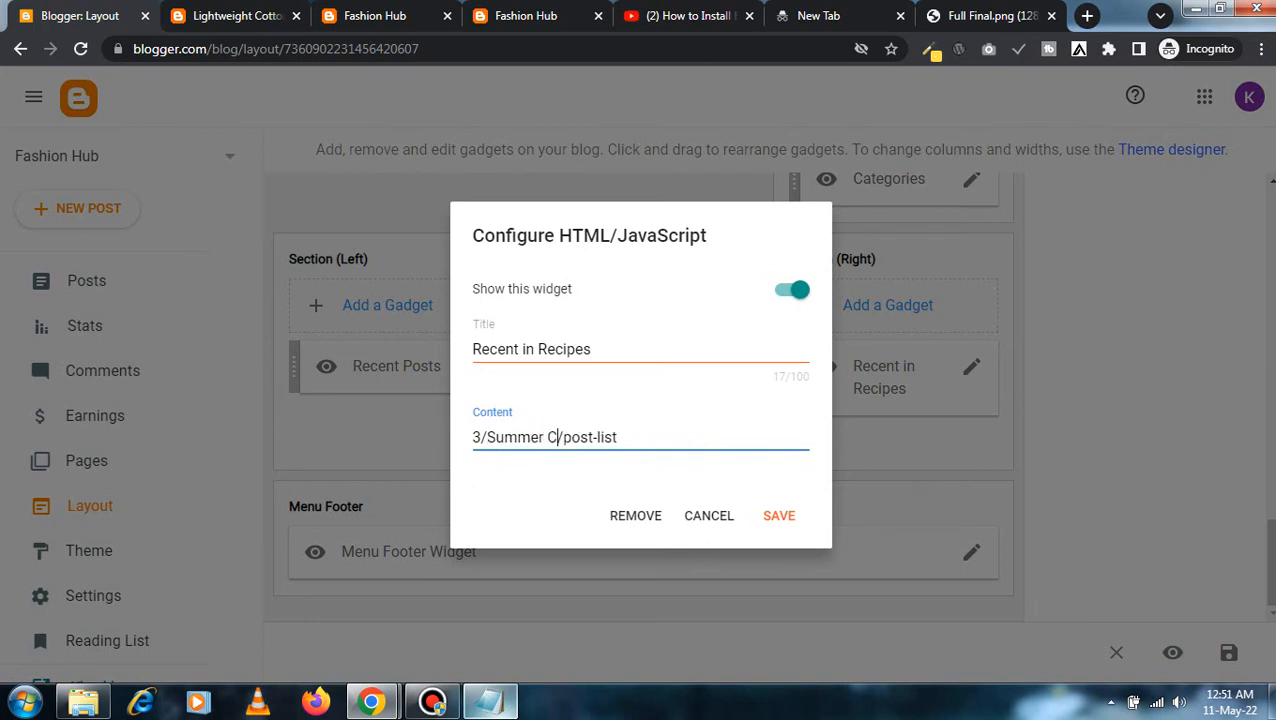
text(ollection)
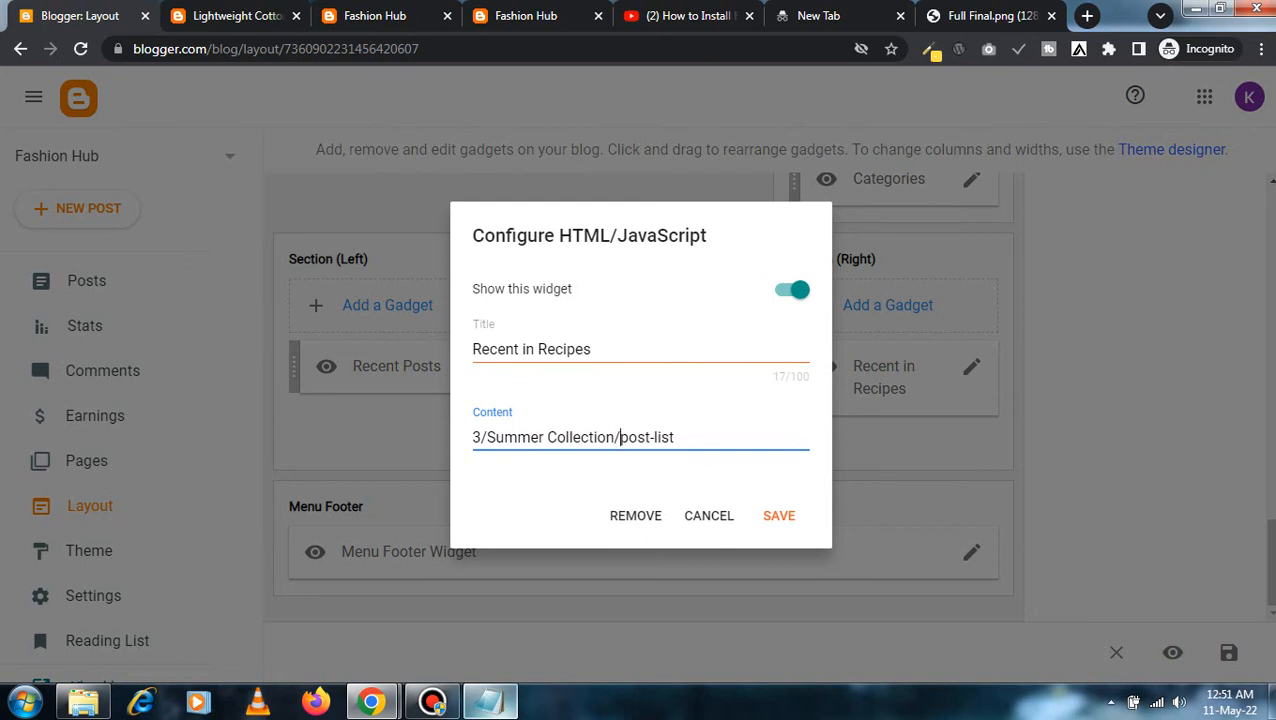
- Copy the label Summer Collection from the content into the gadget's title, making it Recent in Summer Collection, and save the gadget
key(Right)
key(shift+Left)
key(shift+Left)
key(shift+Left)
key(shift+Left)
key(shift+Left)
key(shift+Left)
key(shift+Left)
key(shift+Left)
key(shift+Left)
key(shift+Left)
key(shift+Left)
key(shift+Left)
key(shift+Left)
key(shift+Left)
key(shift+Left)
key(shift+Left)
key(shift+Left)
key(ctrl+c)
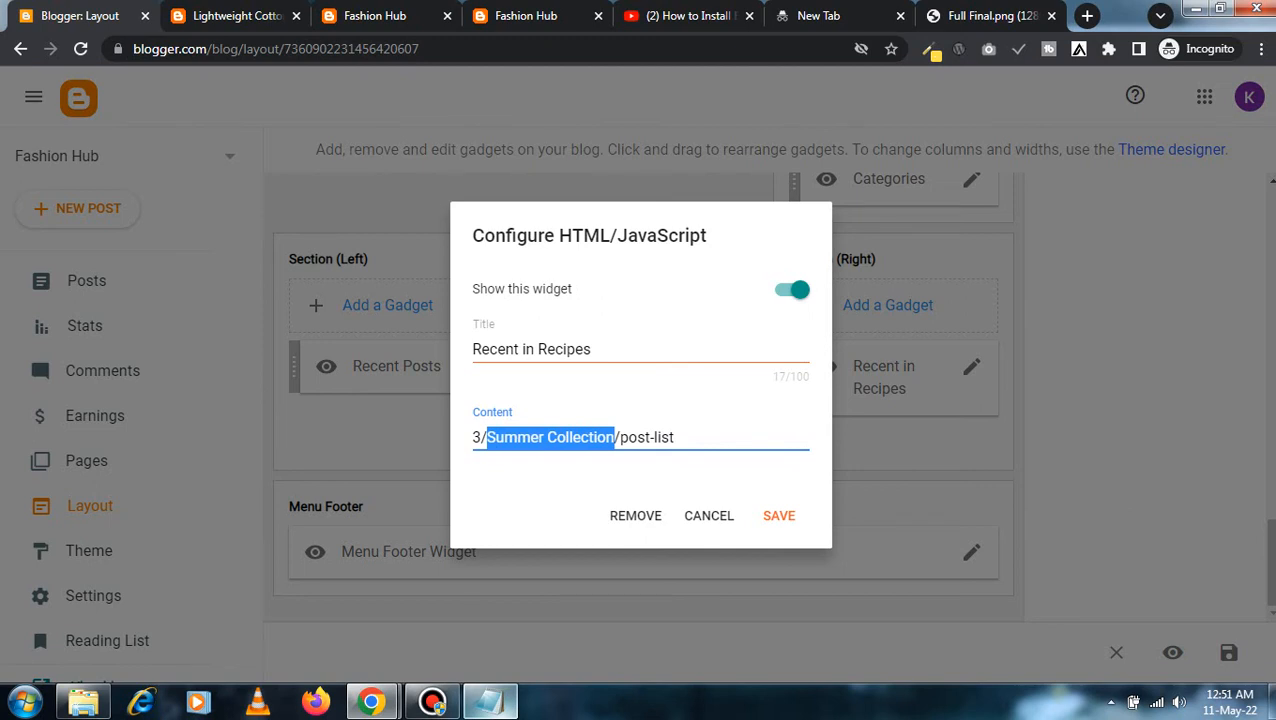
drag(602, 349, 535, 349)
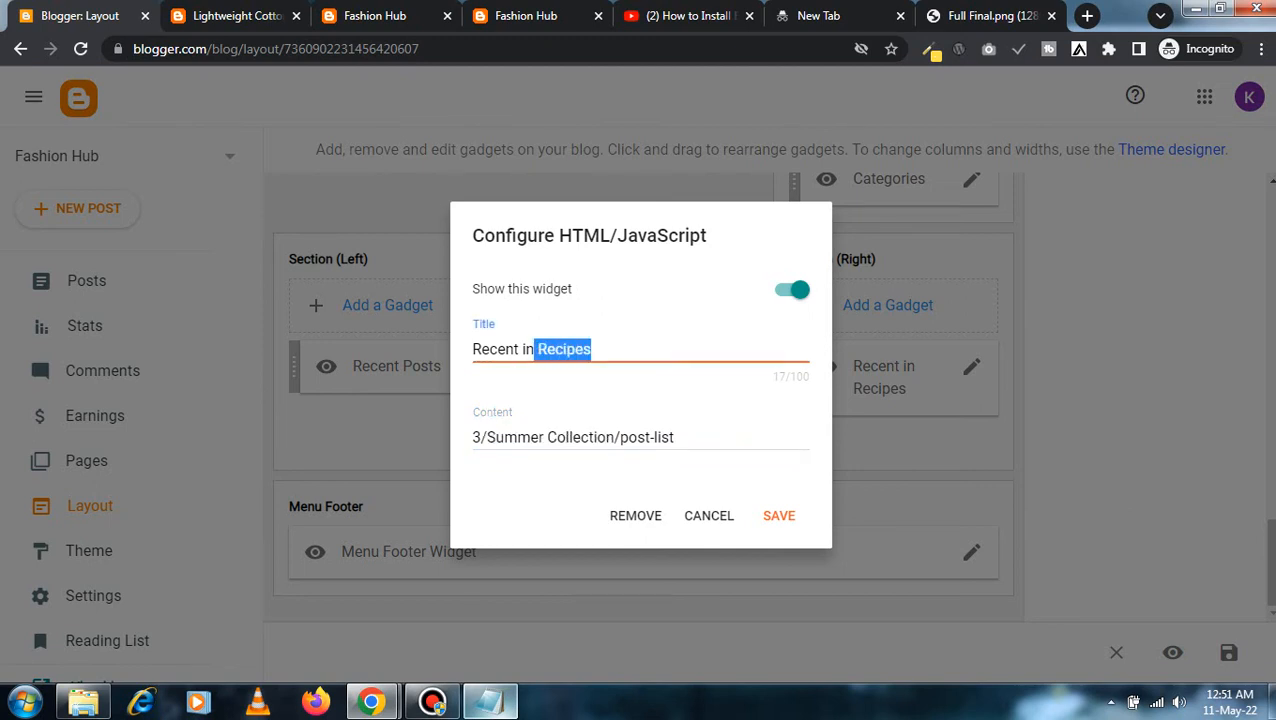
key(BackSpace)
key(ctrl+v)
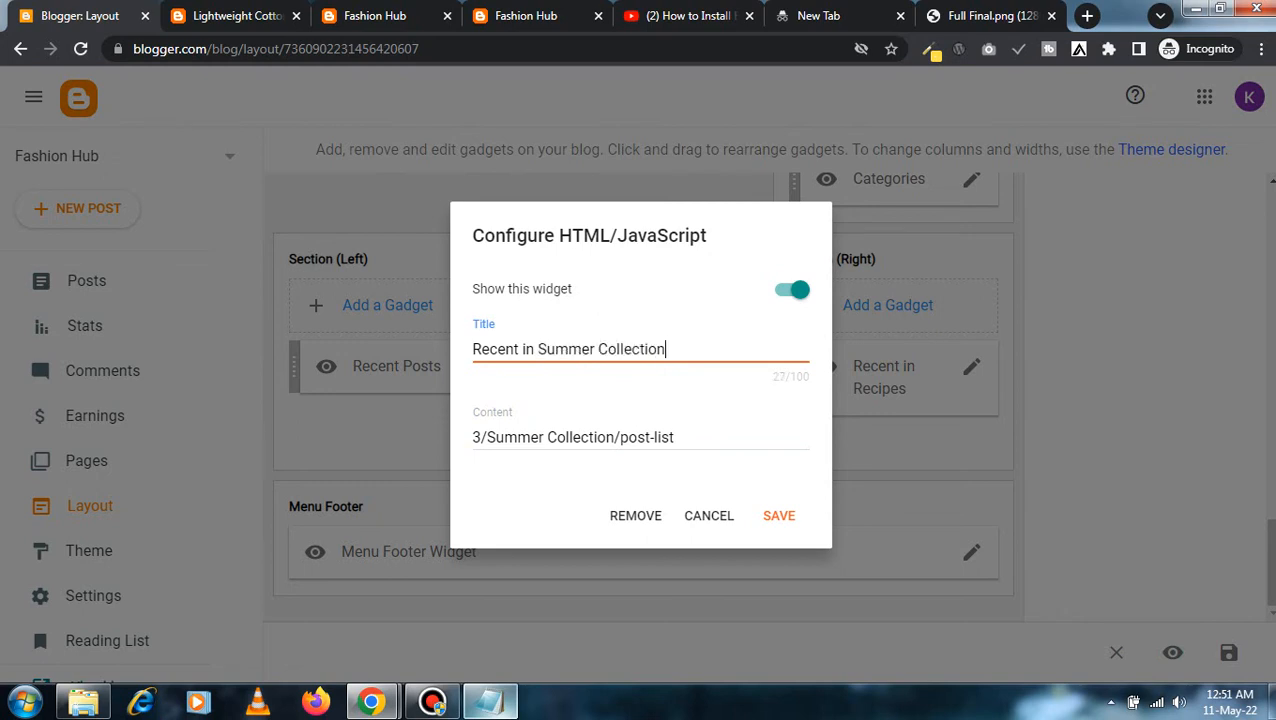
key(Return)
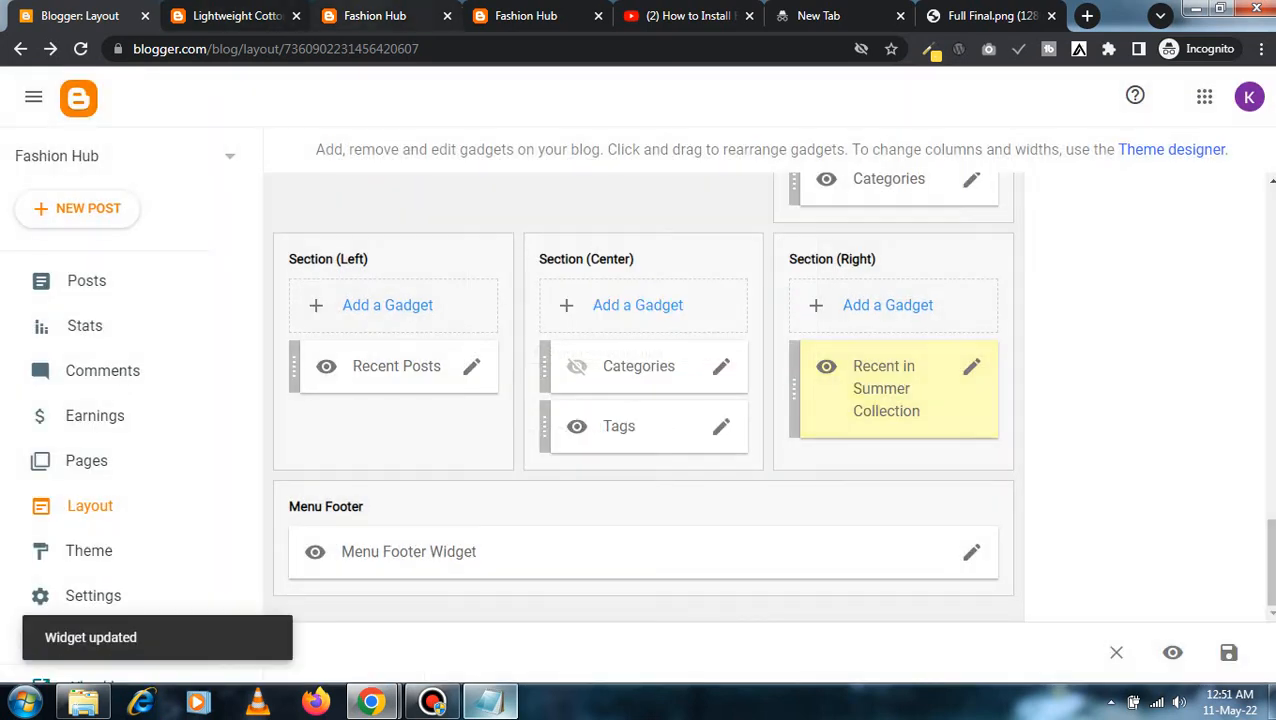
- Reload the live Fashion Hub homepage and examine the Recent Posts, Tags and Recent in Summer Collection footer columns
key(ctrl+Tab)
scroll(632, 376, up, 2)
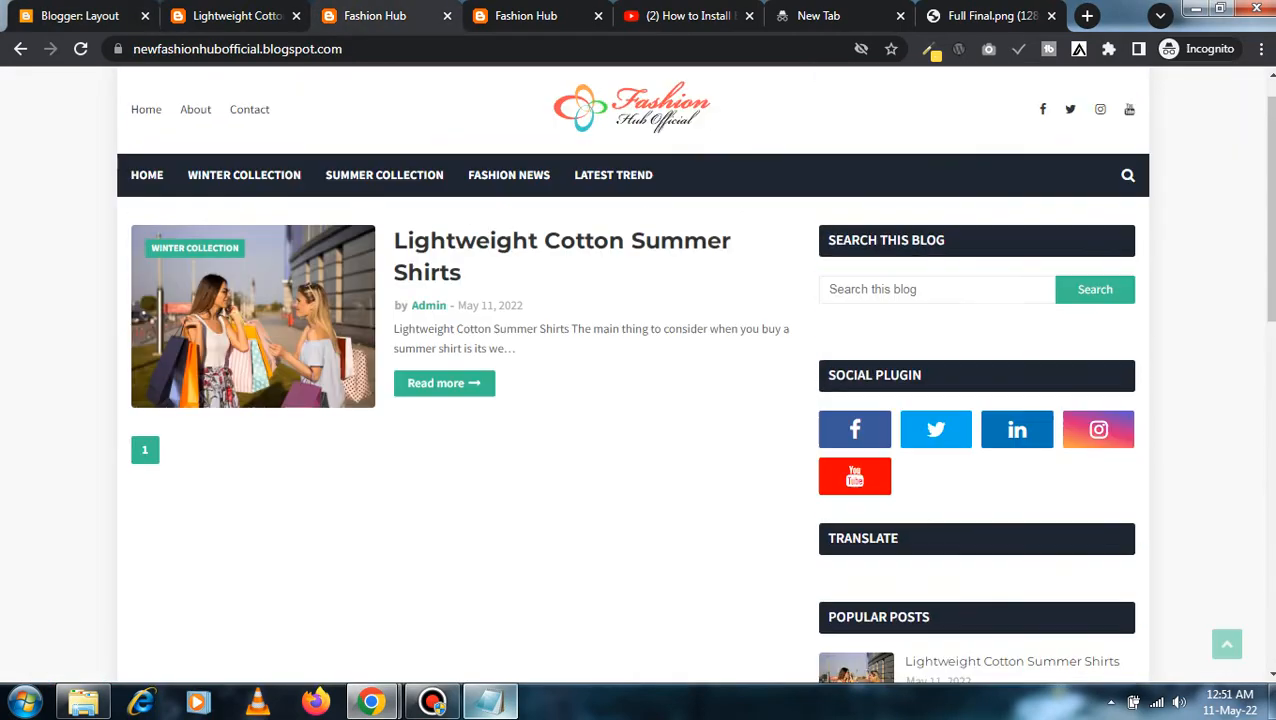
click(632, 147)
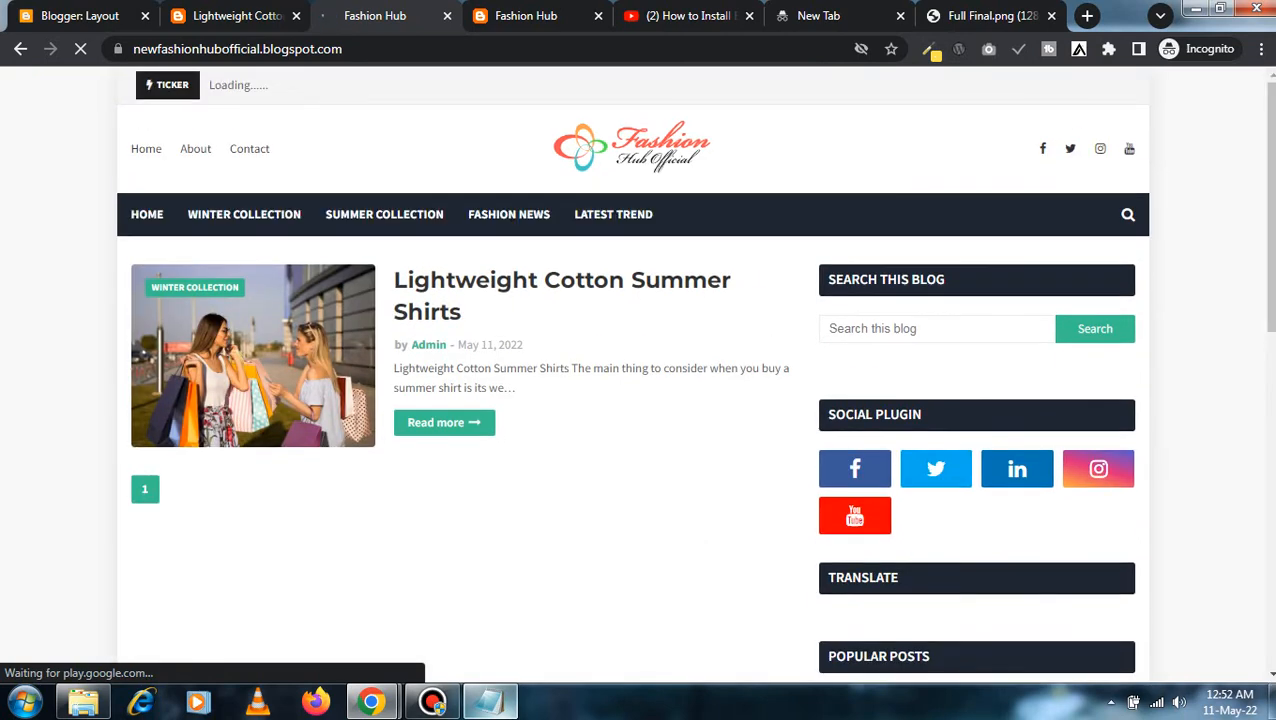
scroll(638, 380, down, 5)
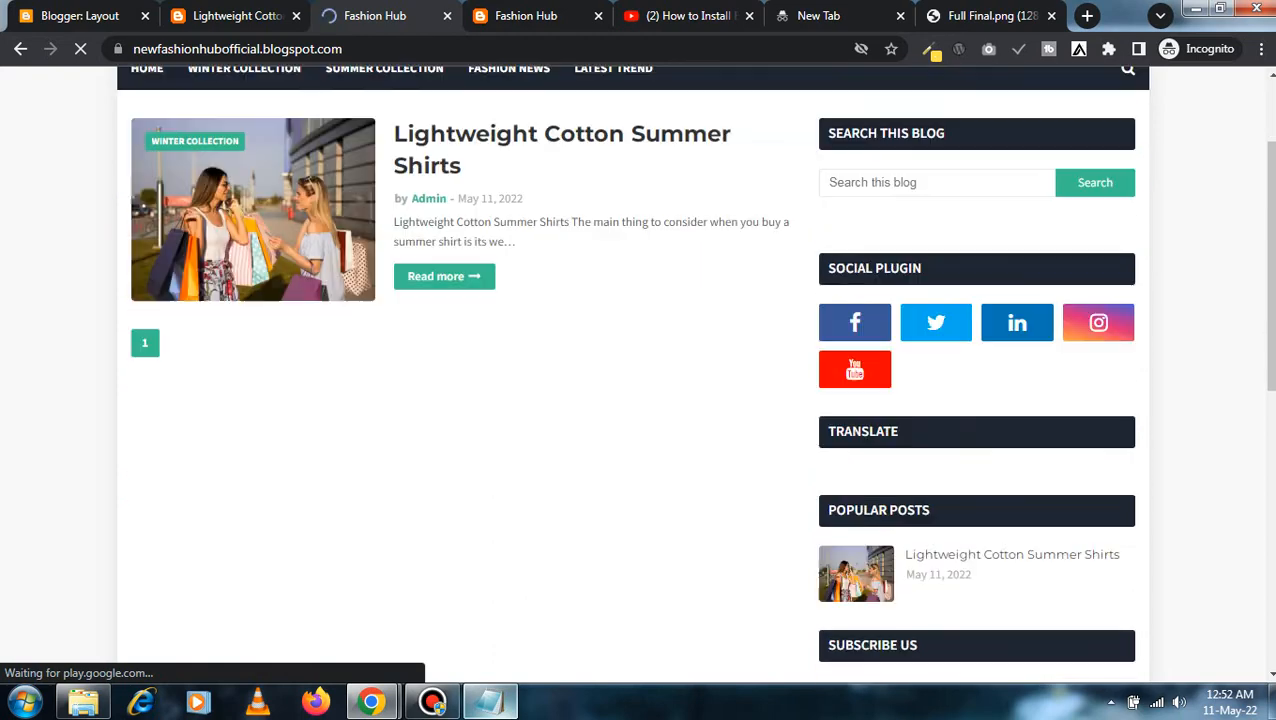
scroll(638, 380, down, 1)
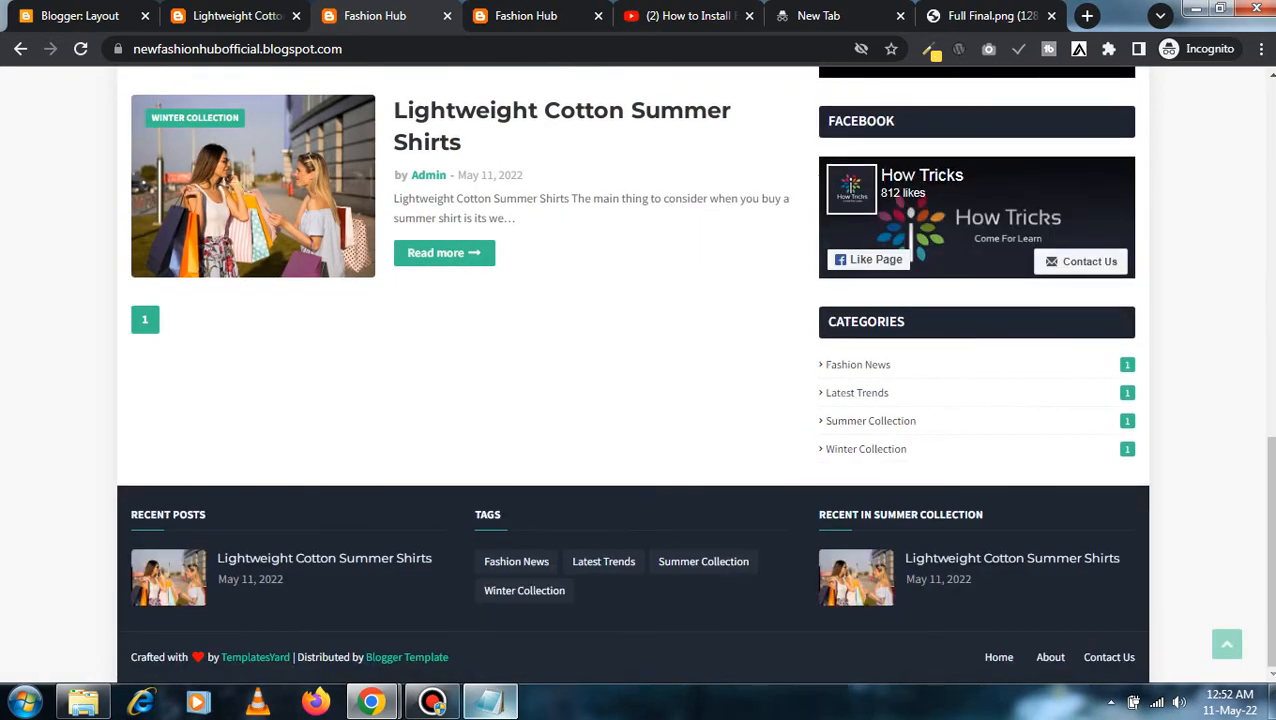
drag(501, 515, 300, 518)
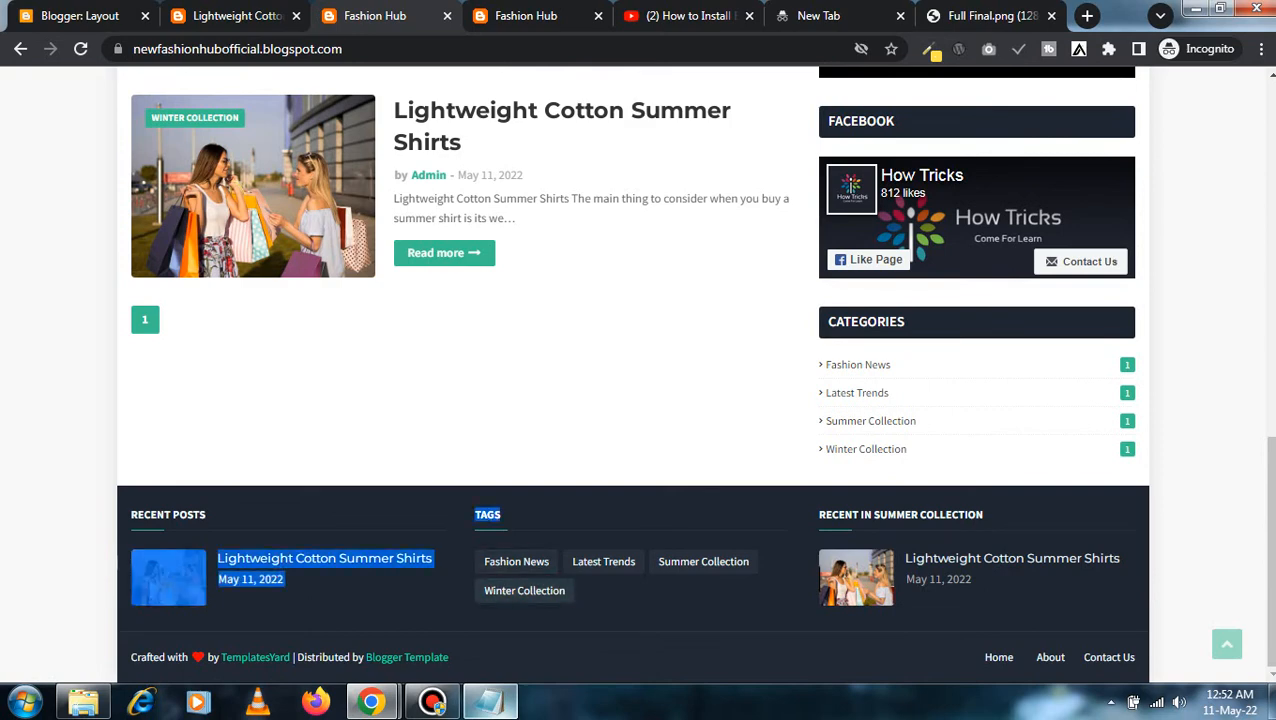
click(340, 522)
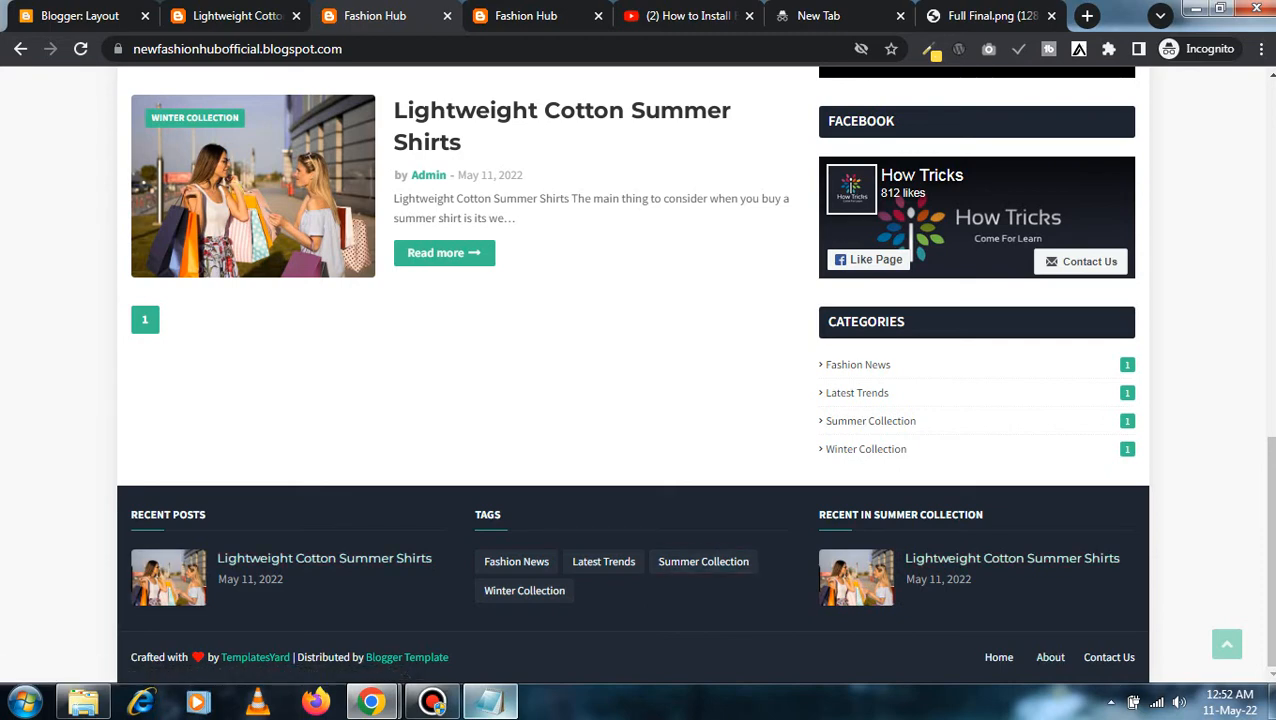
- Open the Menu Footer Widget's link list in the layout, and open the live site's About and Contact pages in new tabs
click(80, 16)
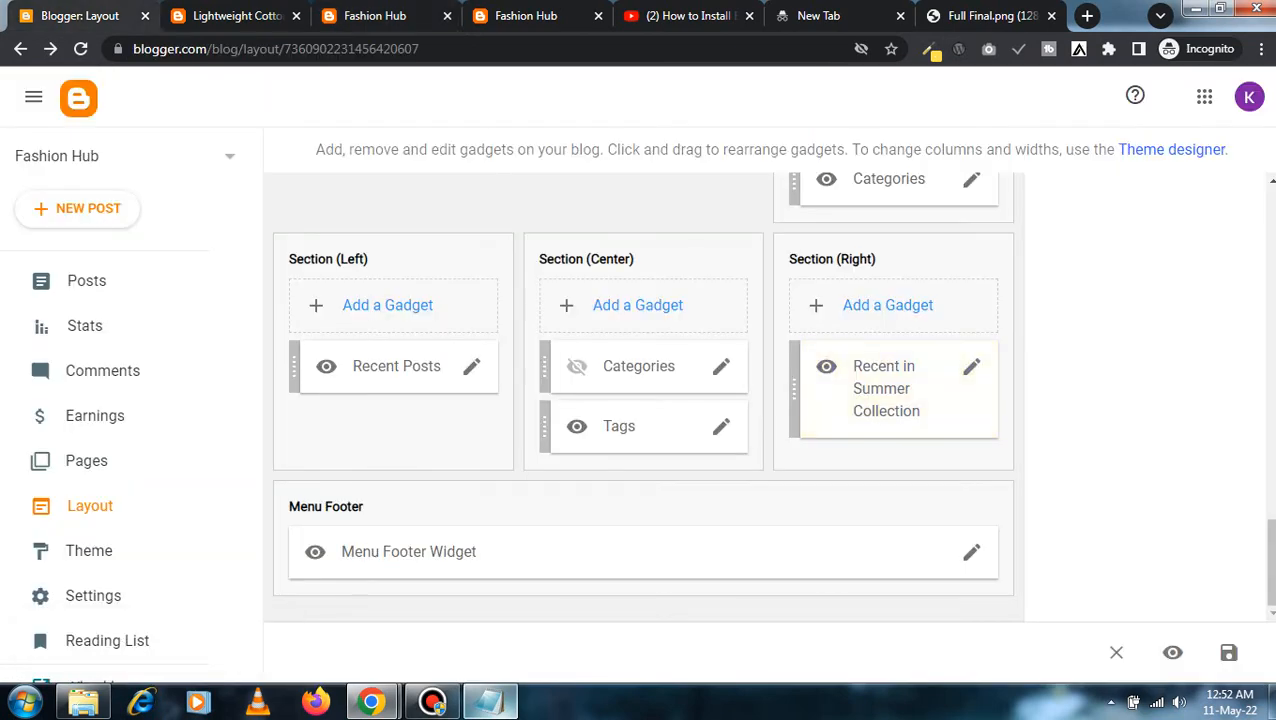
click(971, 552)
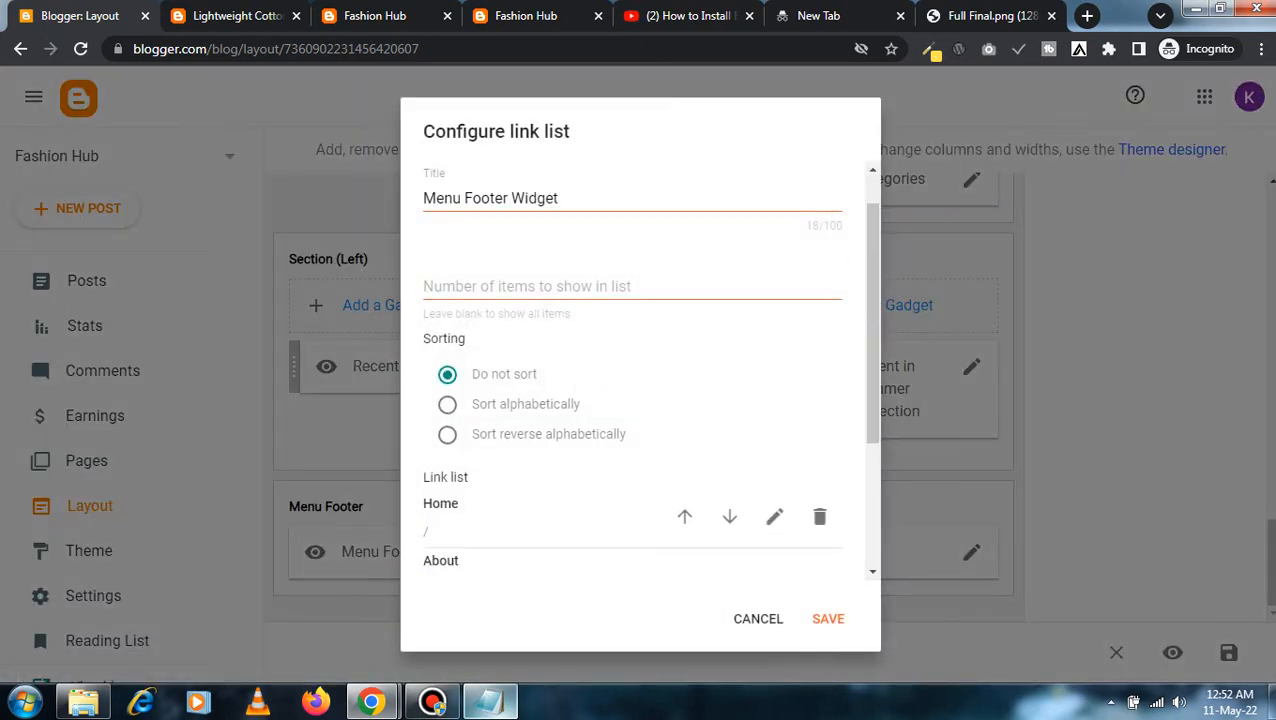
scroll(640, 370, down, 2)
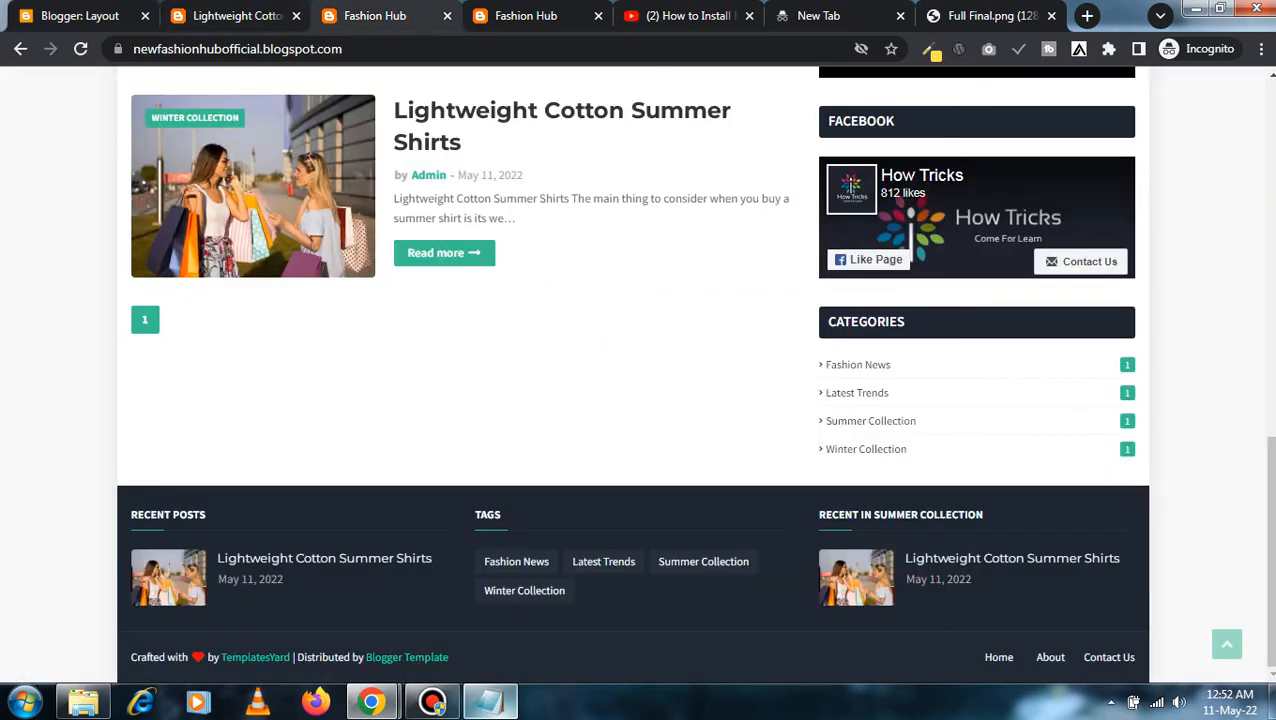
click(235, 16)
scroll(633, 375, up, 9)
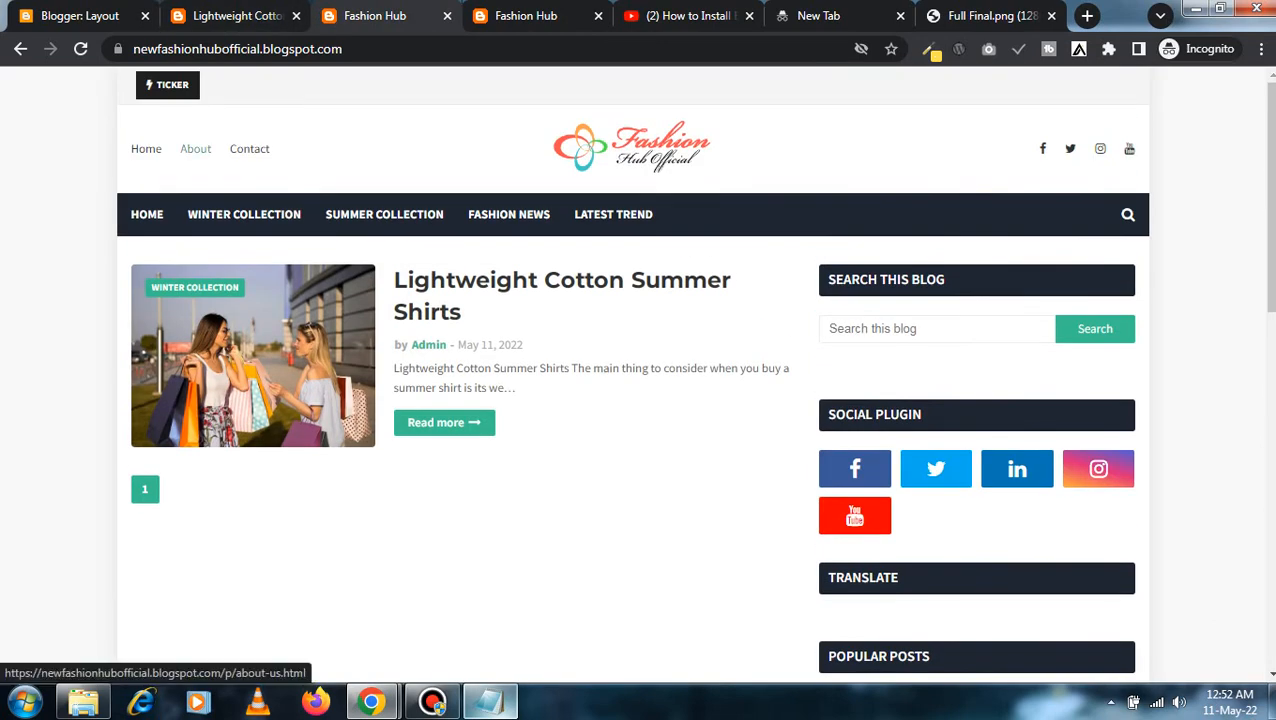
middle_click(195, 148)
middle_click(249, 148)
click(418, 16)
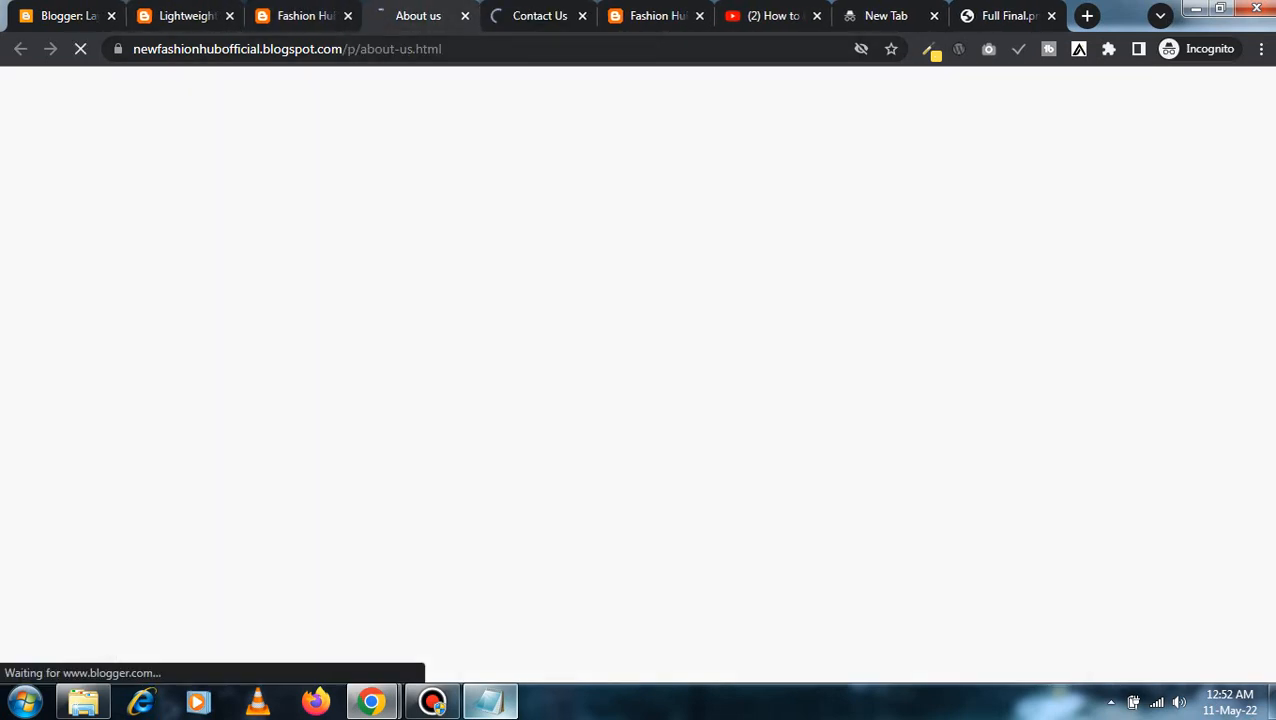
click(400, 49)
key(ctrl+c)
click(65, 16)
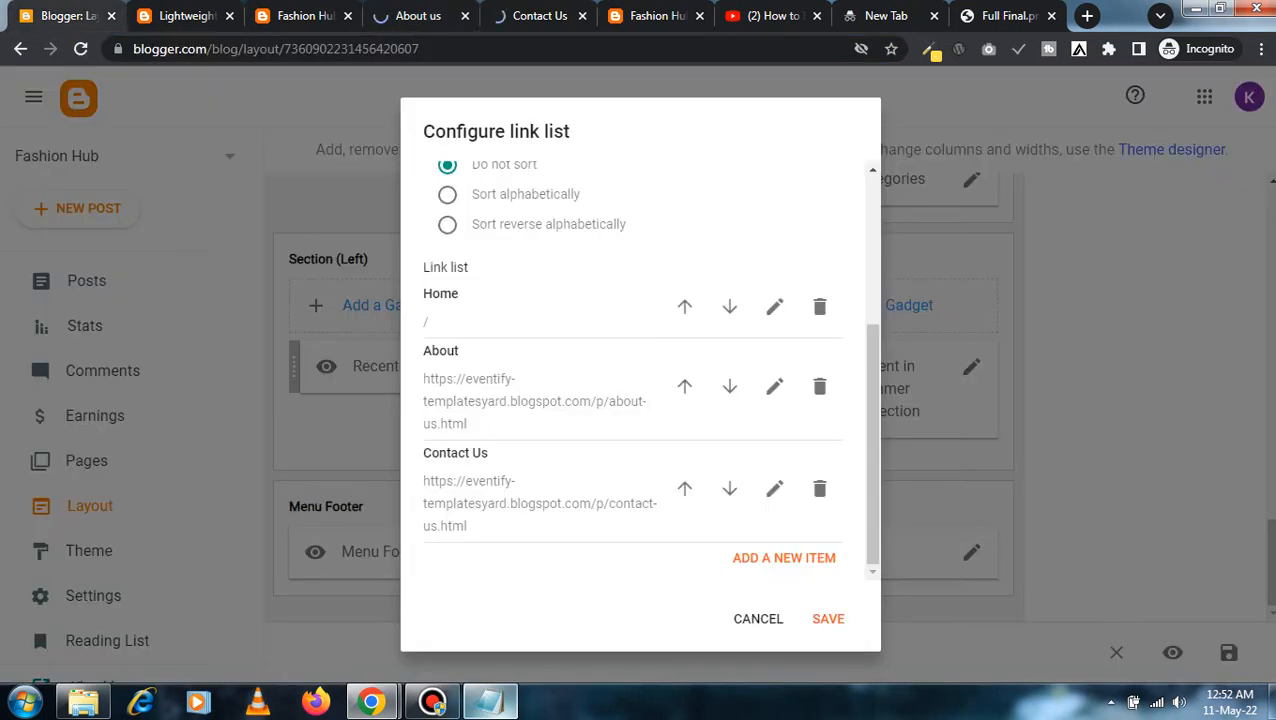
click(775, 384)
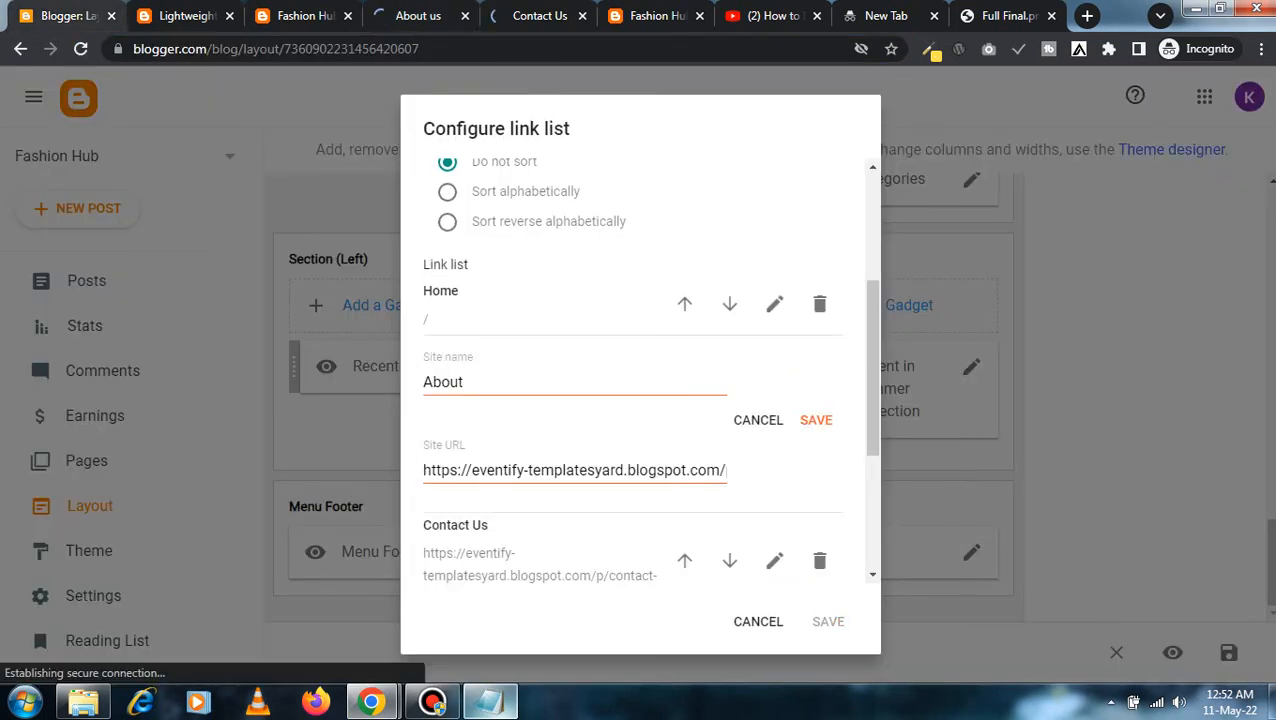
click(573, 470)
key(ctrl+a)
key(ctrl+v)
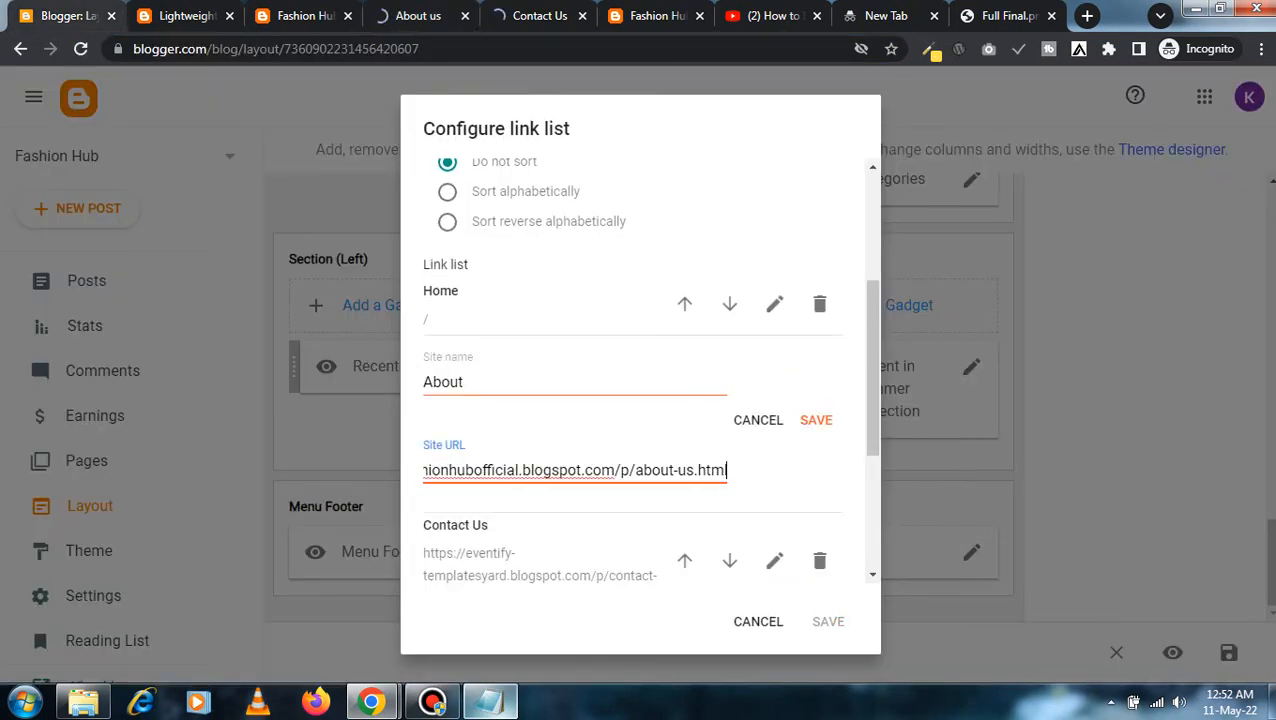
key(Return)
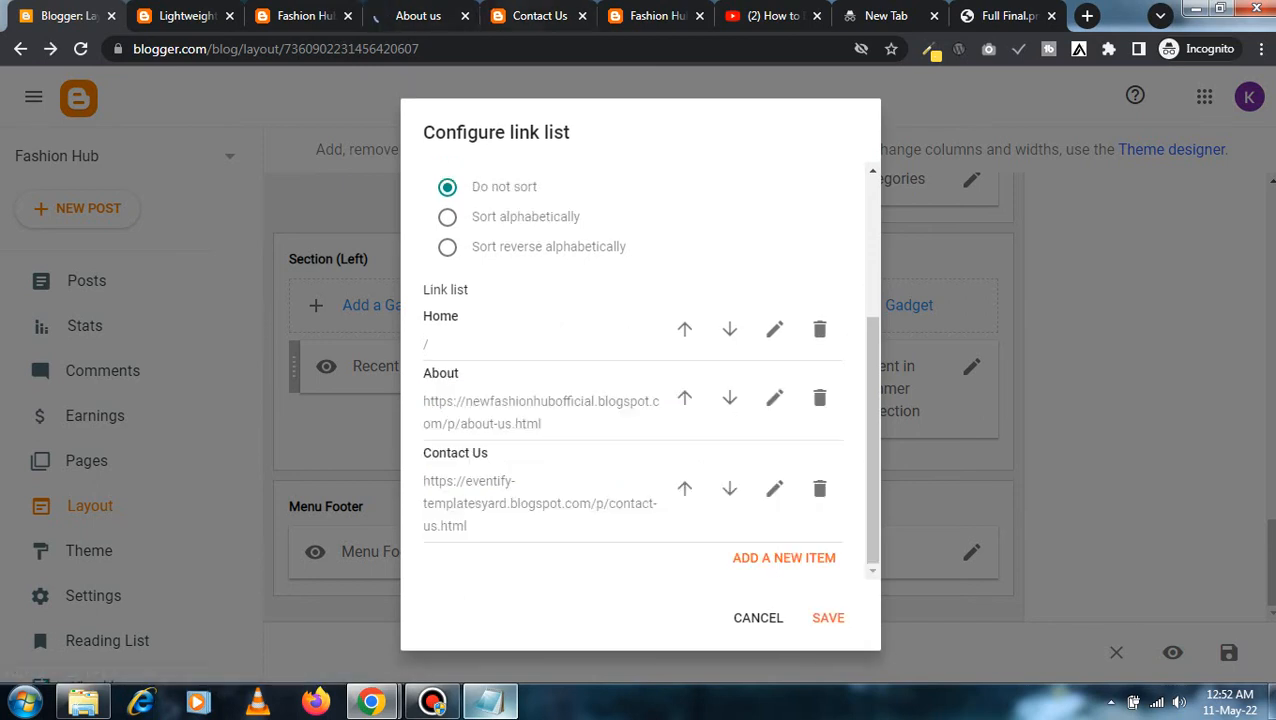
click(539, 16)
click(450, 49)
key(ctrl+c)
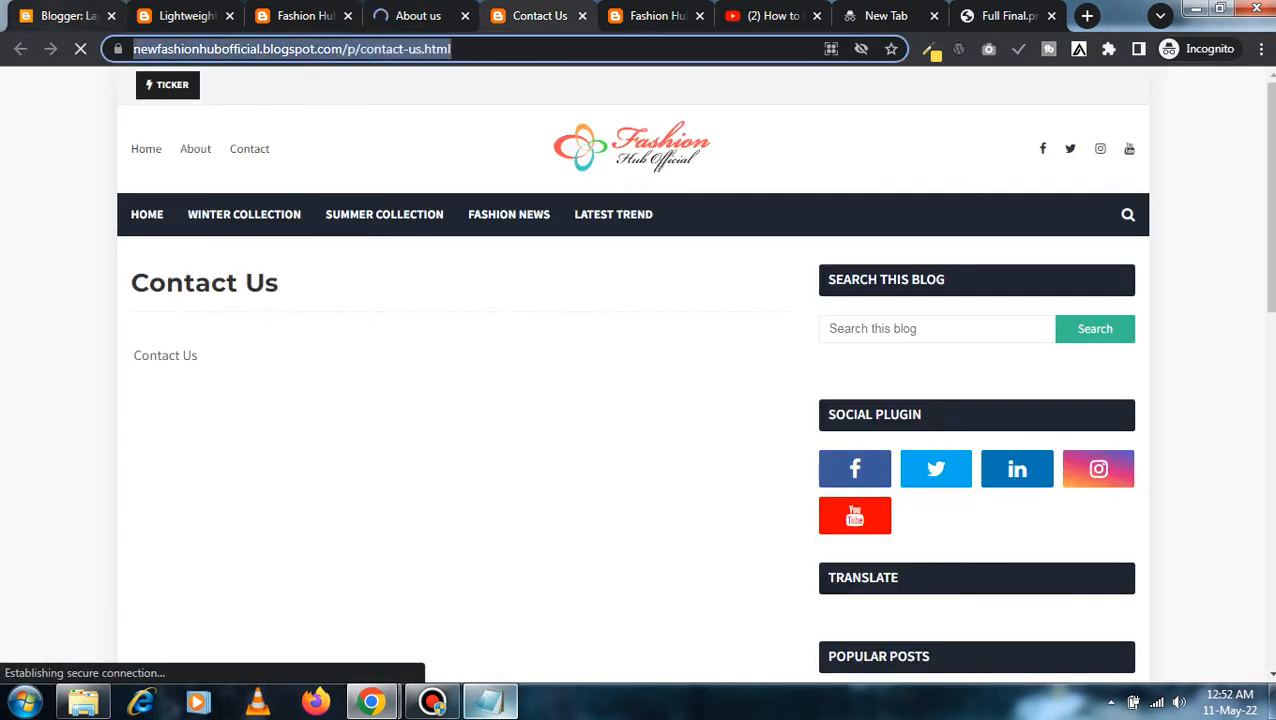
click(58, 15)
click(774, 488)
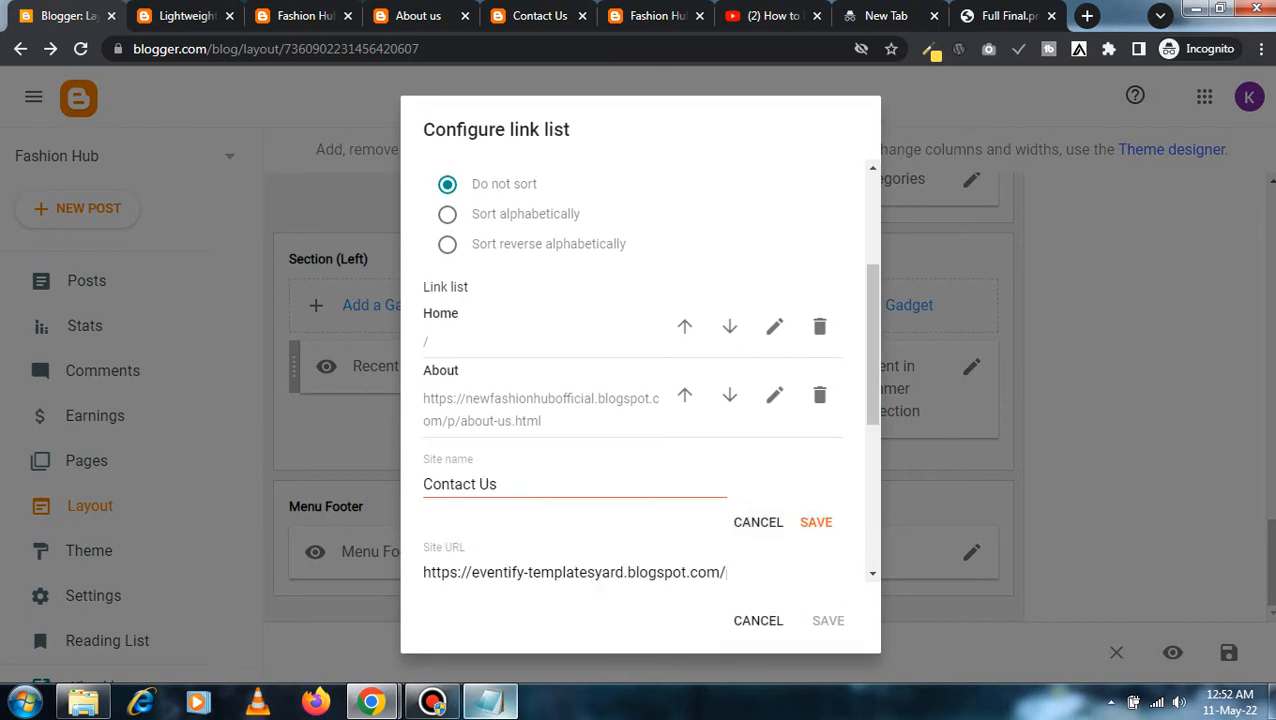
key(Tab)
key(ctrl+v)
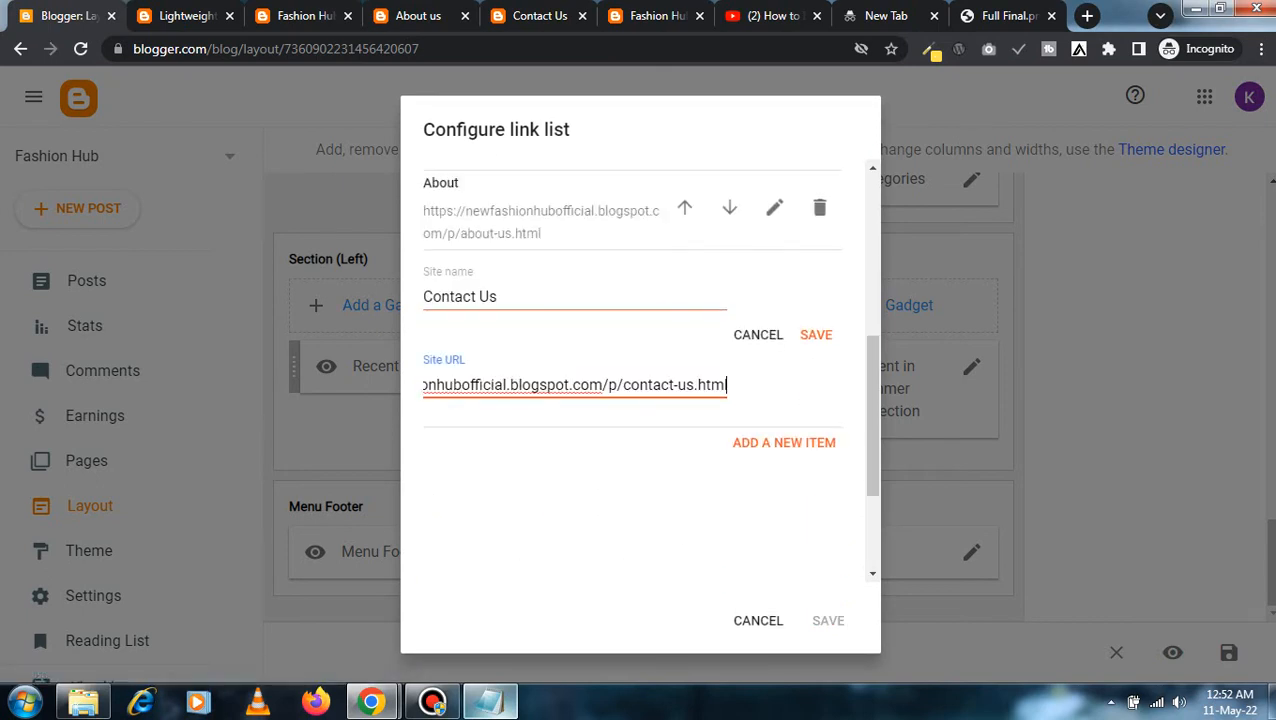
click(816, 334)
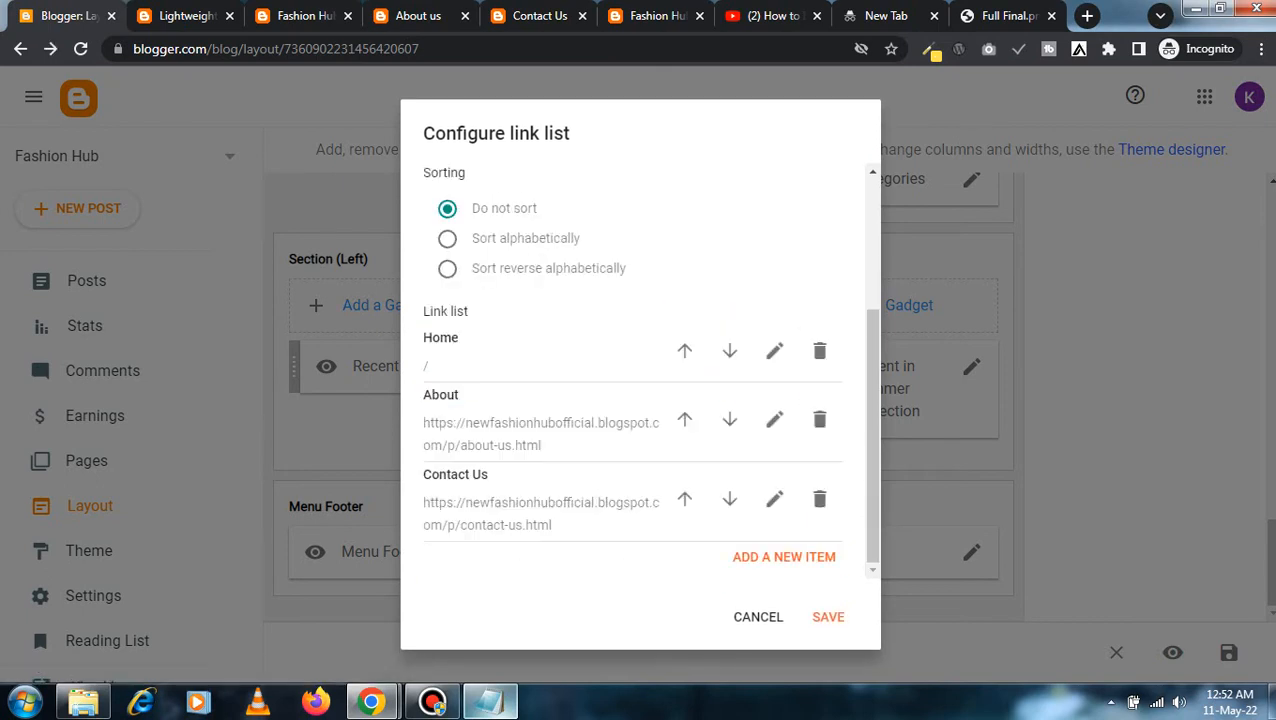
click(828, 617)
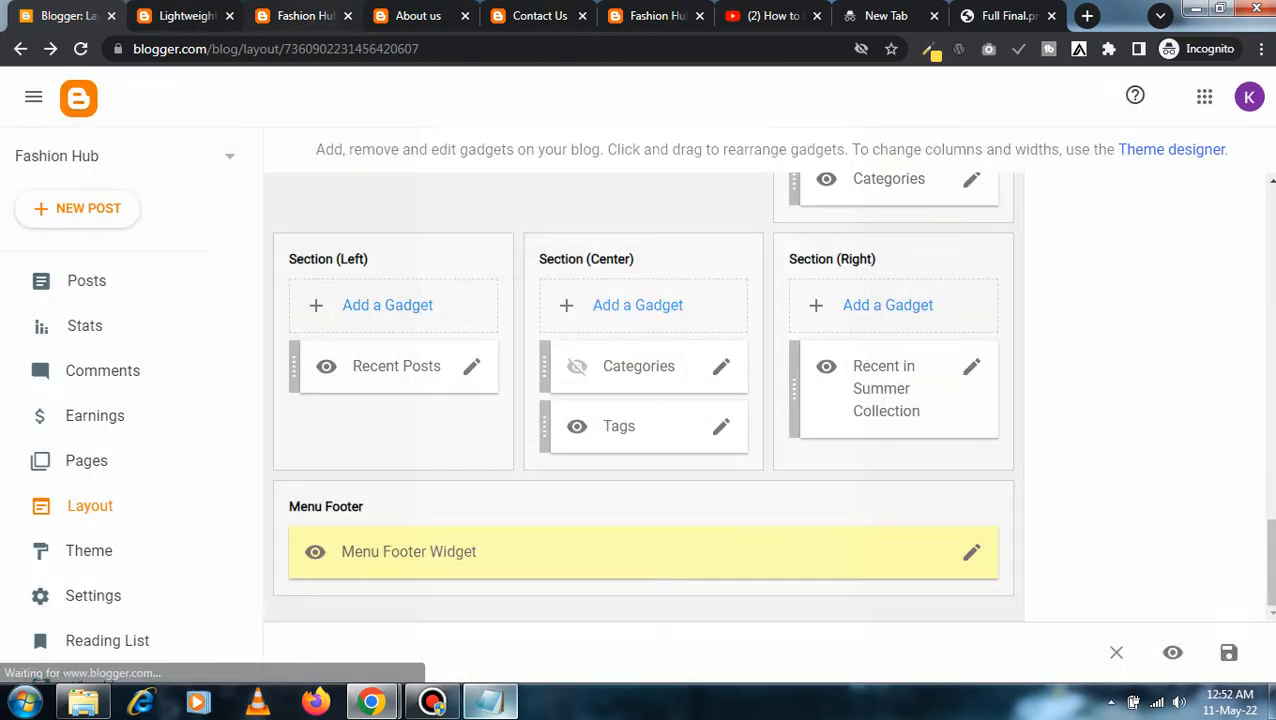
- Reload the live homepage, close the Lightweight Cotton post's tab, and test the About link in the footer menu
click(304, 16)
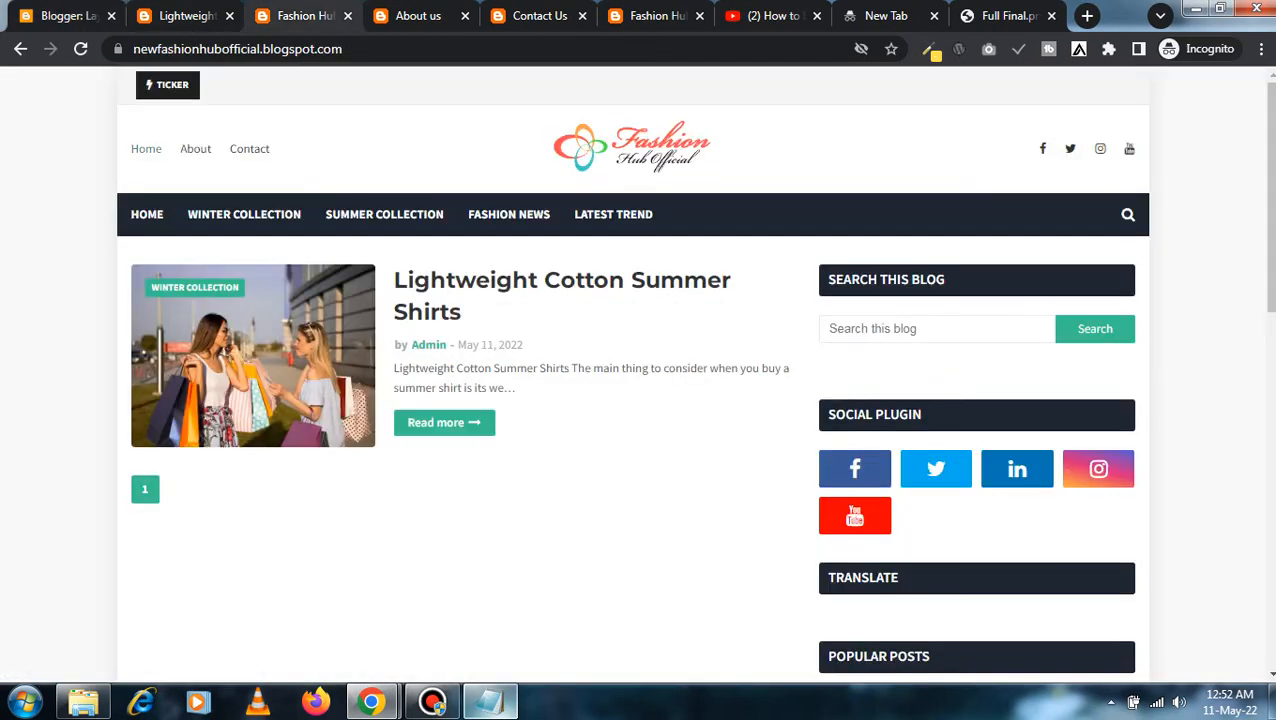
click(146, 148)
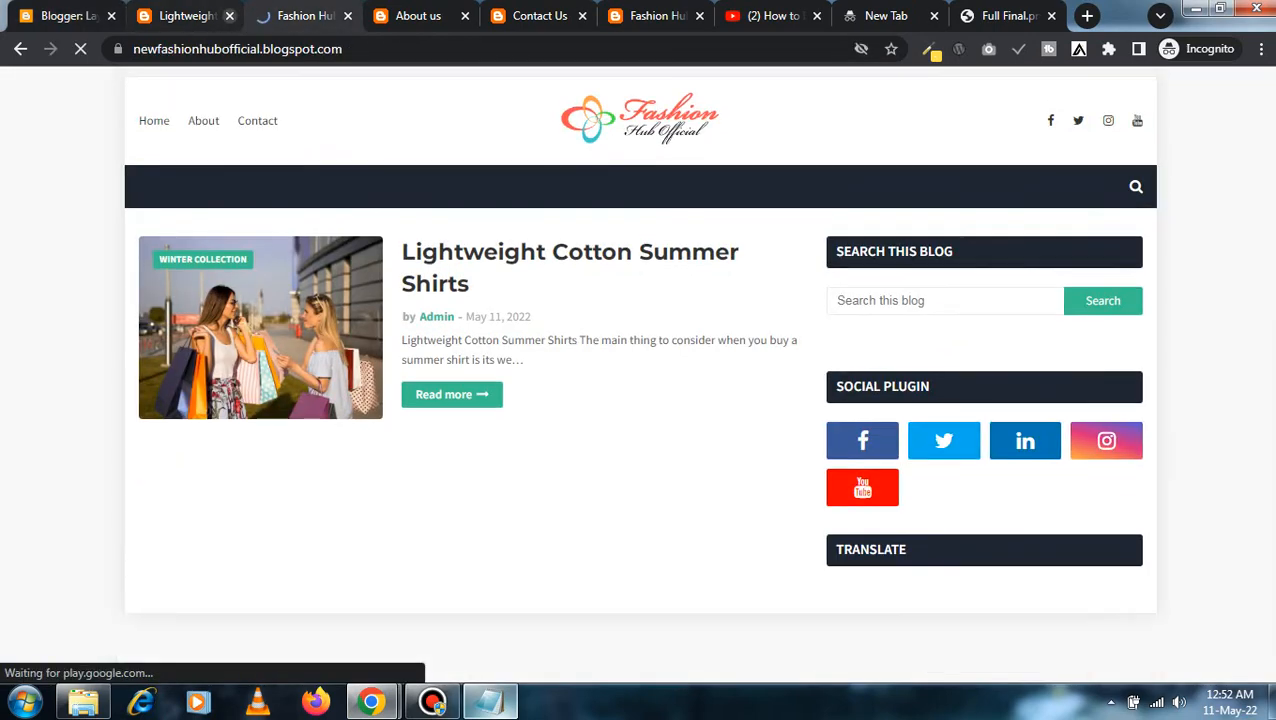
click(229, 16)
scroll(640, 380, down, 5)
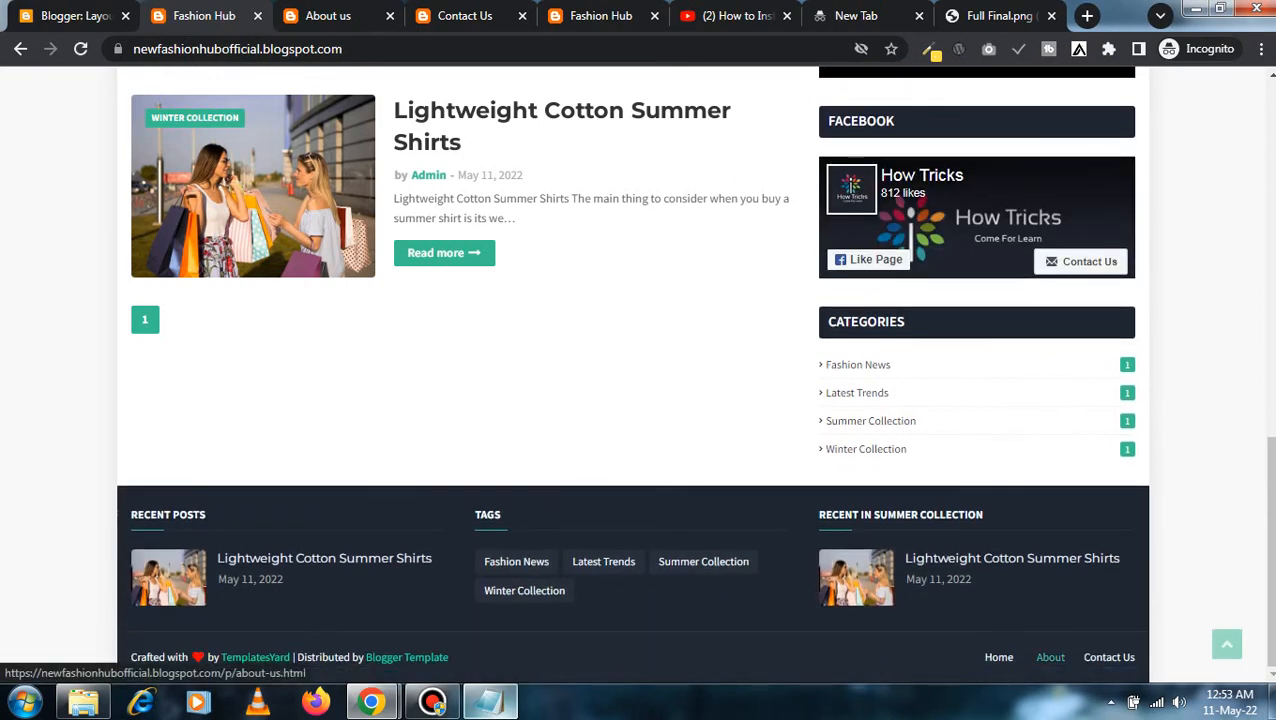
click(1050, 657)
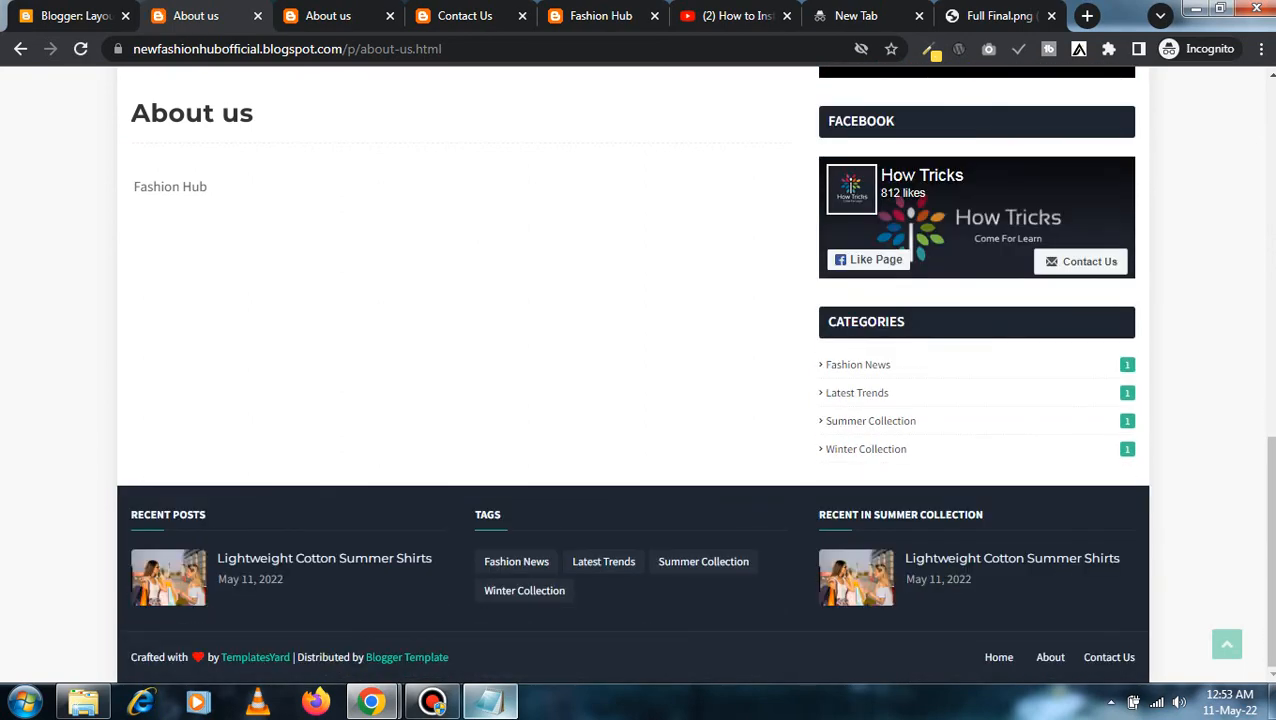
- Examine the credit line in the footer of the live About us page
drag(131, 657, 443, 660)
click(262, 625)
scroll(632, 374, up, 10)
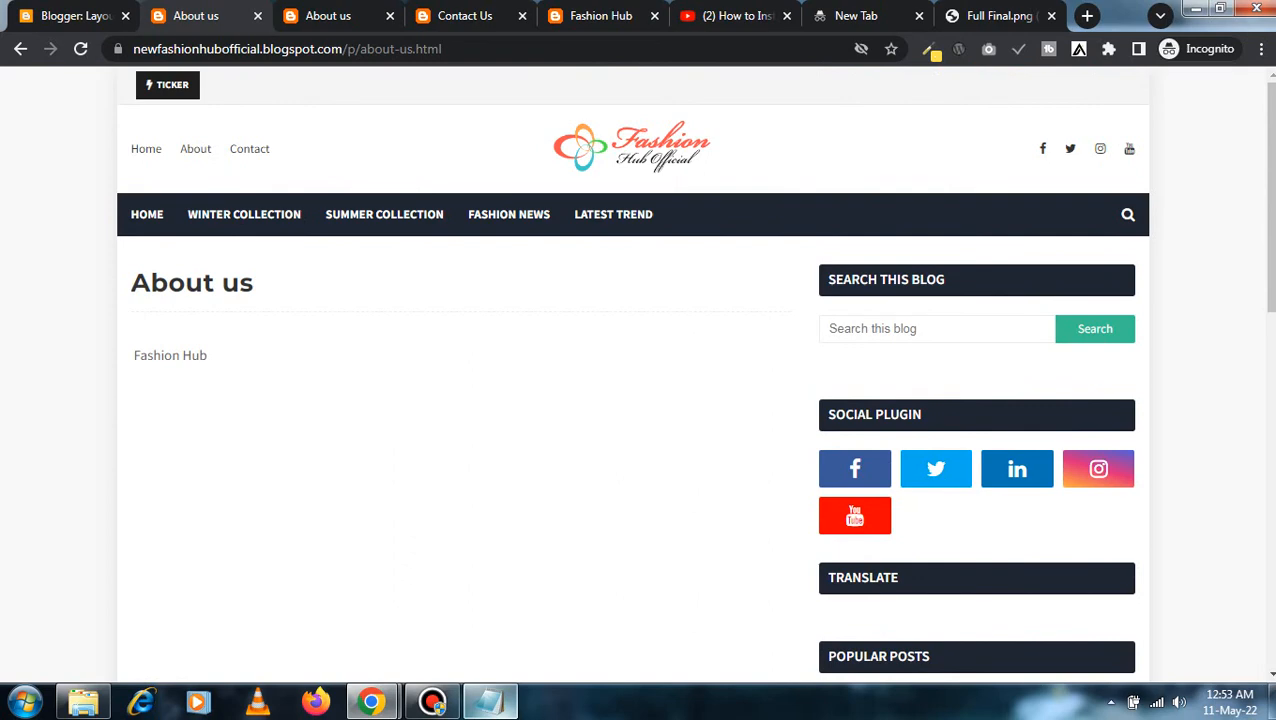
scroll(632, 374, down, 10)
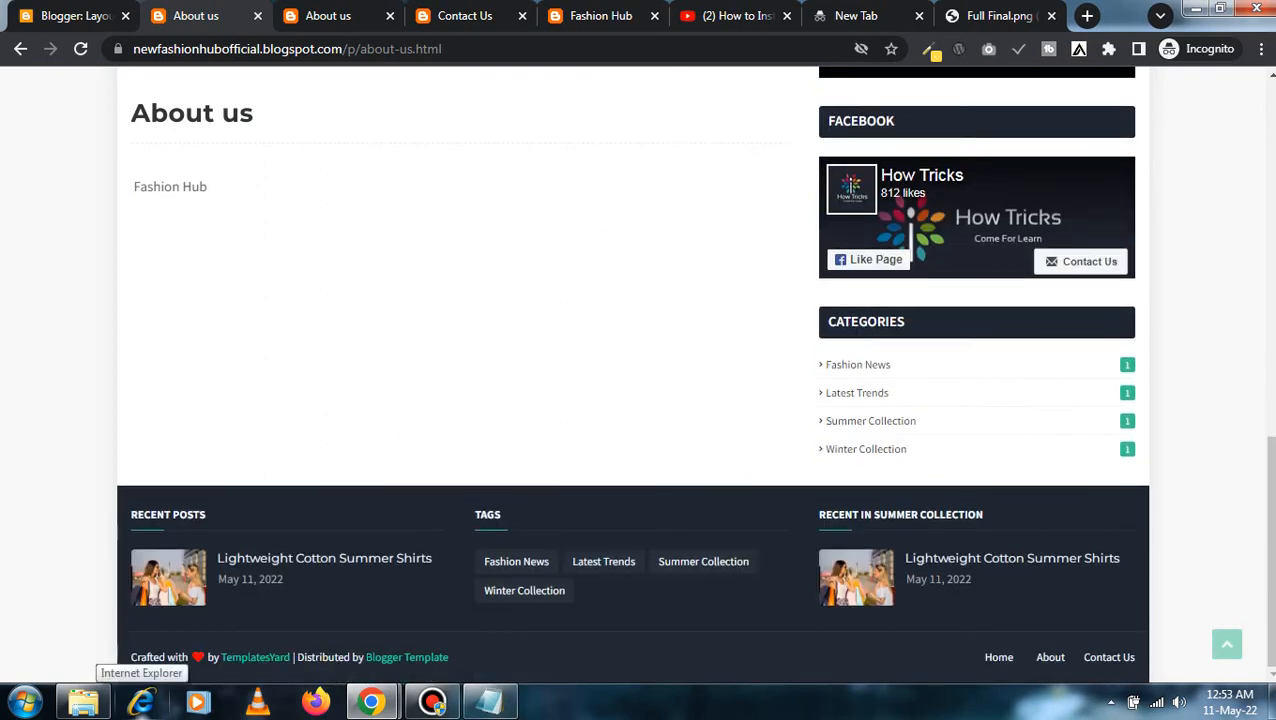
drag(126, 657, 480, 660)
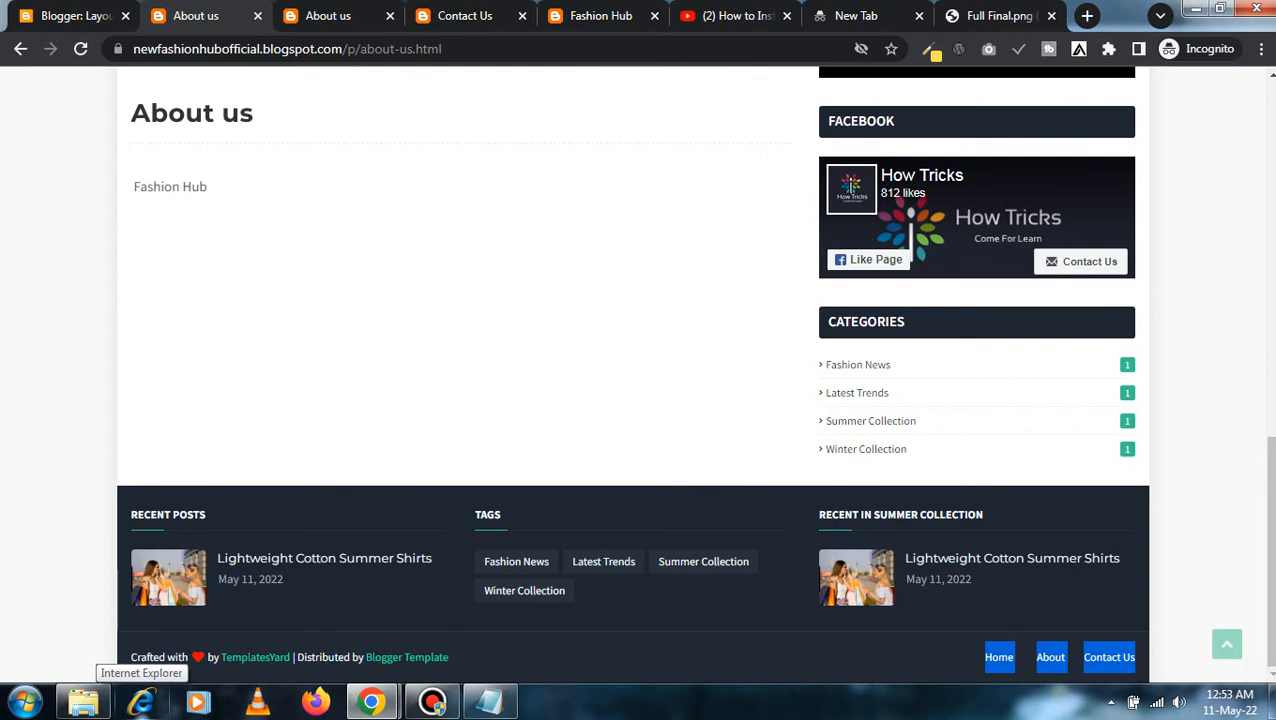
click(490, 655)
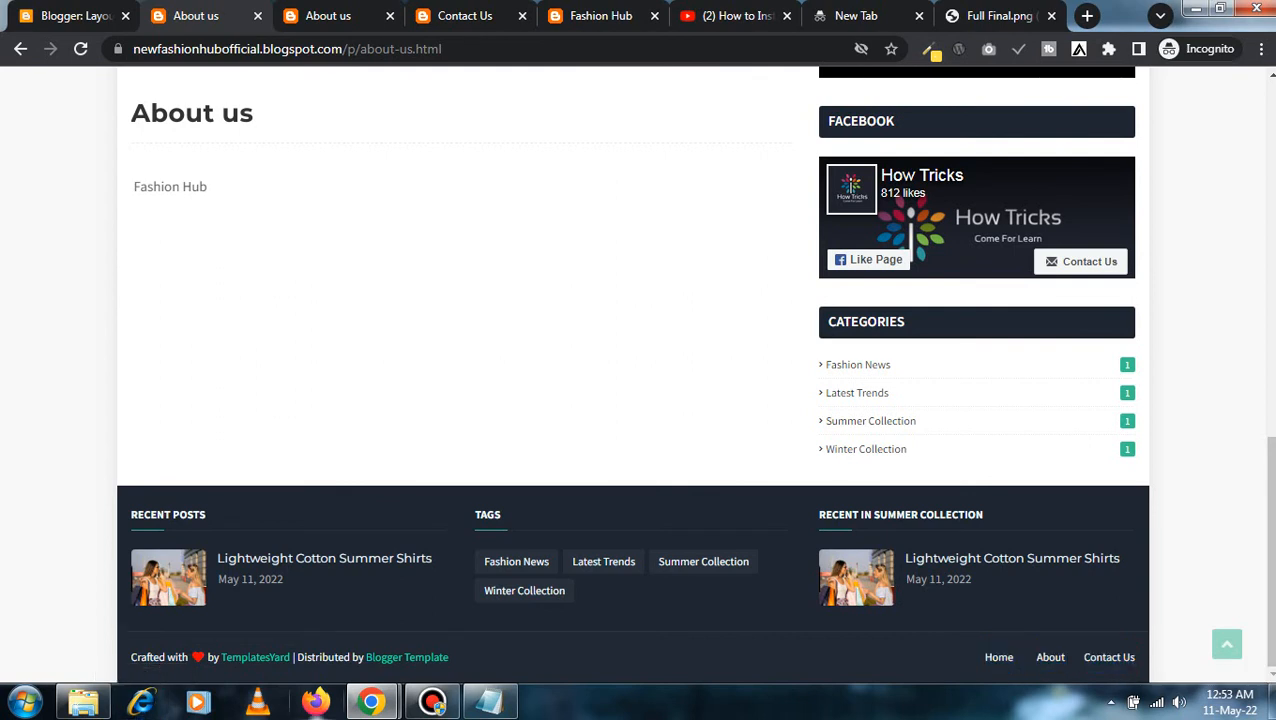
drag(131, 658, 475, 659)
click(560, 650)
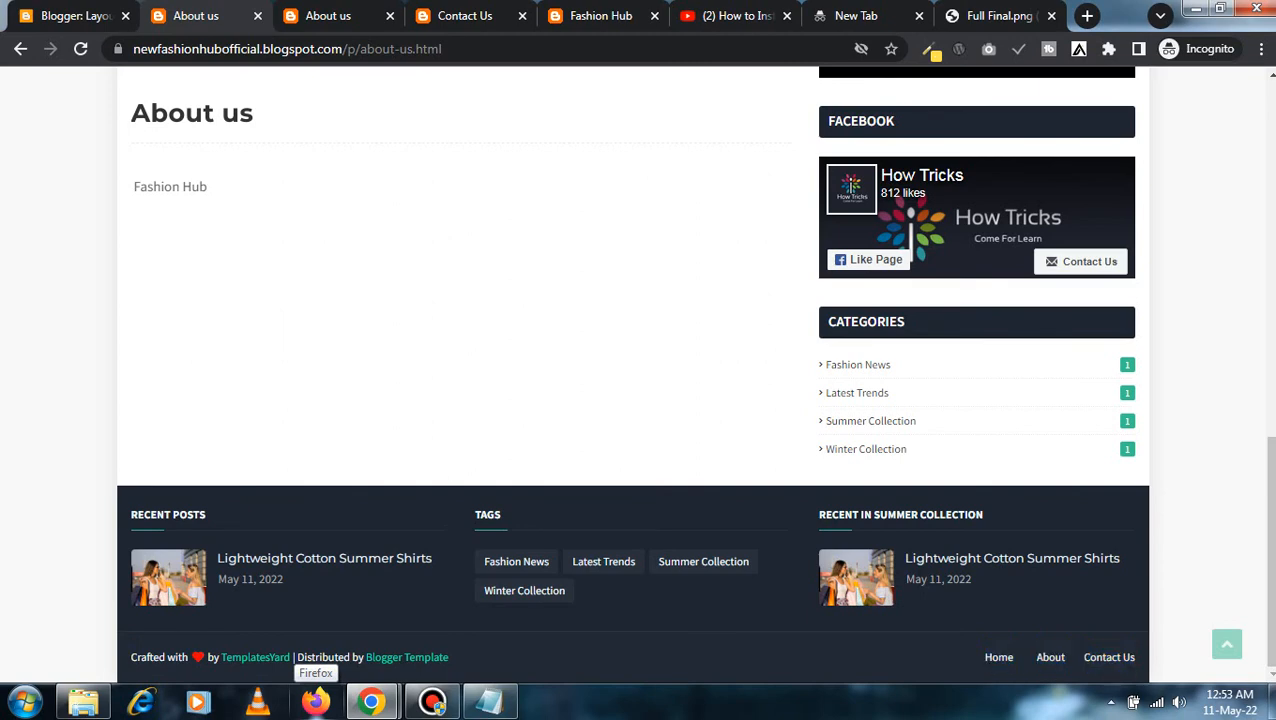
- Open alltechreviwes.blogspot.com in the blank tab, accept its cookie notice and examine the footer's copyright line for comparison
click(856, 15)
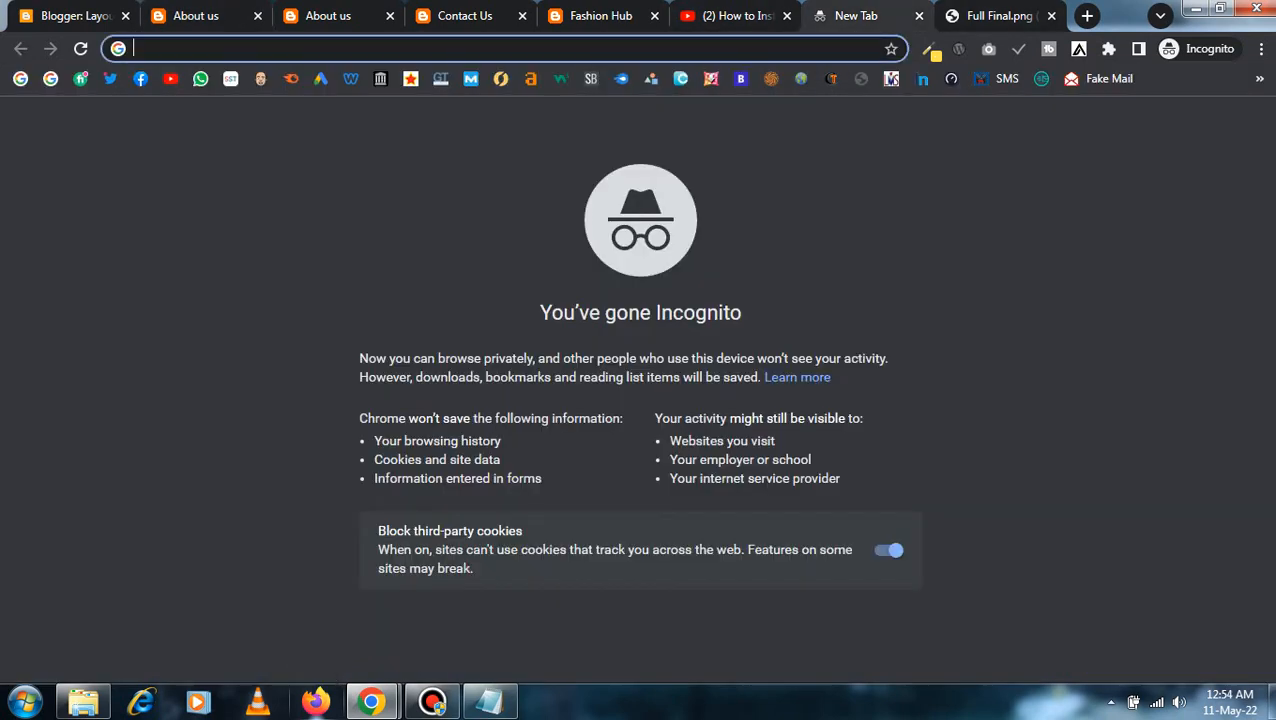
text(a)
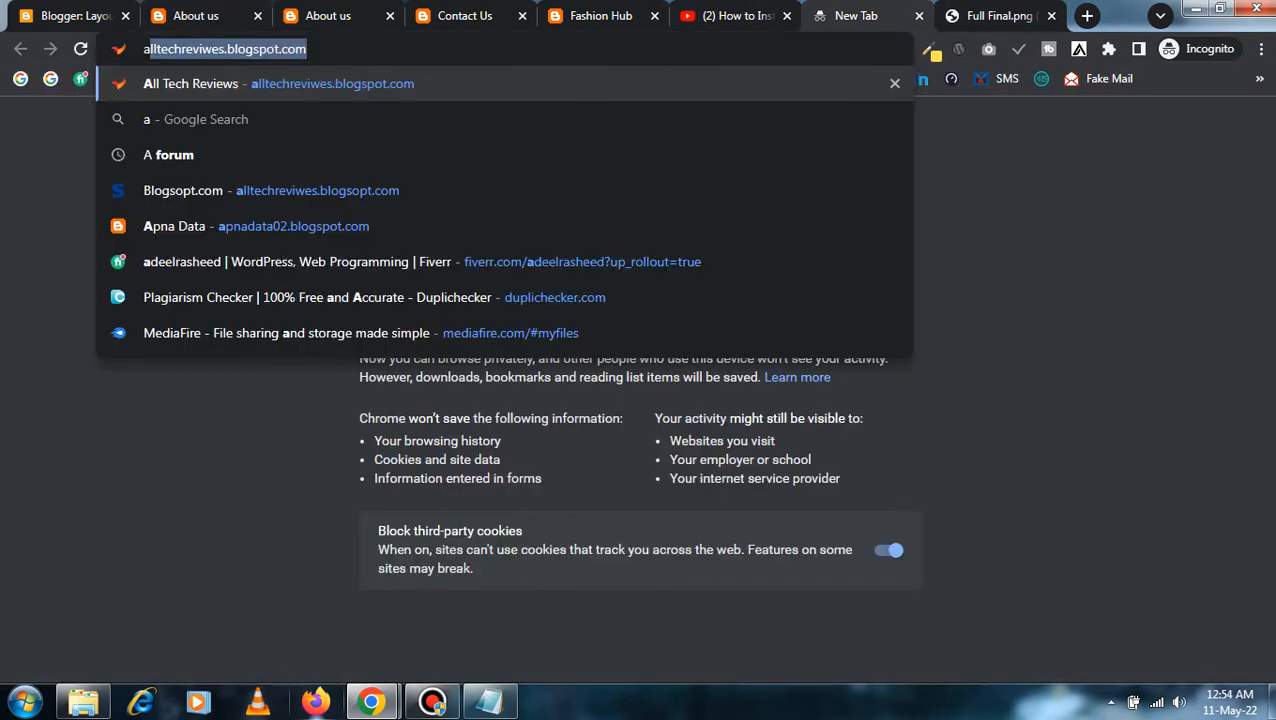
key(Return)
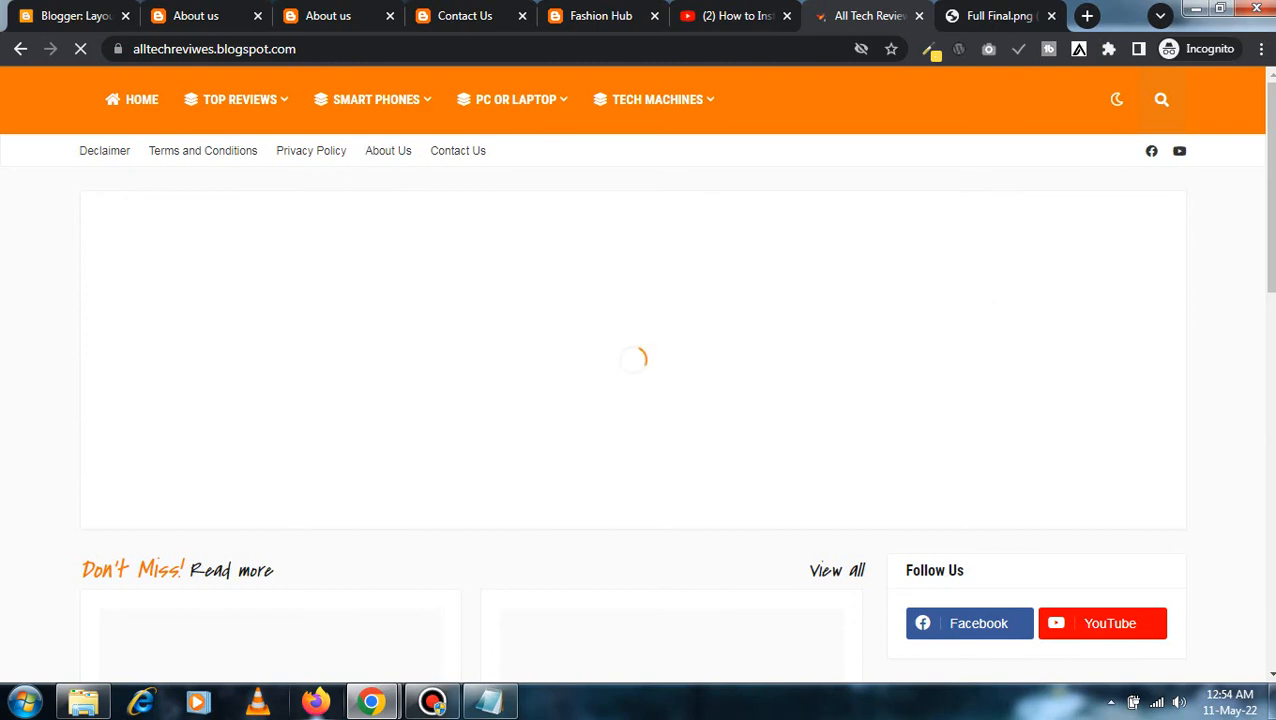
scroll(633, 375, down, 10)
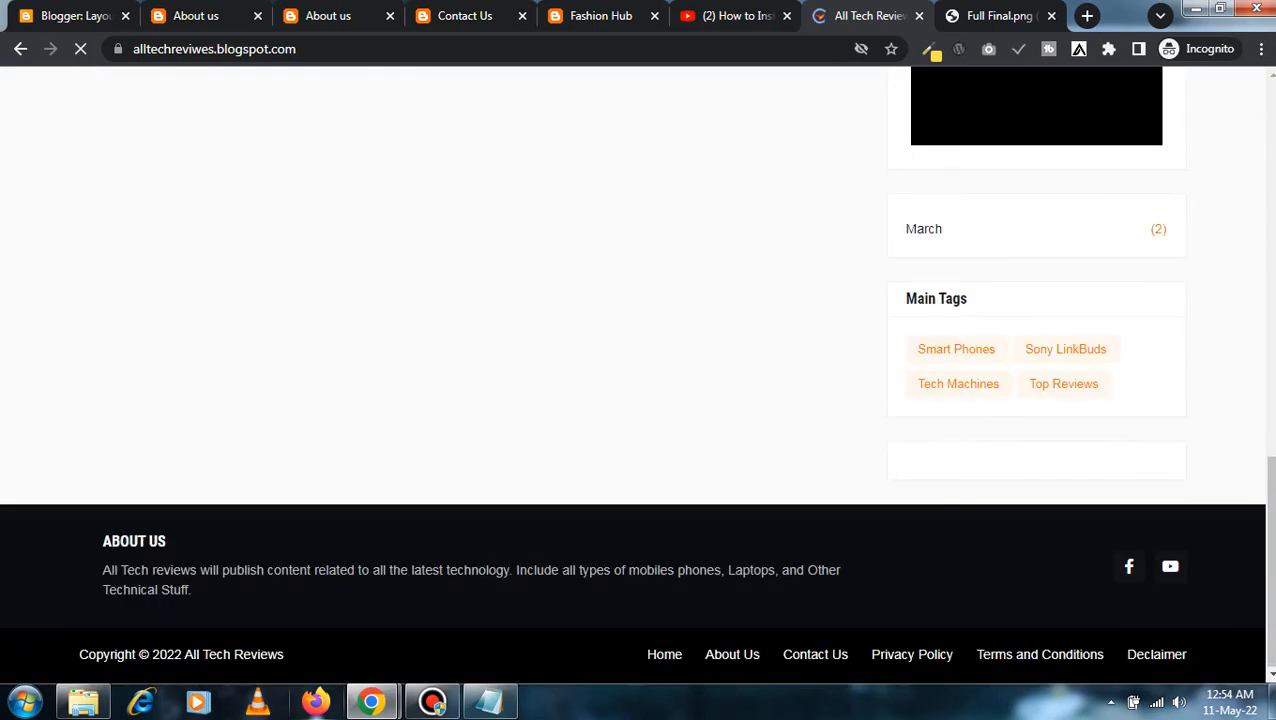
scroll(633, 375, up, 10)
scroll(633, 375, down, 10)
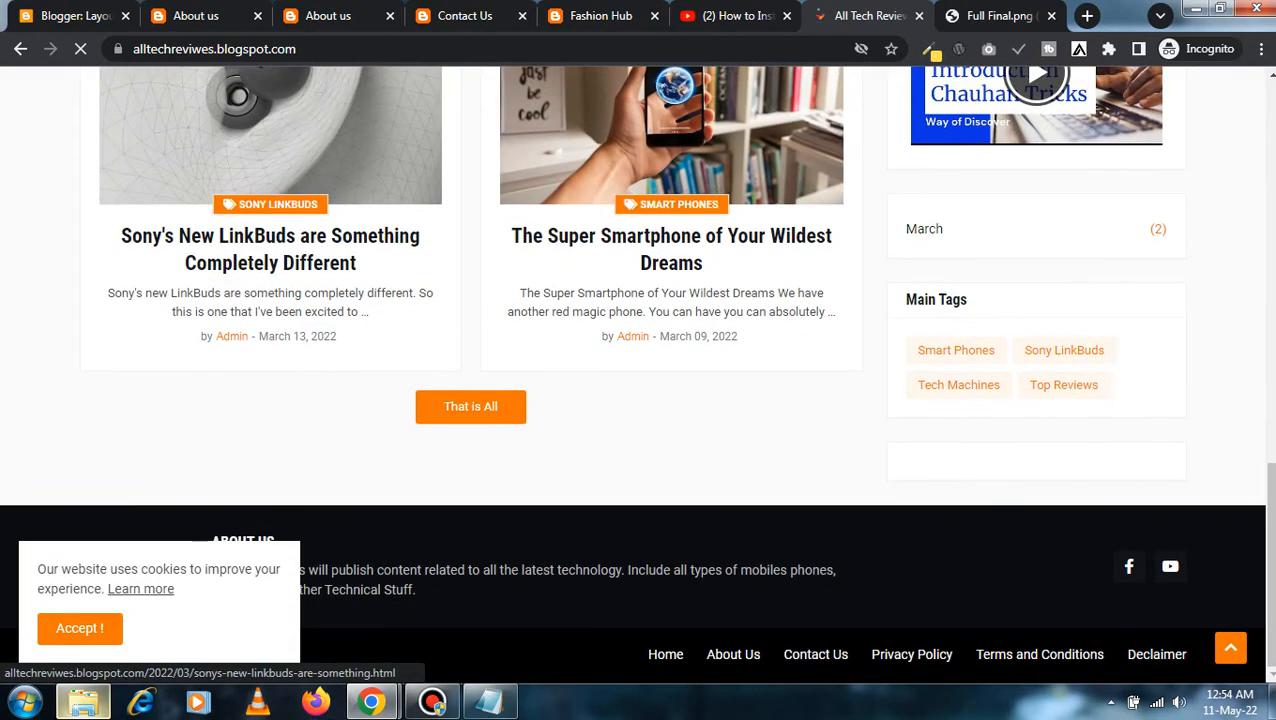
click(80, 629)
drag(80, 655, 284, 656)
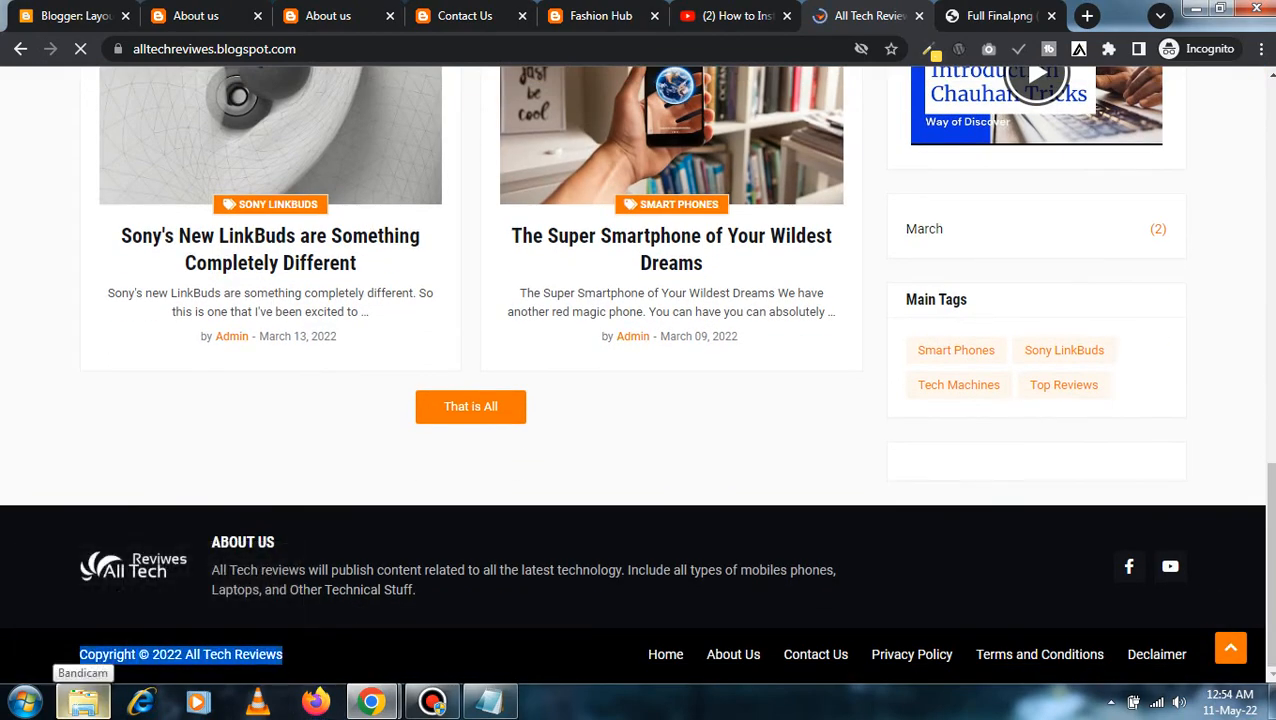
click(330, 655)
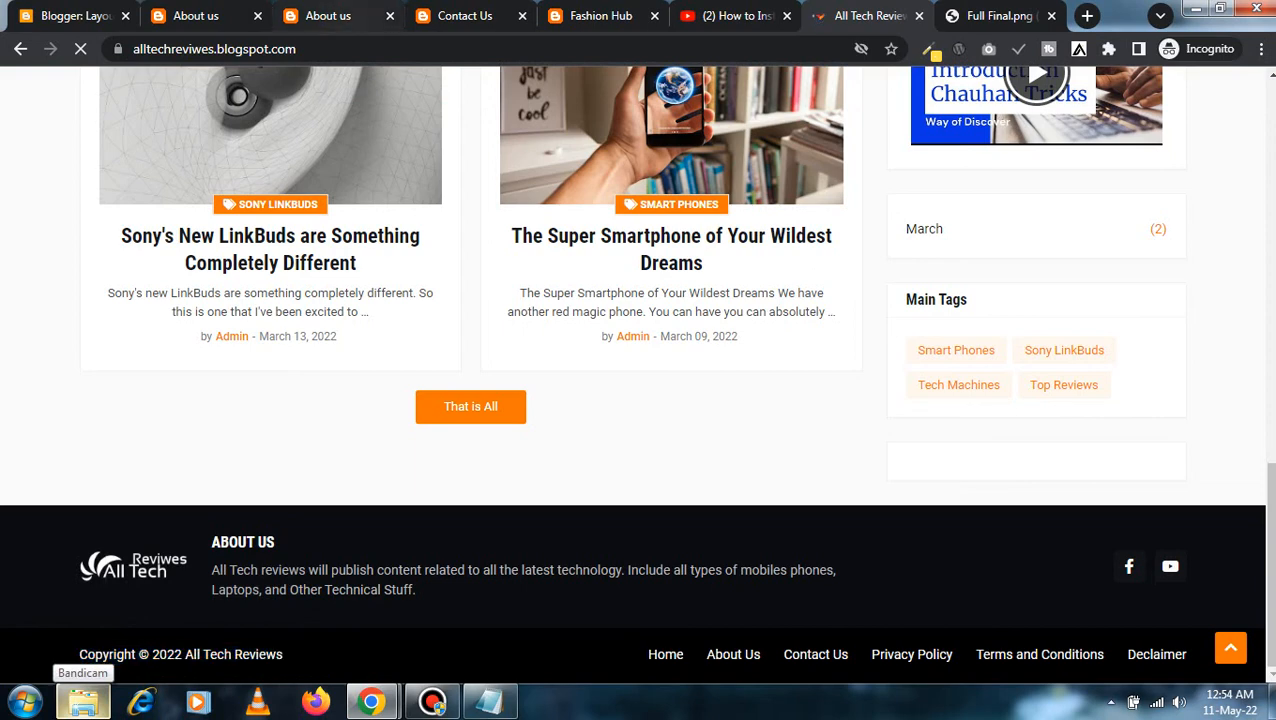
- Place the All Tech Reviews tab beside the live About us tab to compare their icons, and open the Fashion Hub homepage
click(322, 16)
click(190, 16)
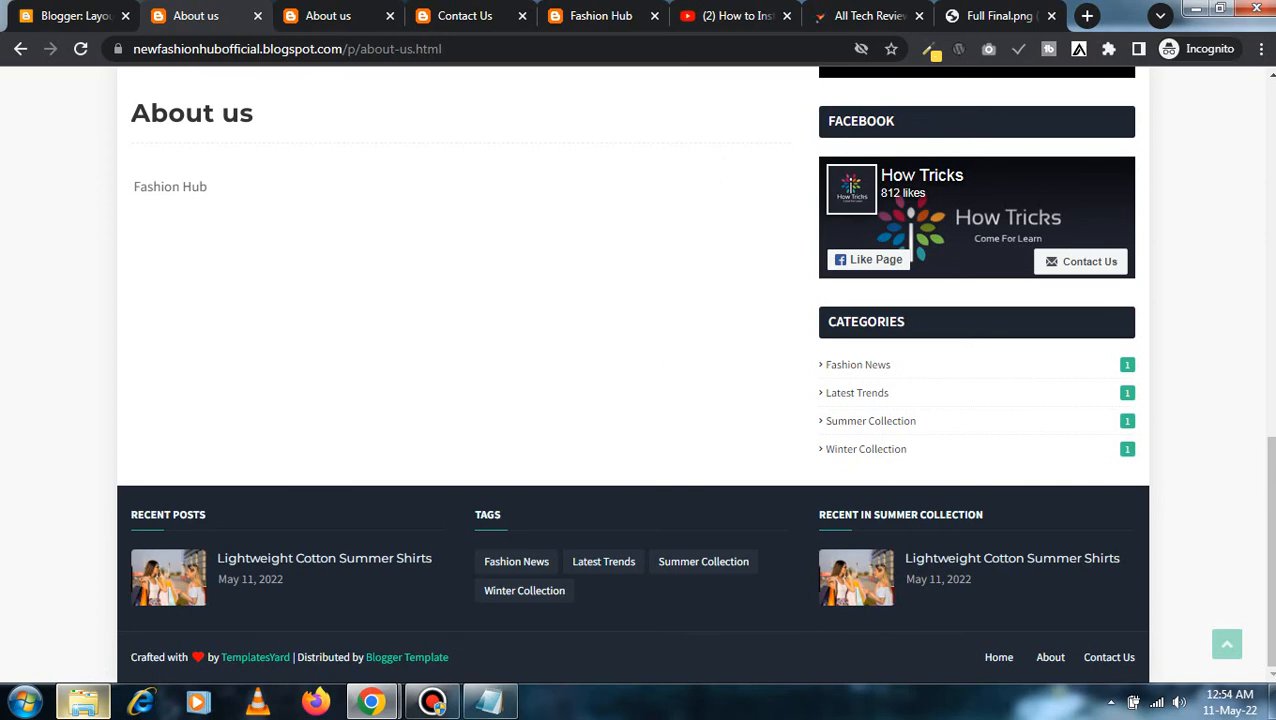
scroll(638, 375, up, 8)
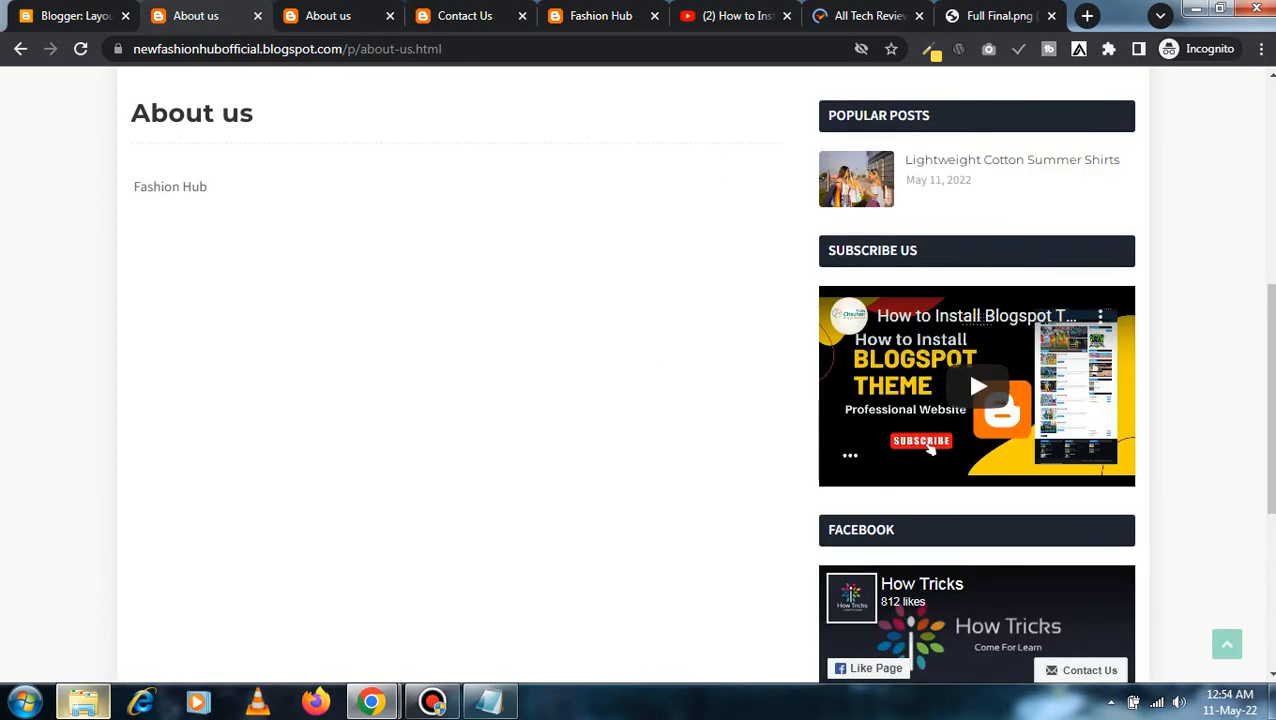
scroll(638, 375, down, 1)
scroll(638, 375, up, 3)
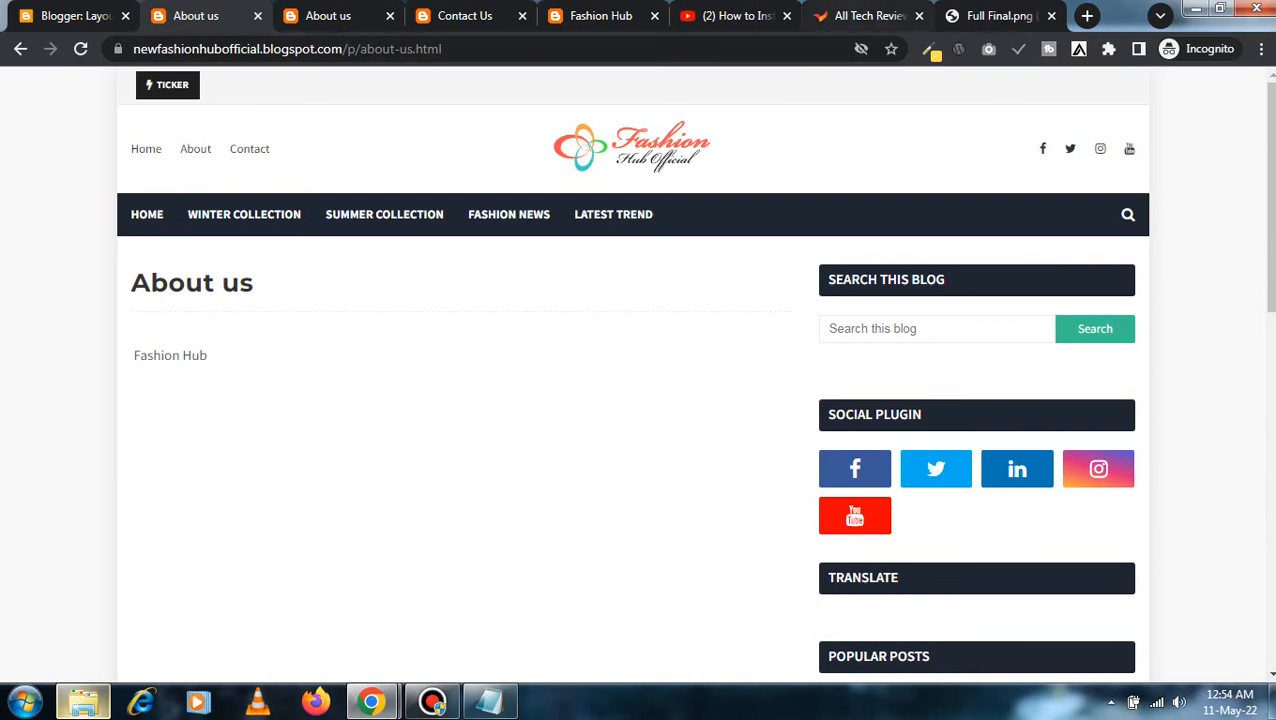
drag(860, 16, 150, 49)
click(198, 16)
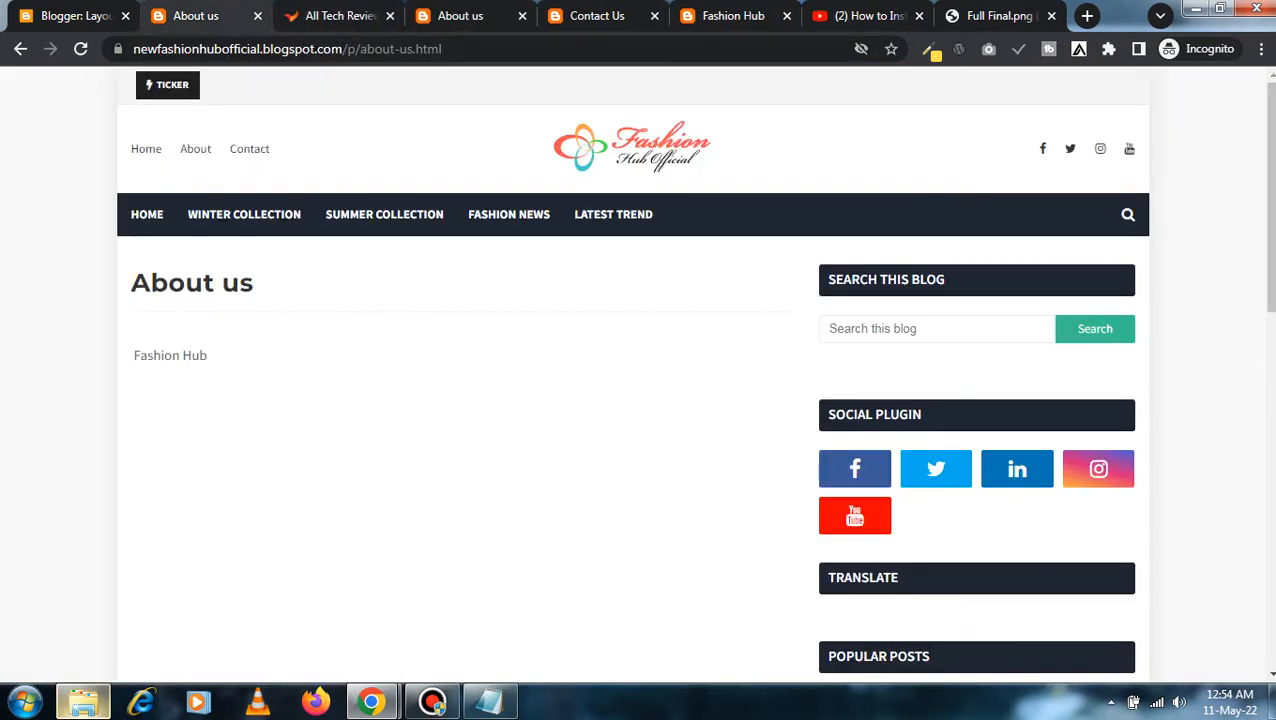
click(147, 214)
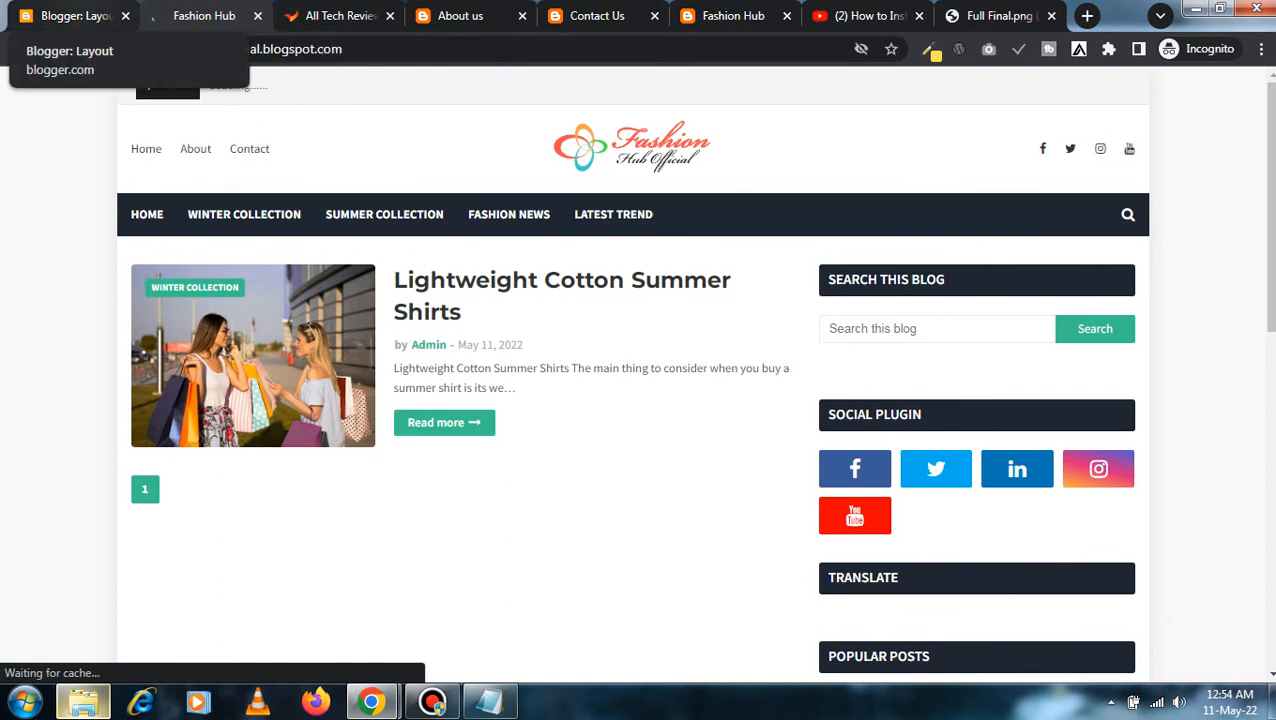
- Open the favicon configuration from the Fashion Hub blog's settings
click(70, 15)
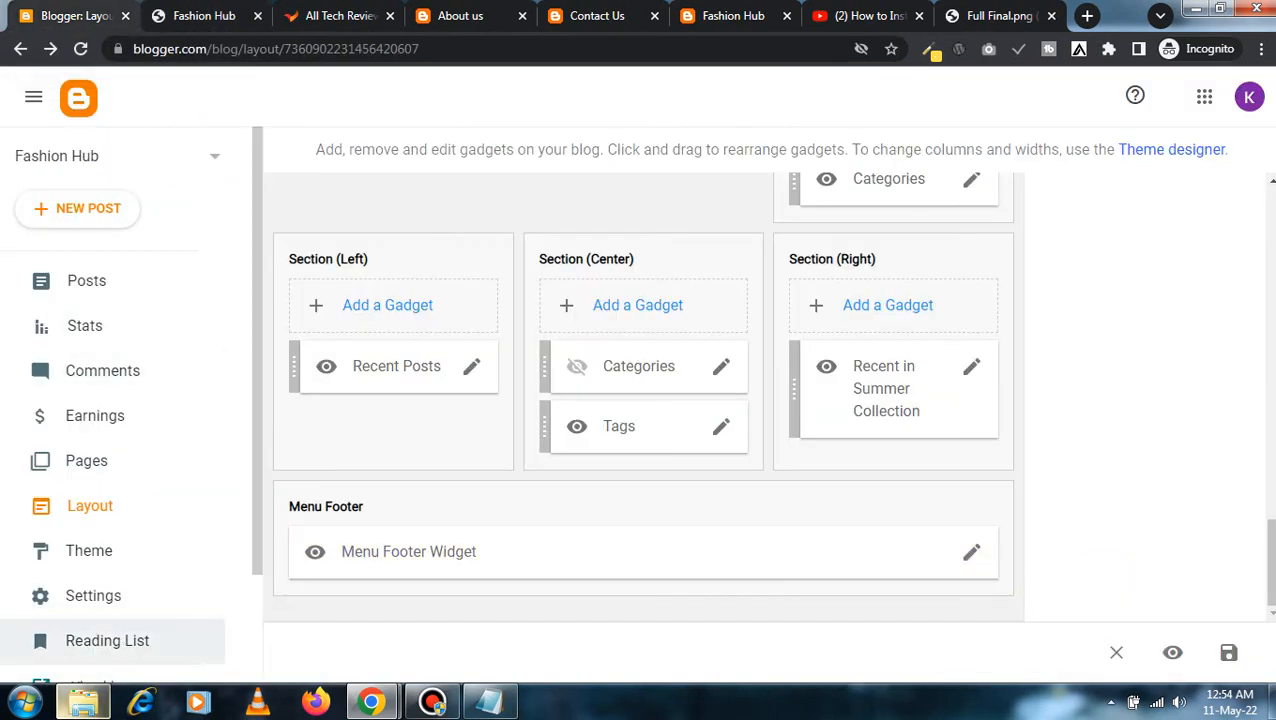
click(92, 595)
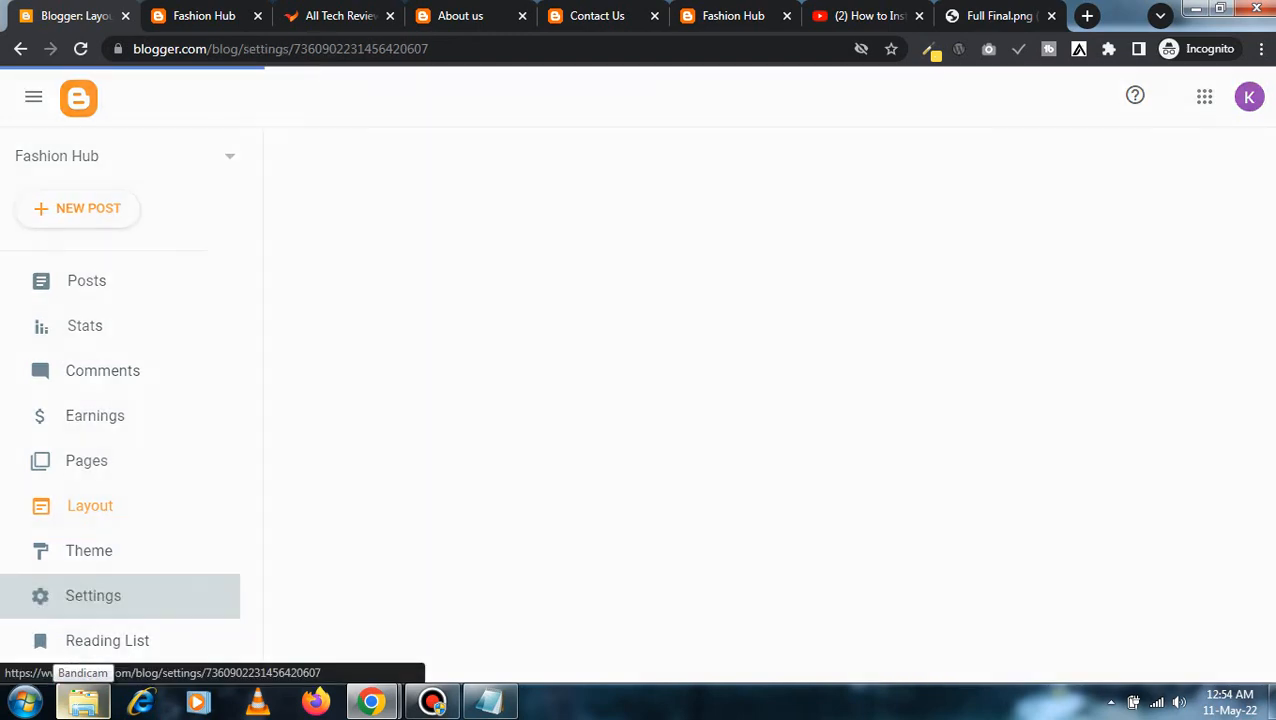
scroll(765, 404, down, 2)
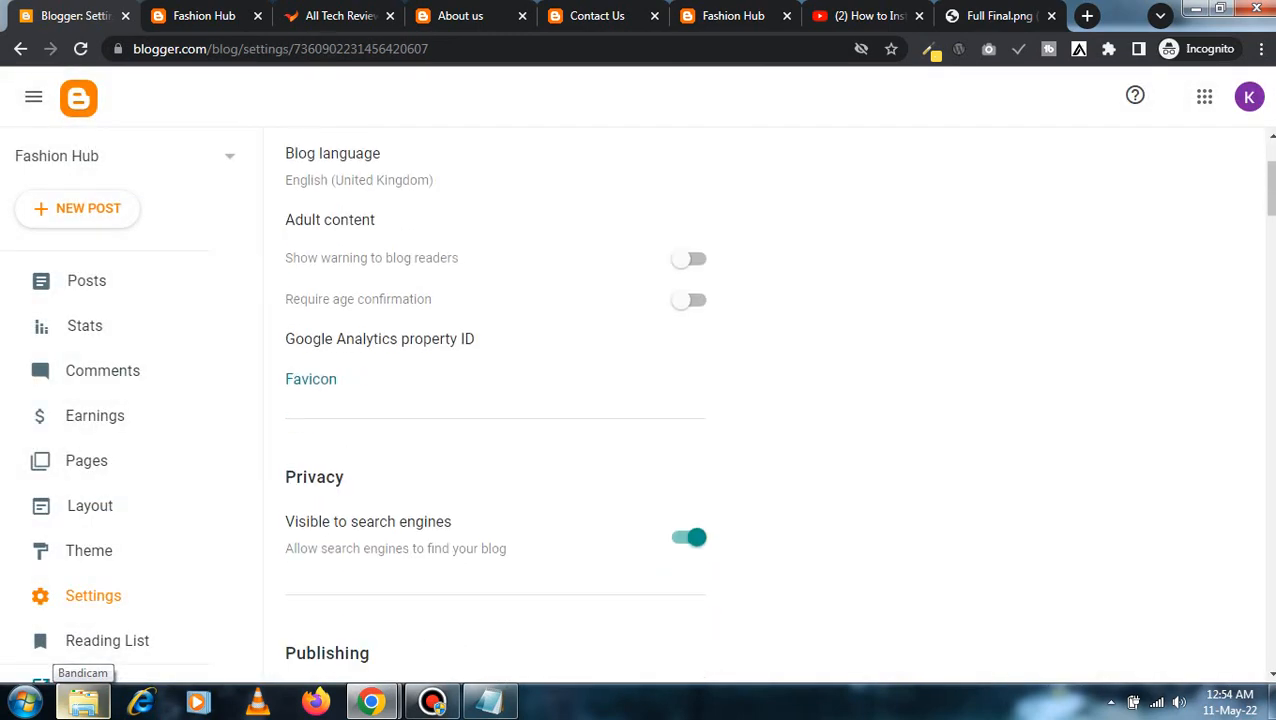
click(311, 379)
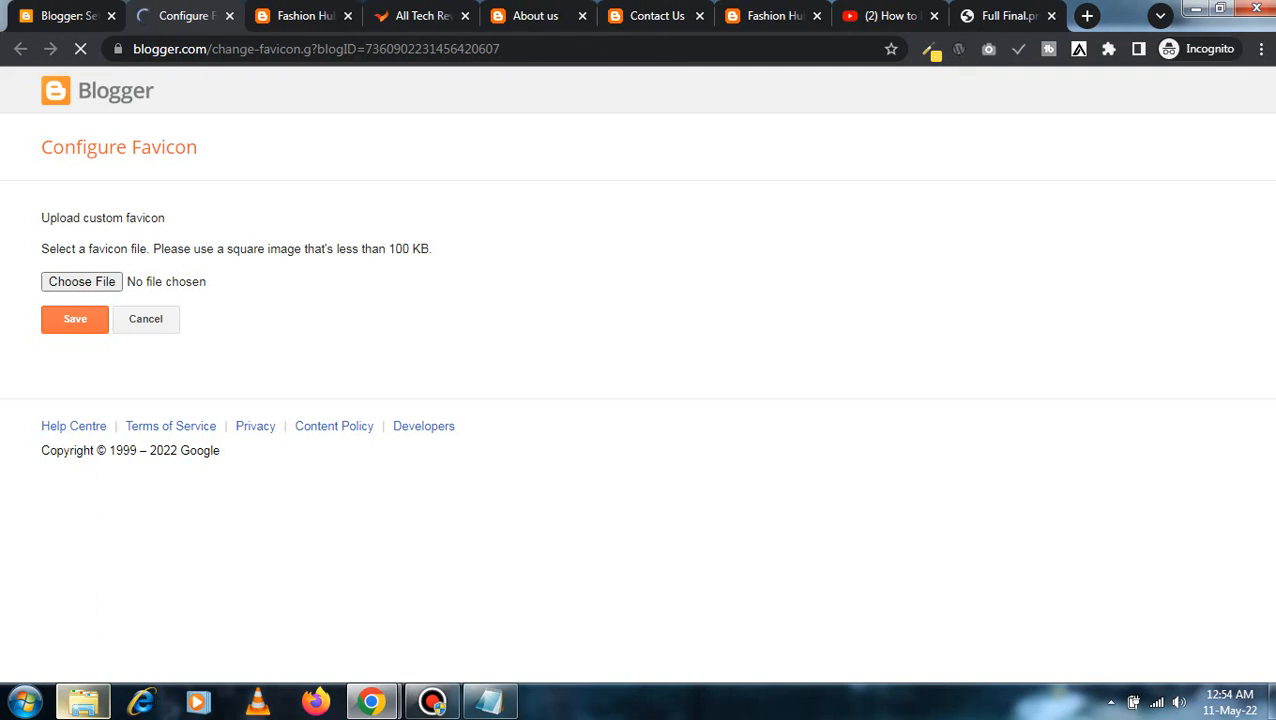
- Upload fashion fav.png from the Documents library as the blog's custom favicon and save it
click(82, 282)
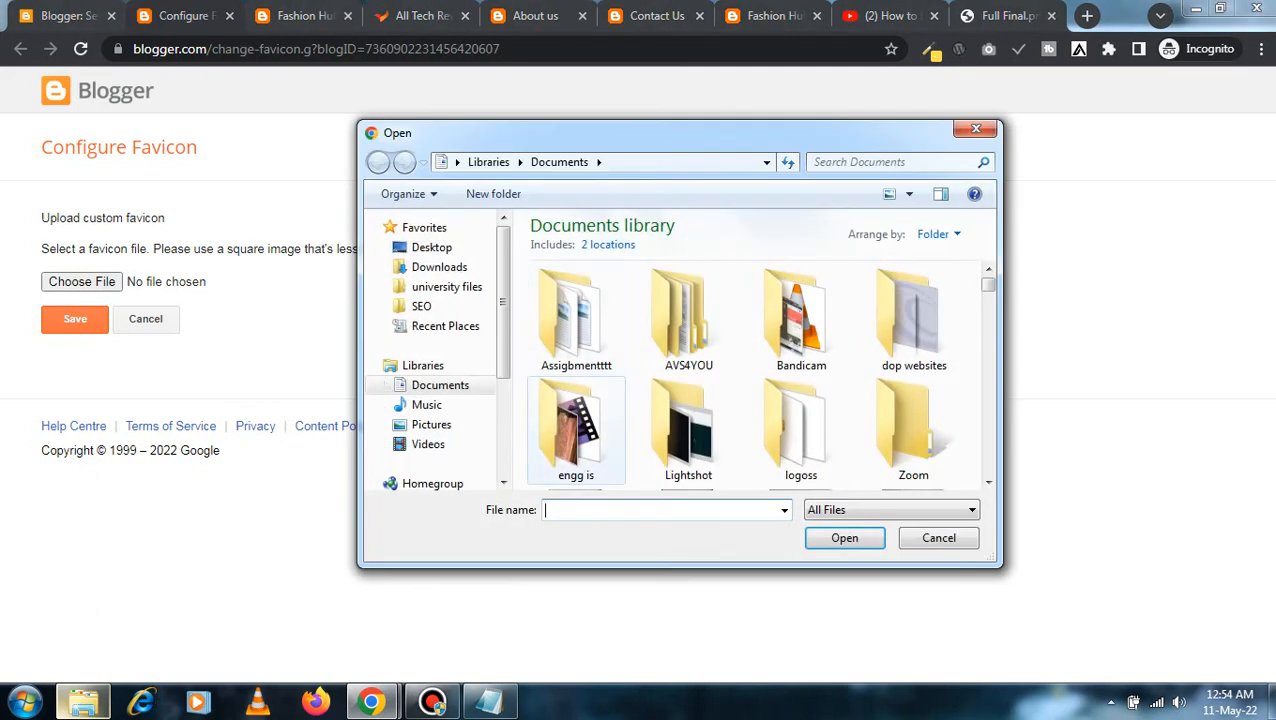
click(576, 430)
key(f)
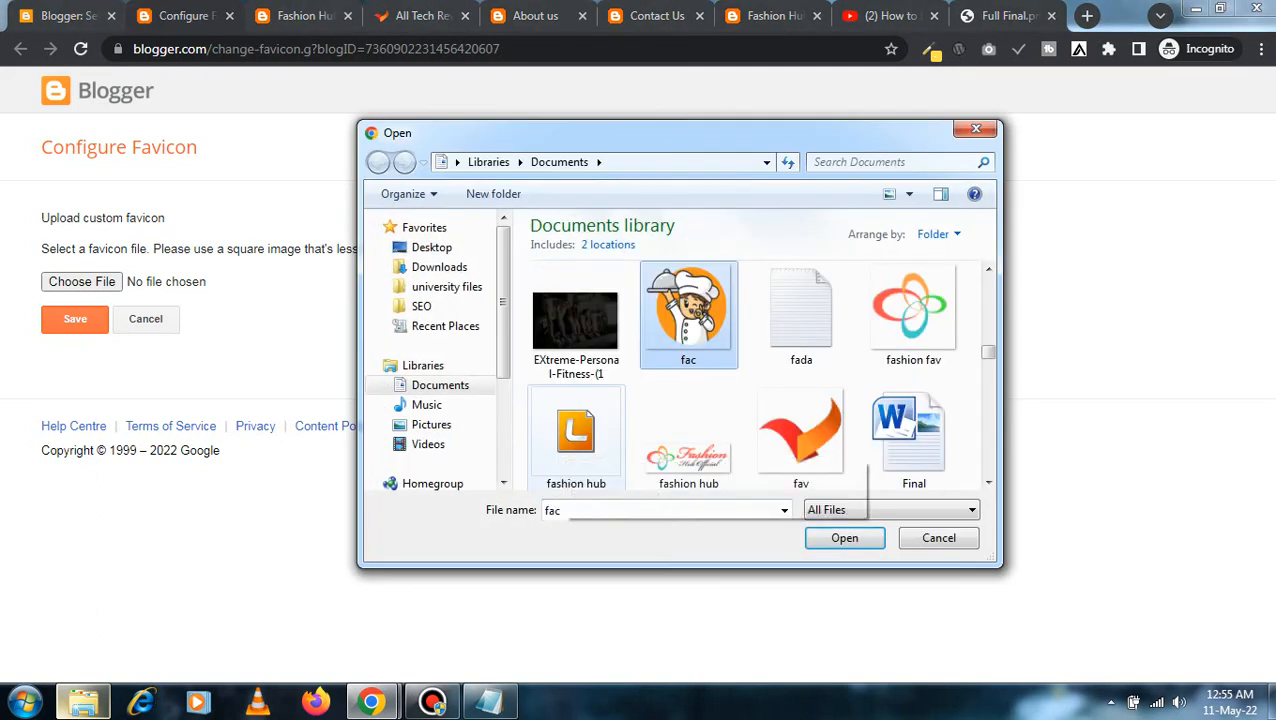
key(f)
key(f)
key(Return)
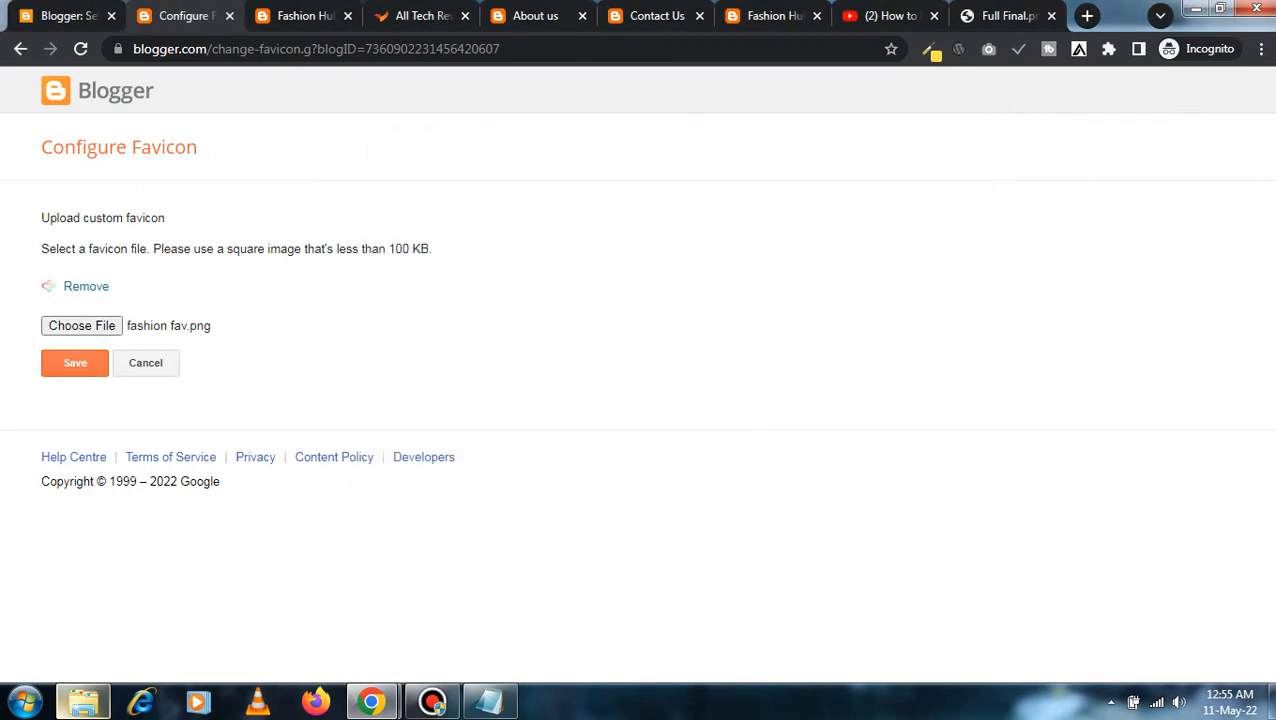
click(75, 363)
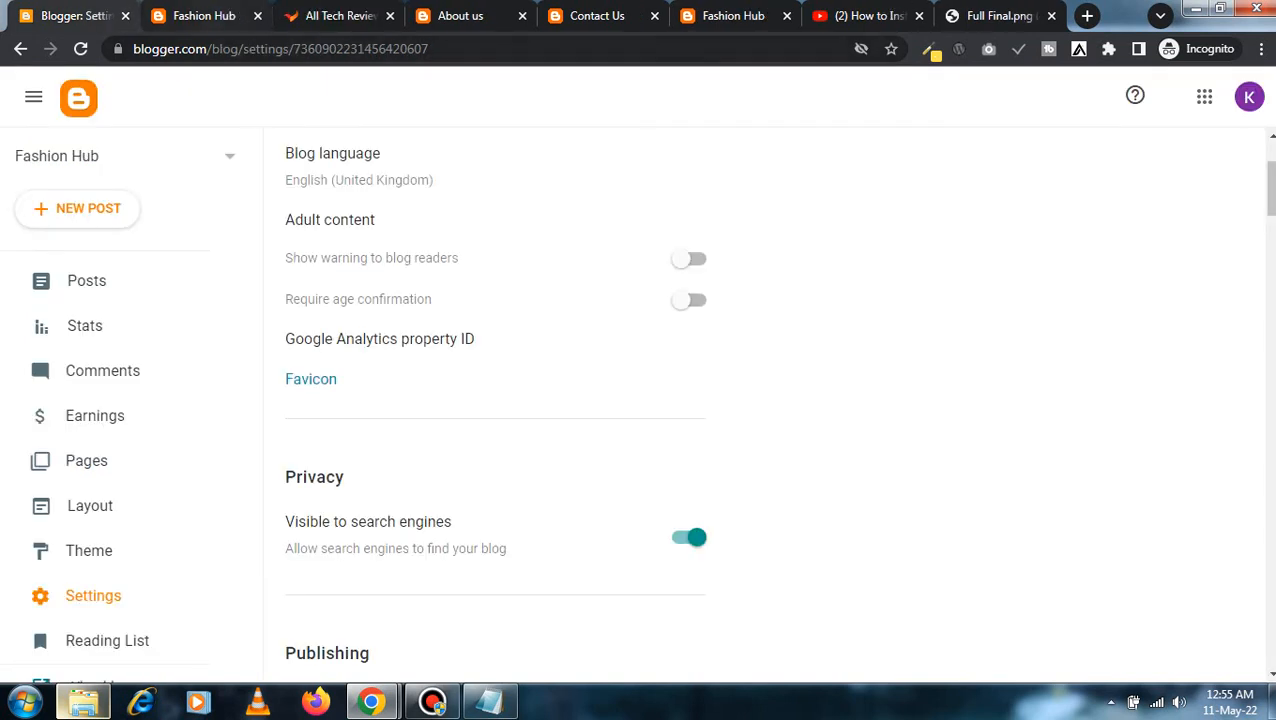
- Reload the live Fashion Hub homepage and copy its address
click(205, 16)
click(146, 149)
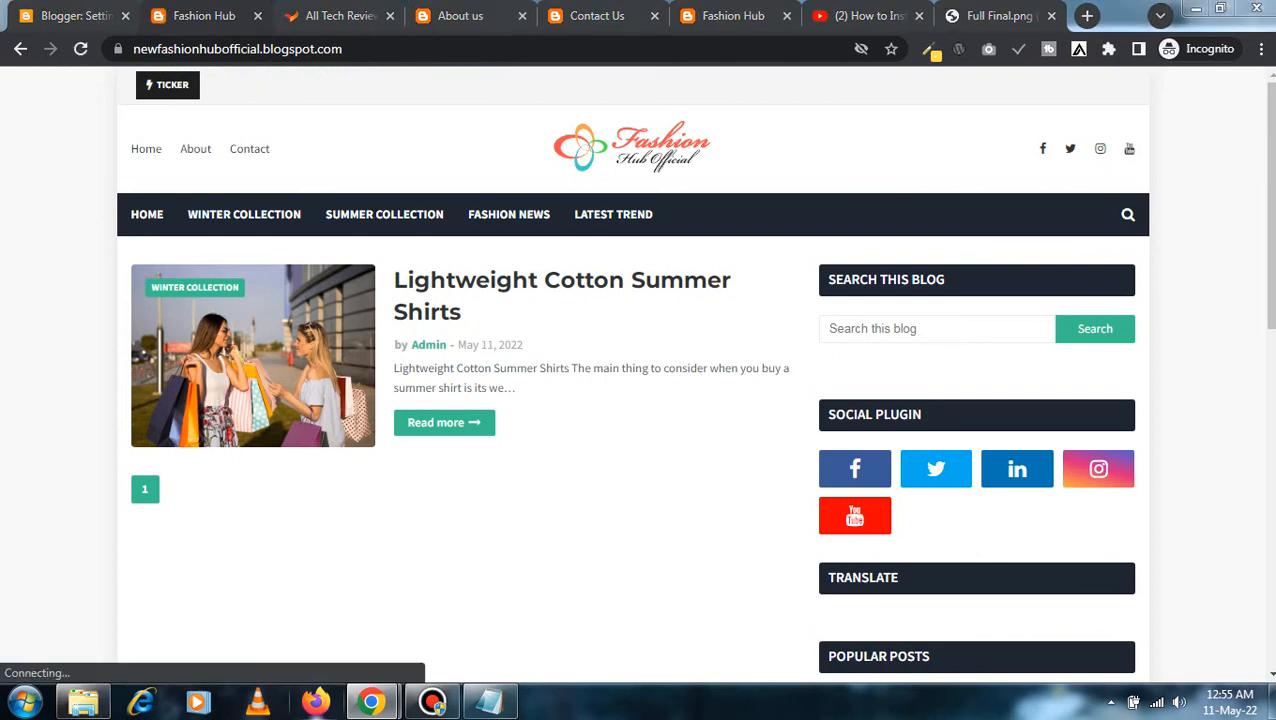
key(ctrl+a)
key(ctrl+c)
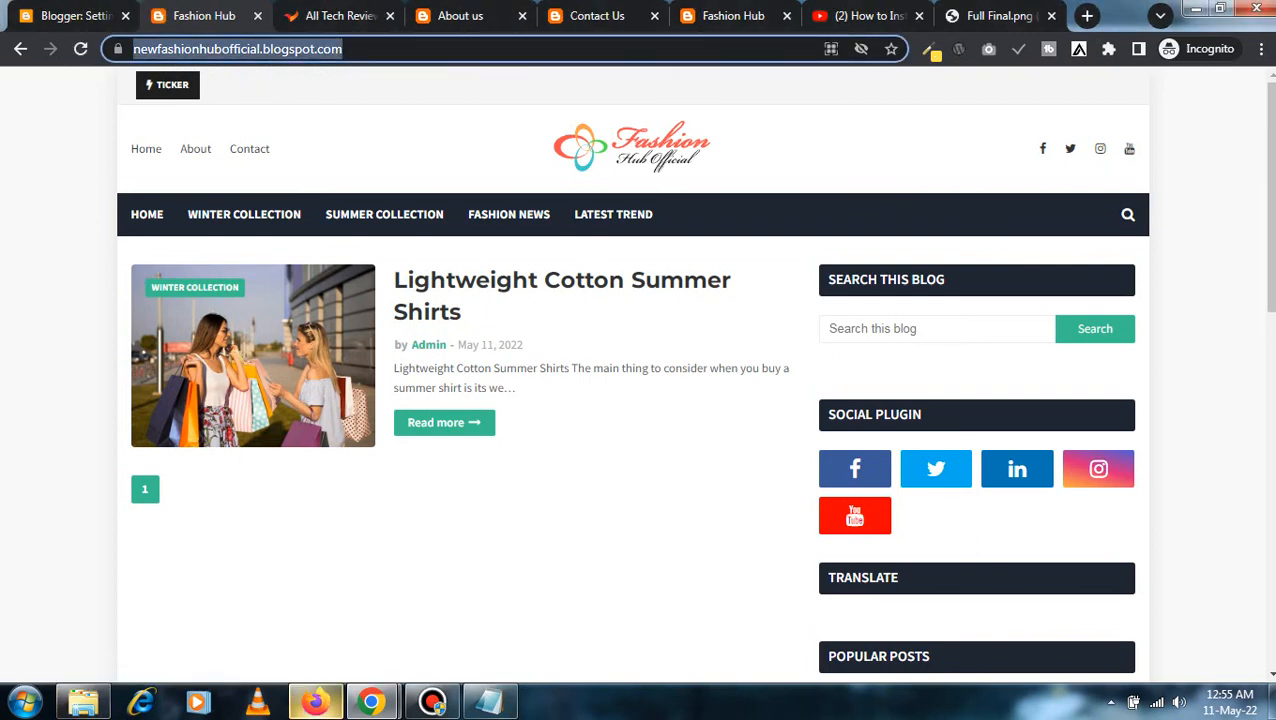
key(Return)
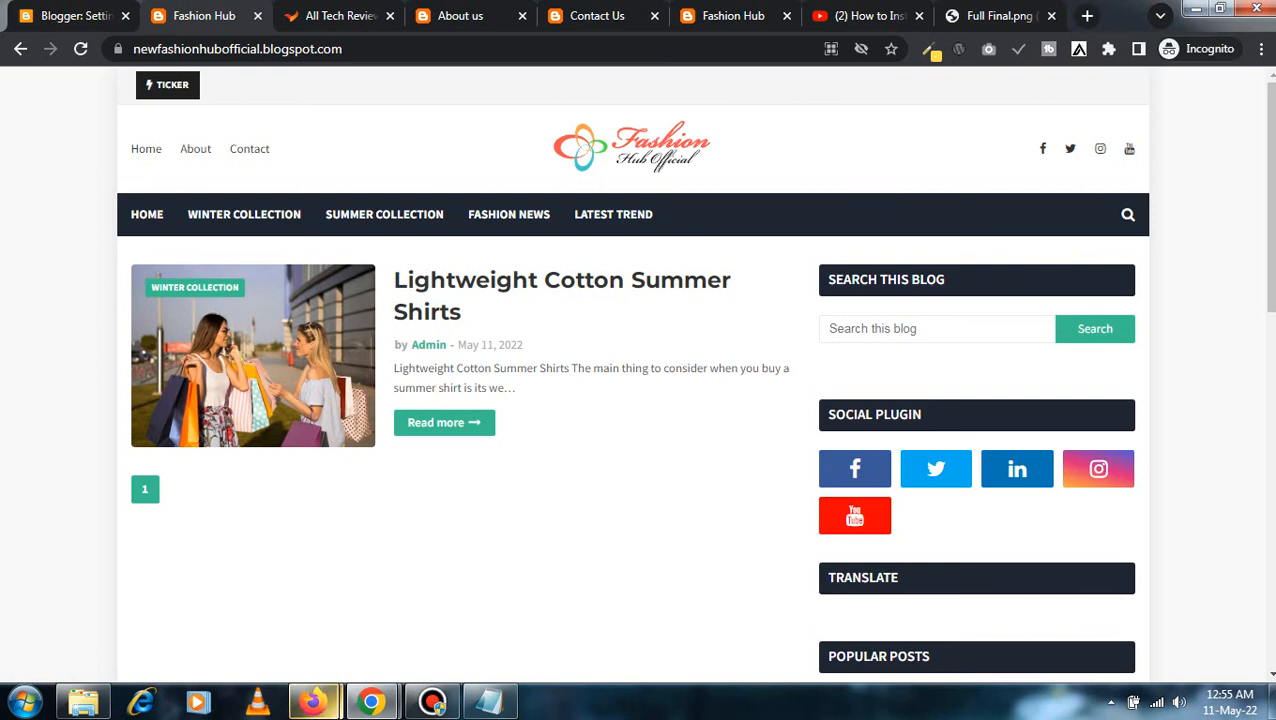
mouse_move(313, 702)
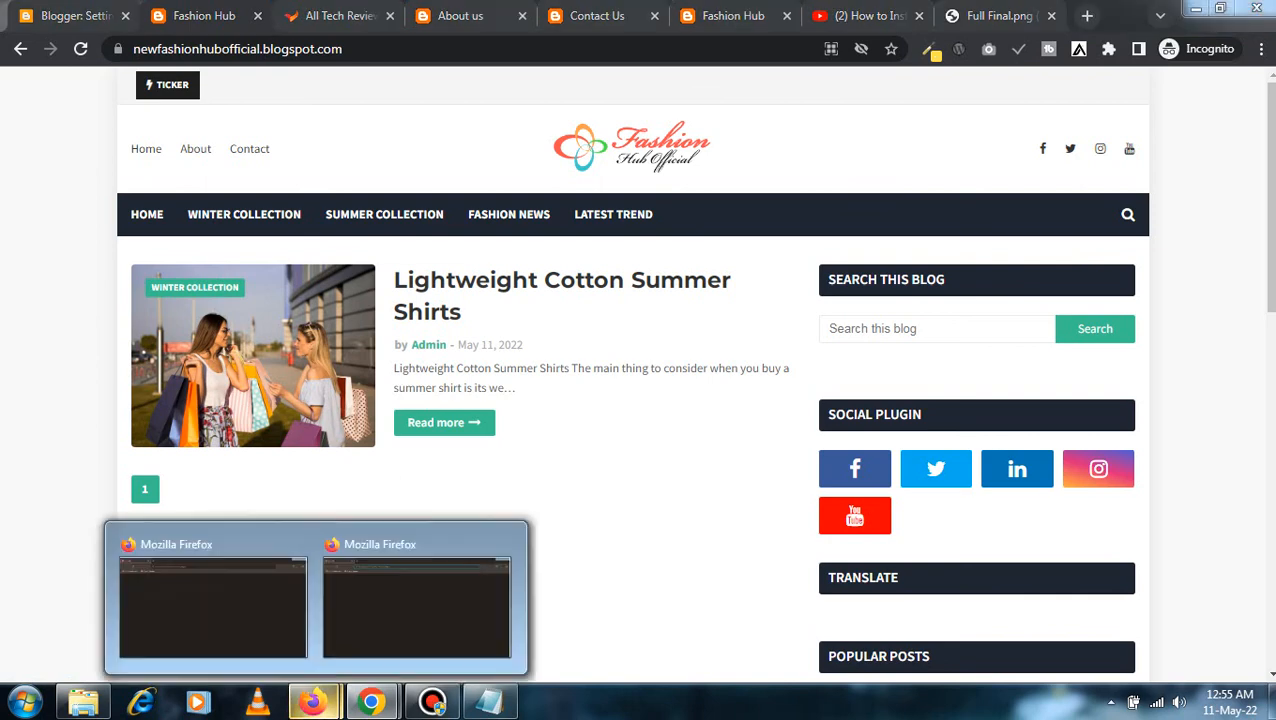
click(213, 605)
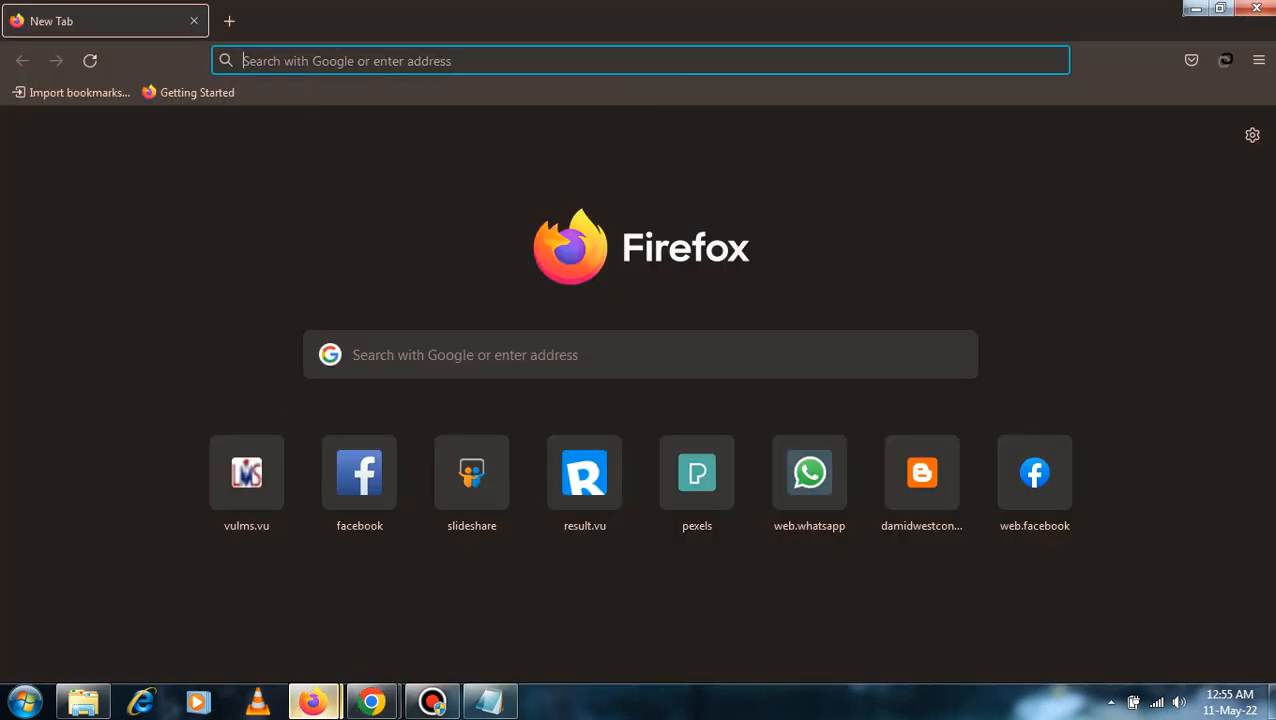
key(ctrl+v)
key(Return)
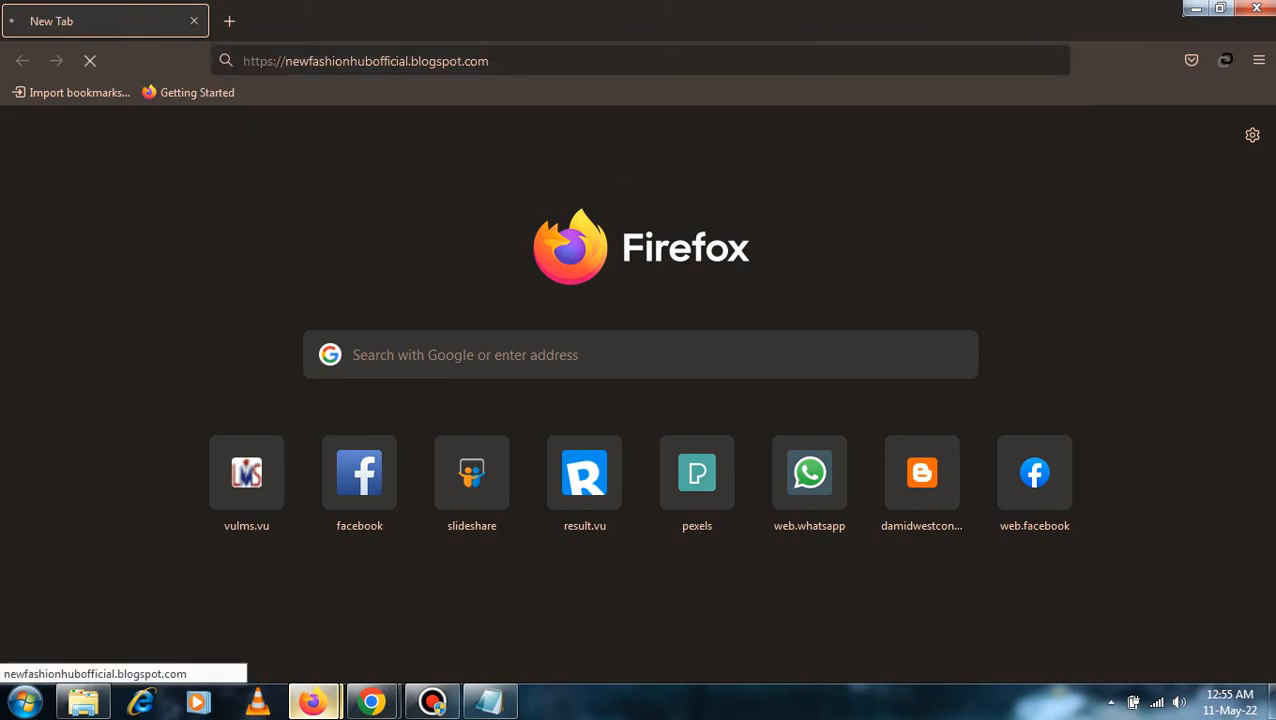
click(229, 21)
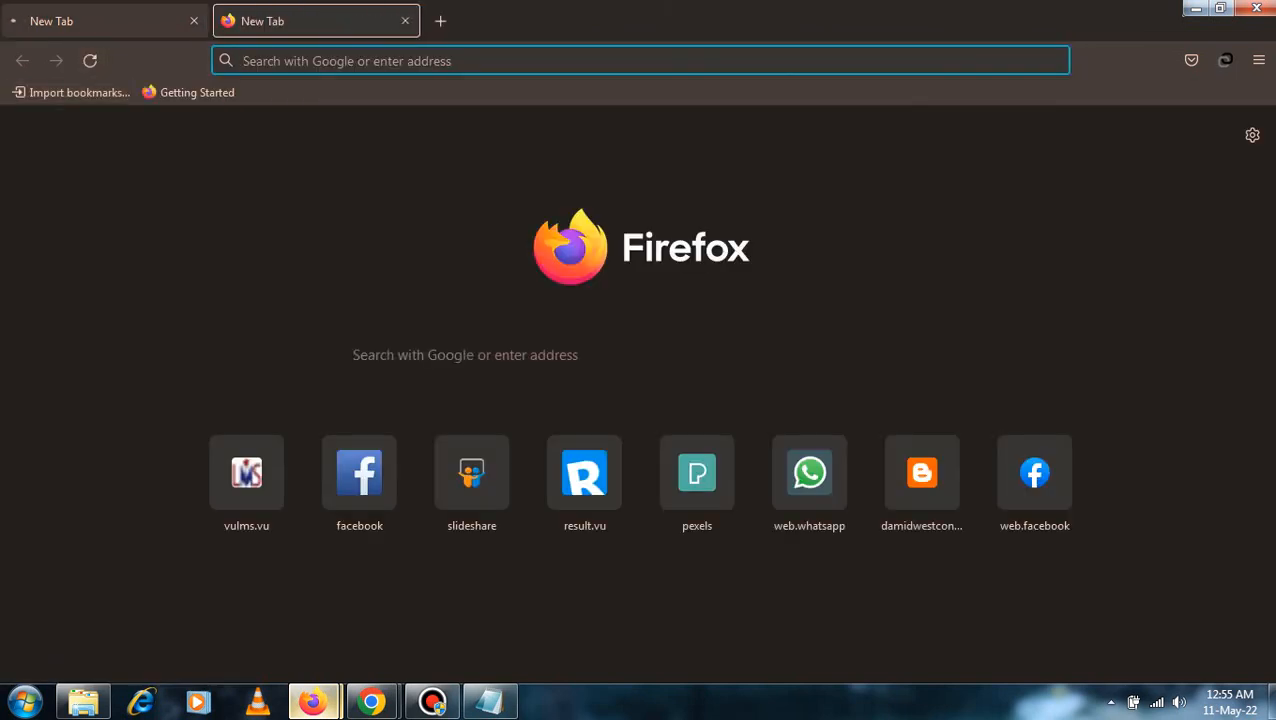
key(ctrl+v)
key(Return)
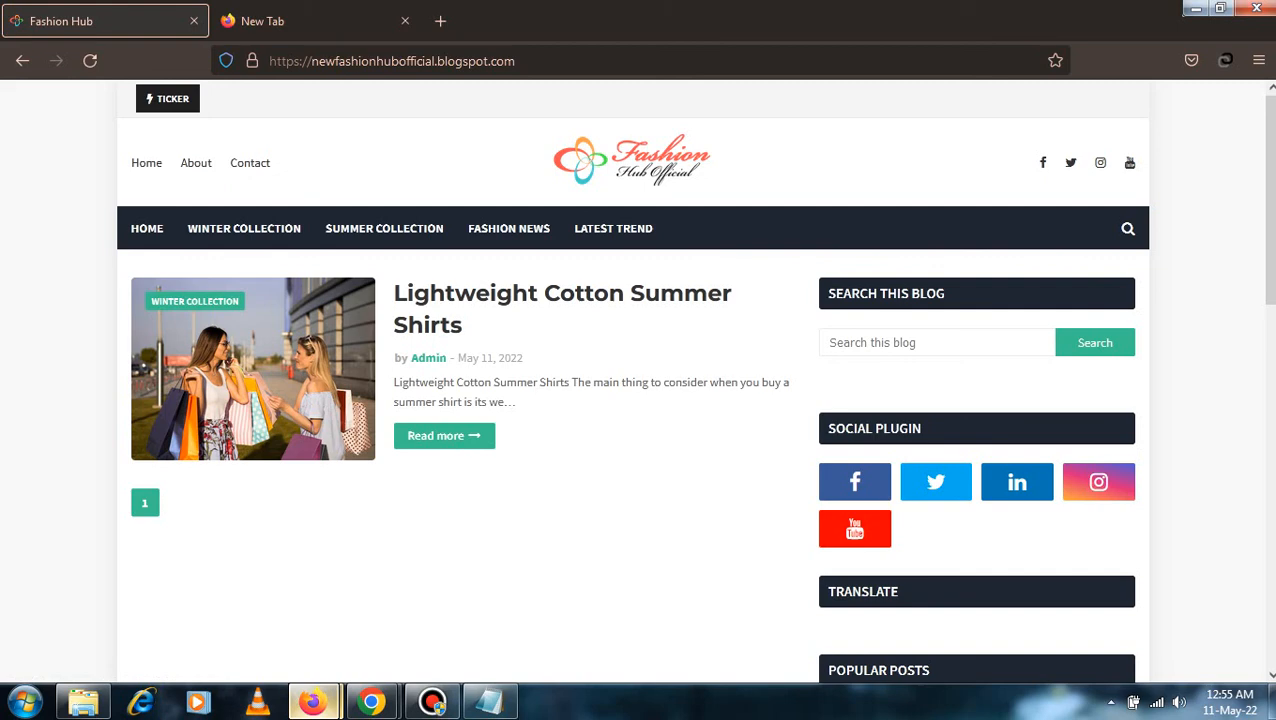
scroll(640, 380, down, 3)
scroll(640, 380, down, 5)
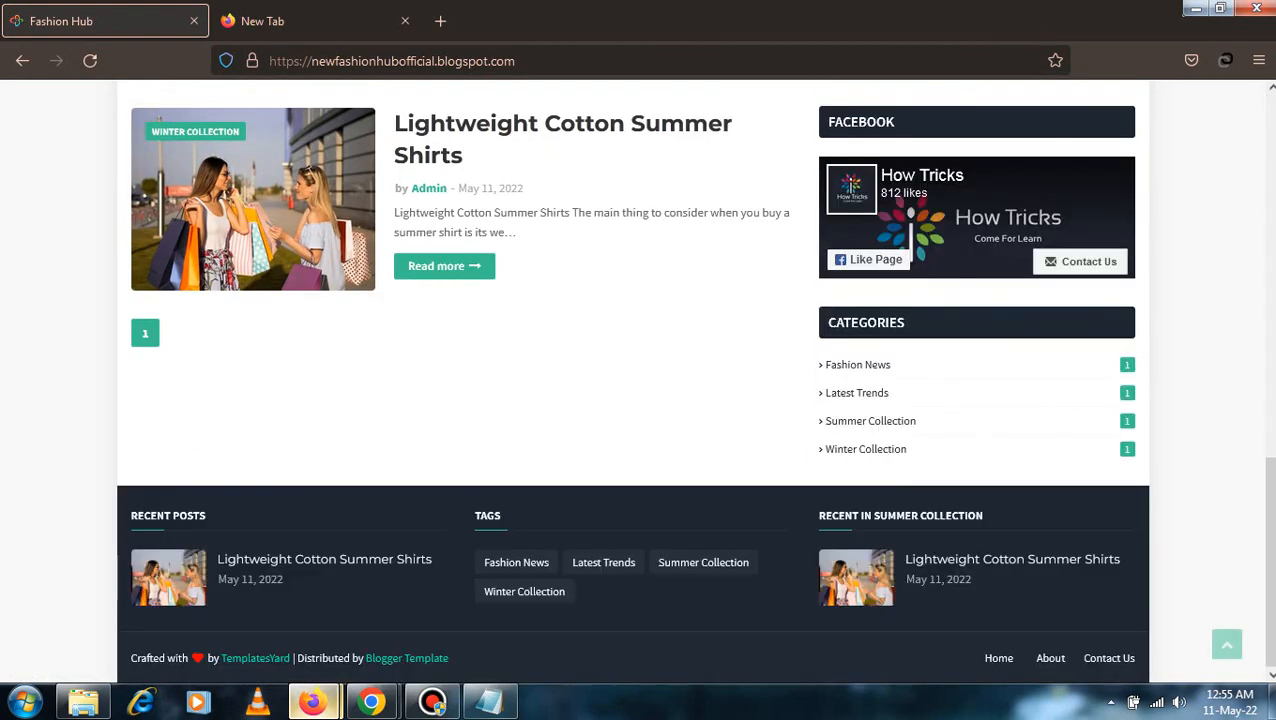
scroll(640, 380, up, 10)
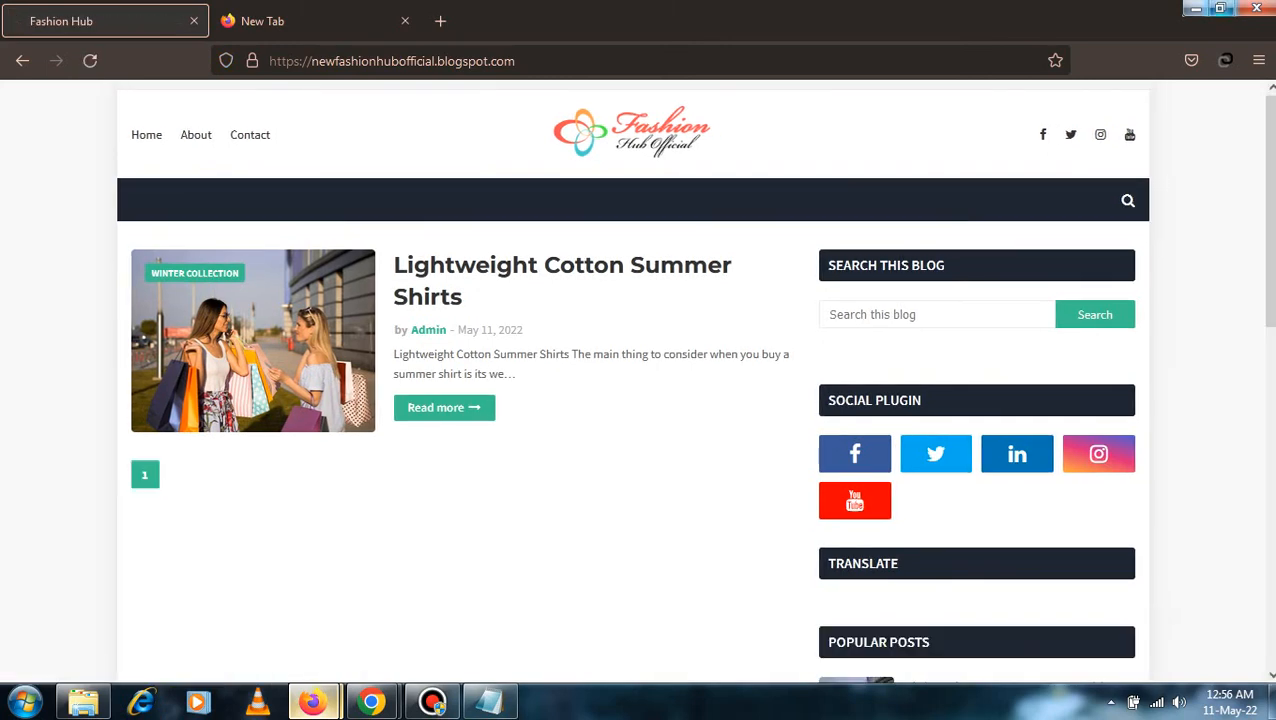
- Narrow the Firefox window to about mobile width and check the Fashion Hub homepage's responsive layout down to its footer
click(1220, 8)
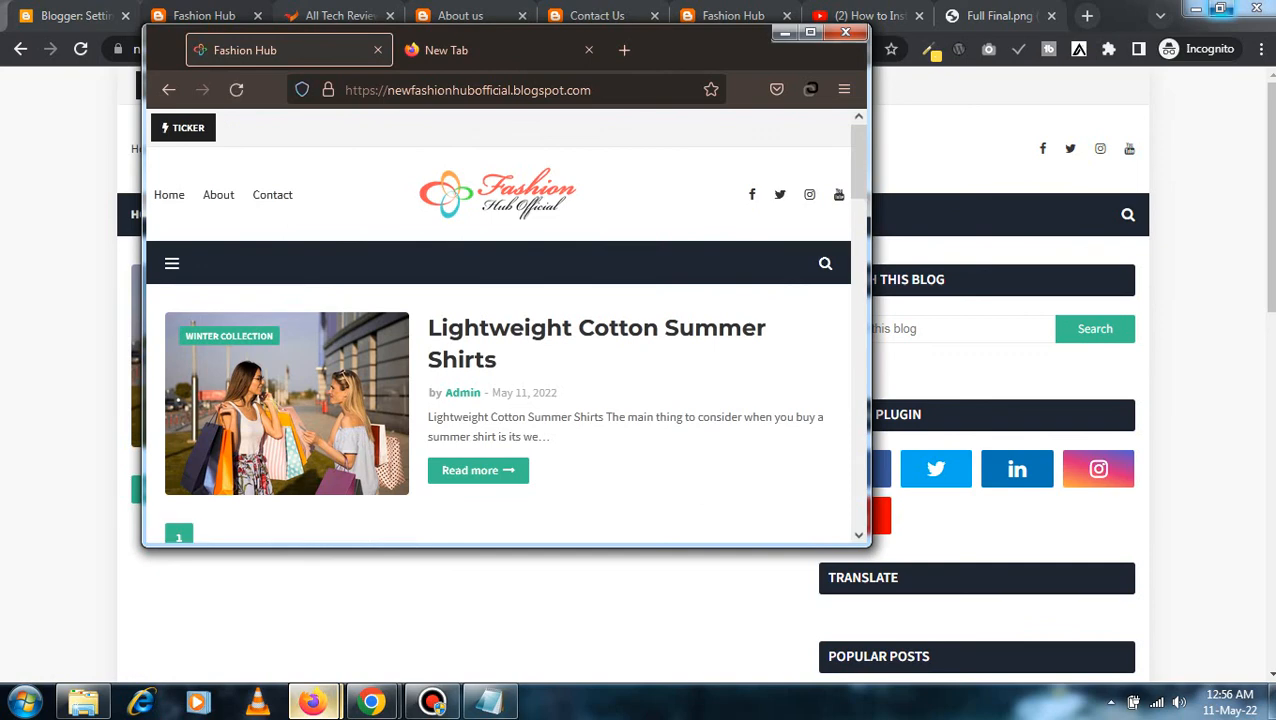
drag(871, 300, 577, 300)
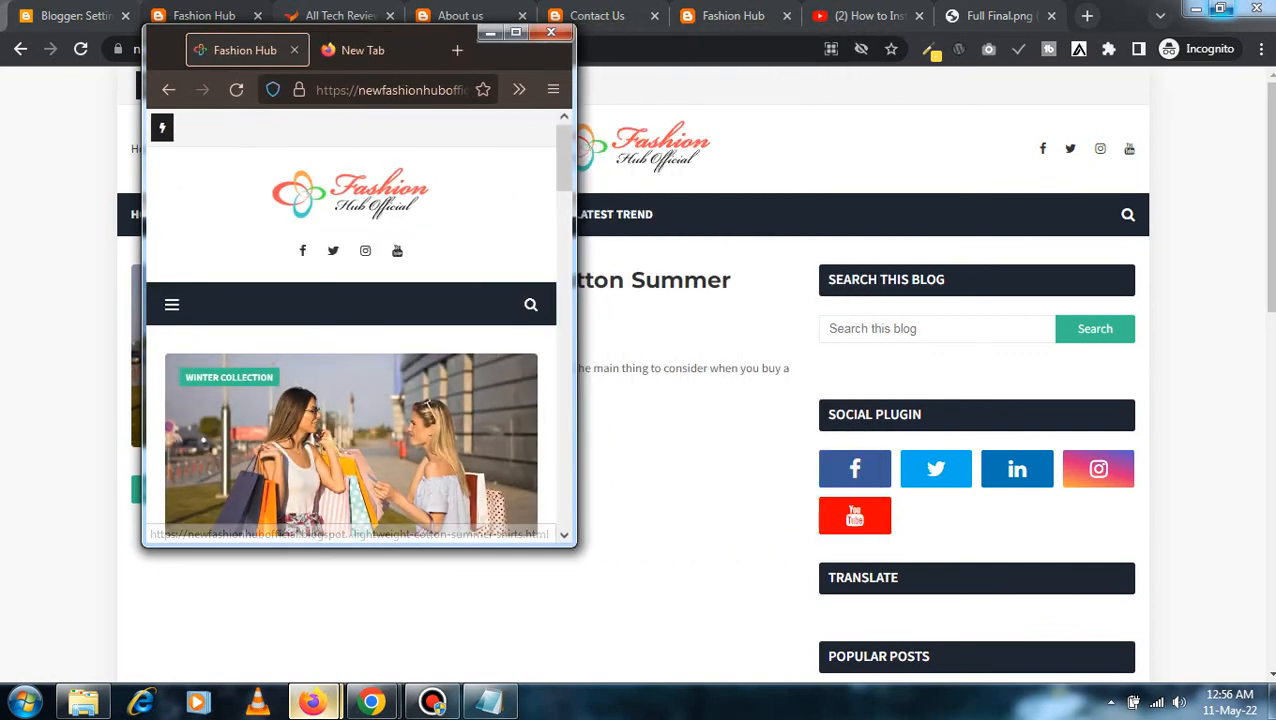
scroll(350, 330, down, 2)
scroll(350, 330, down, 15)
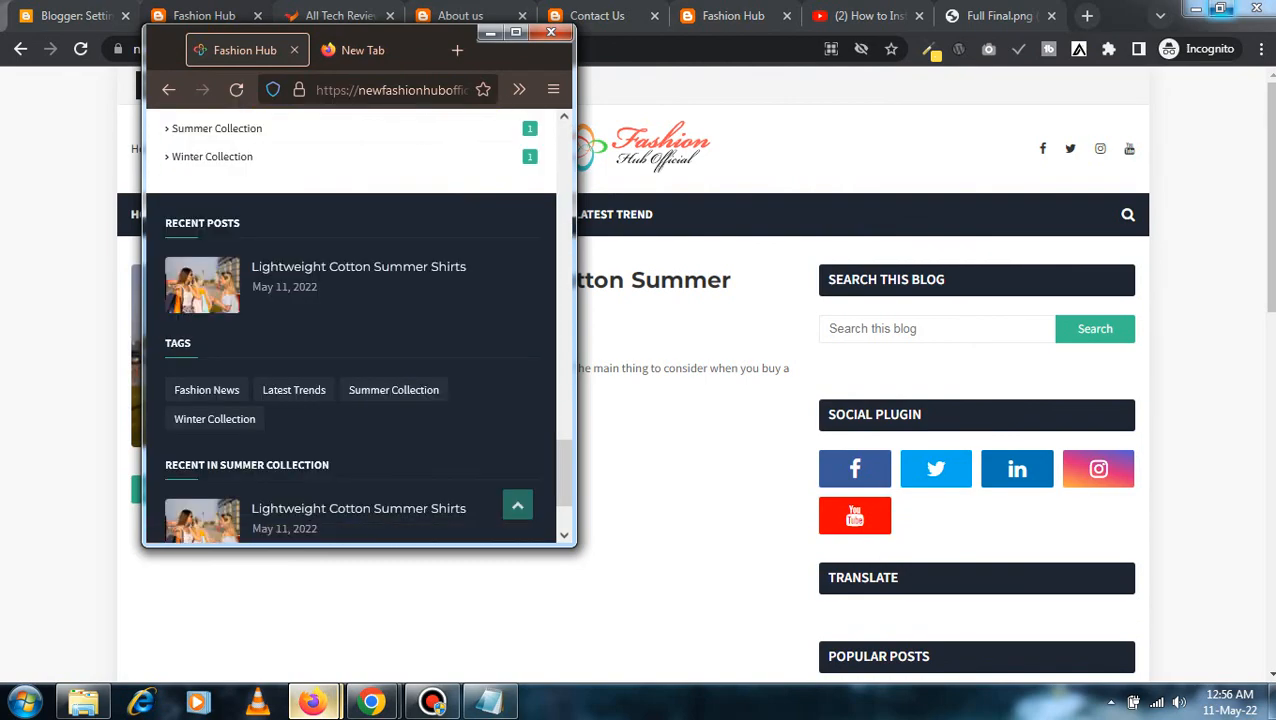
scroll(350, 330, down, 3)
scroll(350, 330, up, 10)
scroll(350, 330, up, 6)
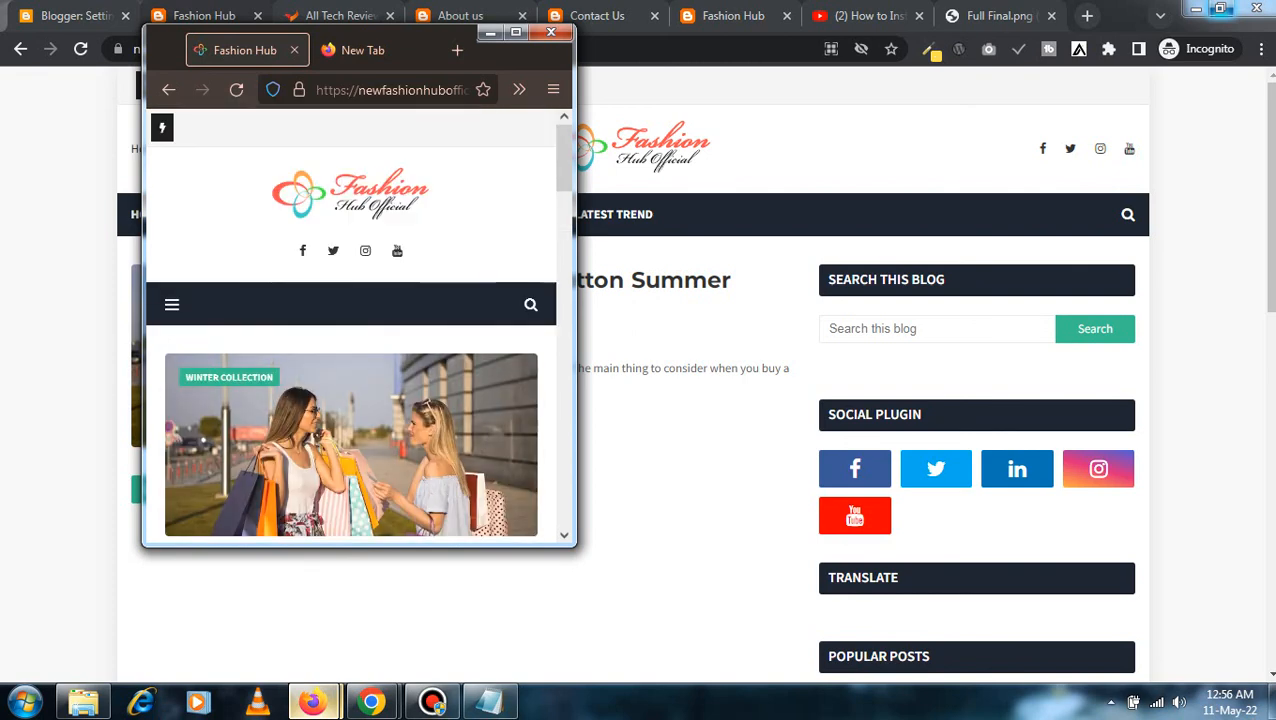
- Expand the homepage's mobile navigation menu to check its links, collapse it, and maximize the browser window again
click(171, 305)
scroll(350, 330, down, 3)
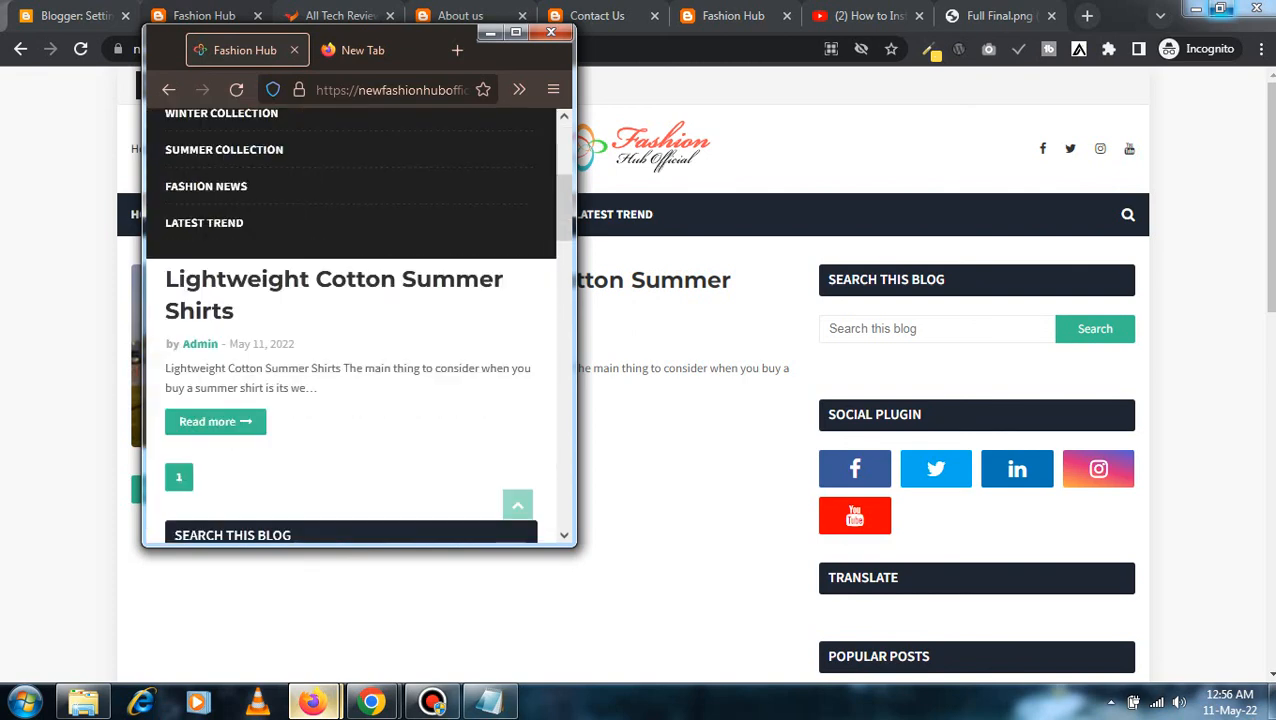
scroll(350, 330, up, 3)
click(171, 305)
scroll(342, 414, down, 10)
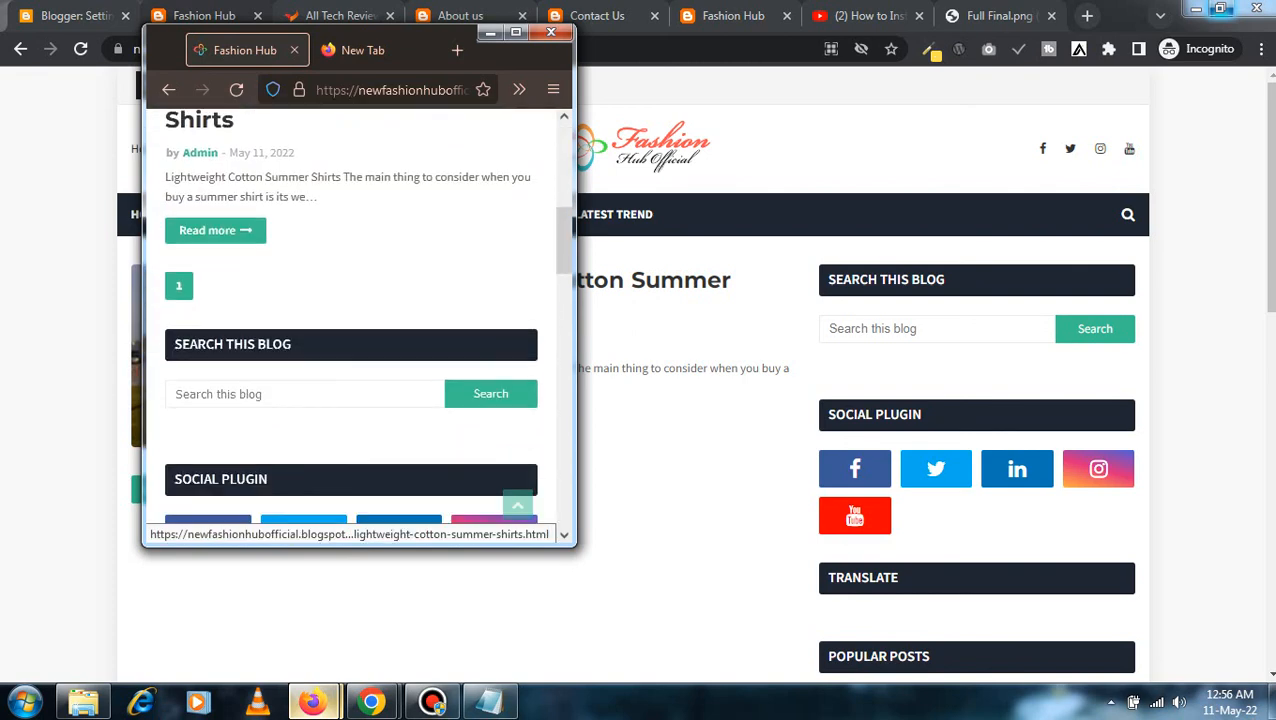
click(516, 33)
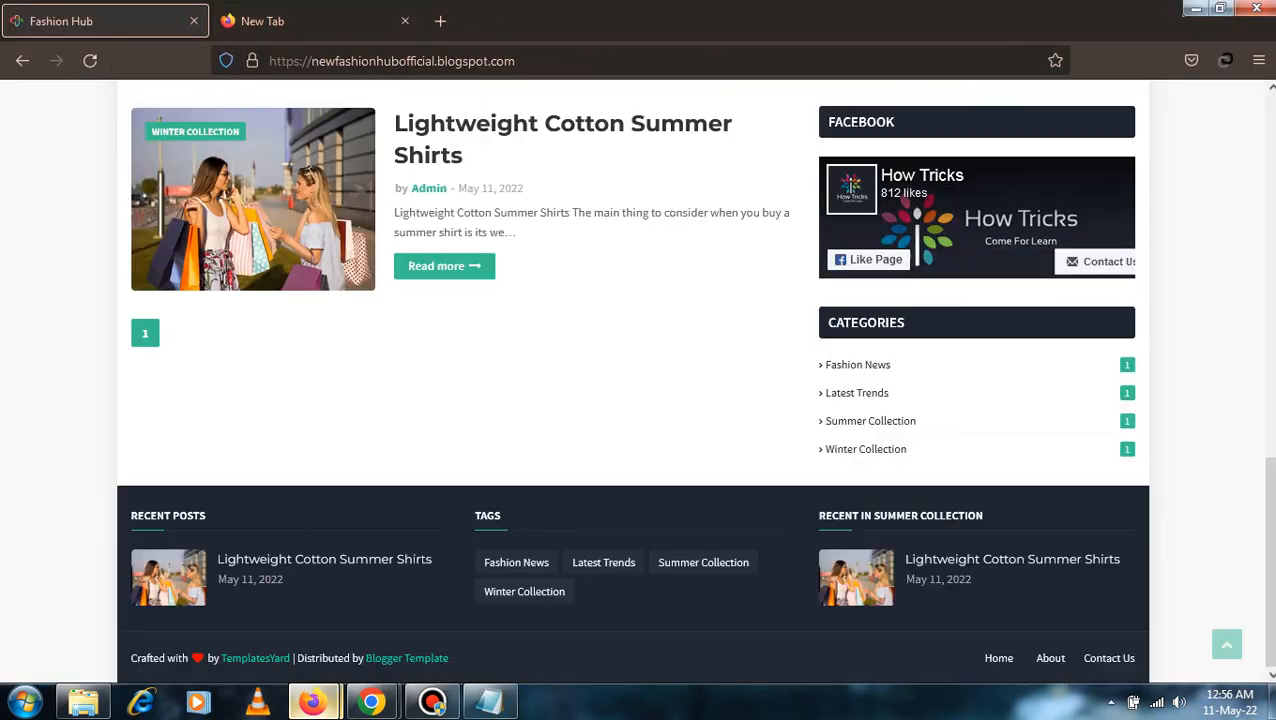
- Switch back to the Fashion Hub window in Chrome and open the blog's post list in Blogger
mouse_move(312, 702)
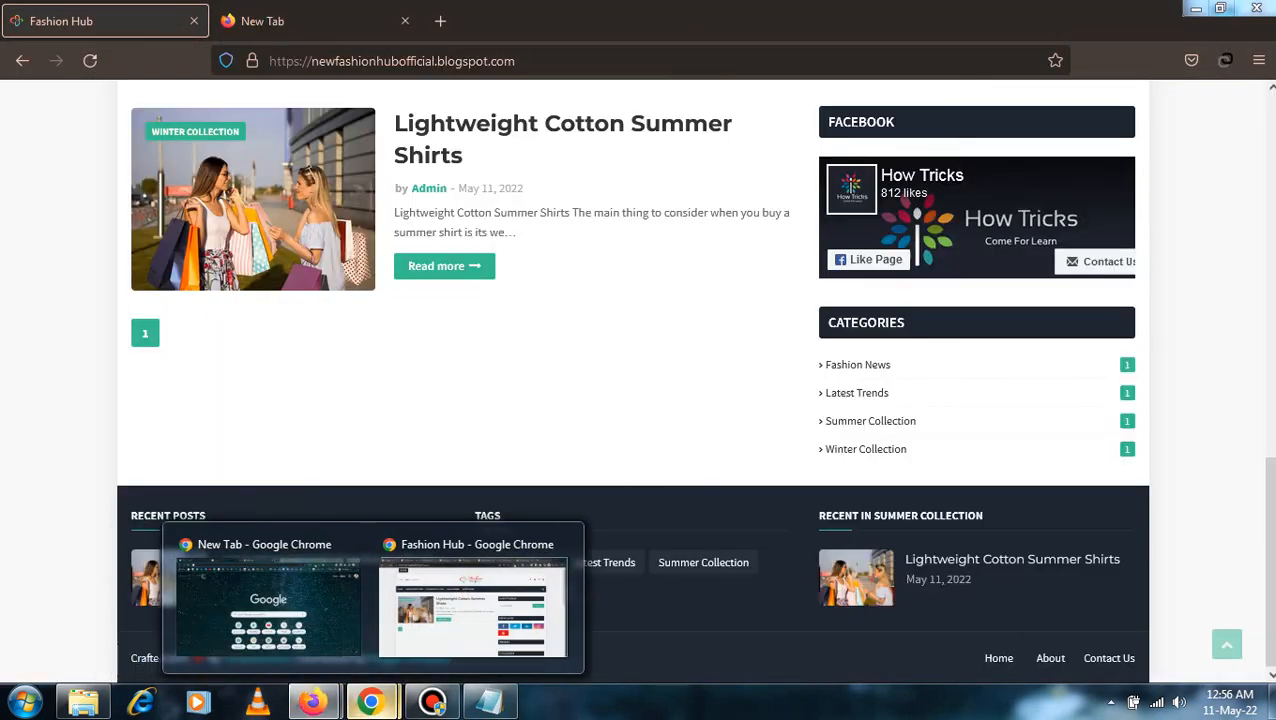
click(484, 600)
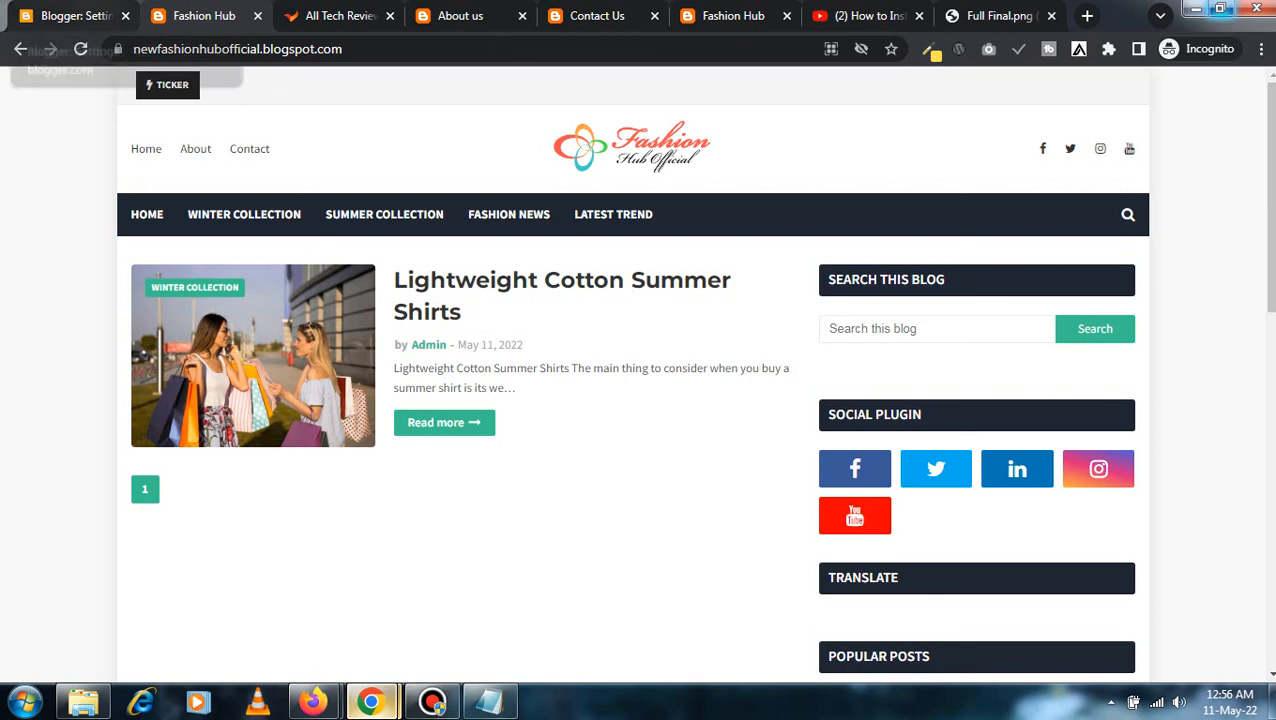
click(68, 16)
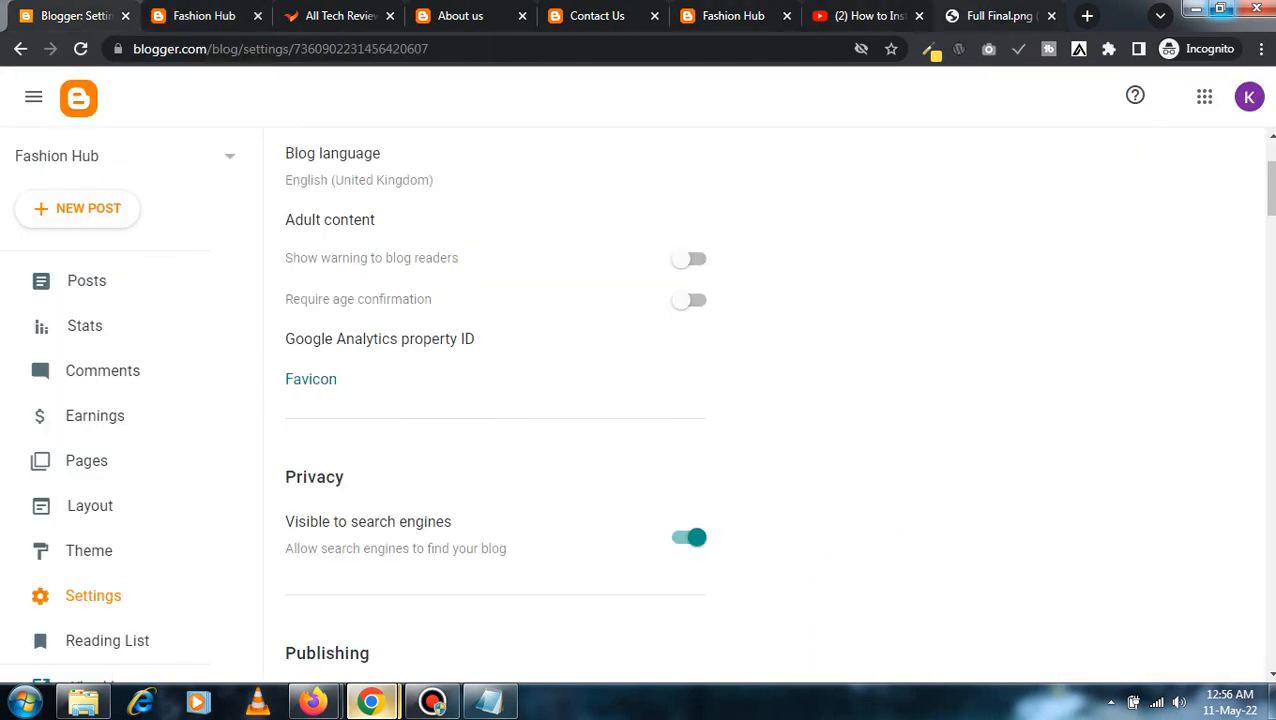
click(100, 280)
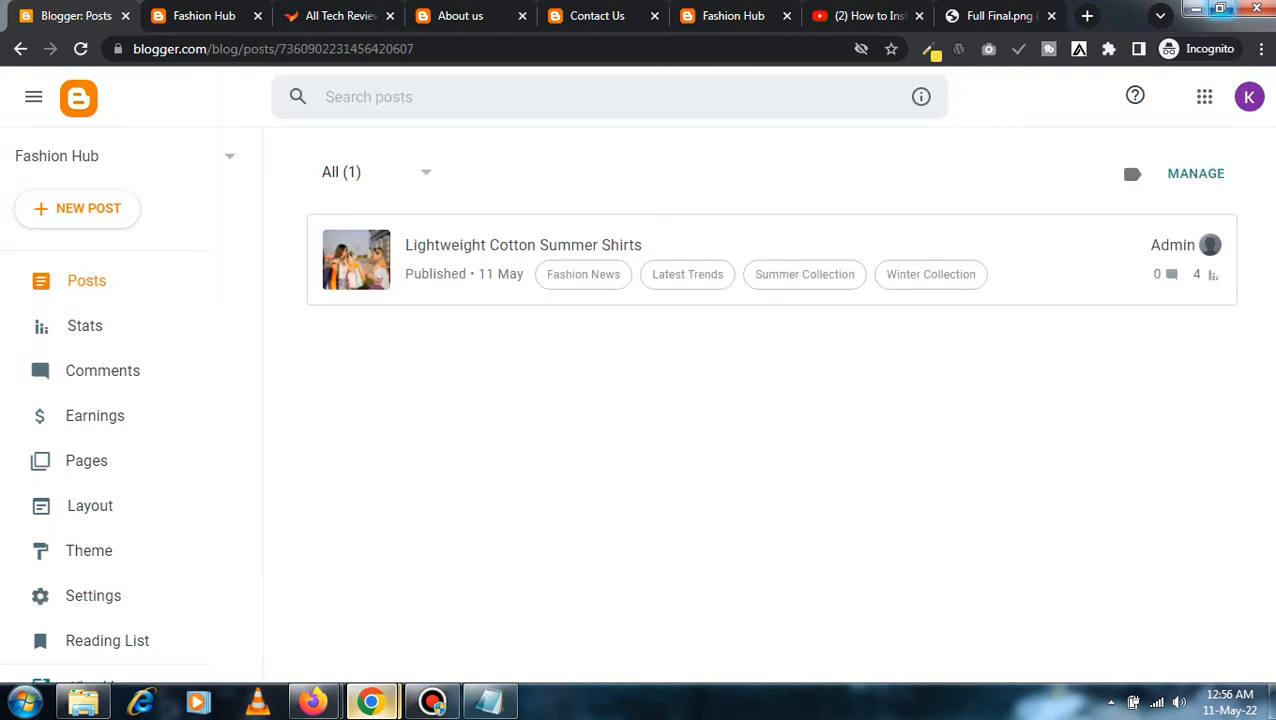
click(1000, 16)
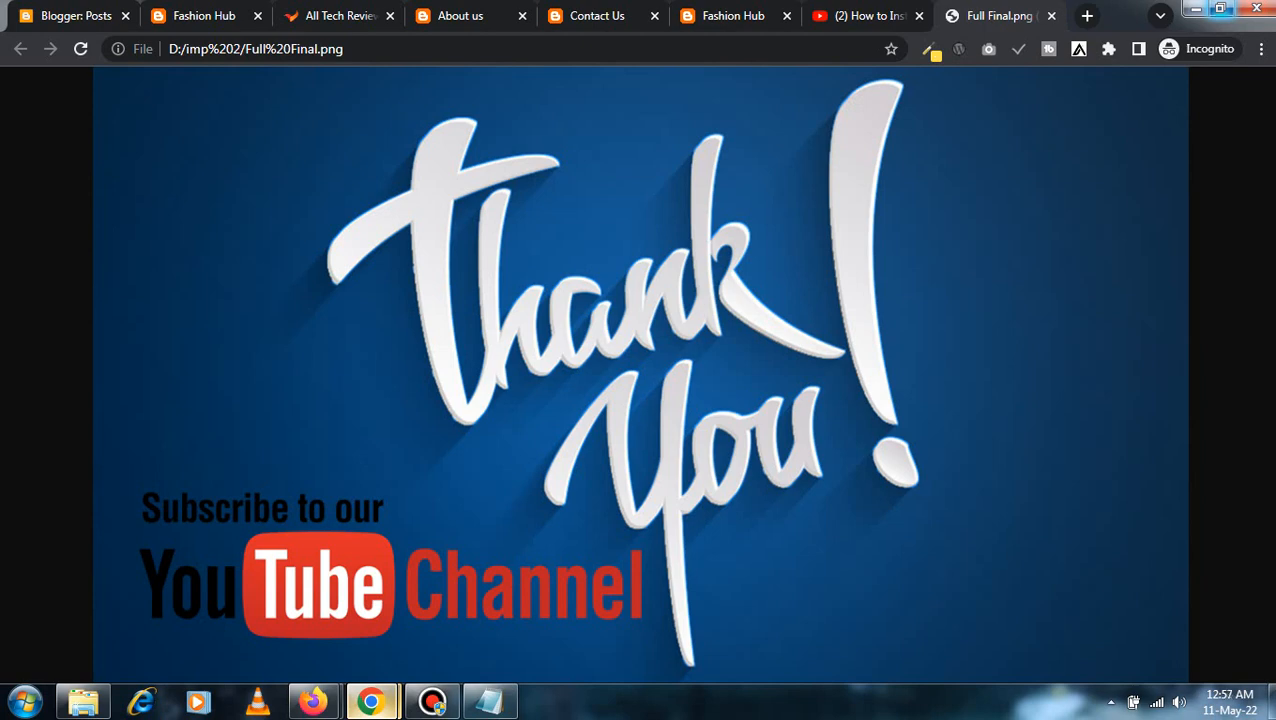
click(432, 702)
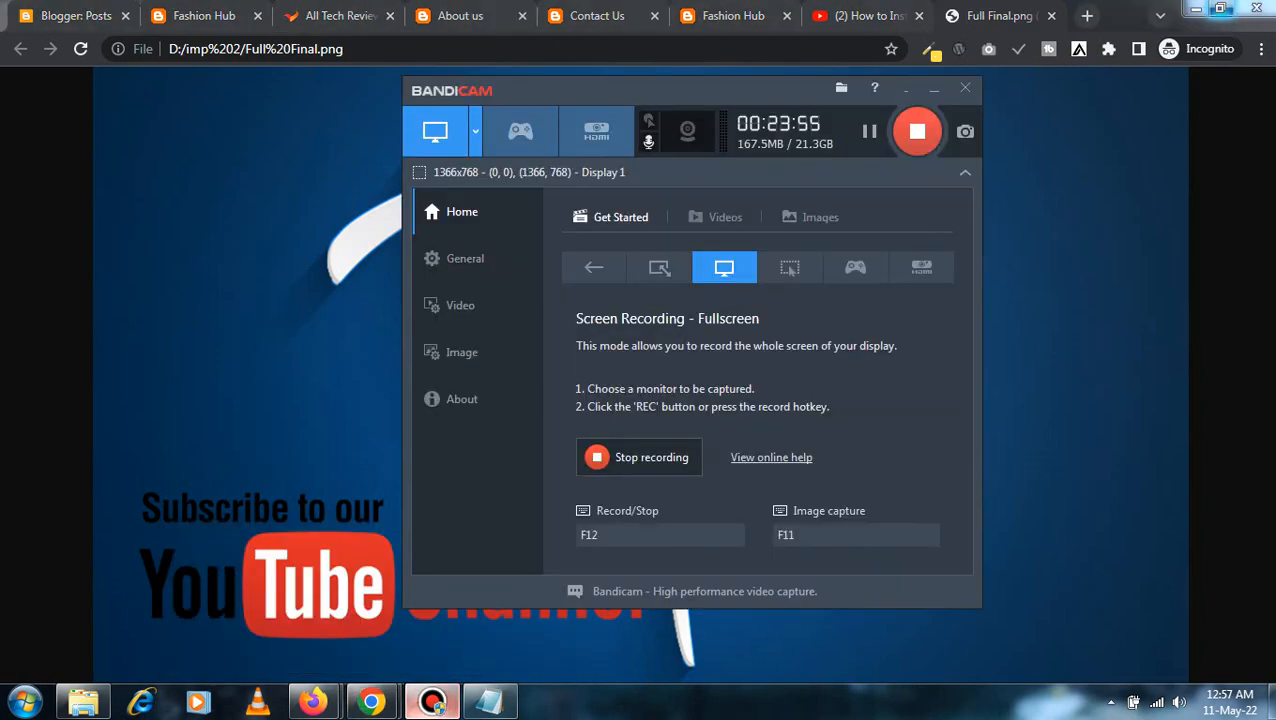